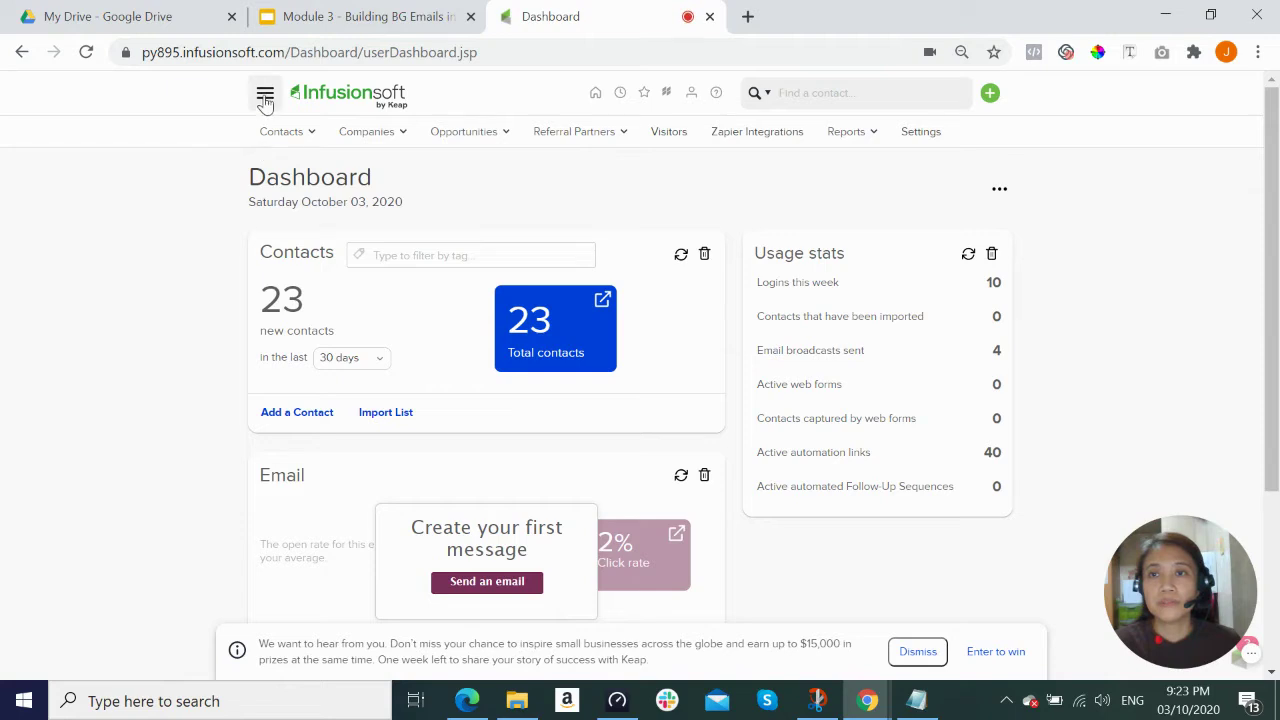
Create a new campaign from scratch in the Campaign Builder and name it "Abandon Cart Email" without choosing a category.
click(265, 94)
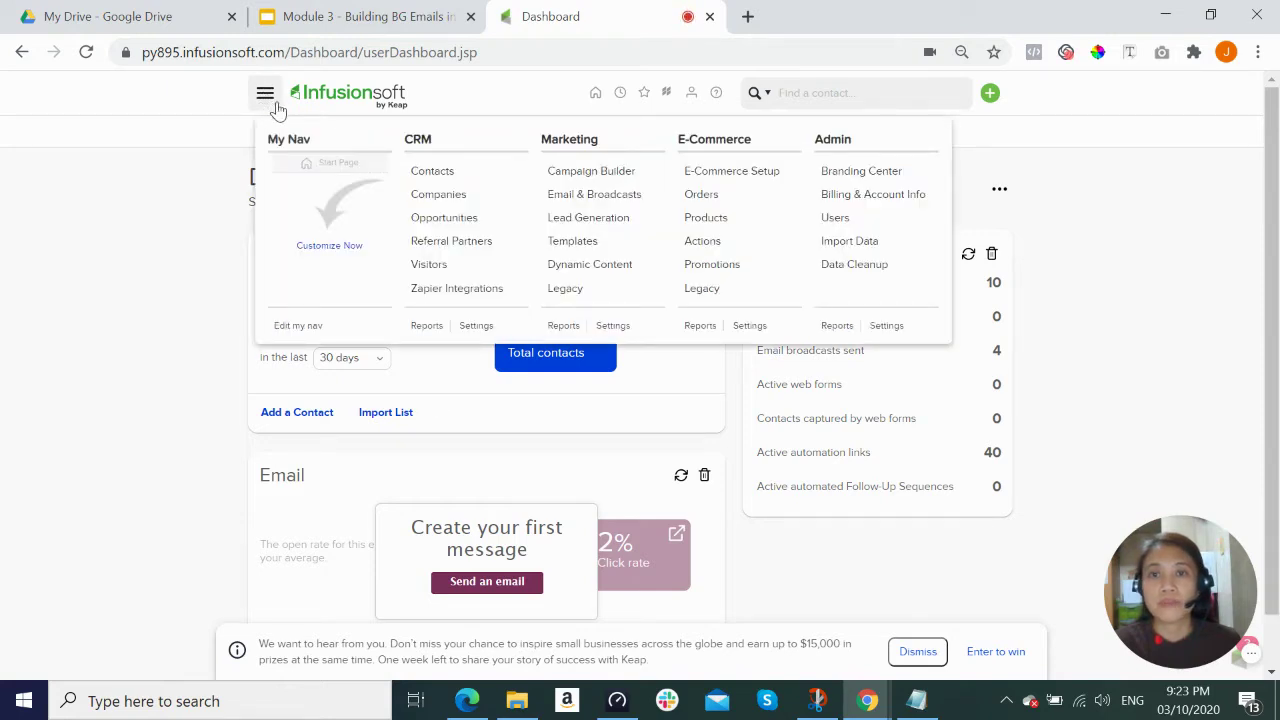
click(605, 178)
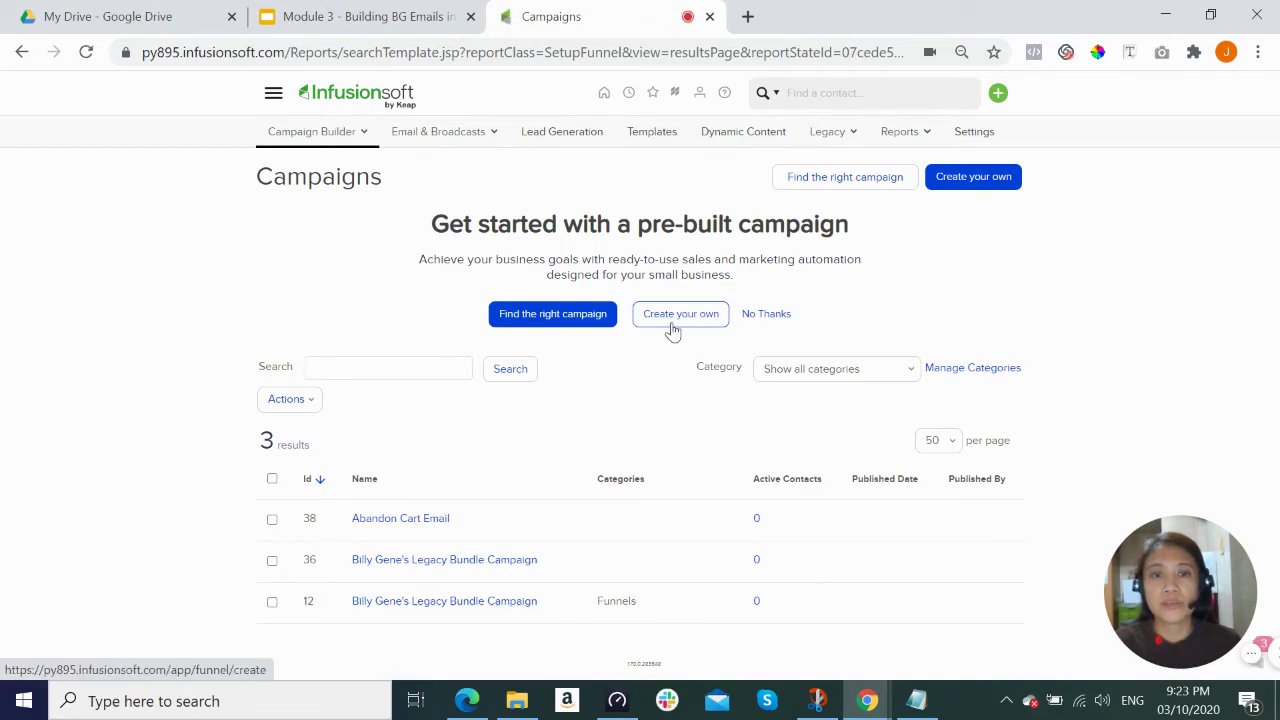
click(973, 178)
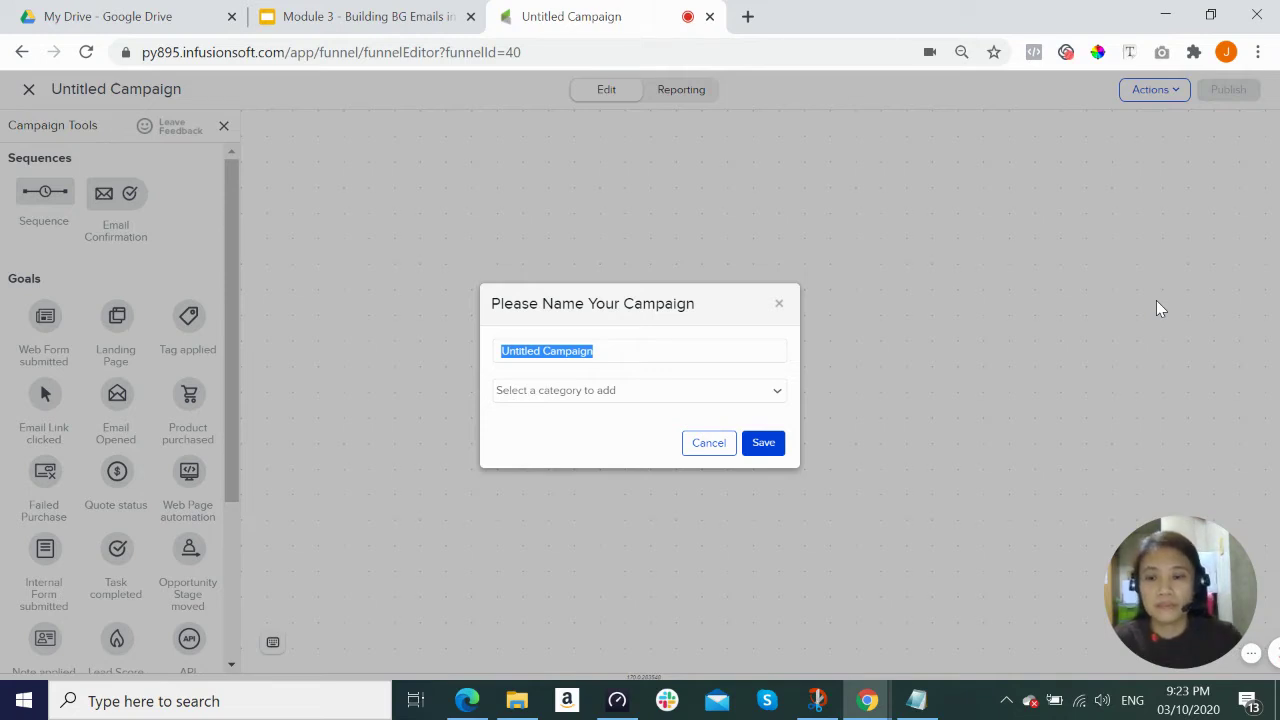
text(Abandon Cart Email)
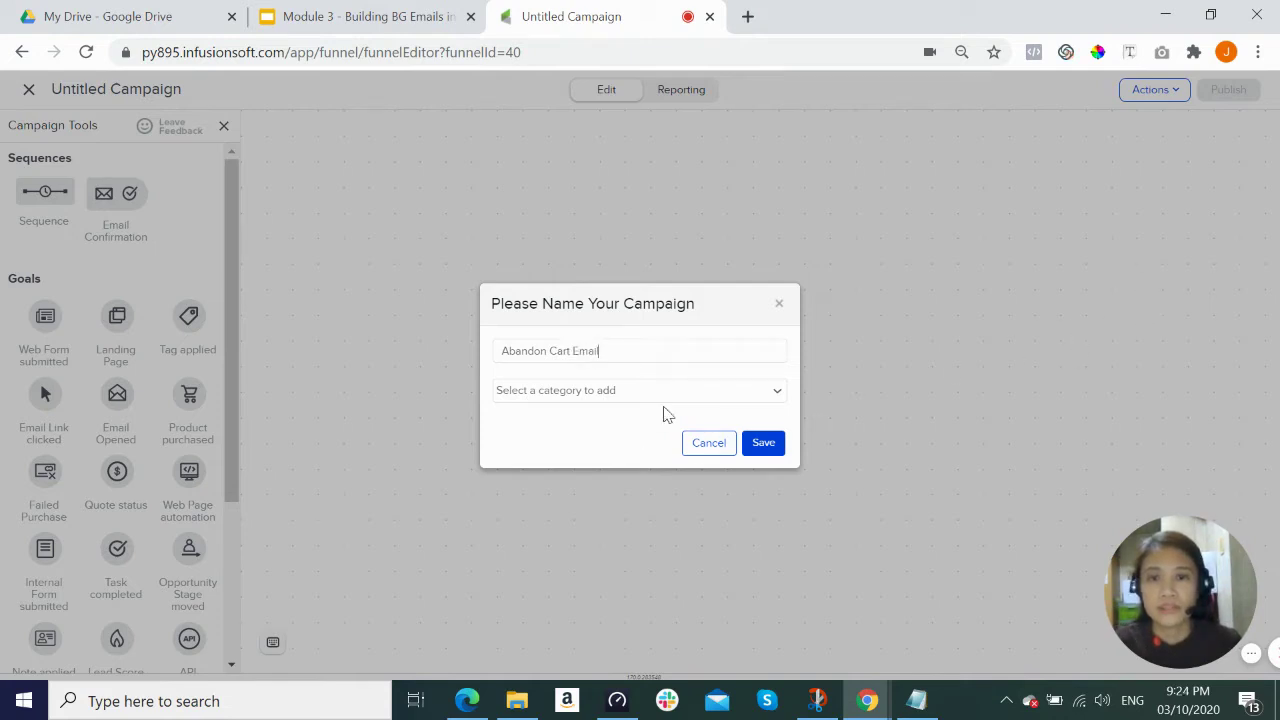
click(777, 395)
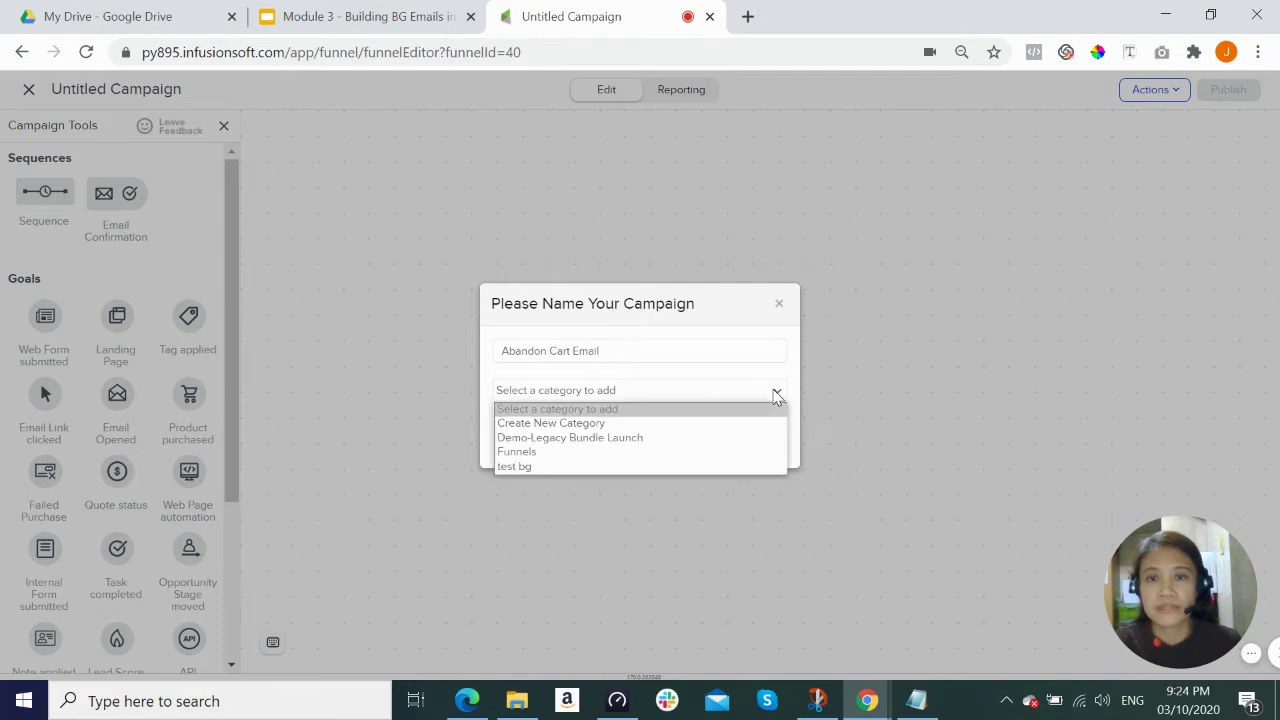
click(878, 388)
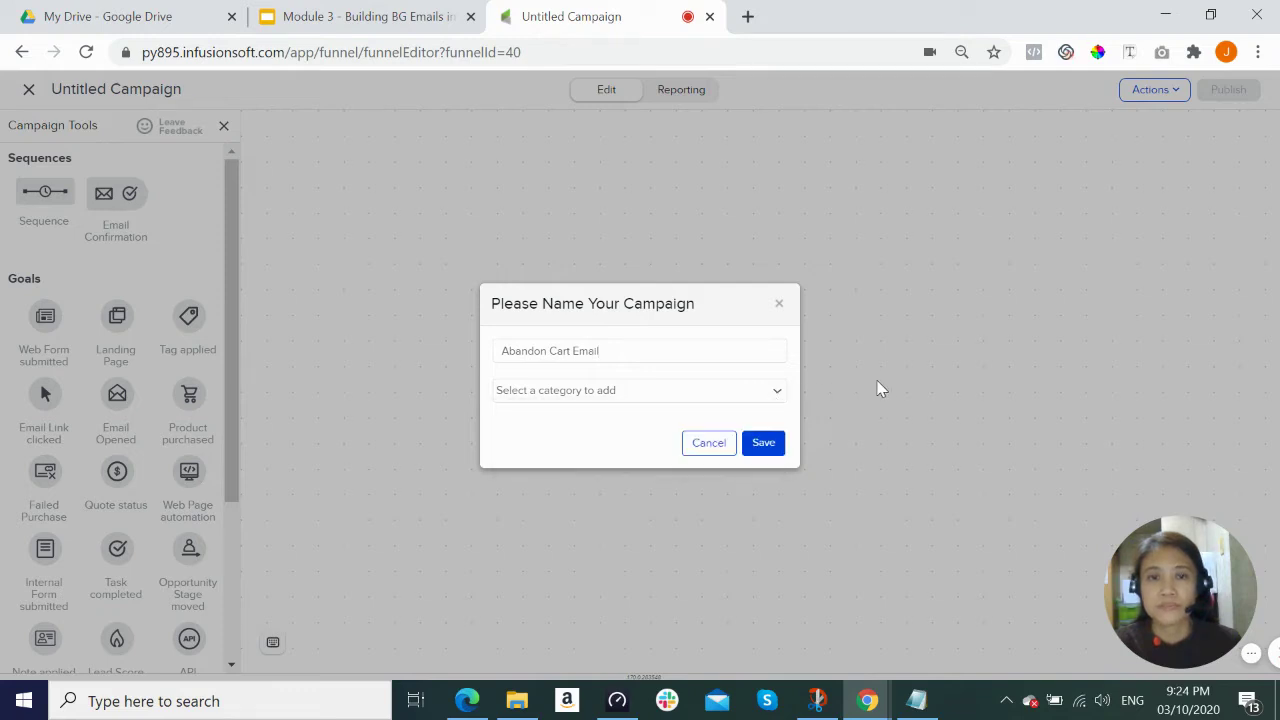
click(764, 443)
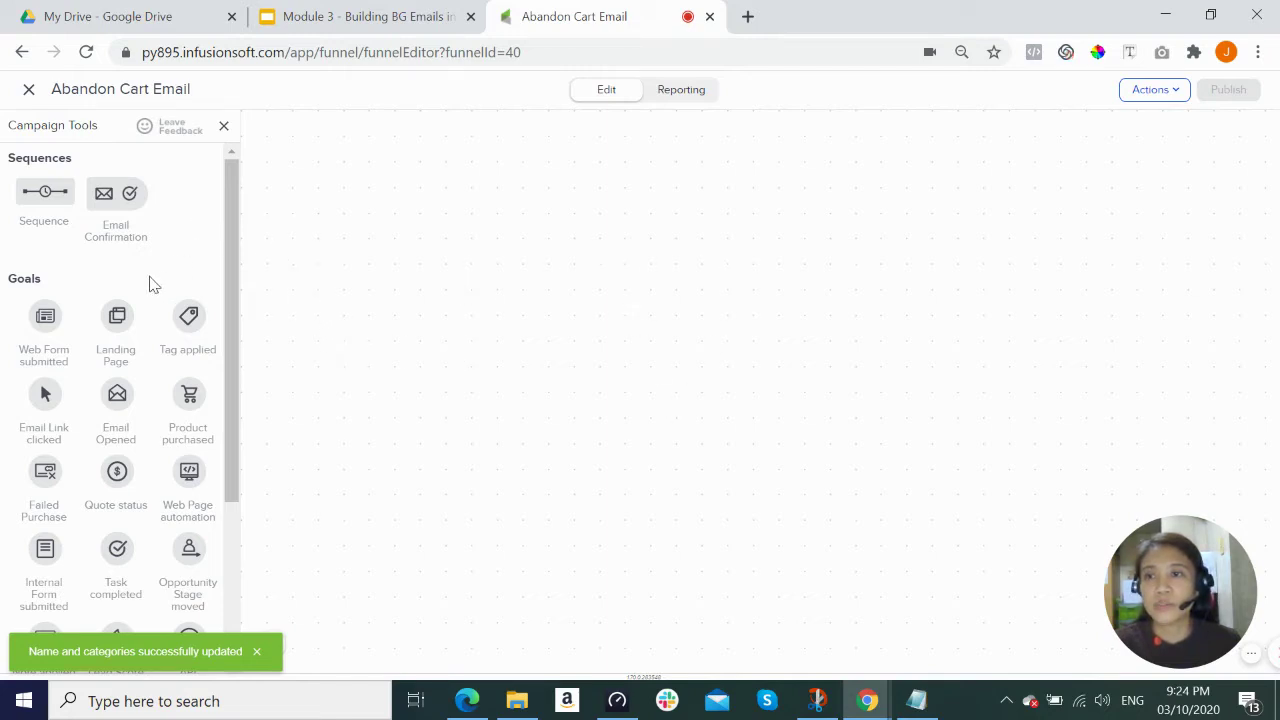
Place a Tag applied goal on the campaign canvas and a Sequence to the right of it.
scroll(160, 375, down, 3)
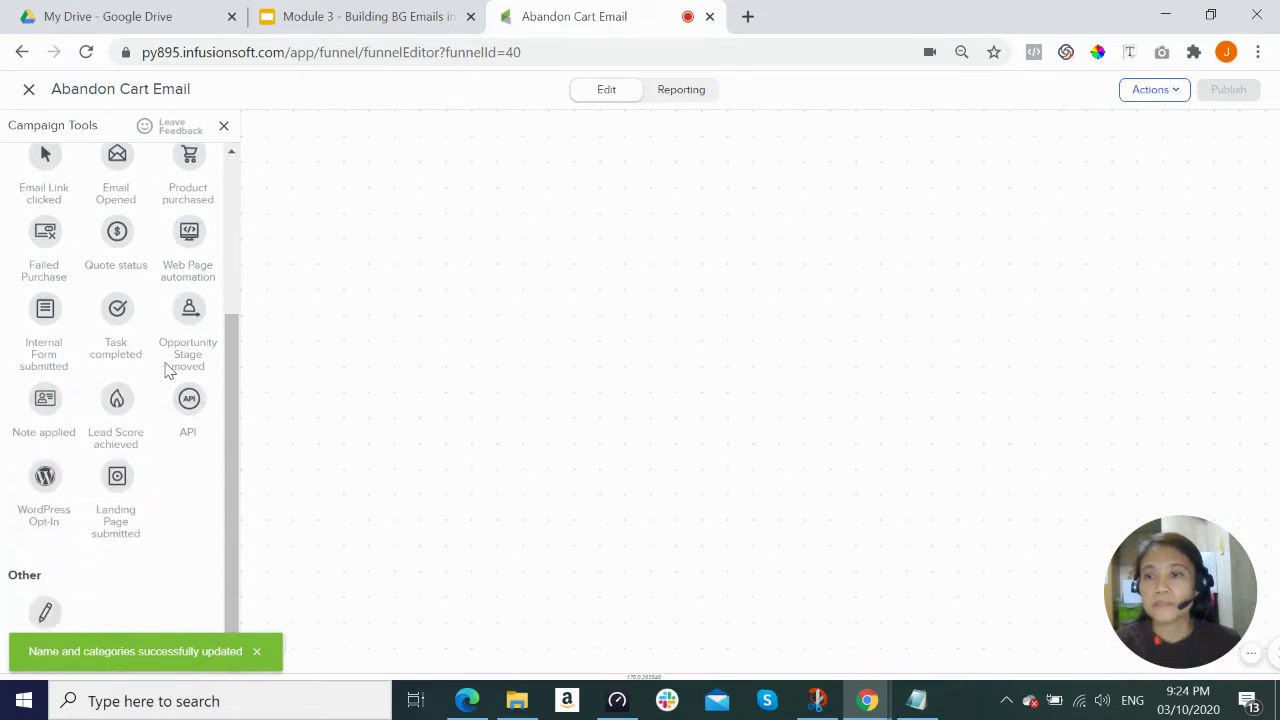
scroll(180, 390, up, 2)
scroll(188, 398, up, 1)
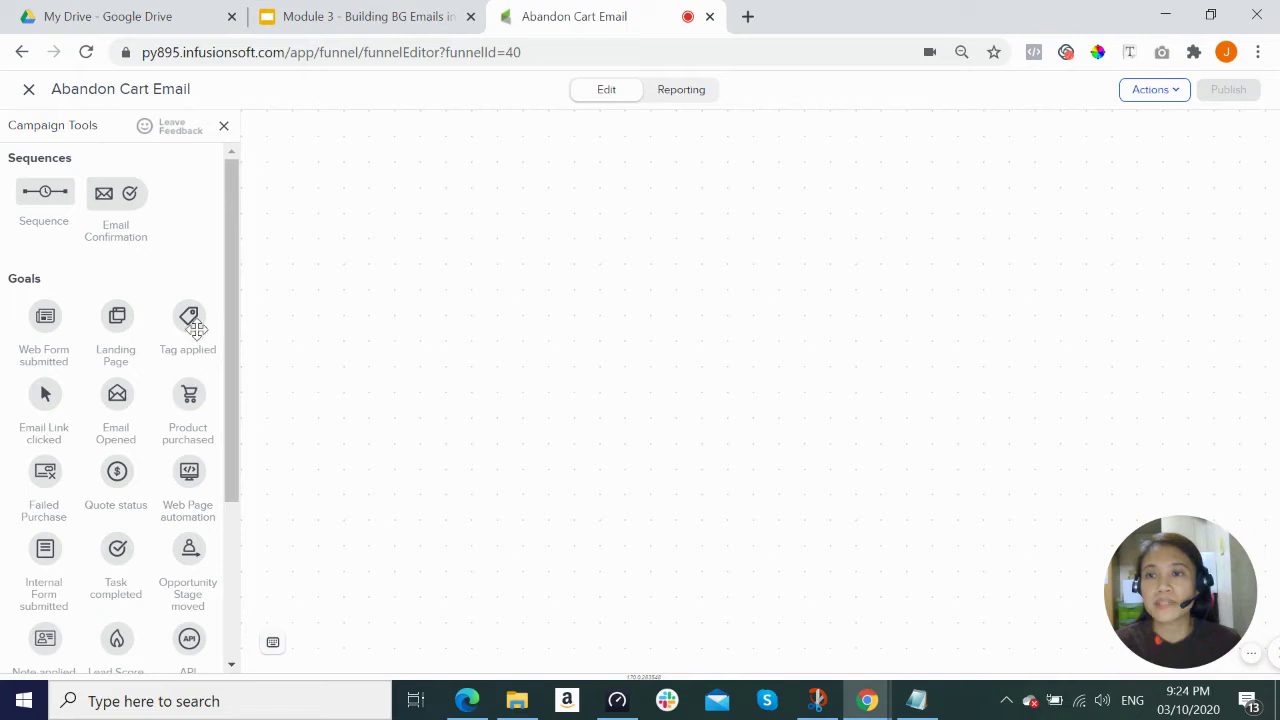
drag(189, 322, 367, 224)
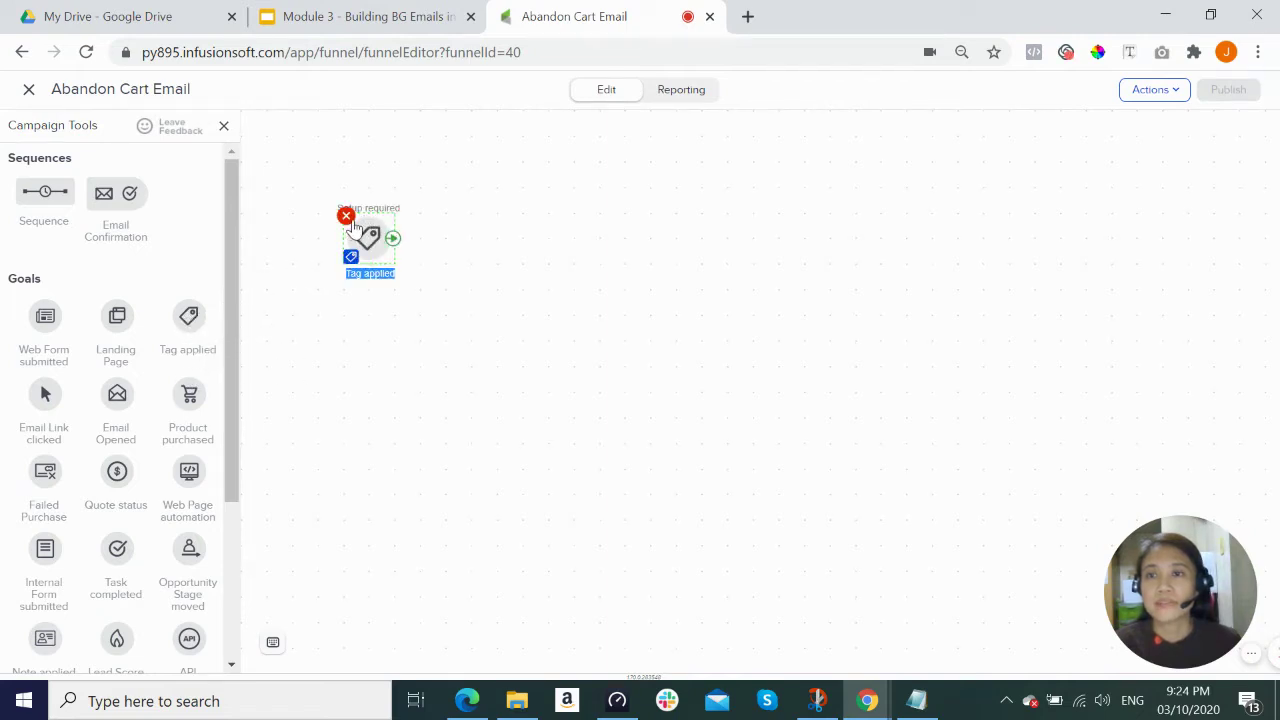
drag(60, 224, 537, 230)
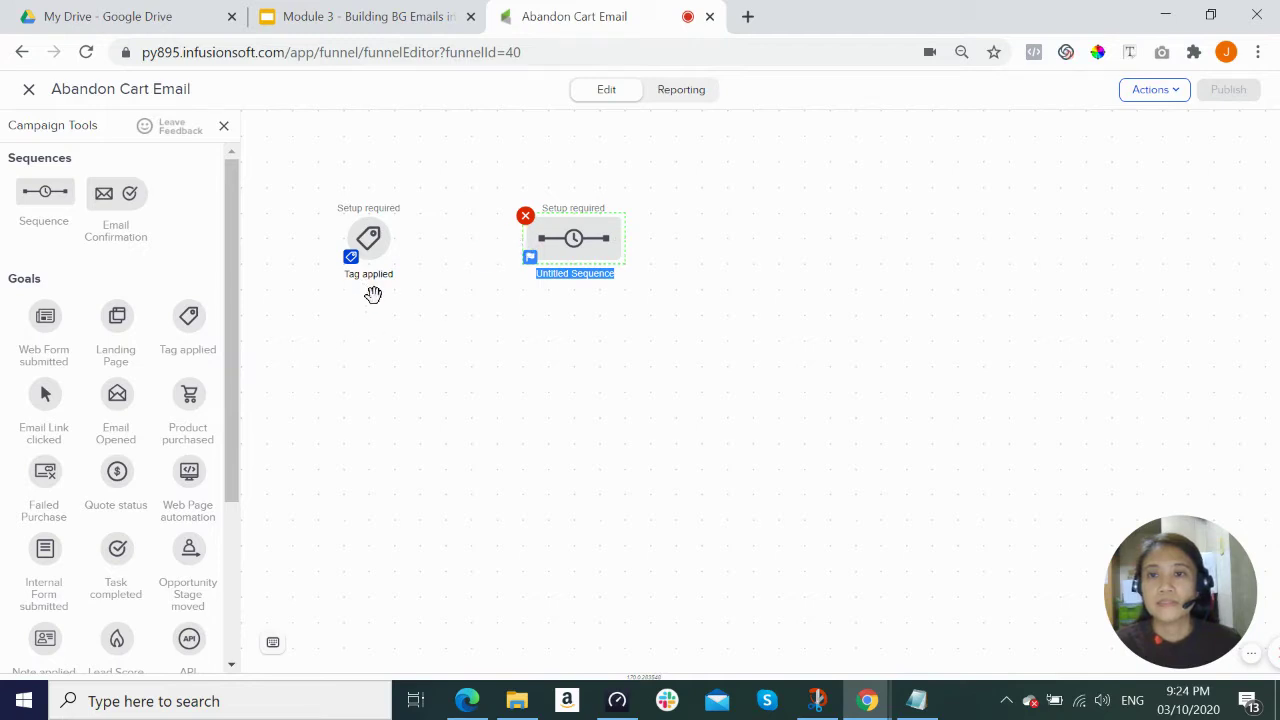
Configure the Tag applied goal with the tag "Funnels & Automation Academy -> Pre-purchase Step 1 Only (Legacy Bundle Launch)" and save it.
mouse_move(382, 281)
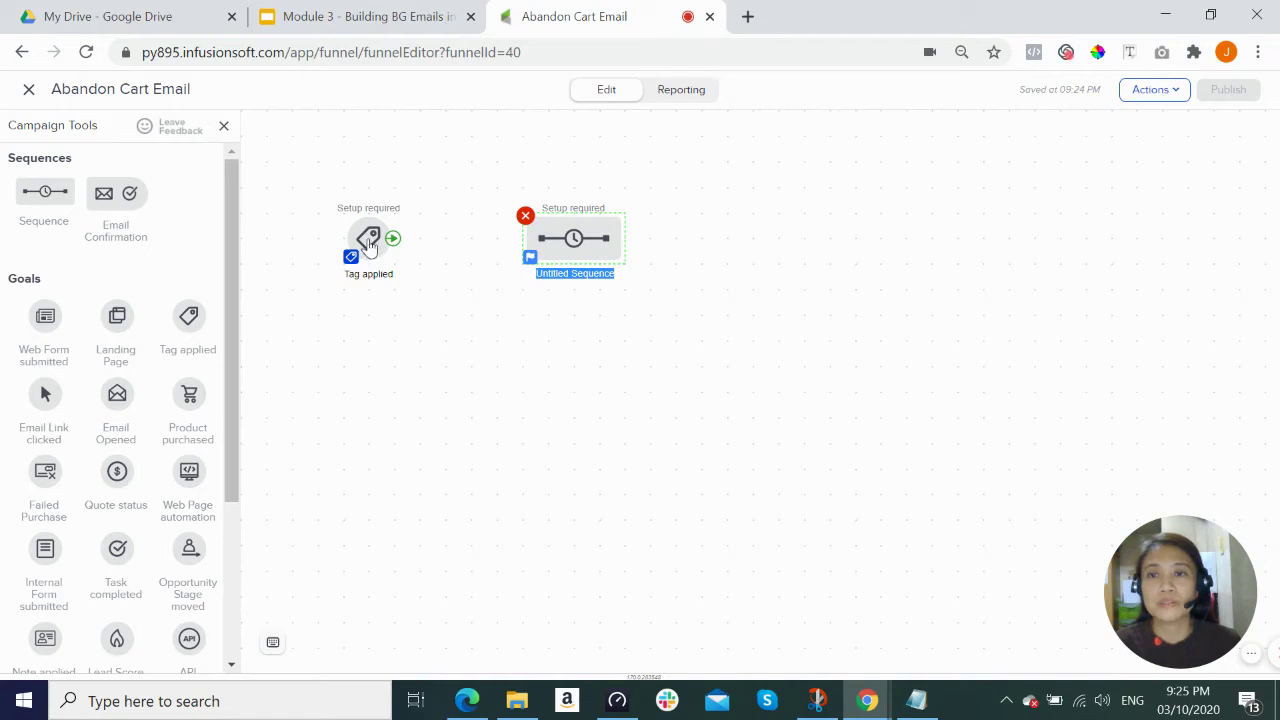
double_click(369, 240)
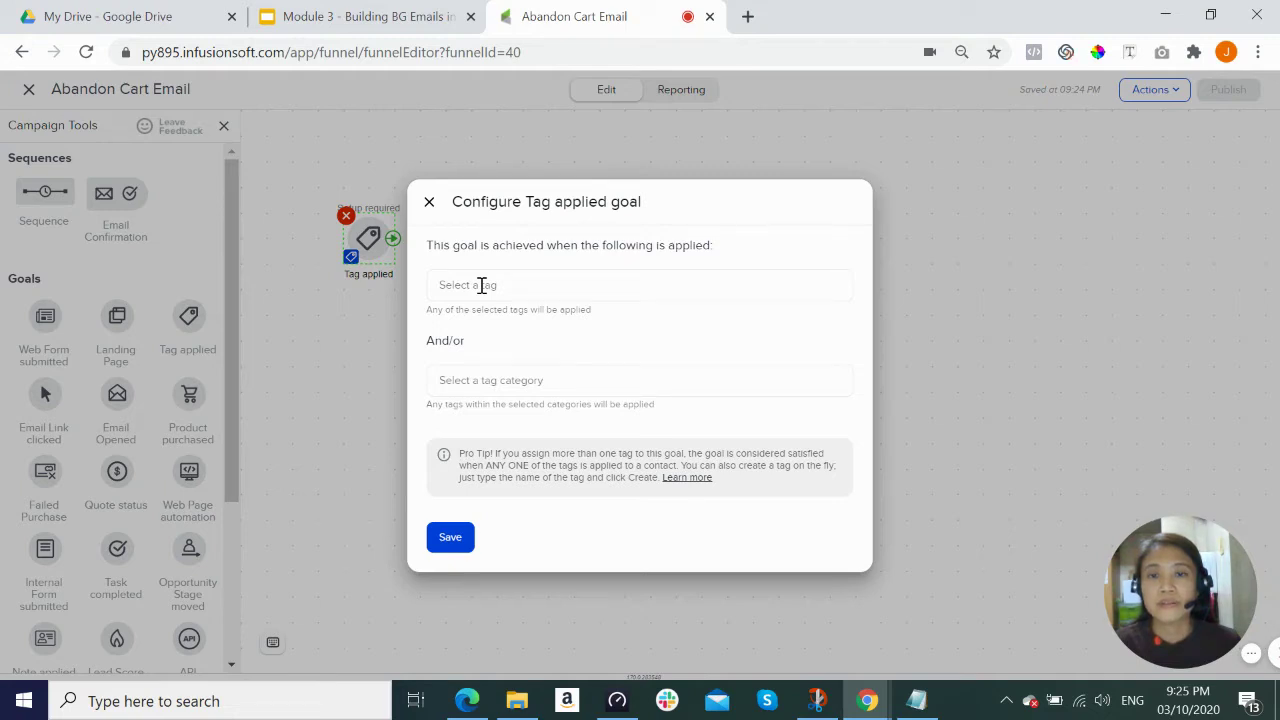
click(481, 286)
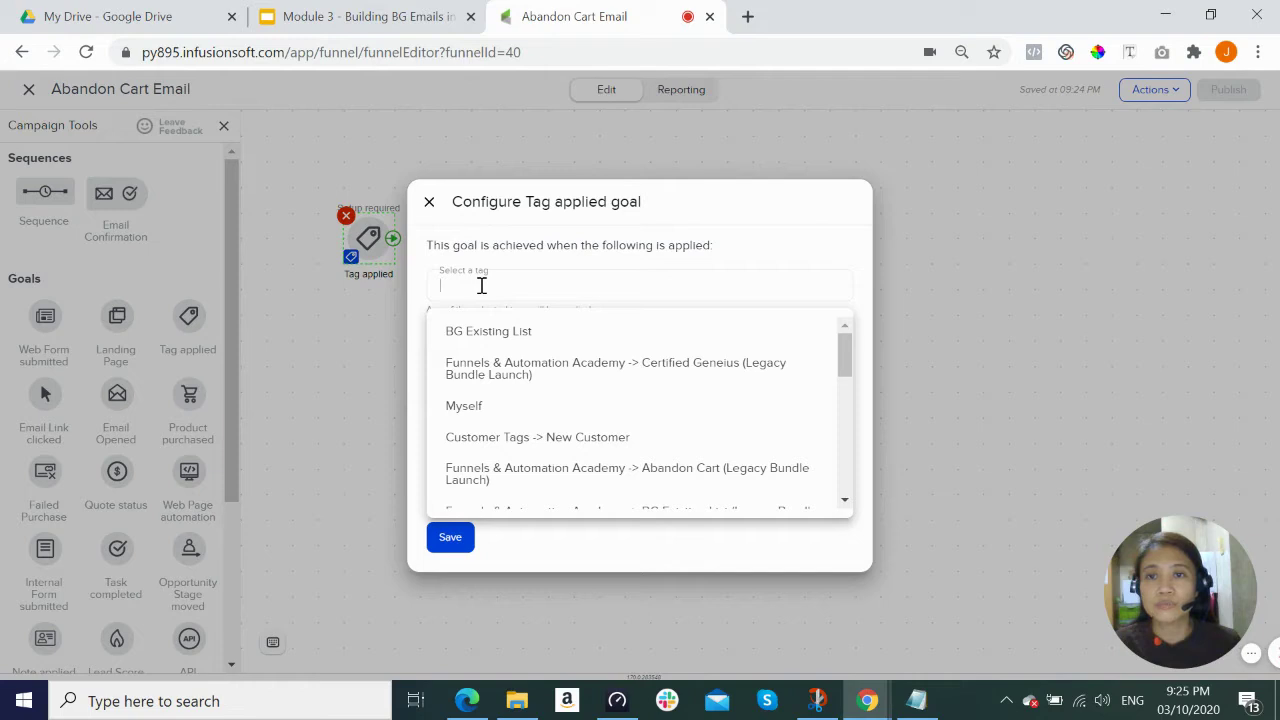
text(Pre)
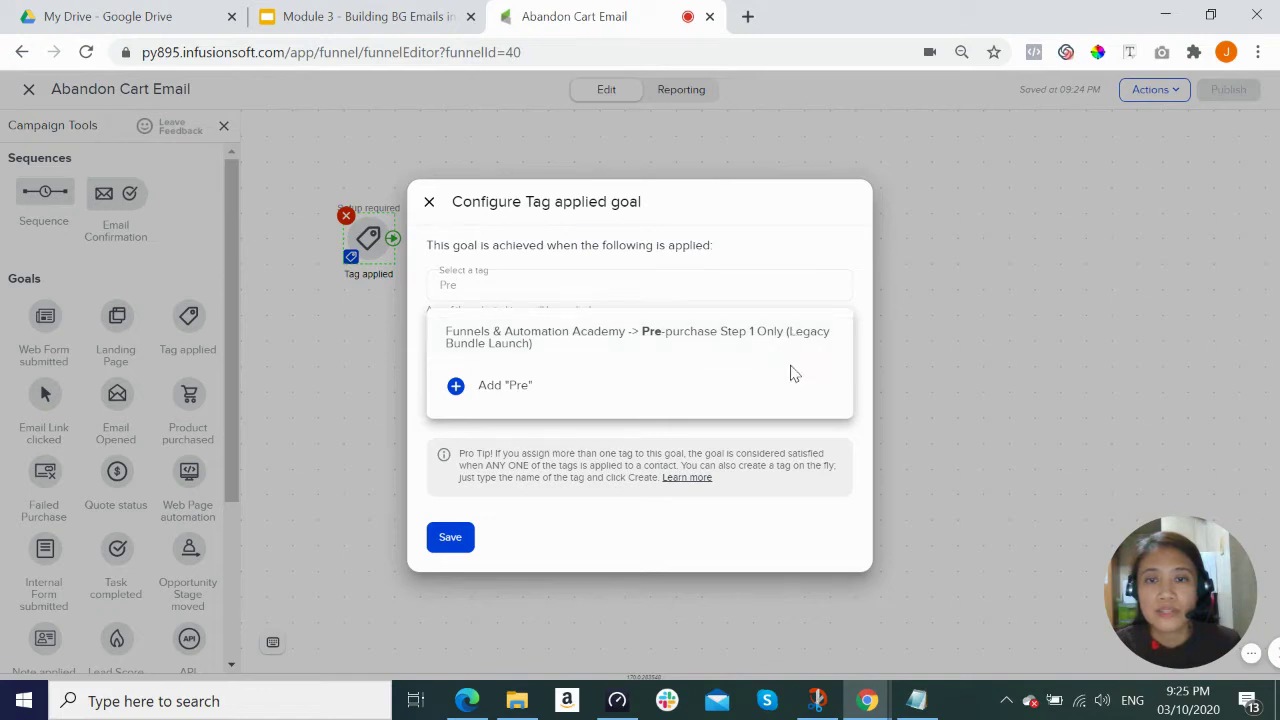
click(620, 340)
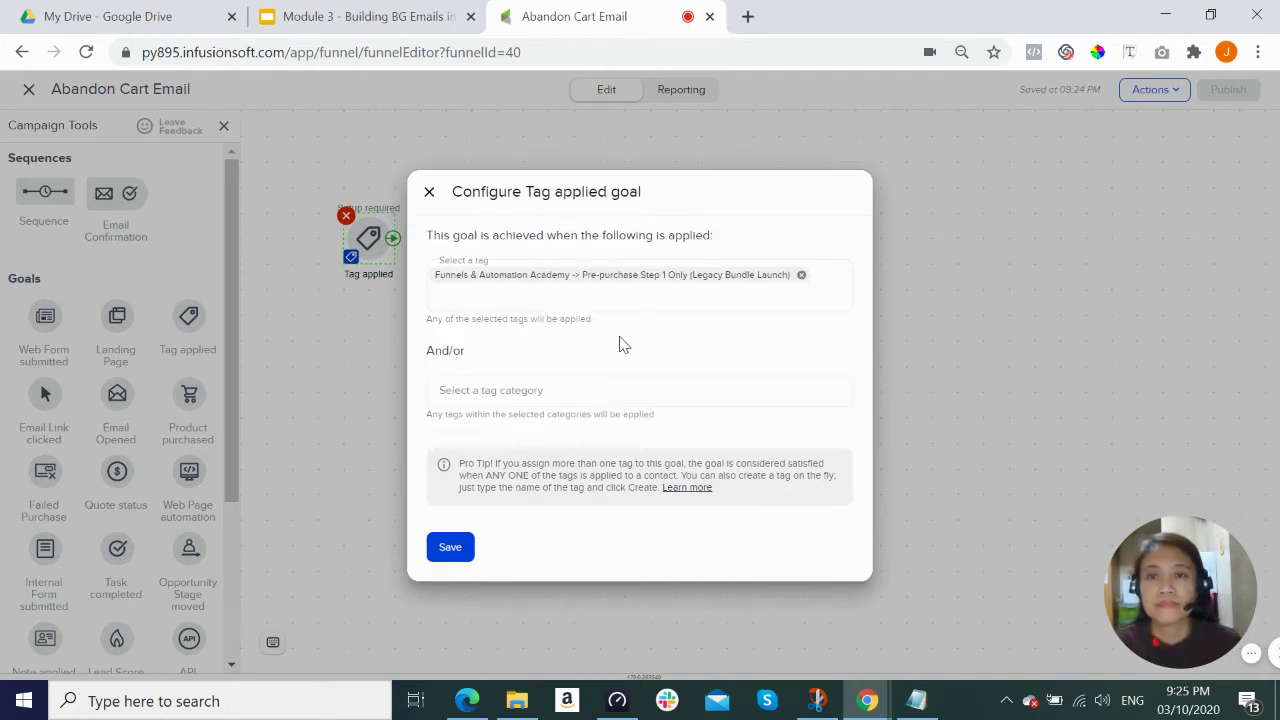
click(451, 550)
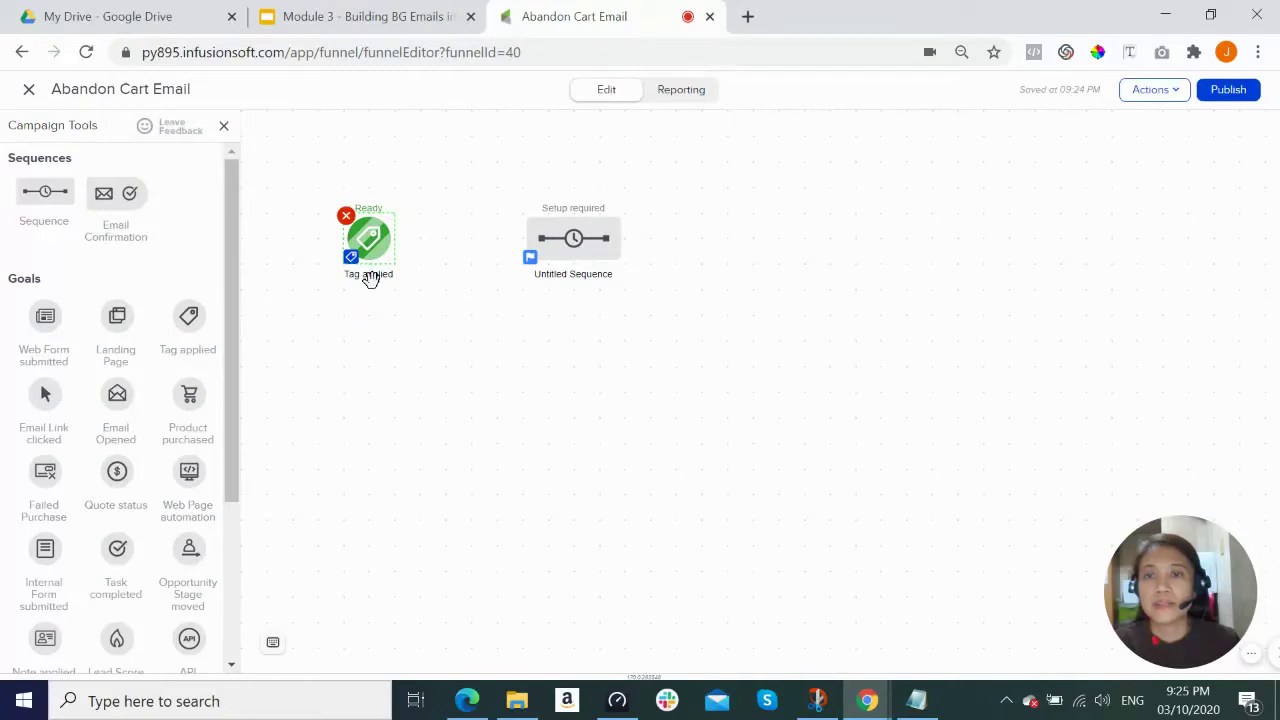
Rename the Tag applied goal as "Pre-purchase Step 1 only (Legacy Bundle Launch)".
double_click(365, 276)
key(BackSpace)
text(Pre-purchas)
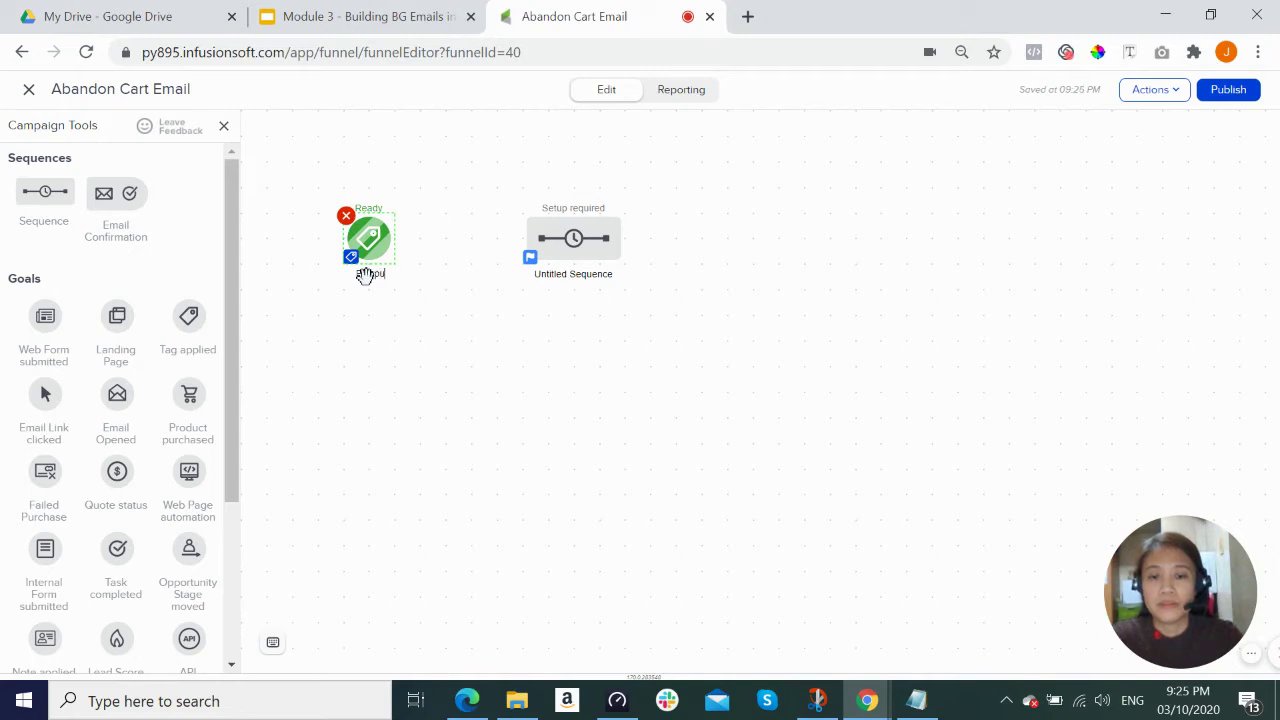
text(e S)
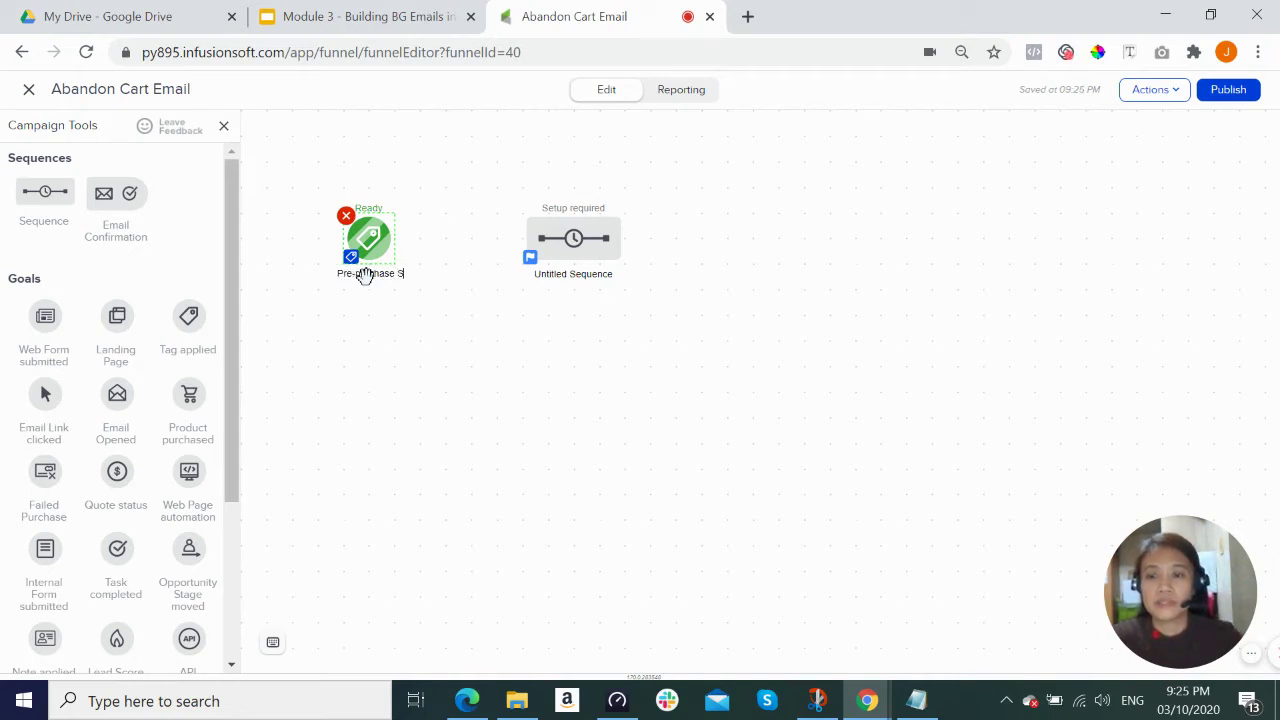
text(tep 1 only)
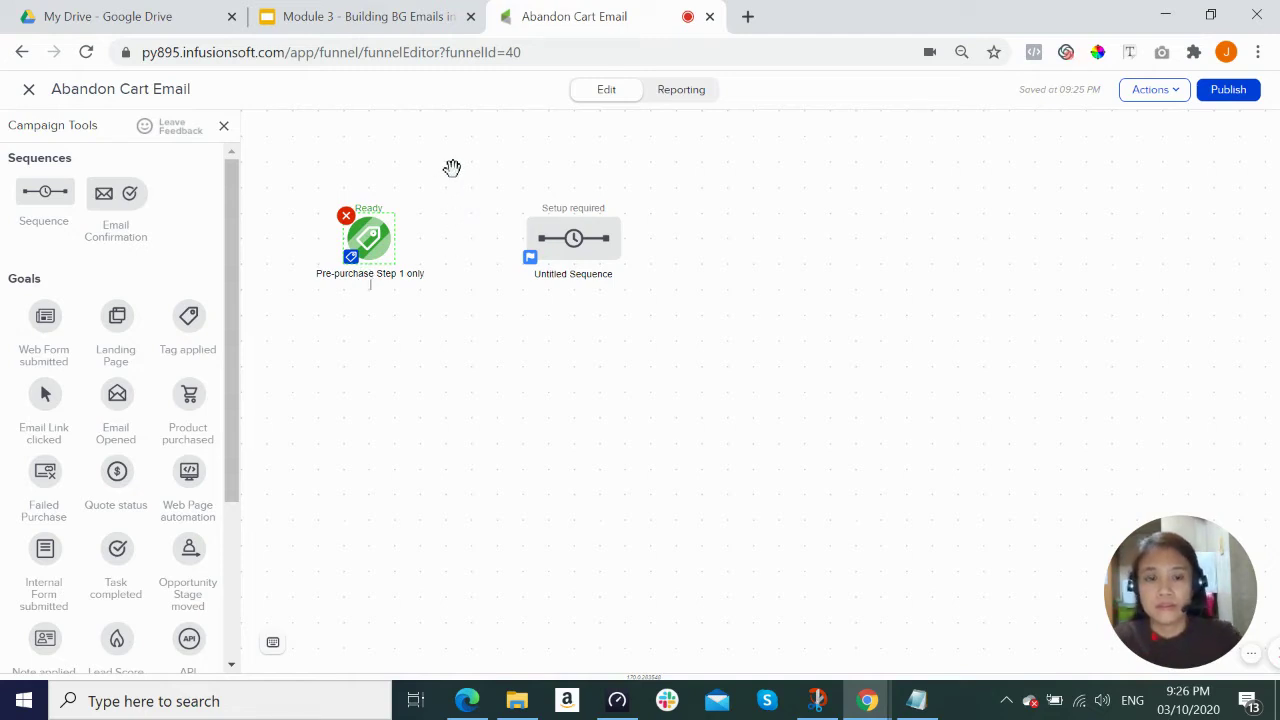
text(Le)
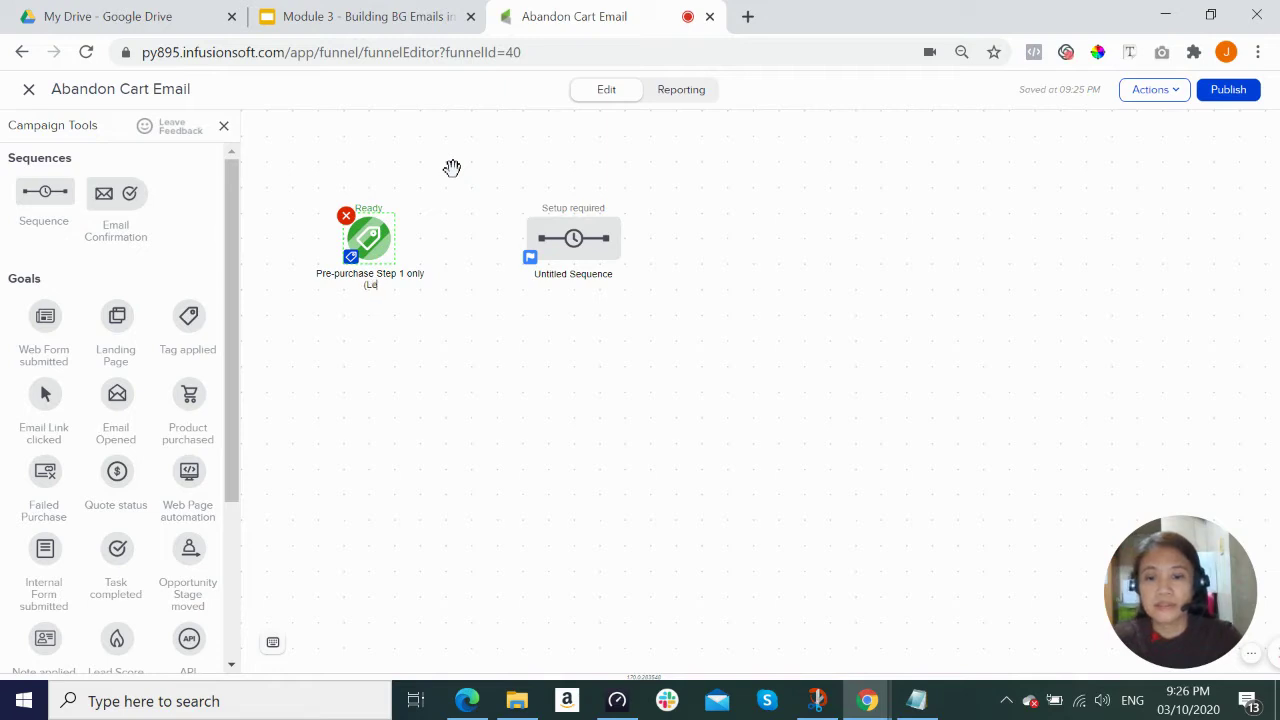
text(gacy)
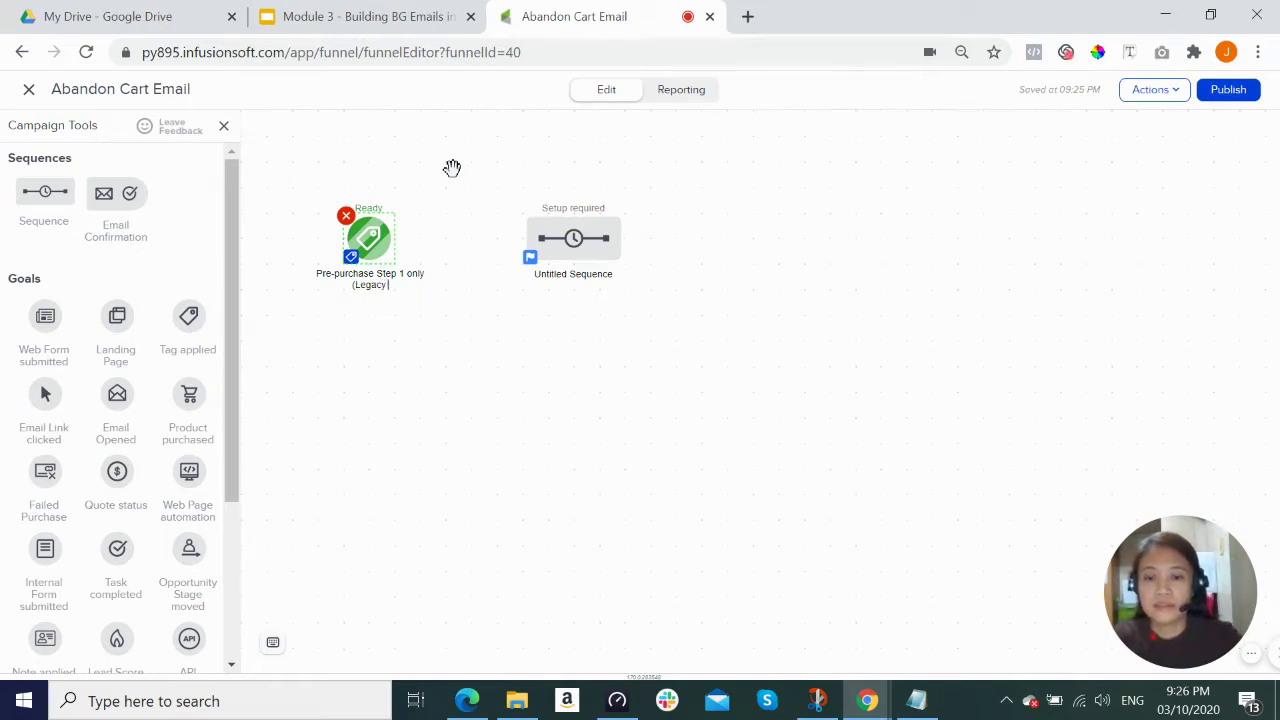
text( Bundle Laun)
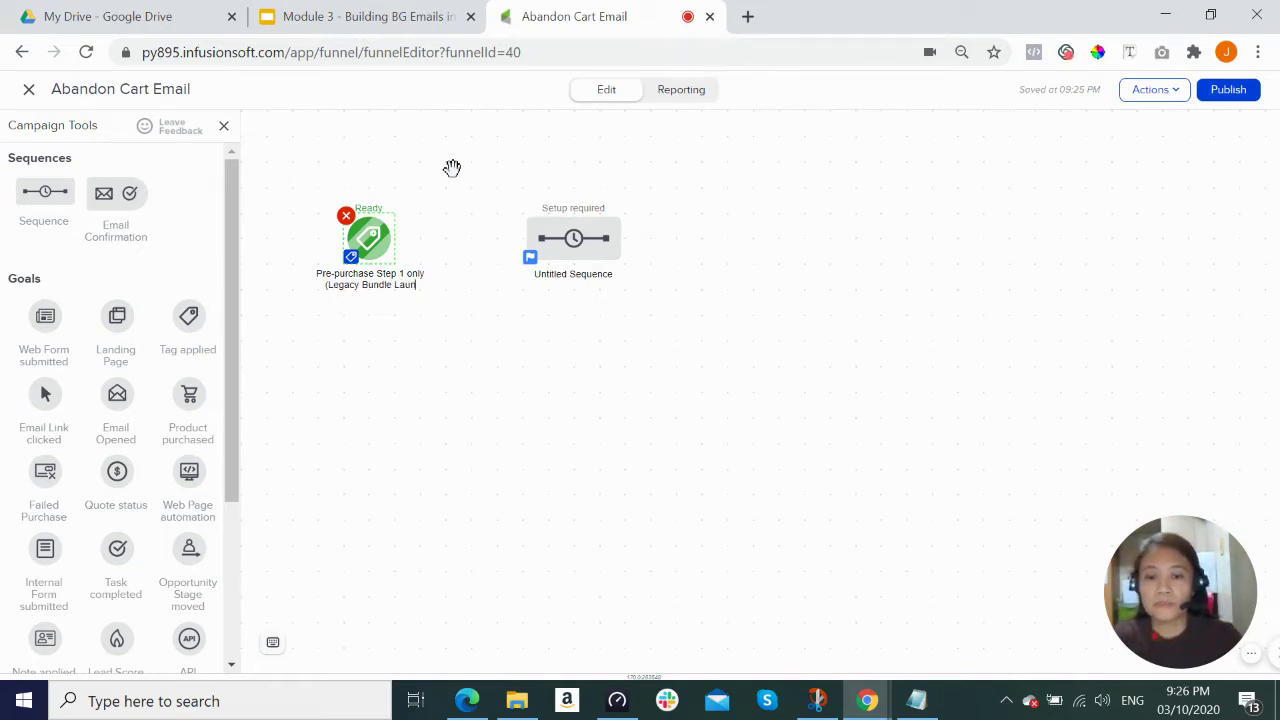
text(ch))
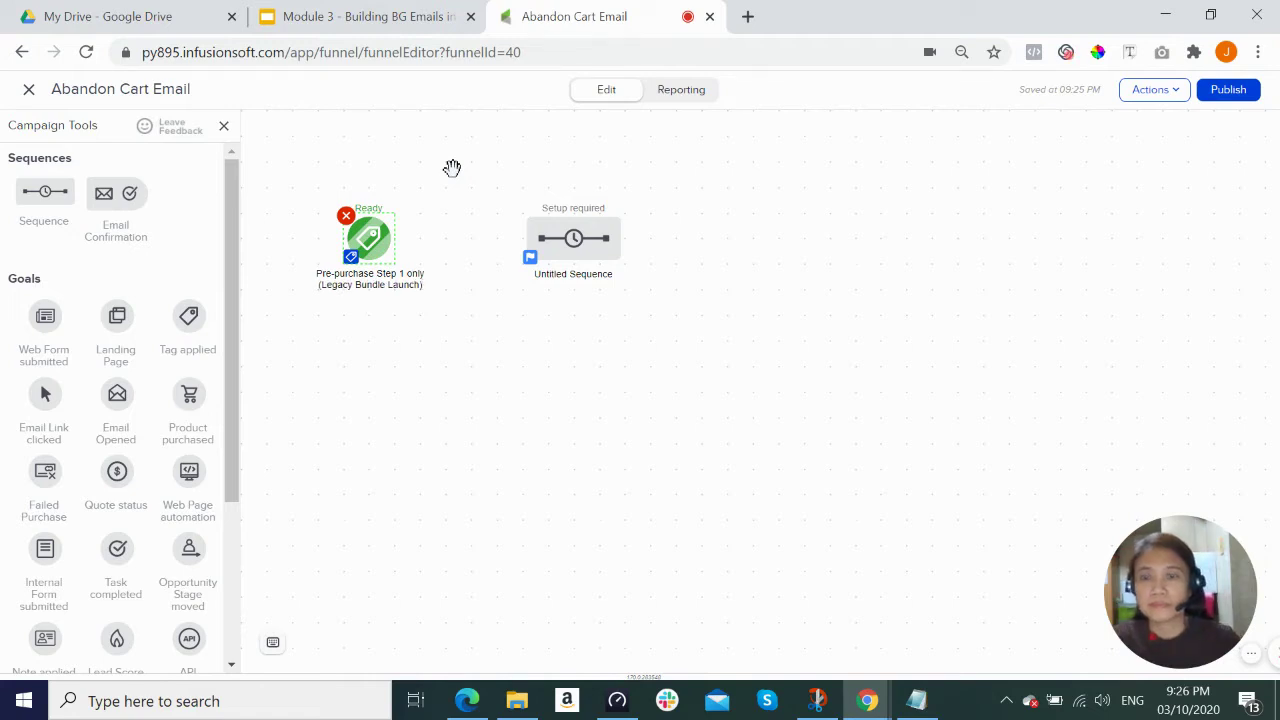
click(400, 366)
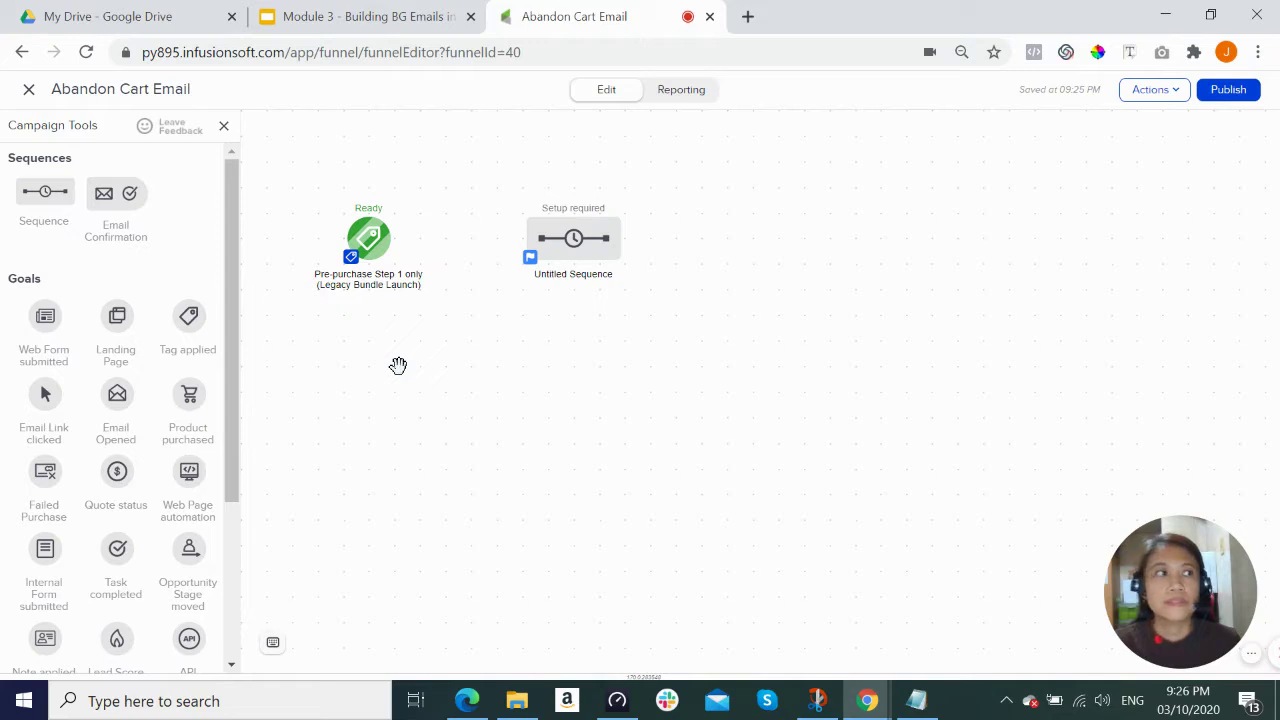
Inside the untitled sequence, add a Delay Timer after Start and set it to wait at least 1 hour.
double_click(573, 246)
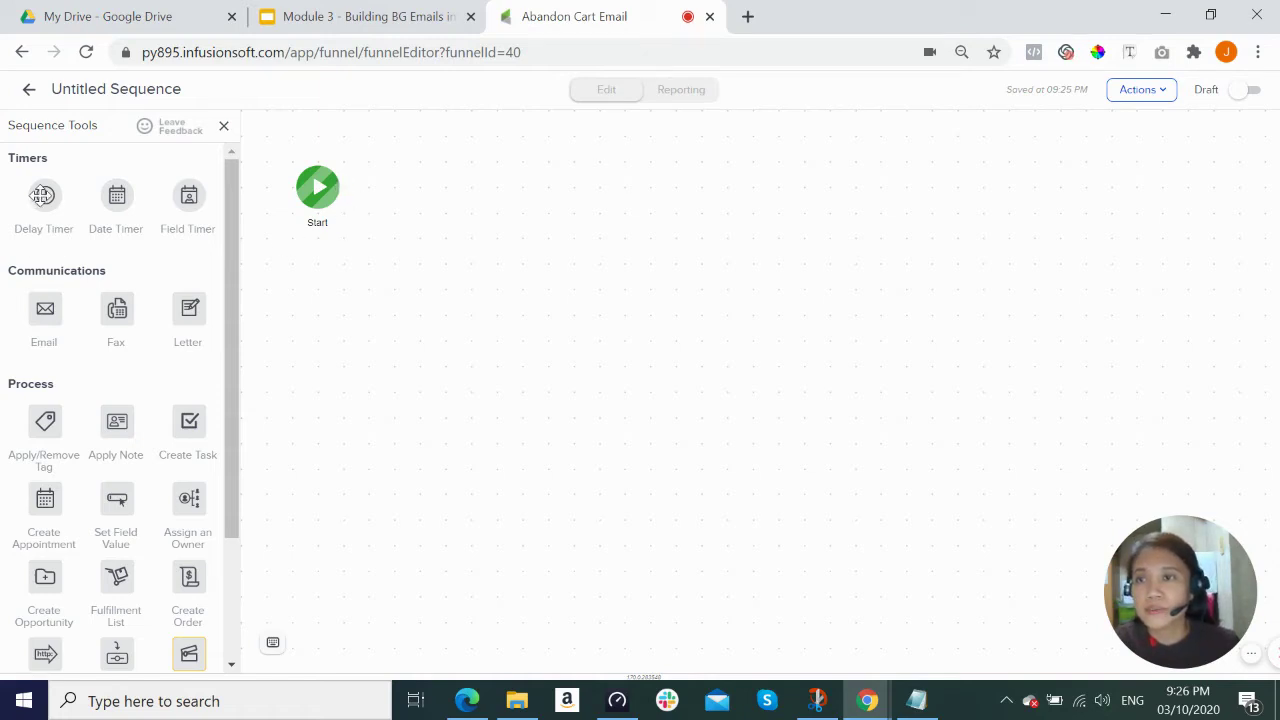
drag(41, 195, 453, 193)
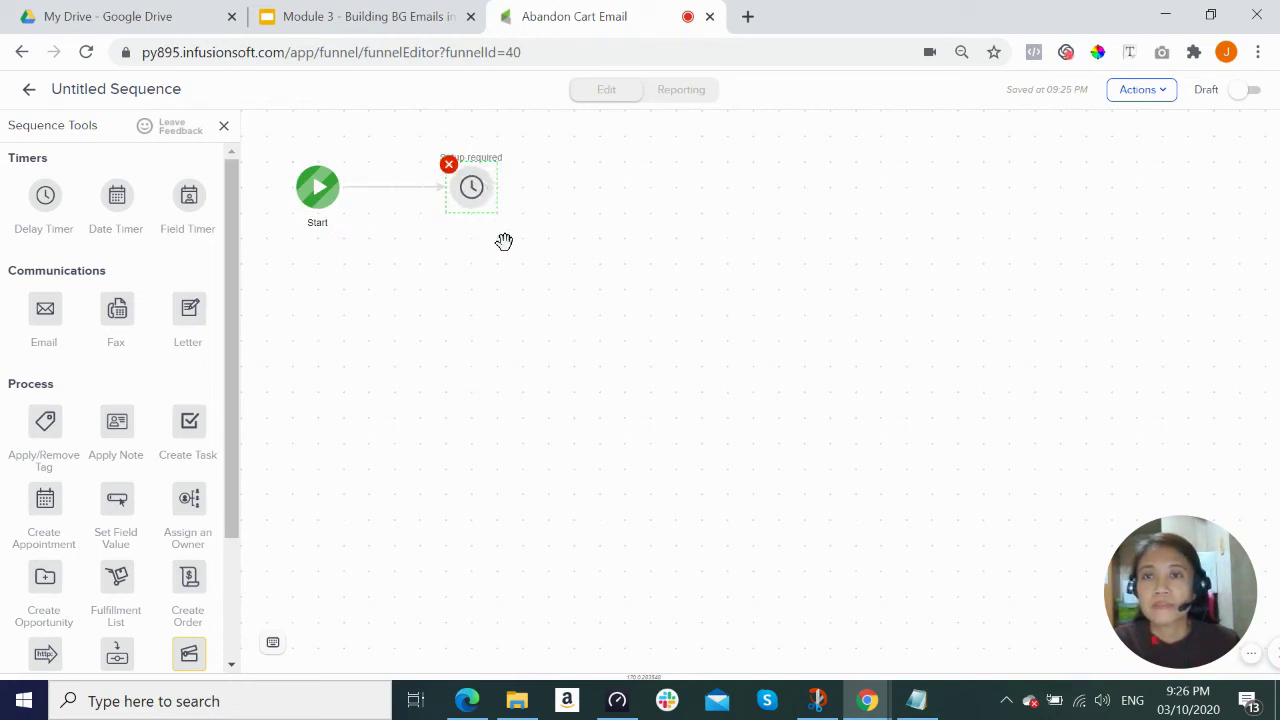
double_click(470, 193)
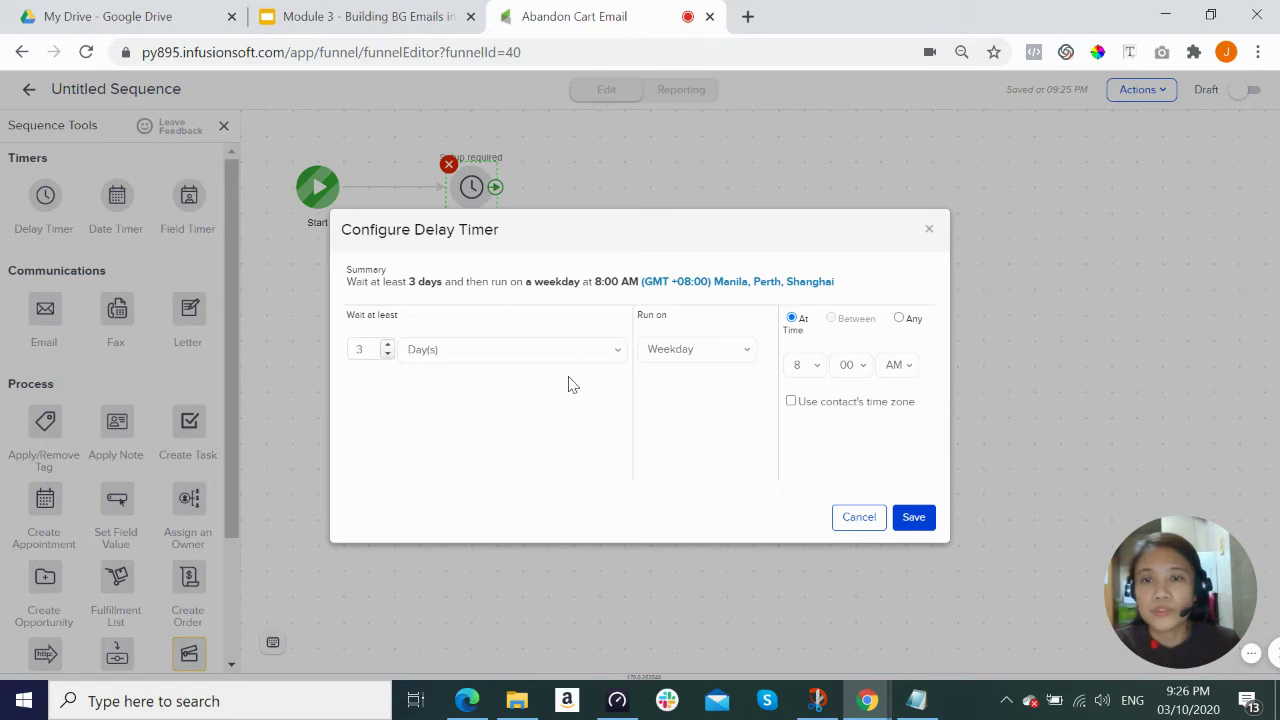
click(618, 352)
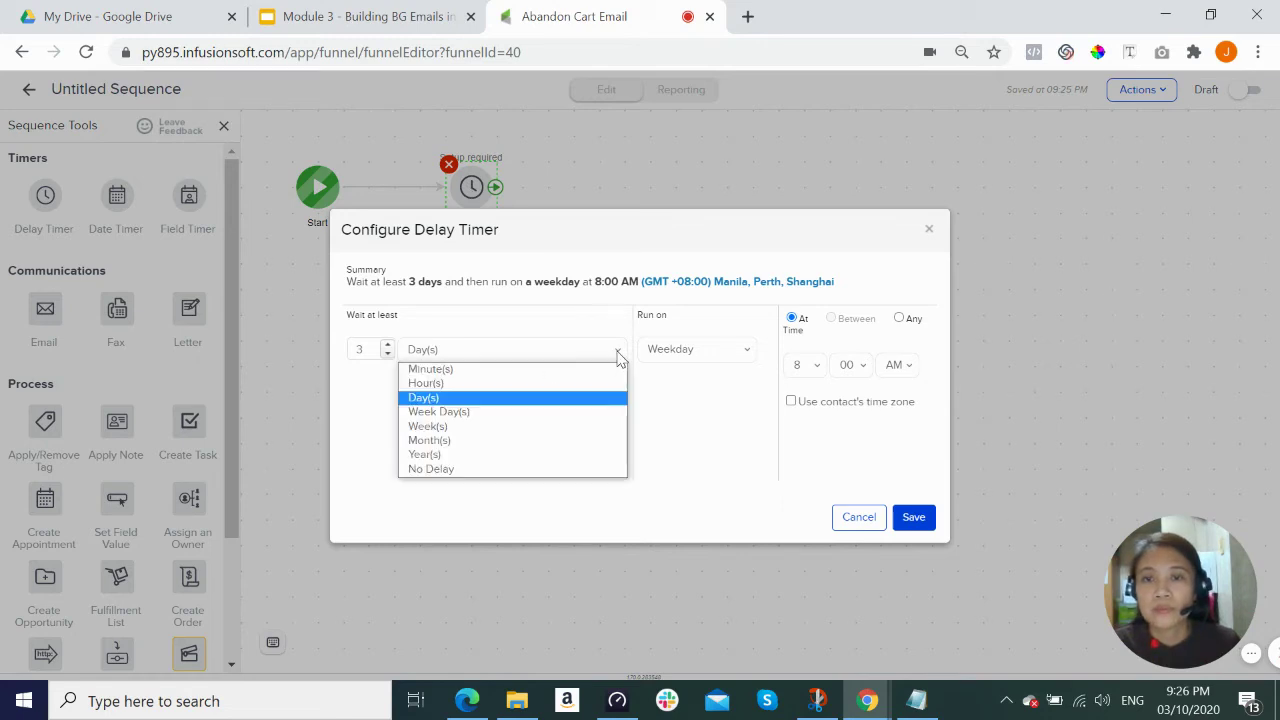
click(575, 386)
click(388, 345)
click(388, 355)
click(388, 355)
click(388, 355)
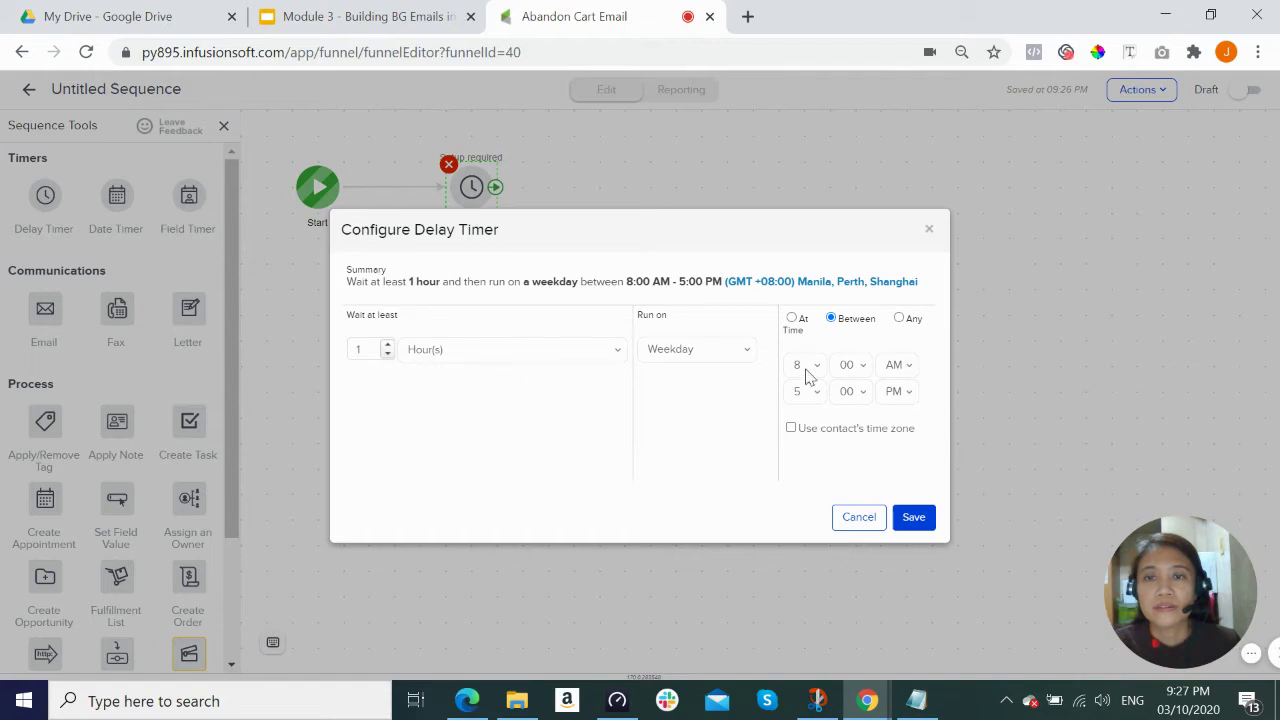
Set the delay timer to run on Any Day at Any Time, save it, and mark the sequence as Ready.
click(749, 350)
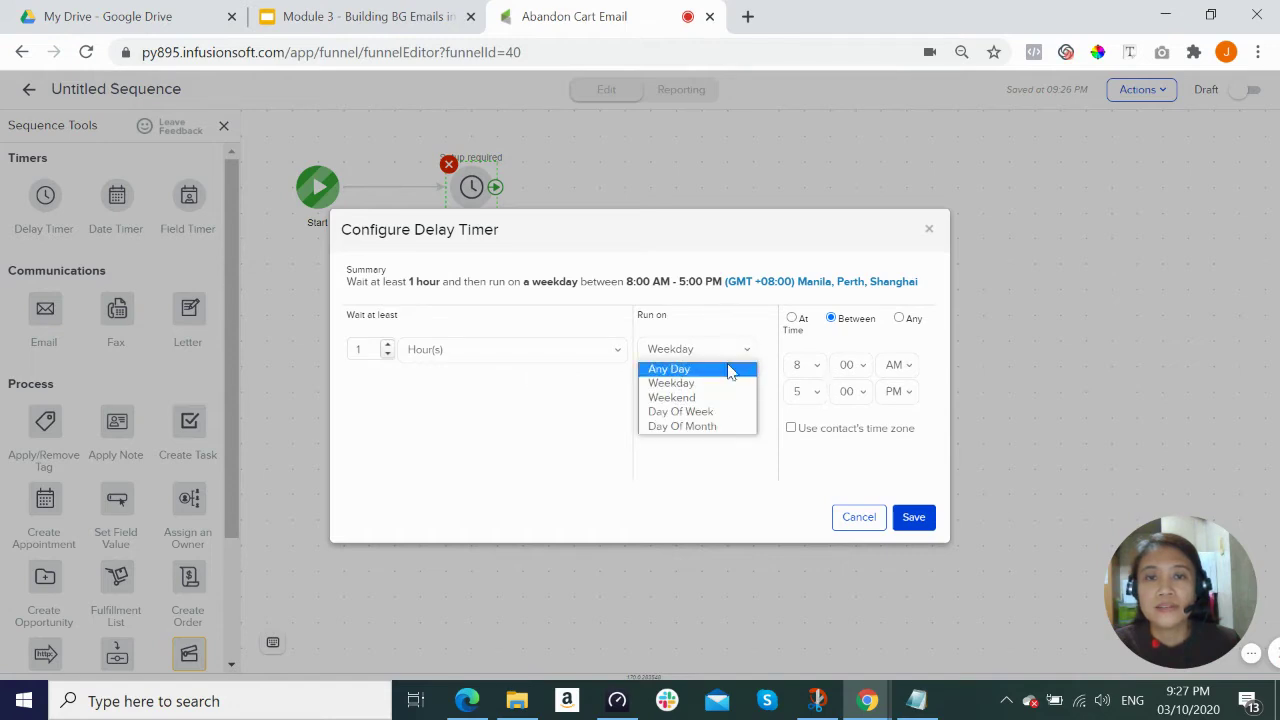
click(726, 370)
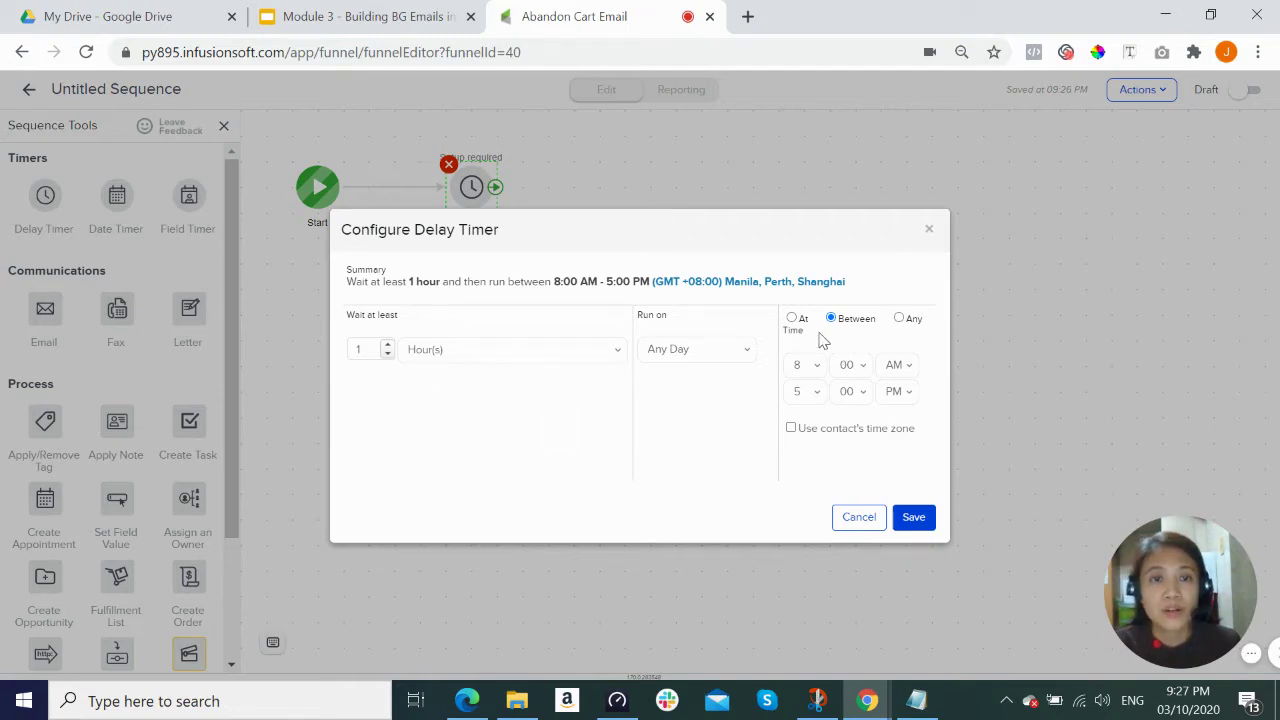
click(899, 319)
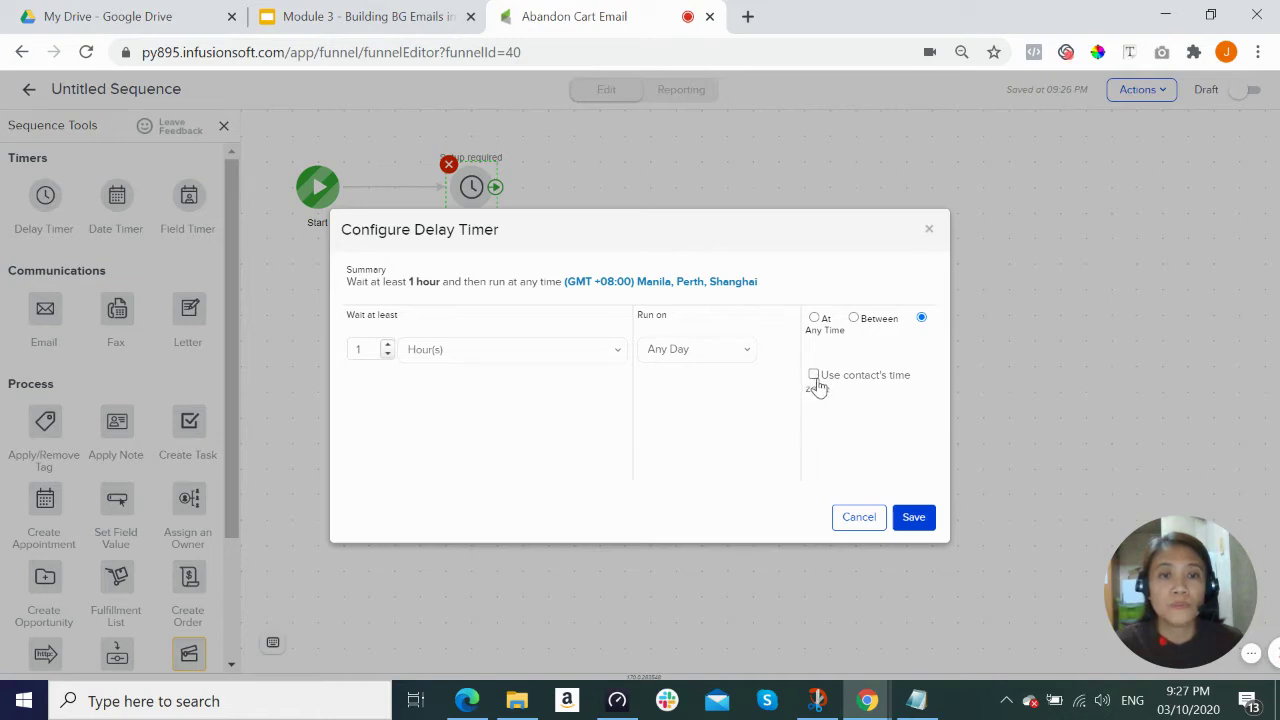
click(914, 518)
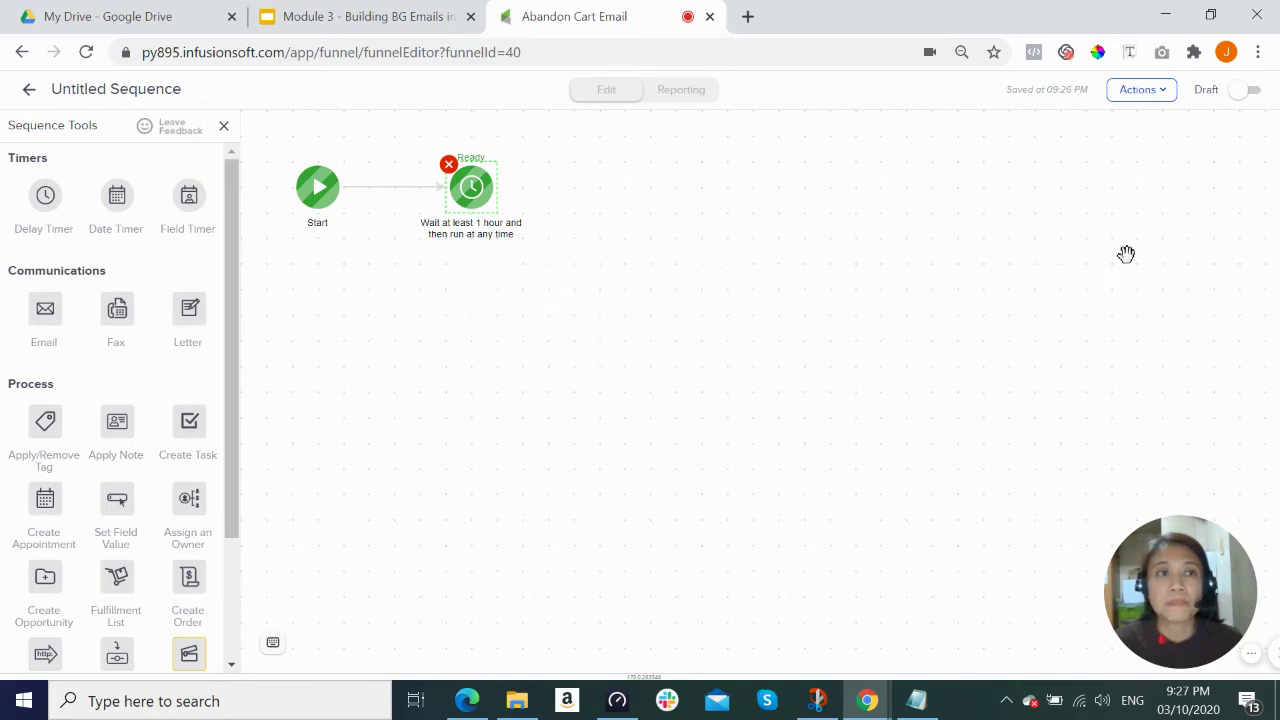
click(1245, 91)
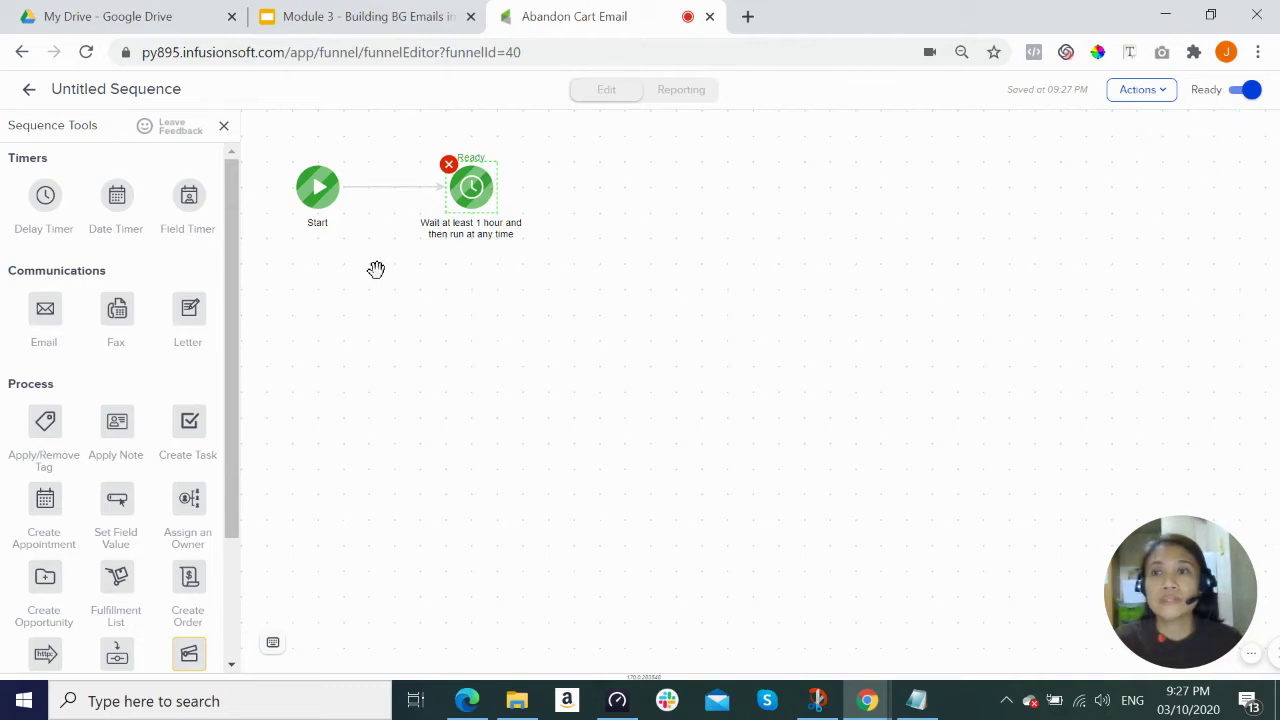
Rename the untitled sequence as "Wait 1 Hour" and save the name.
click(1122, 97)
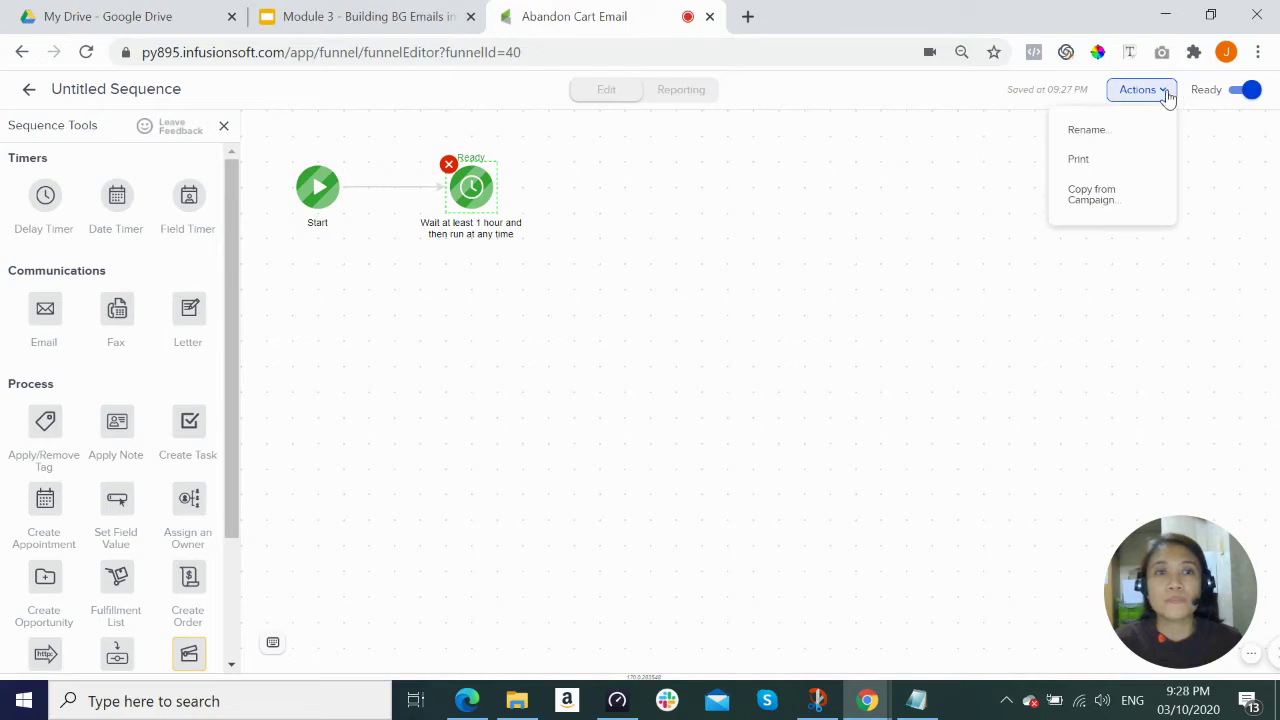
click(1087, 132)
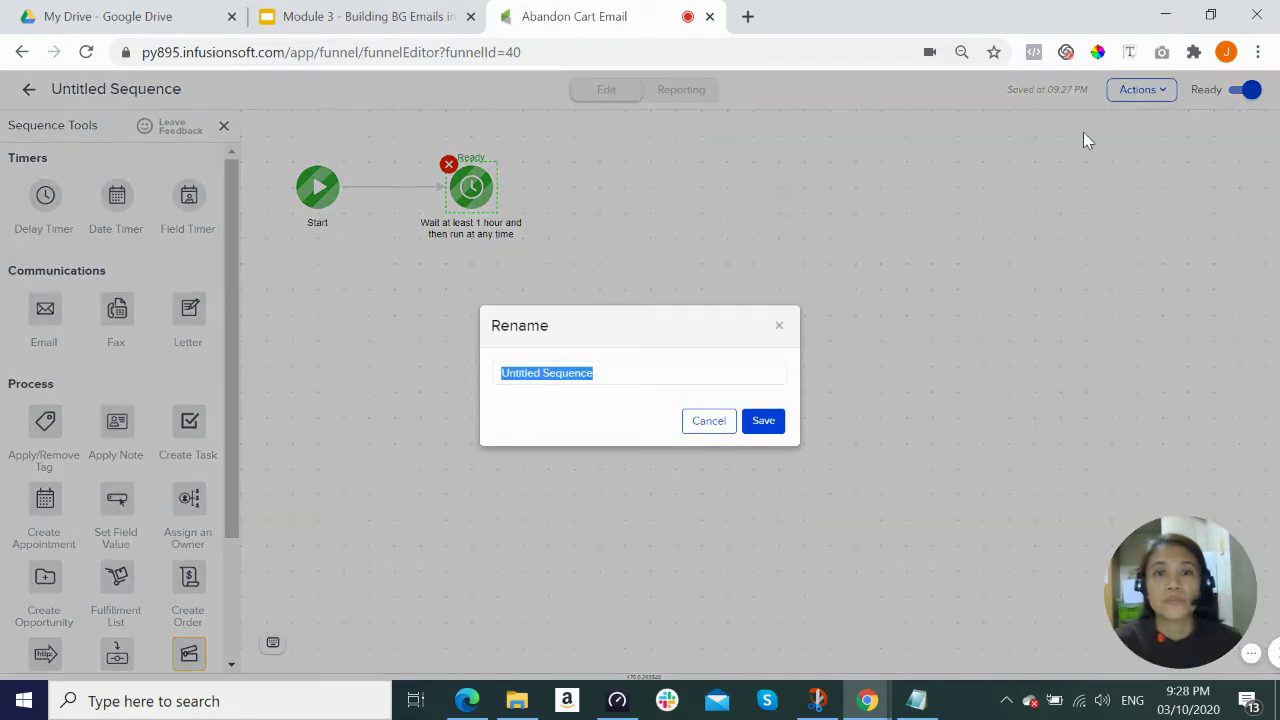
text(Wait)
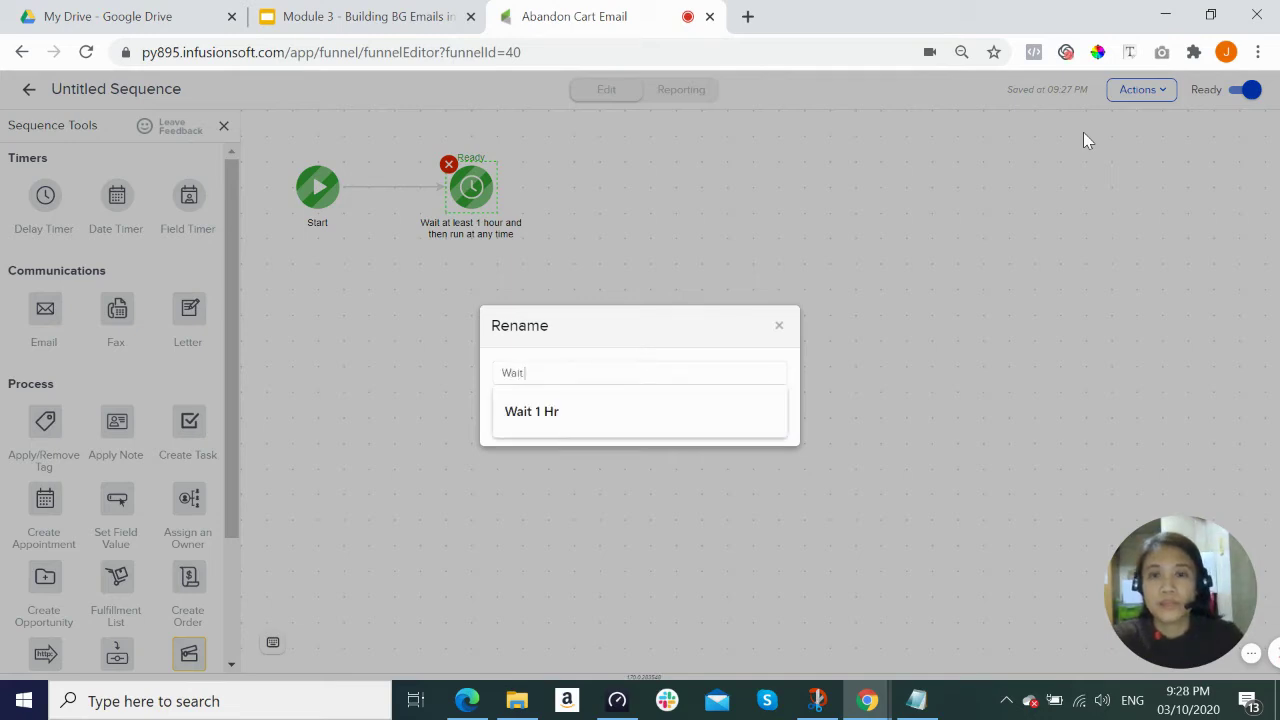
text( 1 Hour)
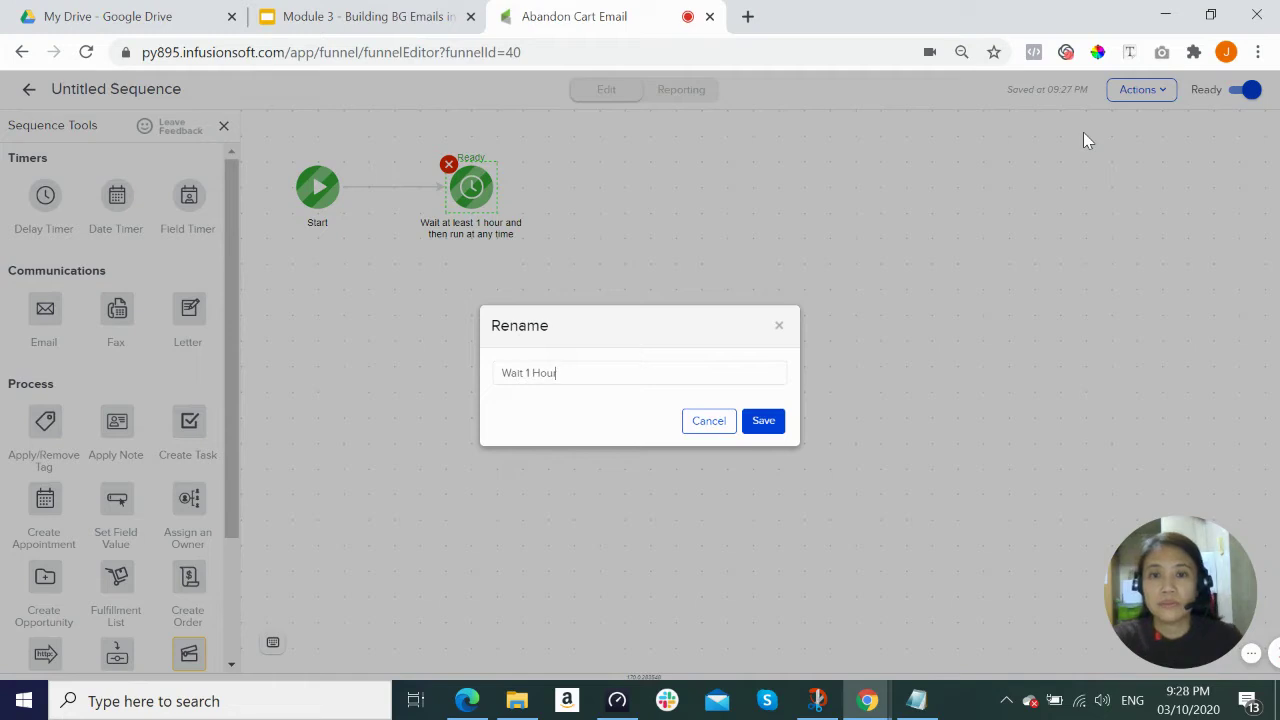
click(763, 421)
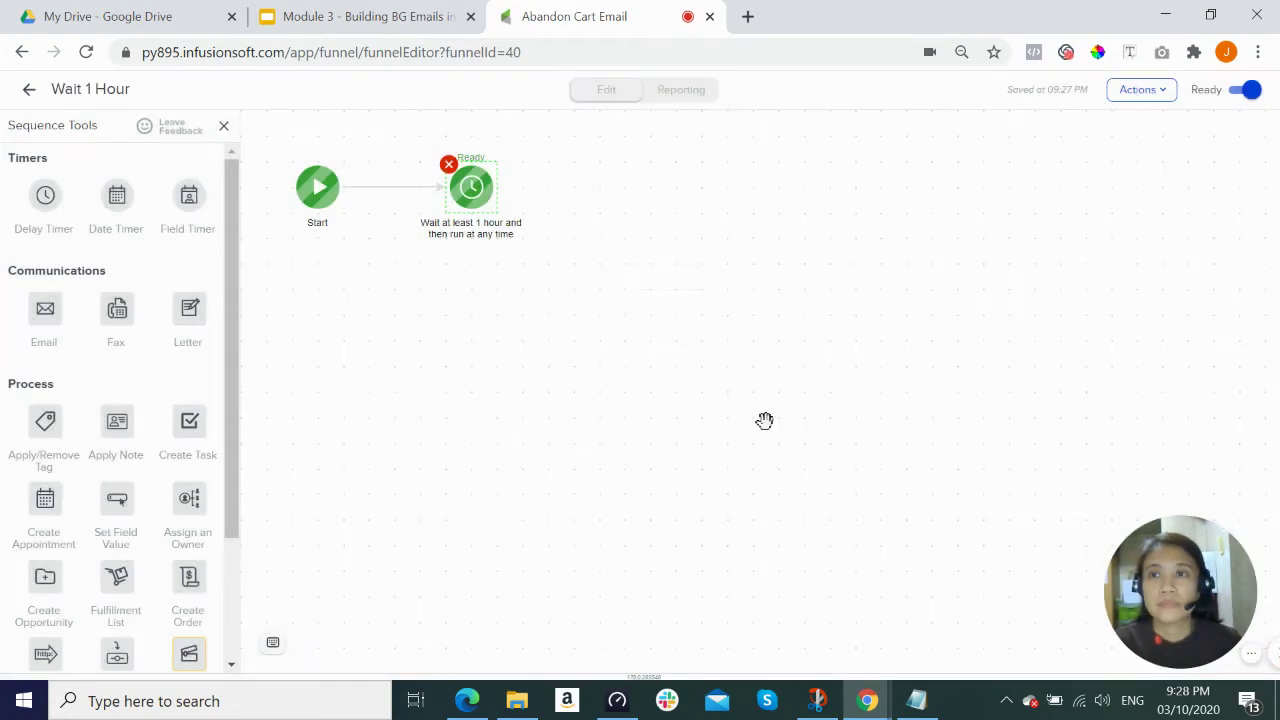
click(520, 350)
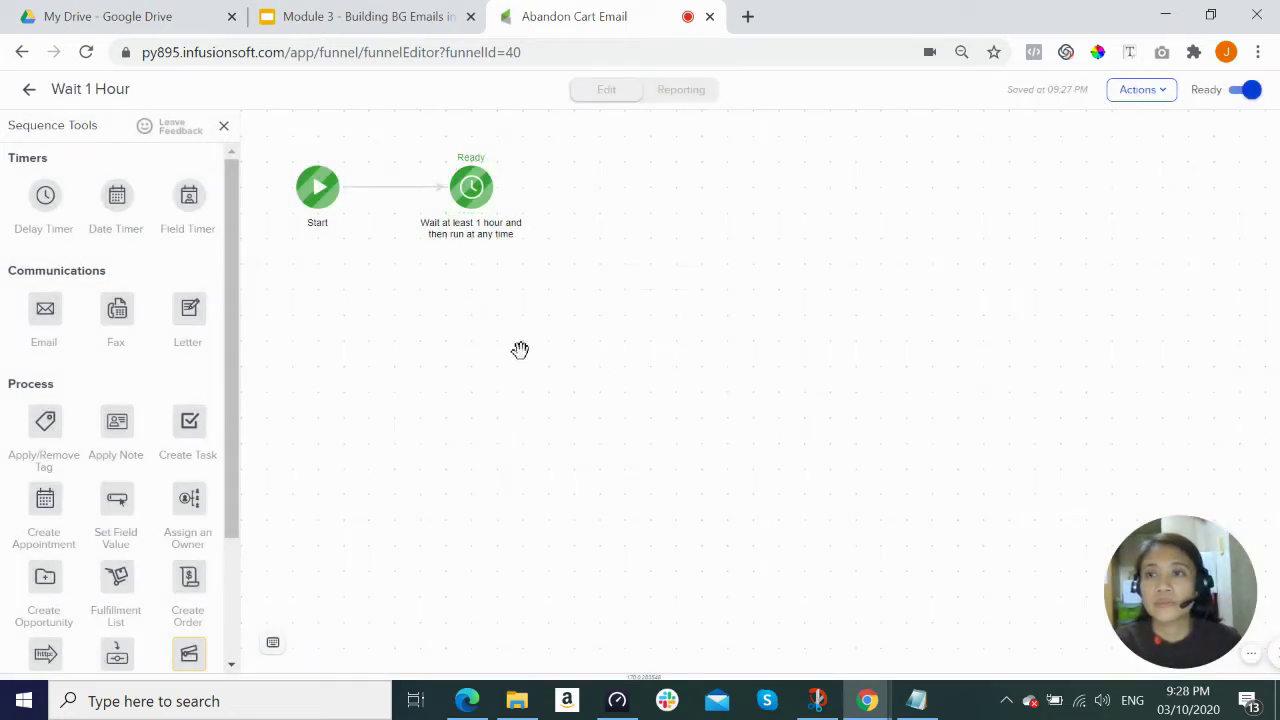
Return to the campaign canvas and connect the Pre-purchase Step 1 only goal to the Wait 1 Hour sequence.
click(28, 92)
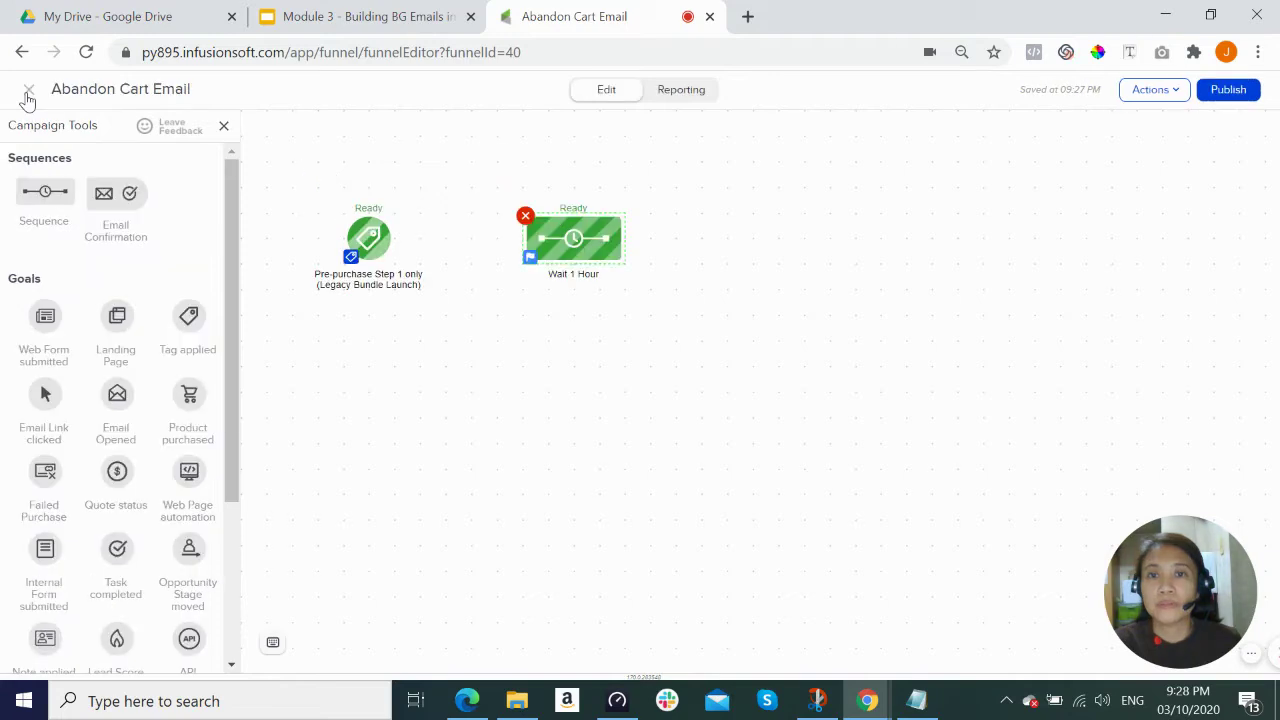
click(616, 329)
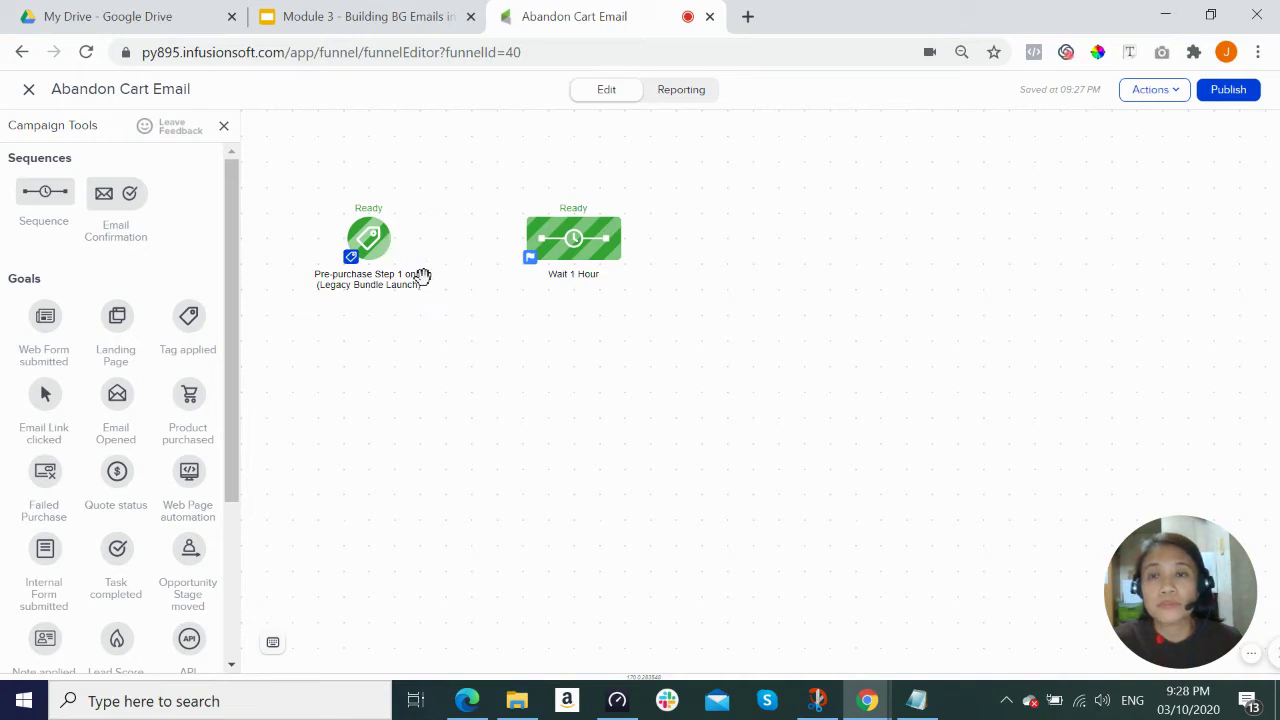
drag(393, 238, 532, 240)
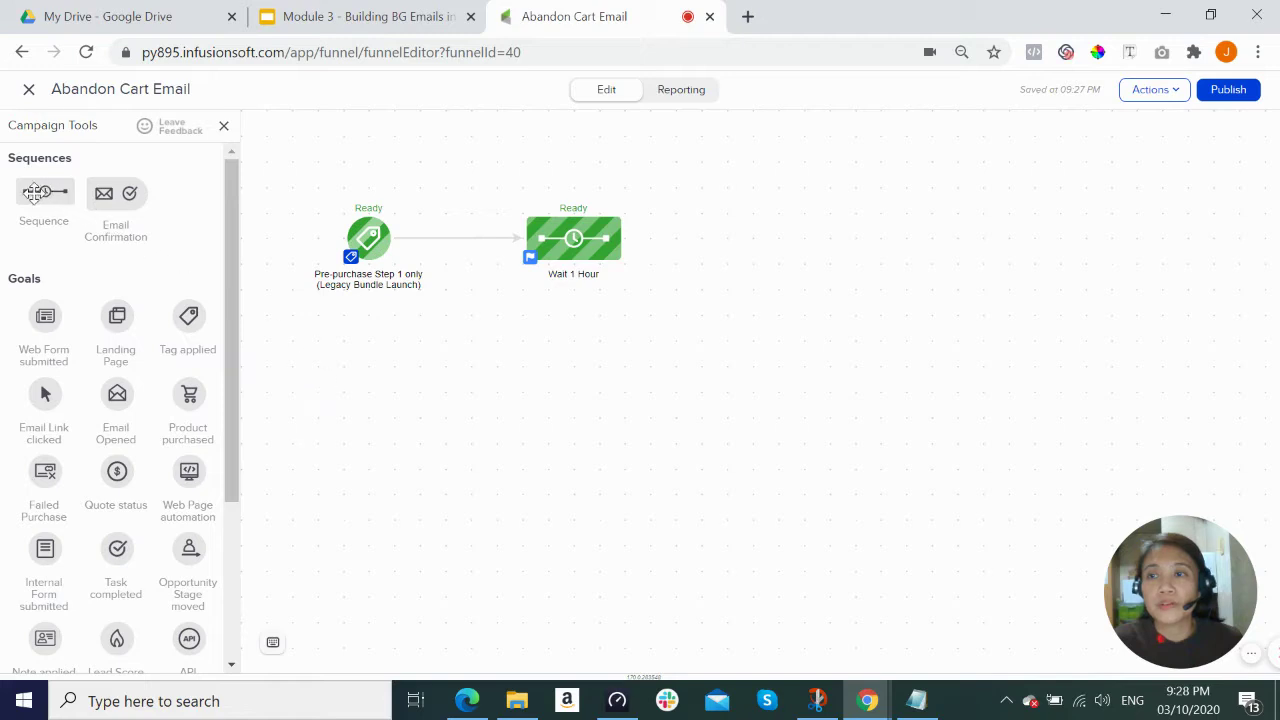
Add two new sequences, one above the other, to the right of the Wait 1 Hour sequence on the canvas.
drag(35, 193, 926, 213)
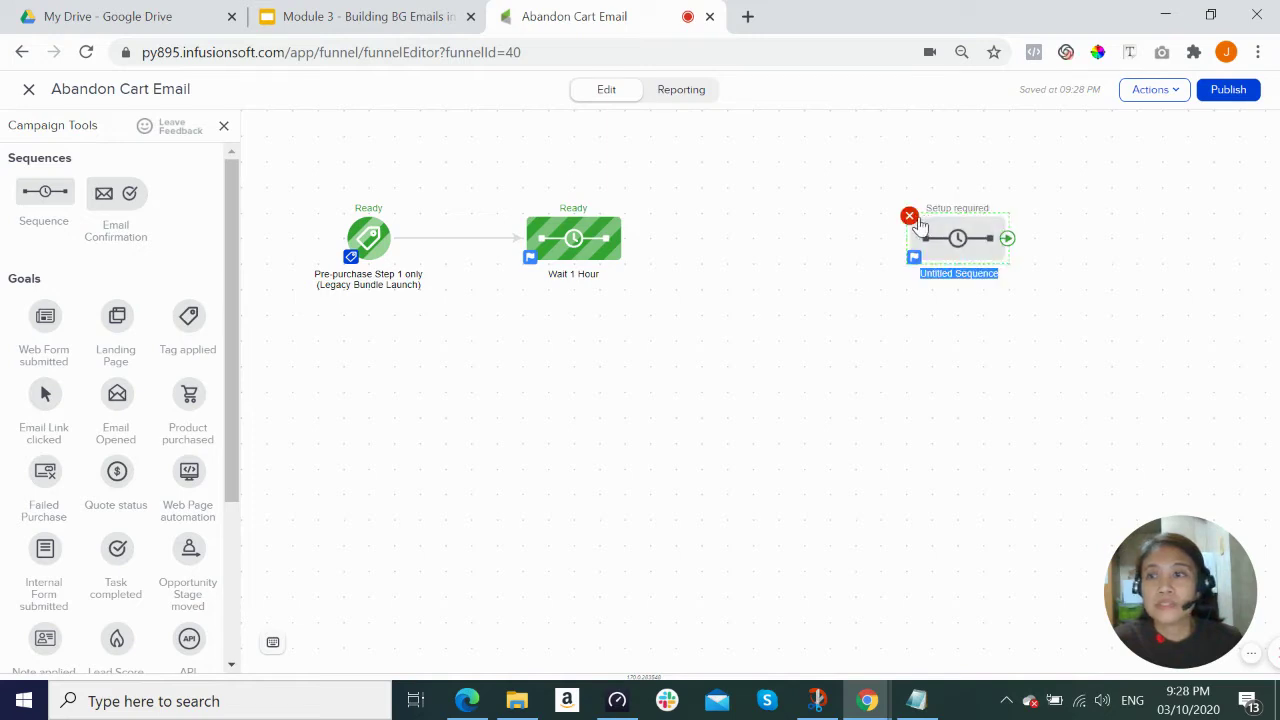
drag(33, 191, 926, 366)
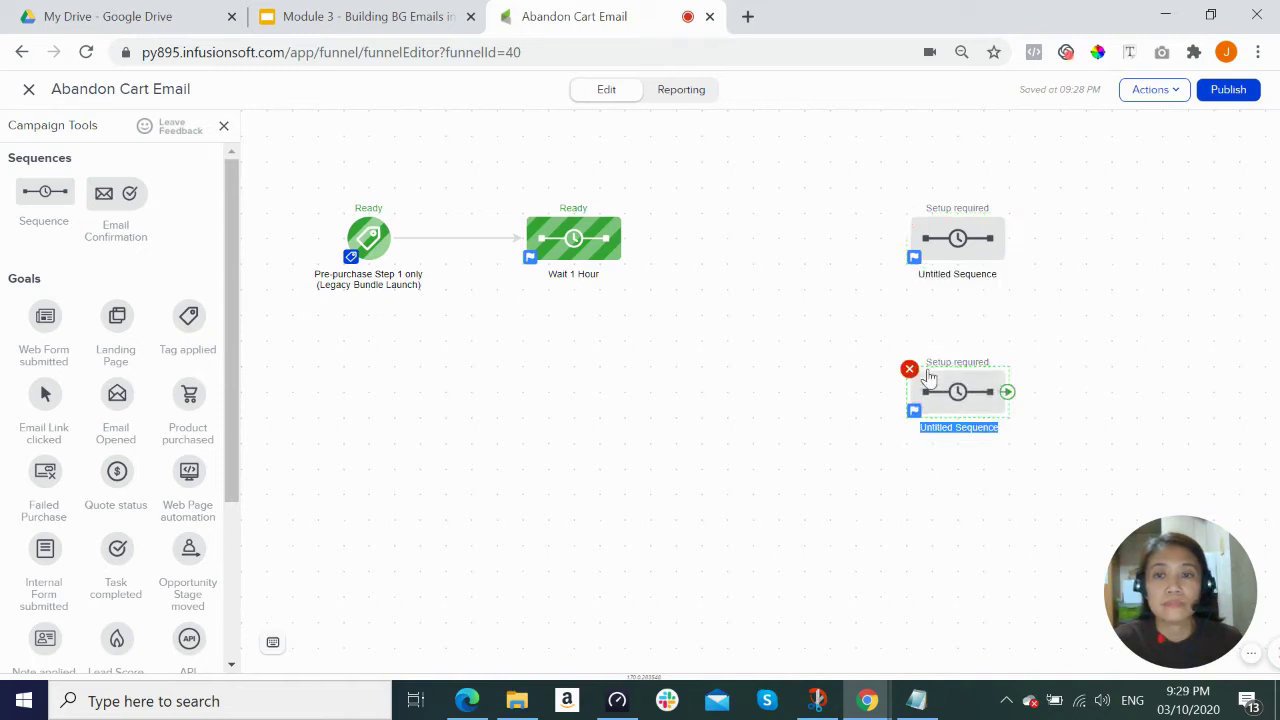
drag(1194, 580, 347, 597)
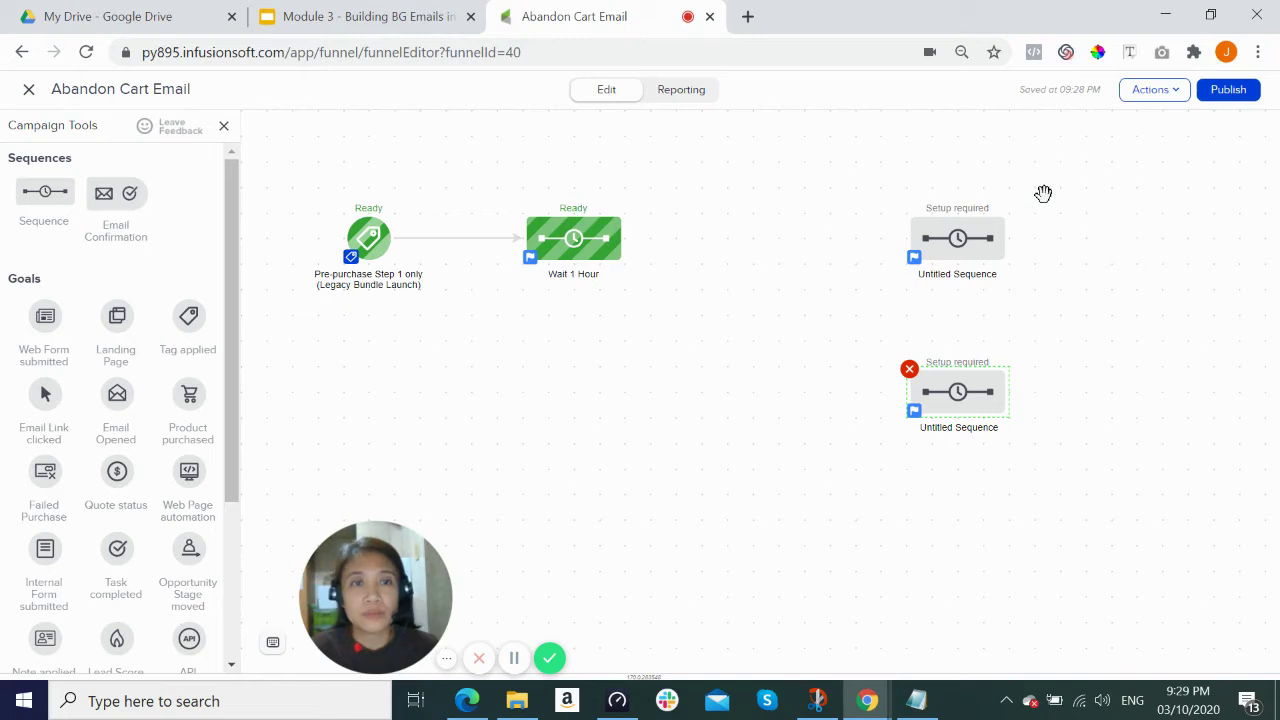
Add a note reading "Purchased" below the lower untitled sequence.
drag(231, 449, 231, 604)
drag(44, 620, 947, 476)
right_click(977, 486)
double_click(970, 480)
text(Pu)
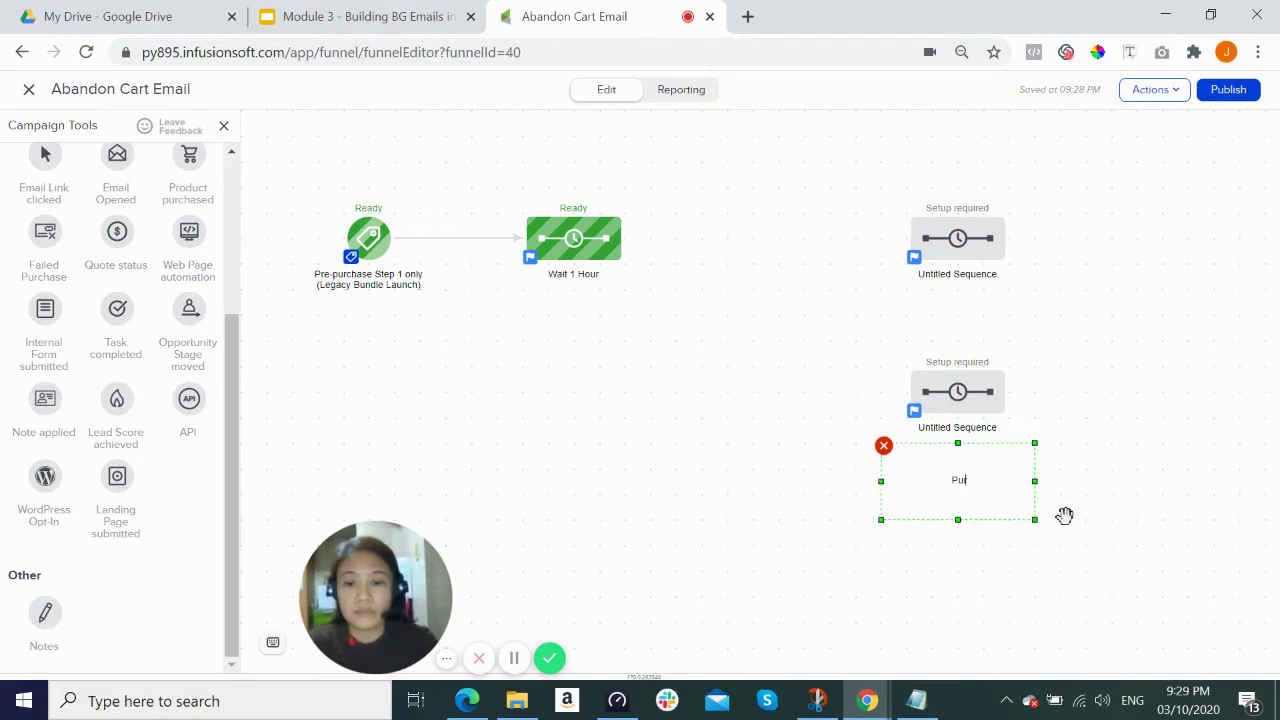
text(rchased)
click(1092, 440)
Duplicate the Purchased note, place the copy above the upper untitled sequence, and change its text to "Did Not Purchase".
right_click(965, 477)
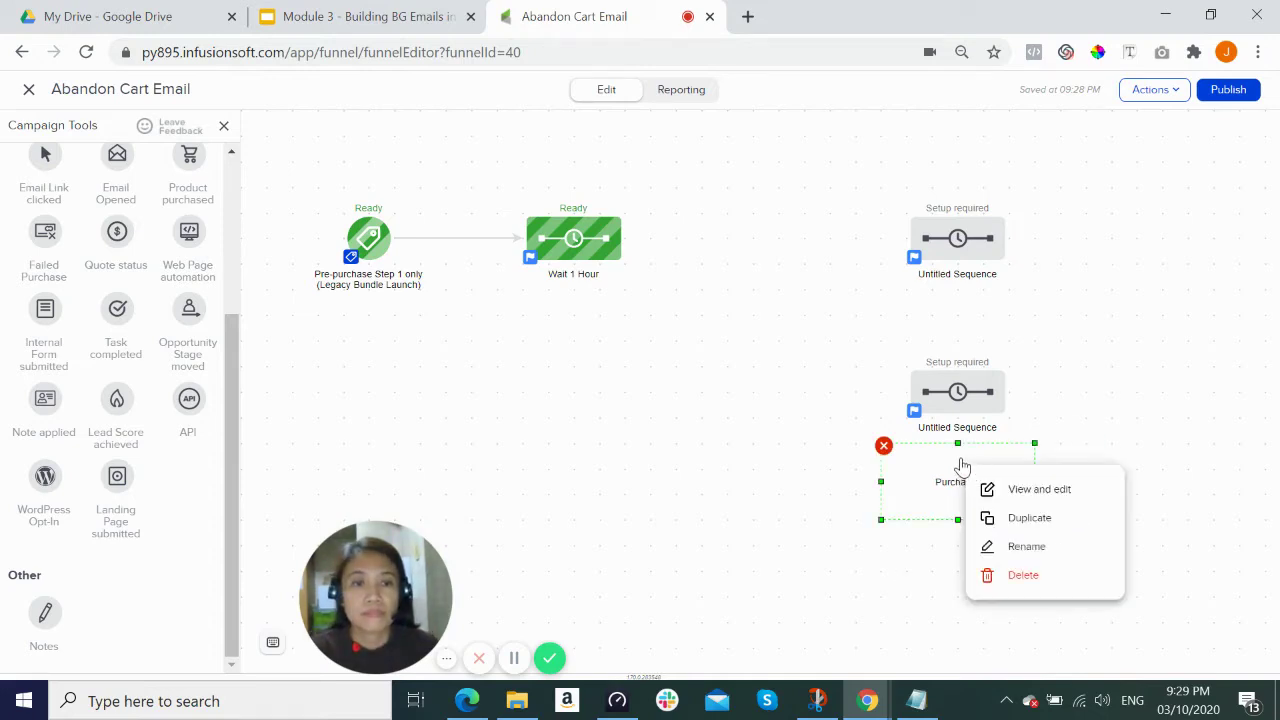
click(1028, 524)
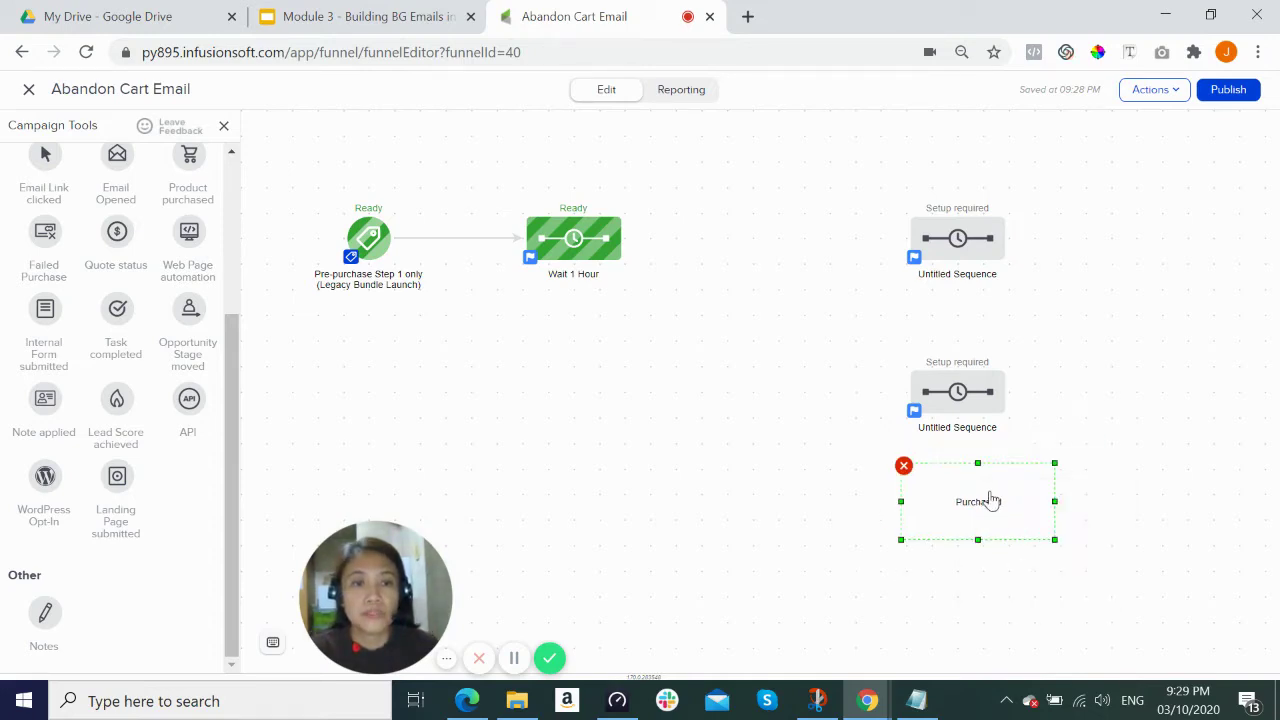
drag(990, 500, 958, 163)
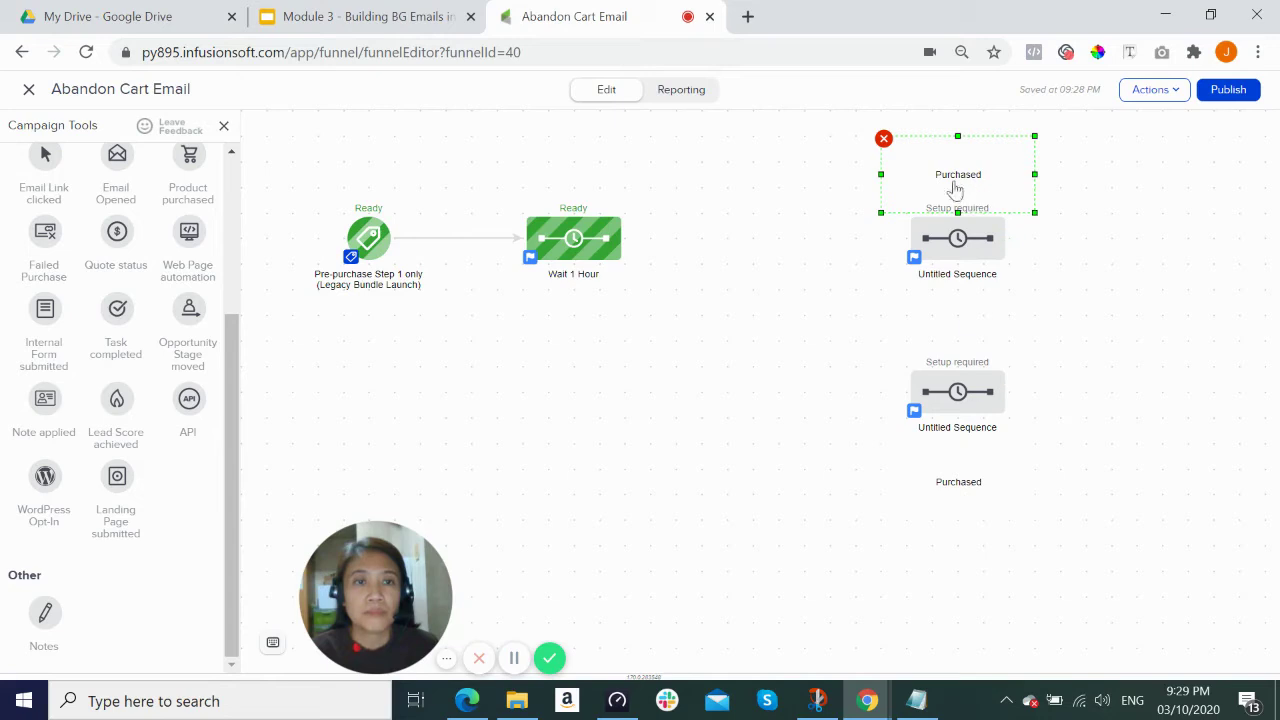
right_click(958, 177)
click(995, 198)
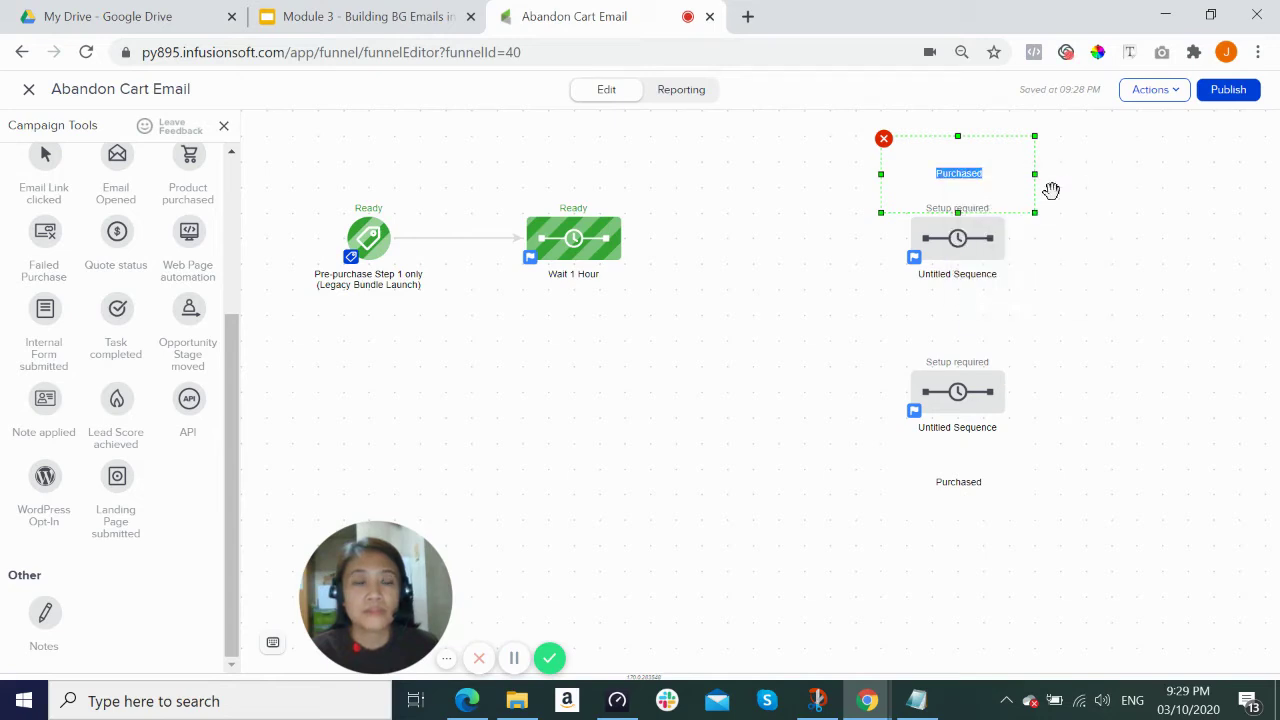
text(d)
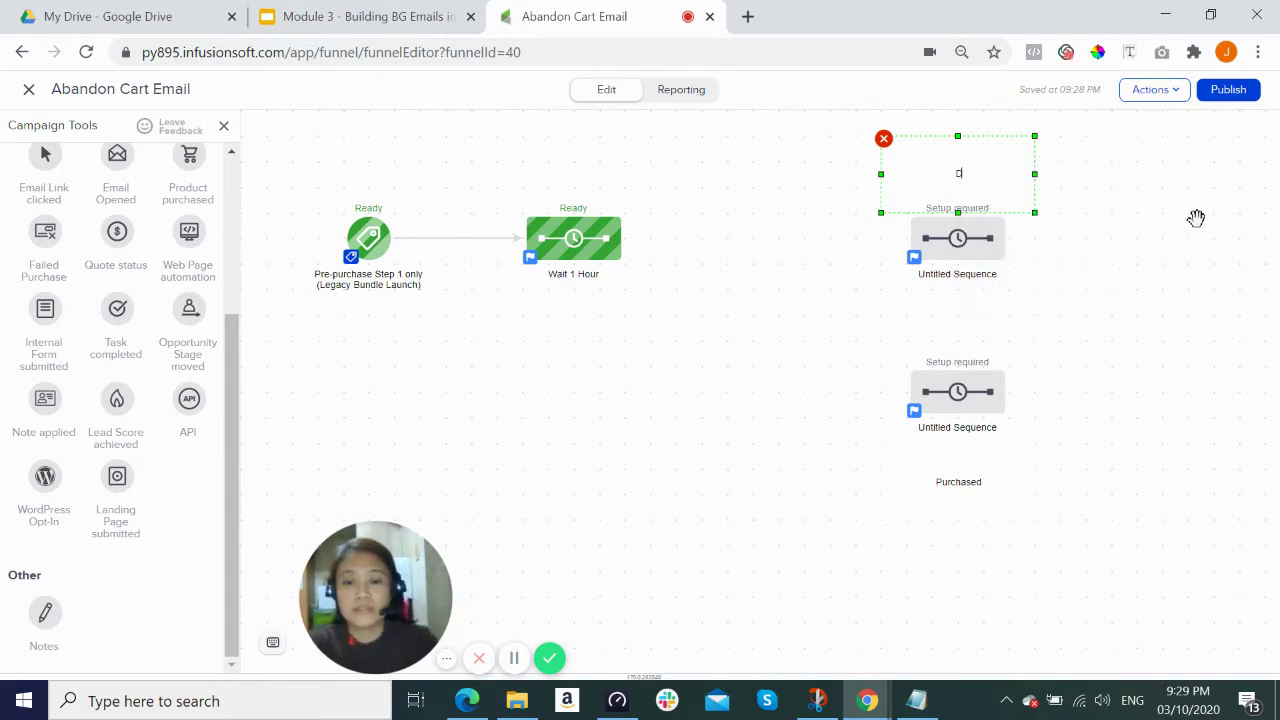
text(id Not Purchase)
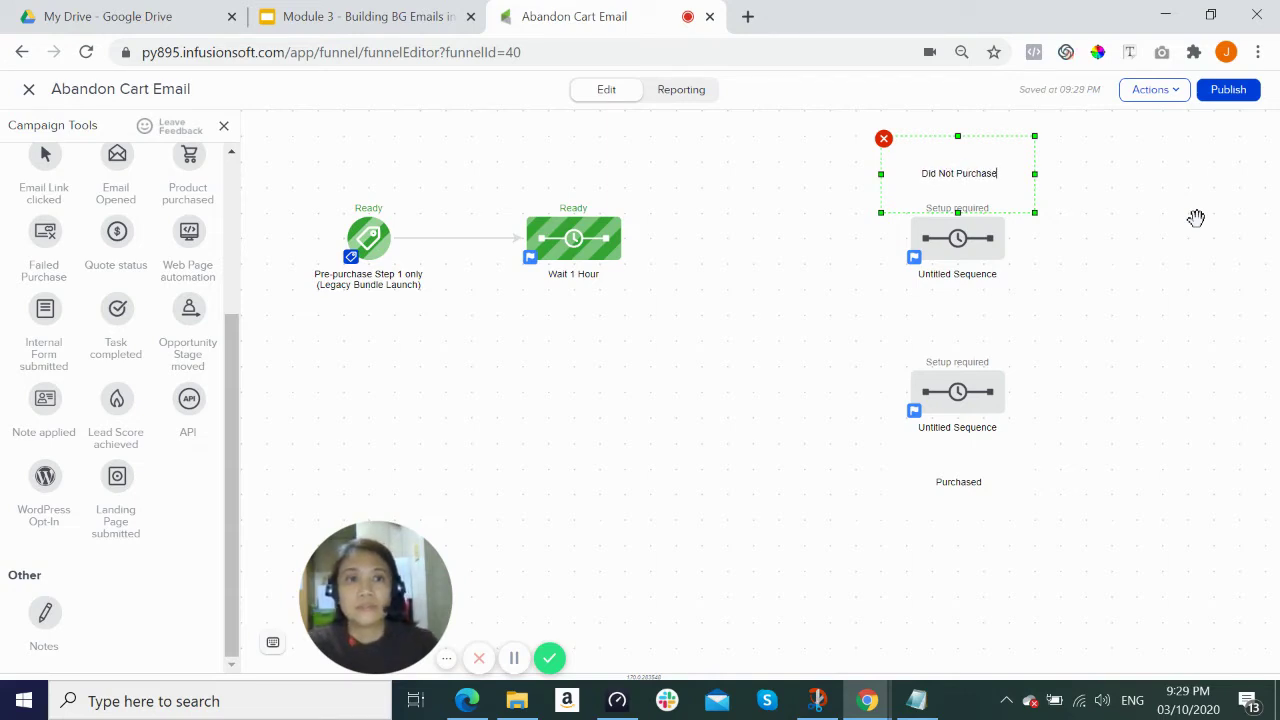
click(1144, 330)
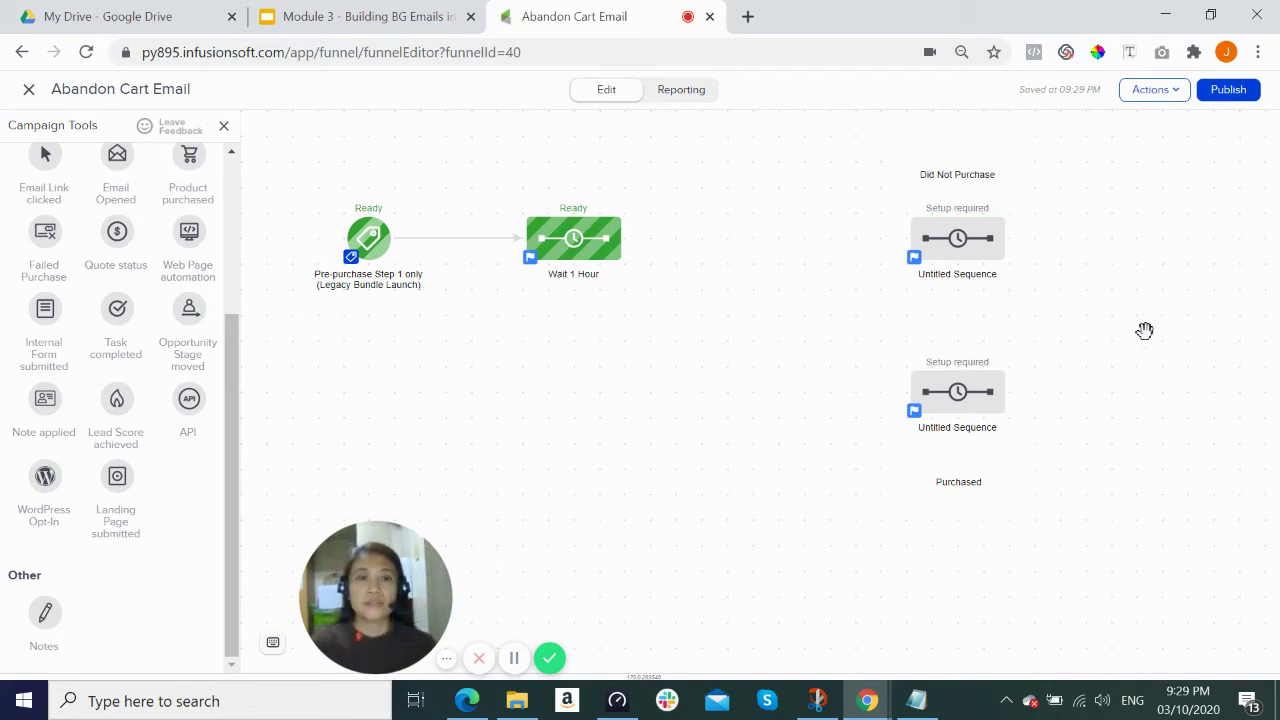
right_click(960, 496)
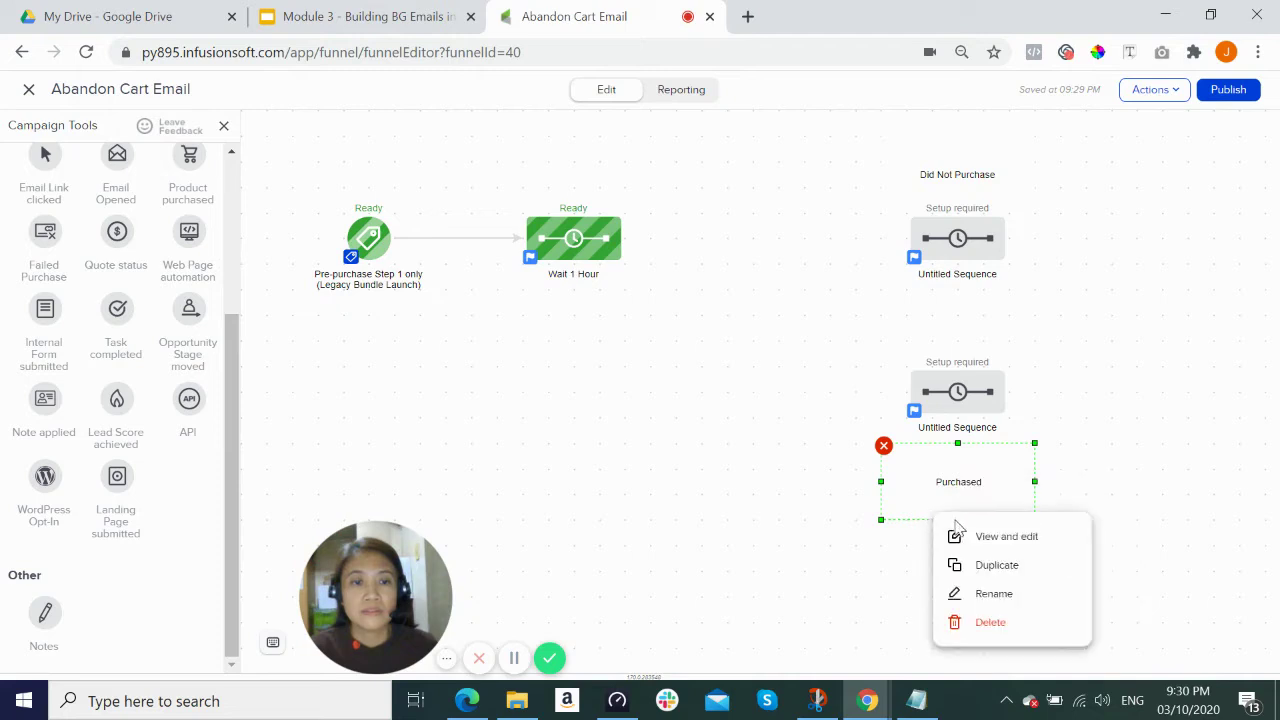
click(1090, 466)
right_click(962, 513)
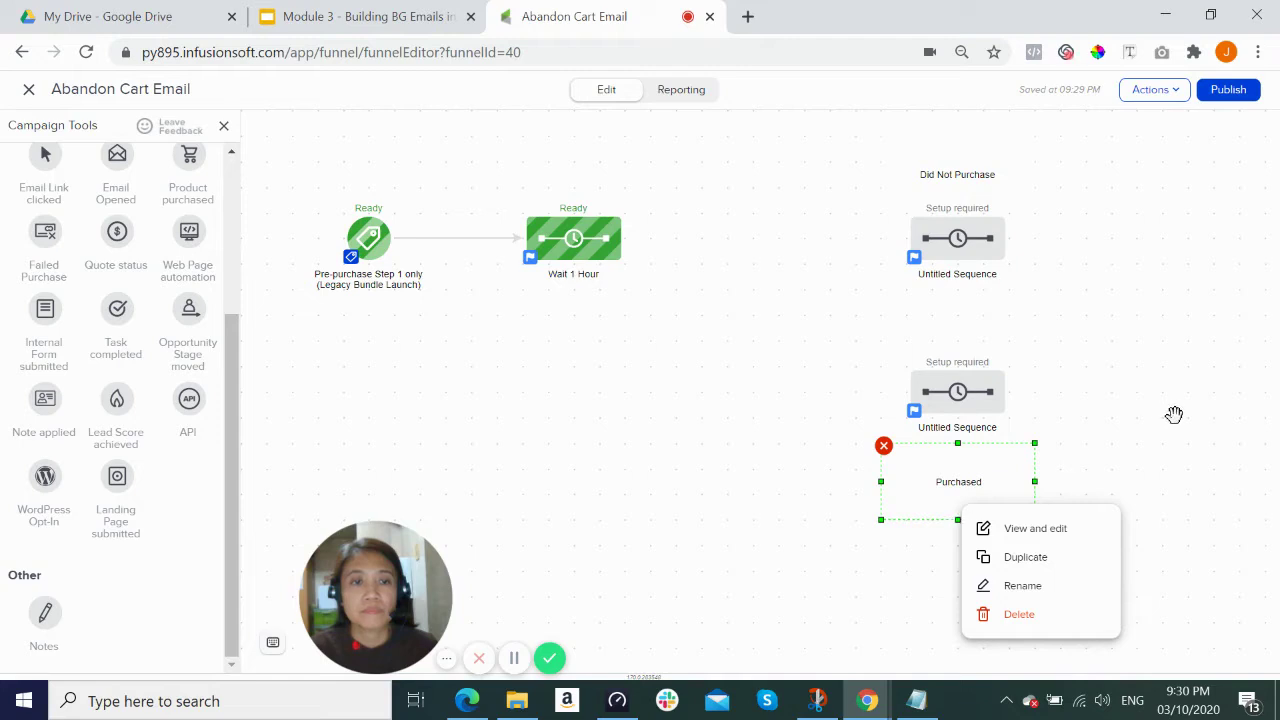
click(1172, 415)
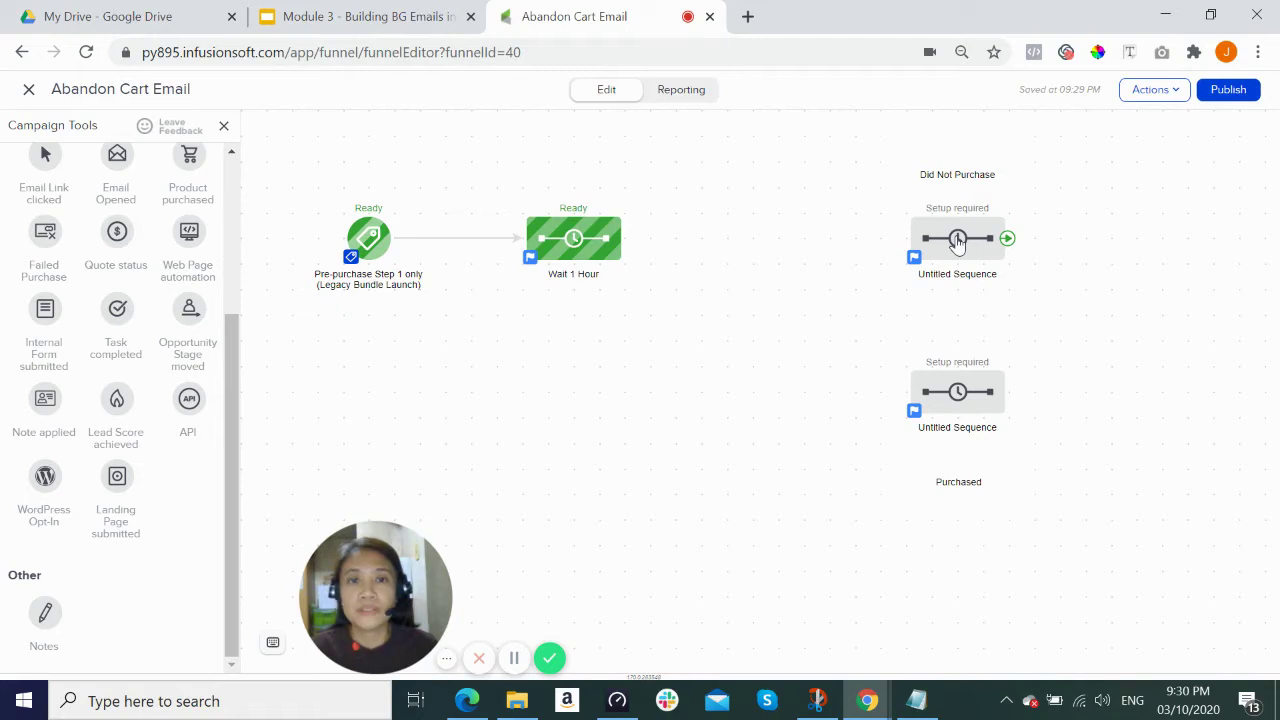
Inside the Did Not Purchase sequence, add a Delay Timer, an Apply/Remove Tag step and an Email in a chain after Start.
double_click(957, 240)
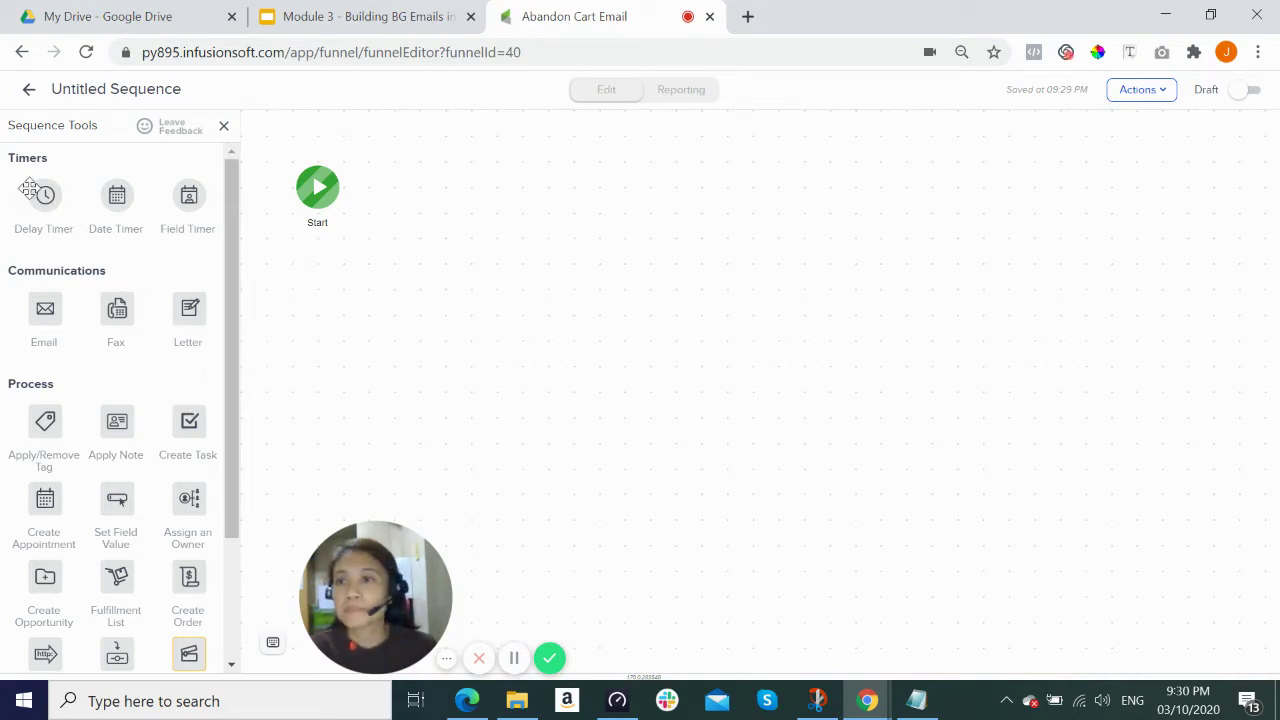
drag(36, 195, 458, 190)
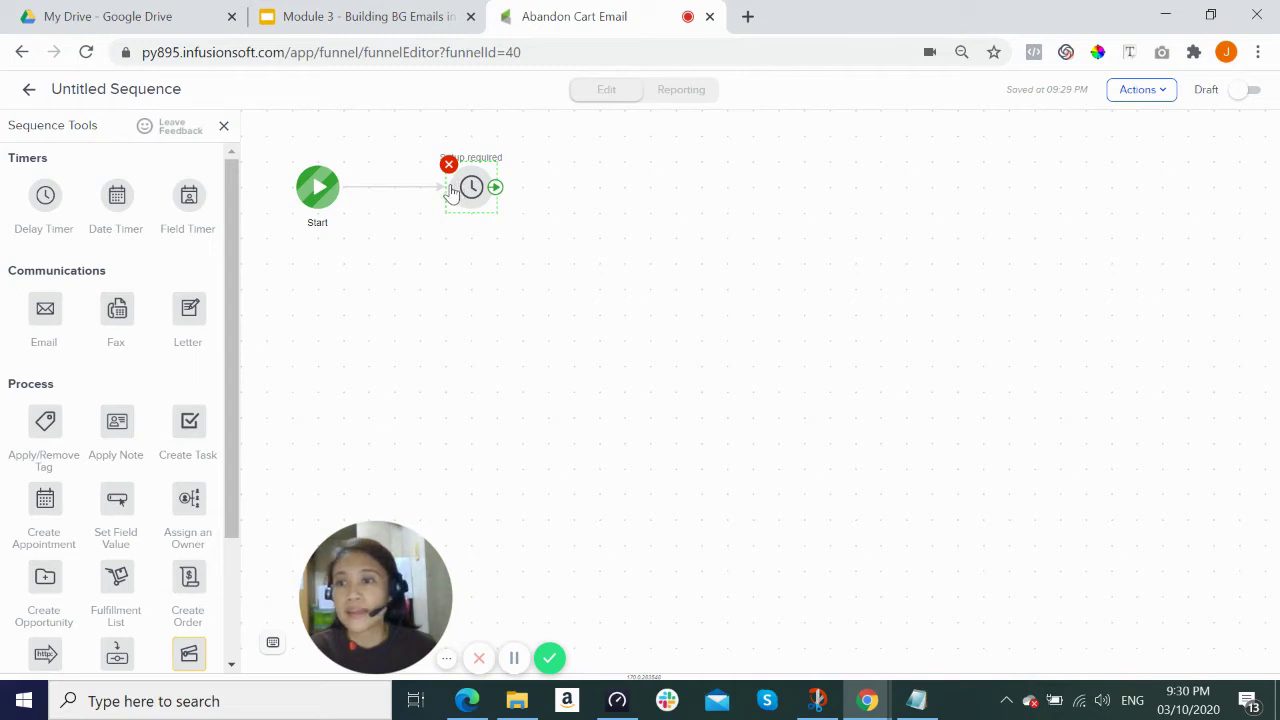
drag(48, 420, 645, 191)
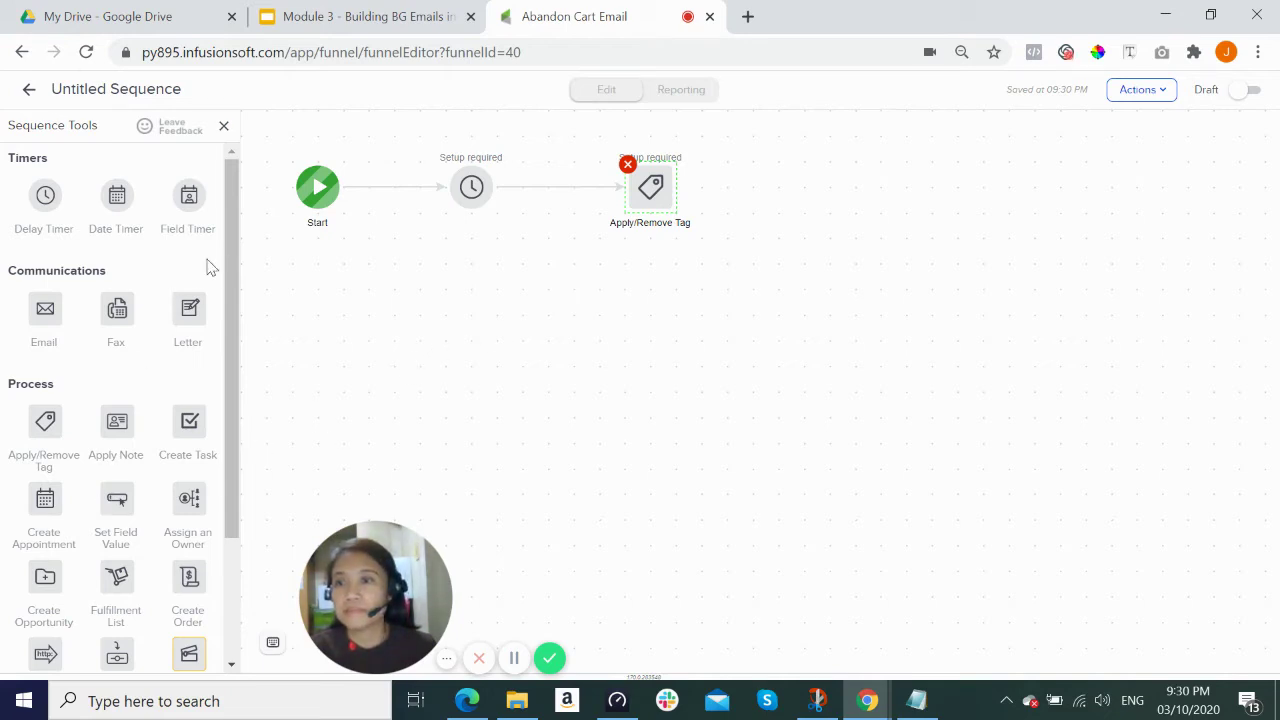
drag(48, 314, 823, 178)
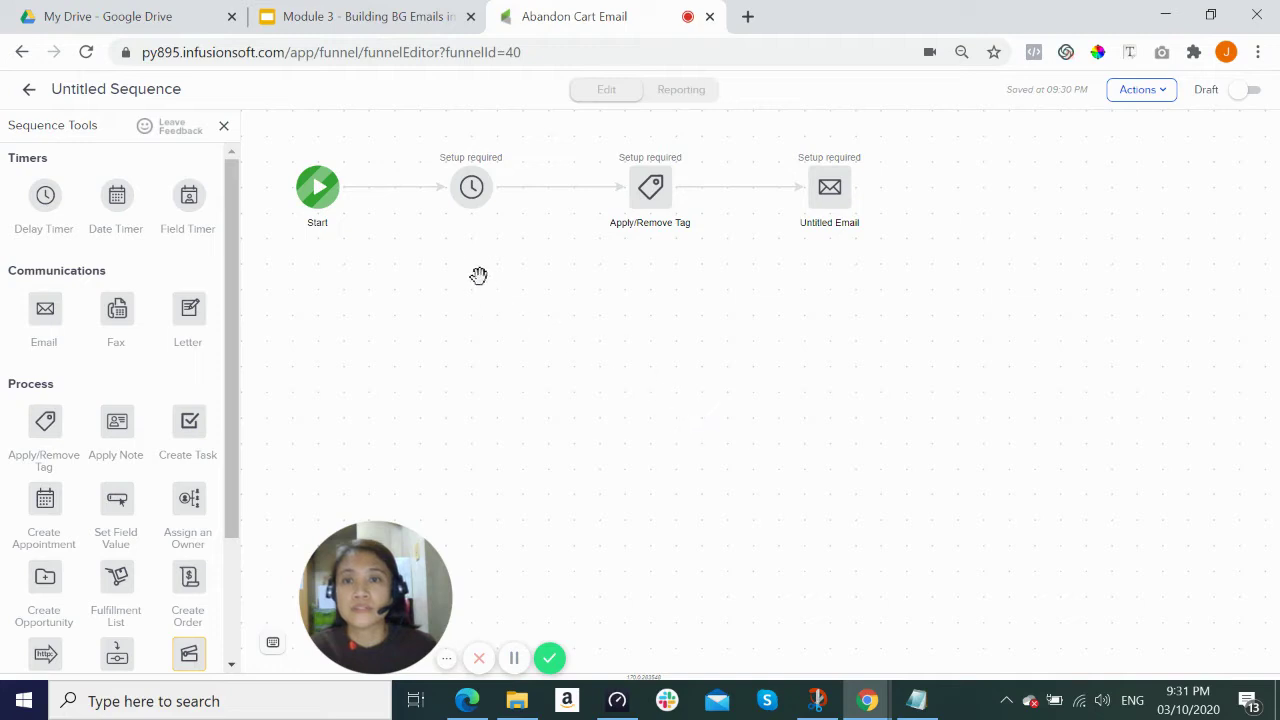
Configure the delay timer after Start to wait in hours and run on any day at any time.
mouse_move(466, 196)
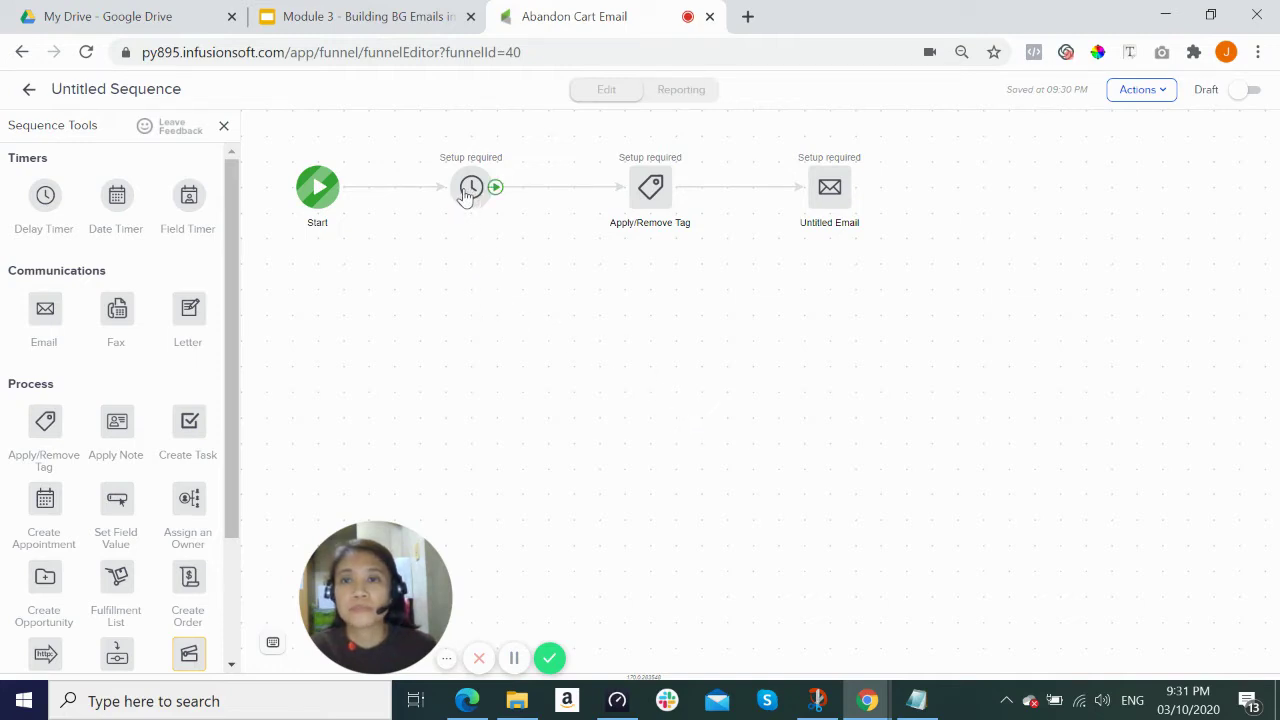
scroll(546, 314, up, 1)
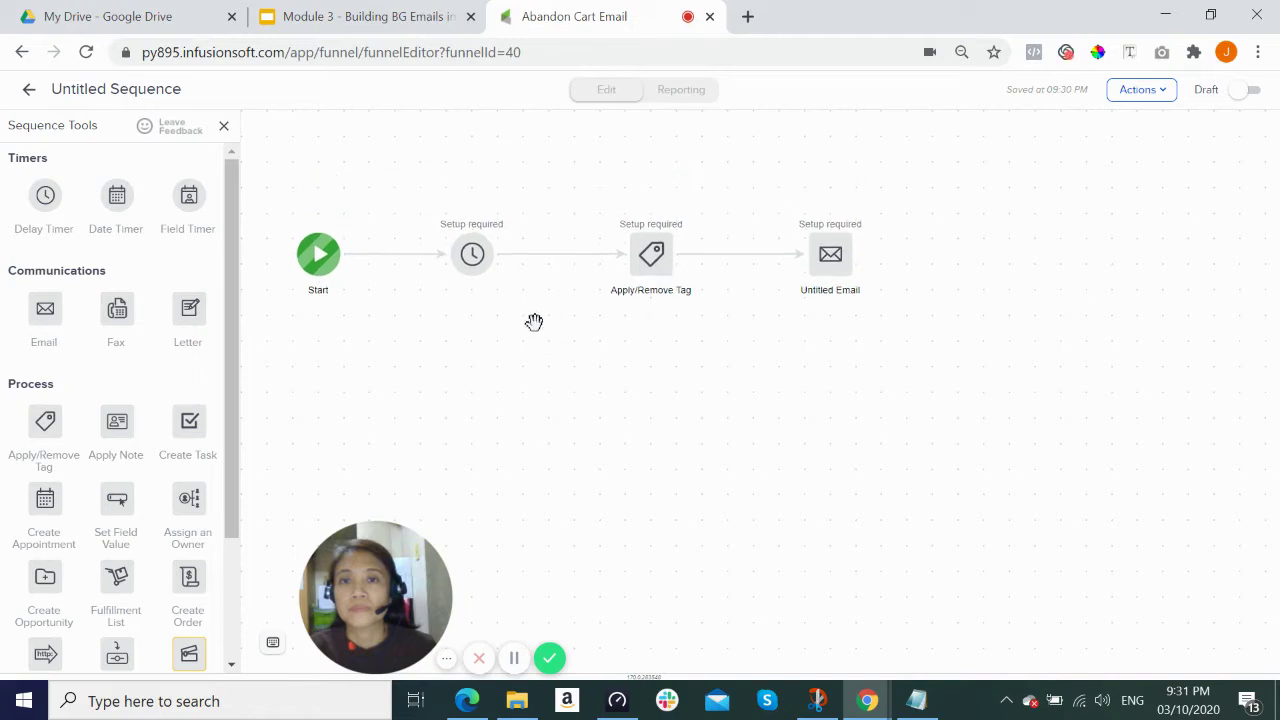
click(472, 258)
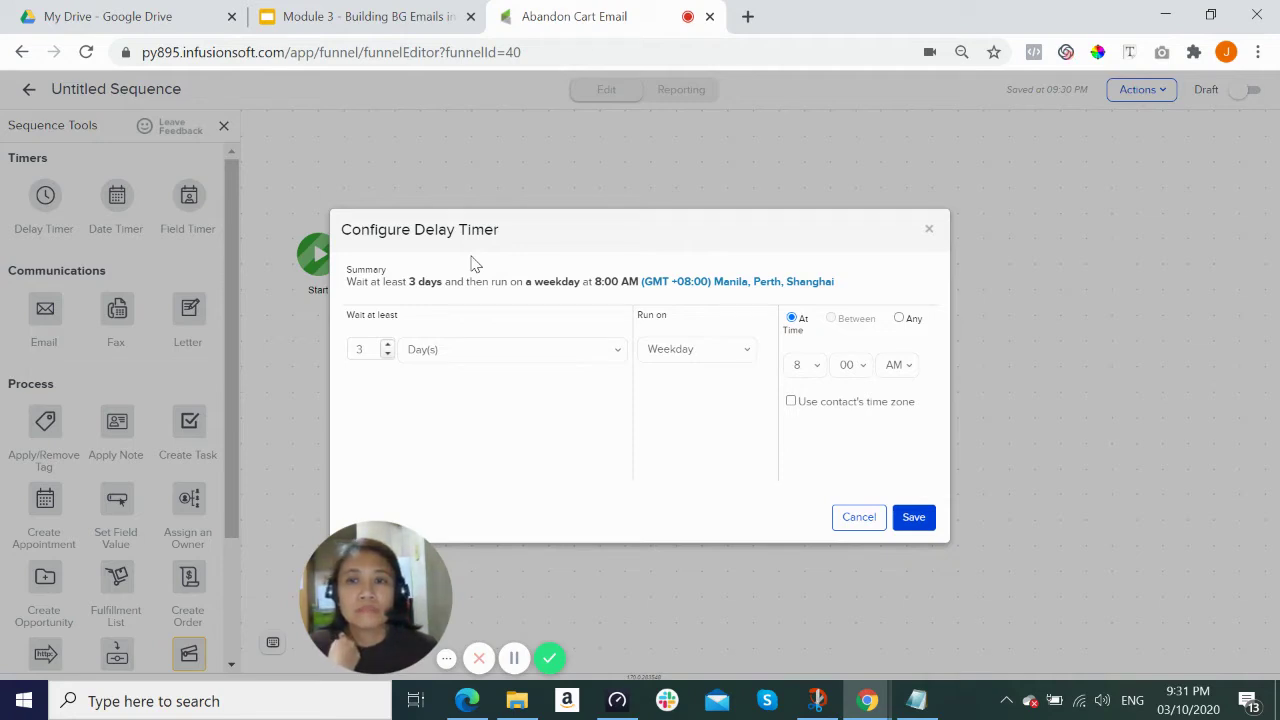
click(388, 354)
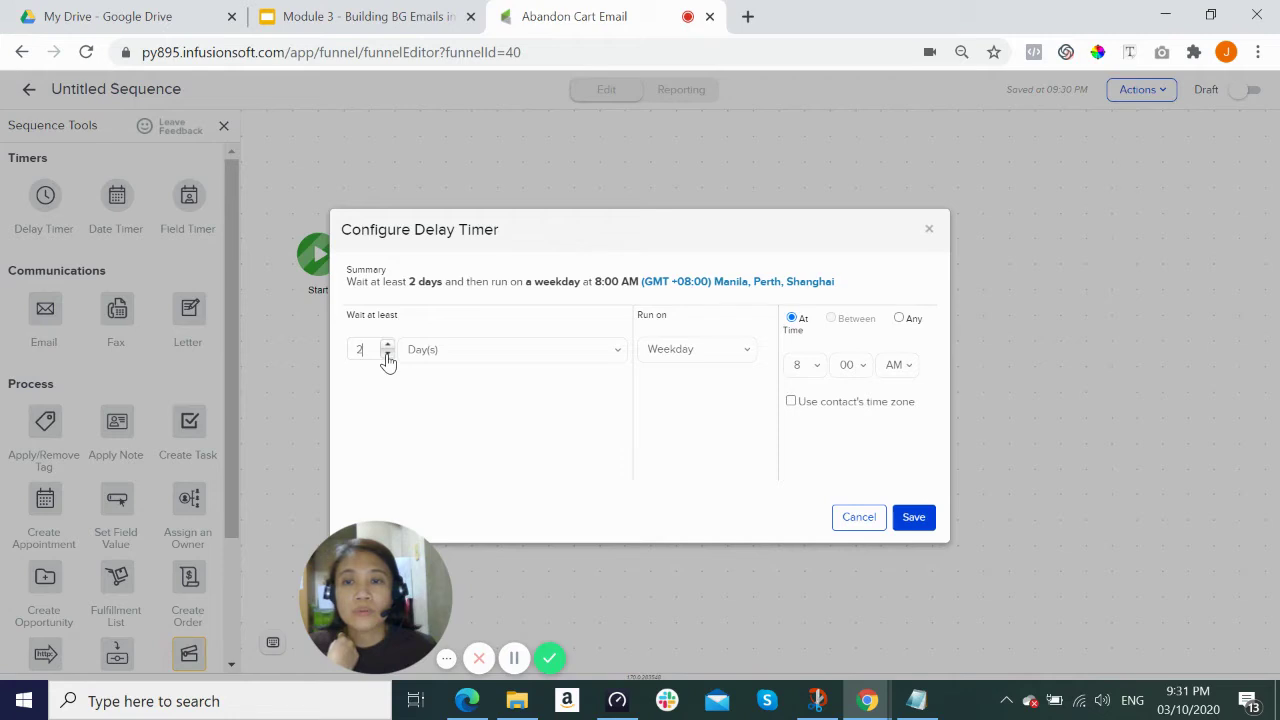
click(388, 354)
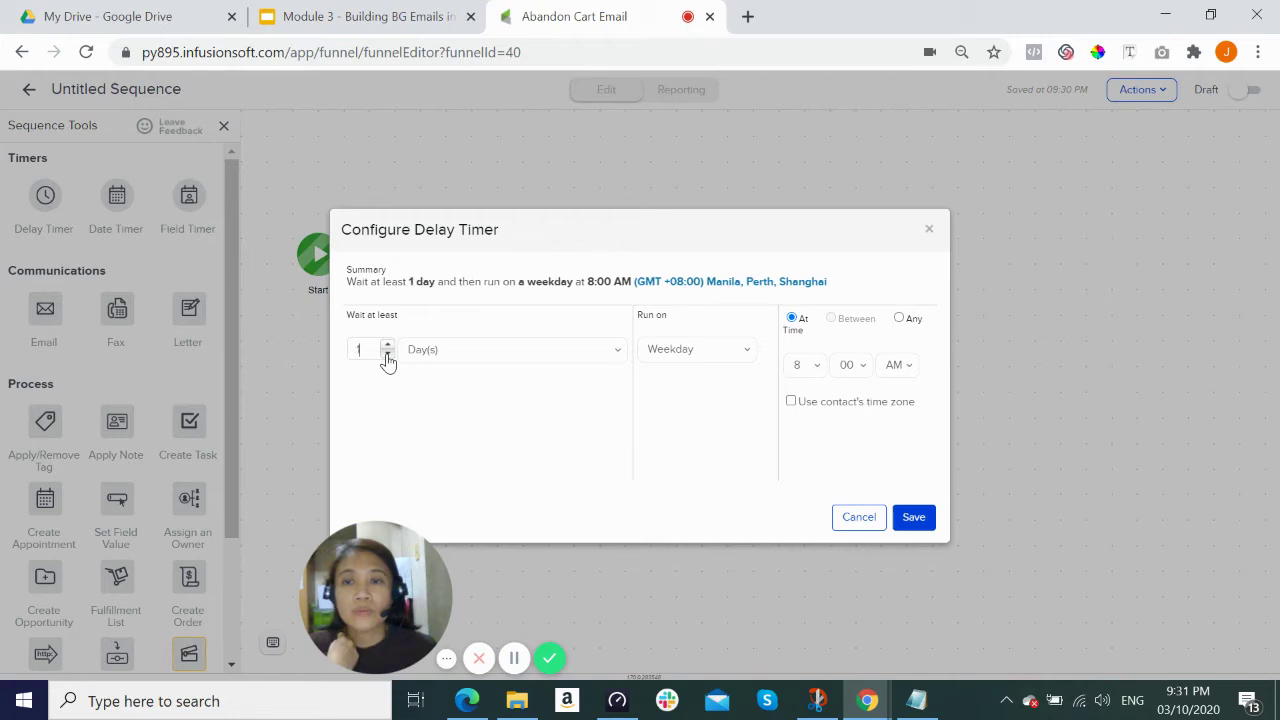
click(617, 352)
click(583, 388)
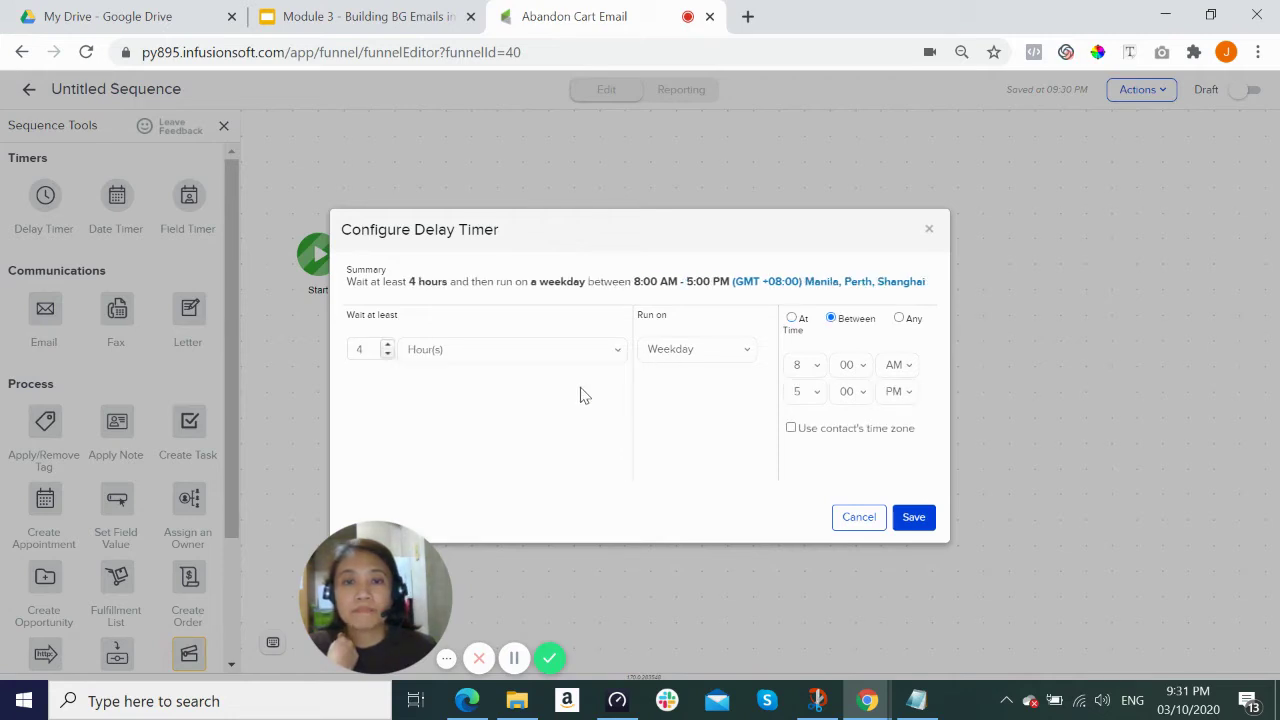
click(748, 352)
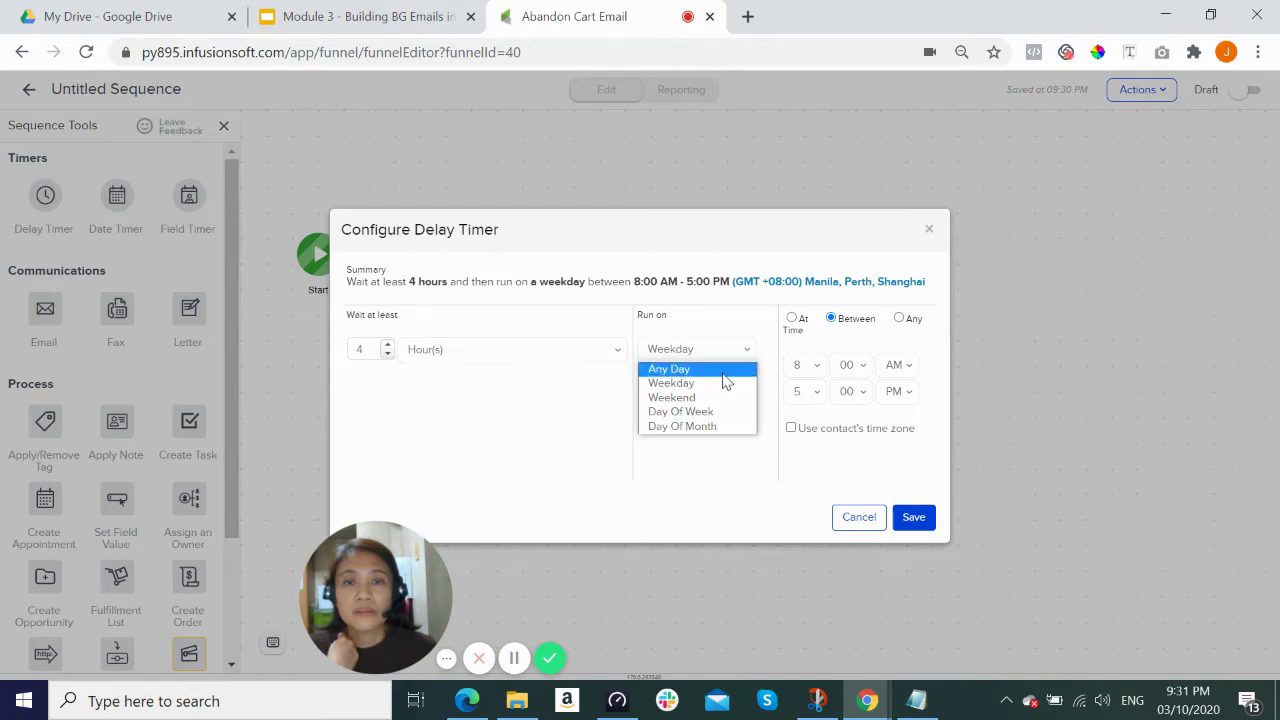
click(726, 376)
click(900, 319)
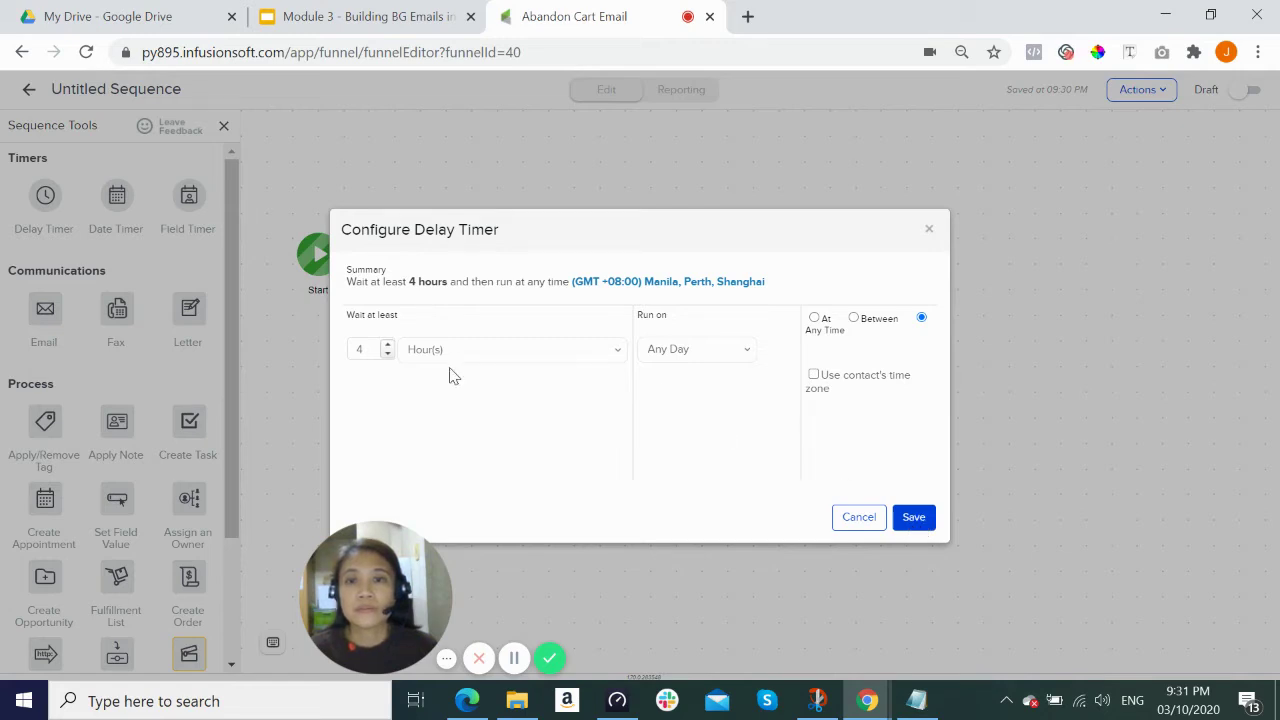
Set the delay timer's wait to 1 hour, save it, and recheck its settings.
click(388, 355)
click(388, 355)
click(387, 354)
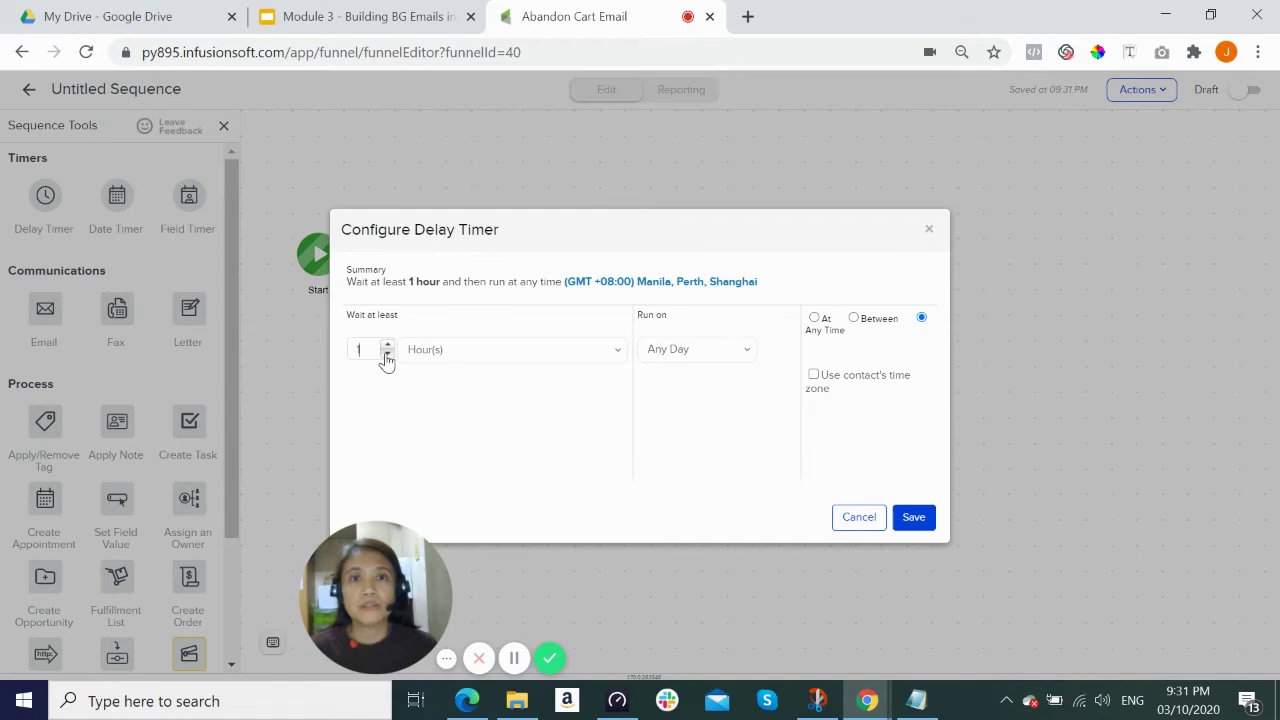
click(913, 518)
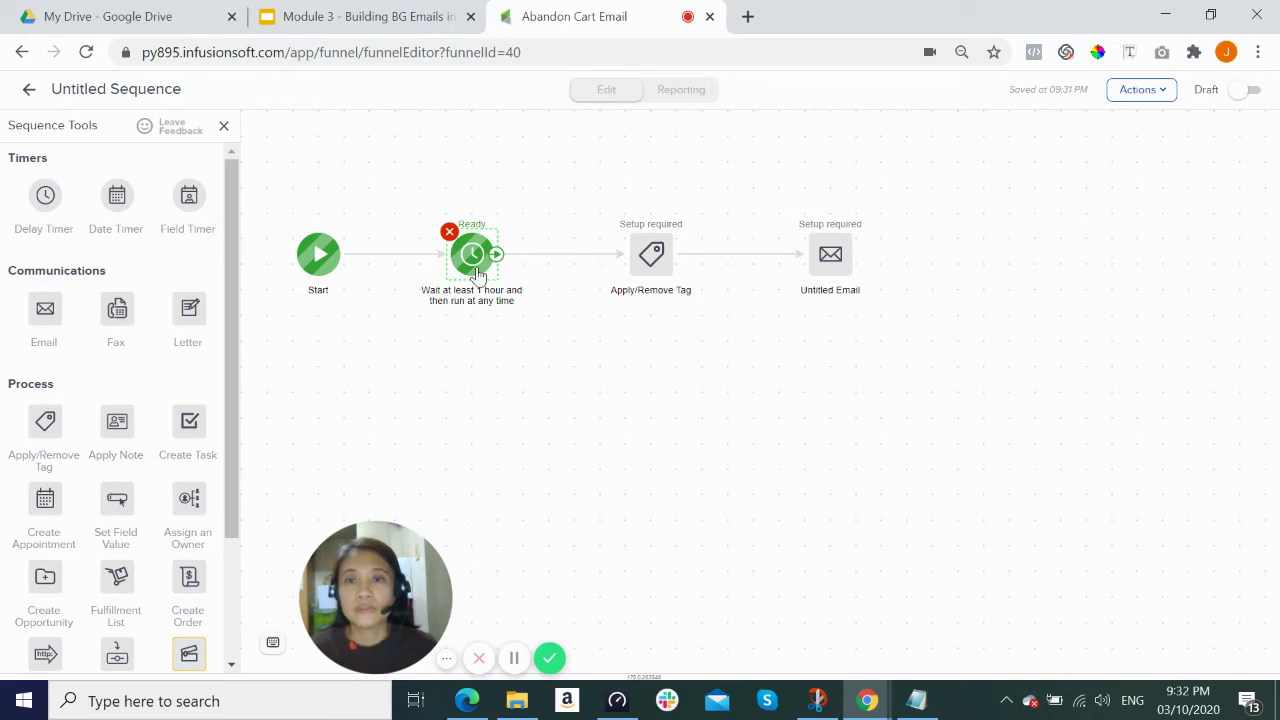
click(476, 262)
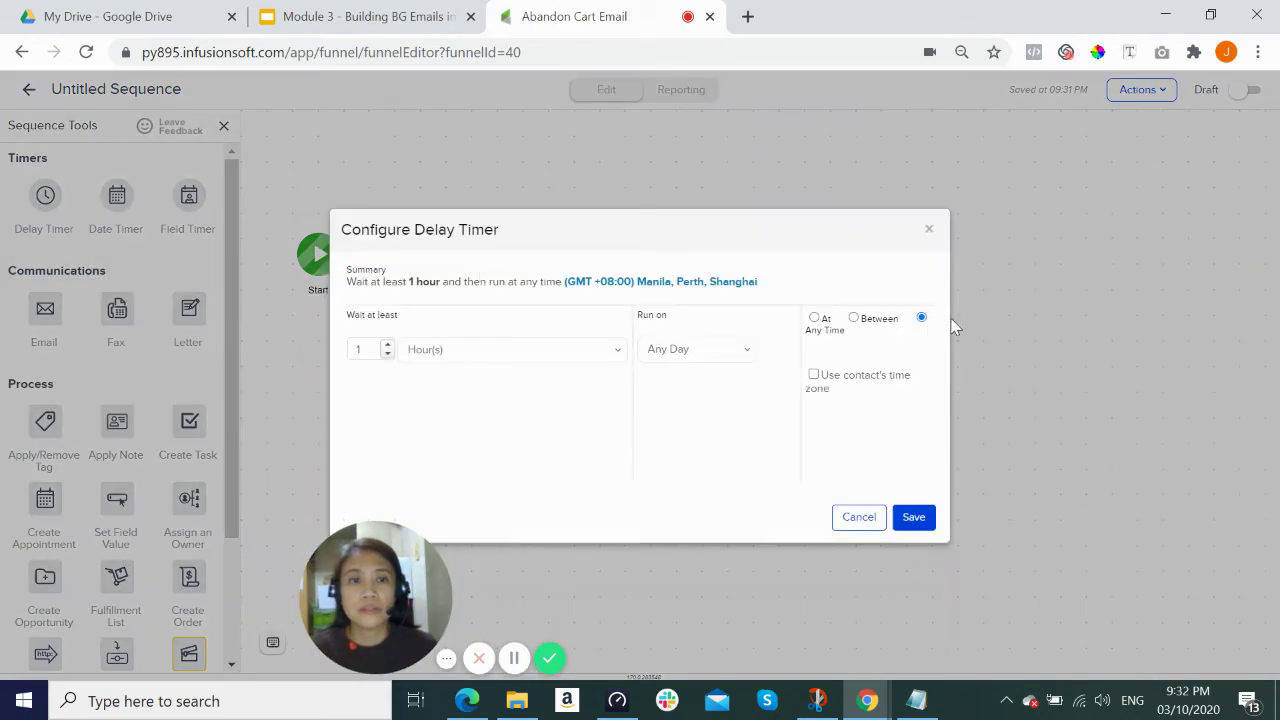
click(914, 518)
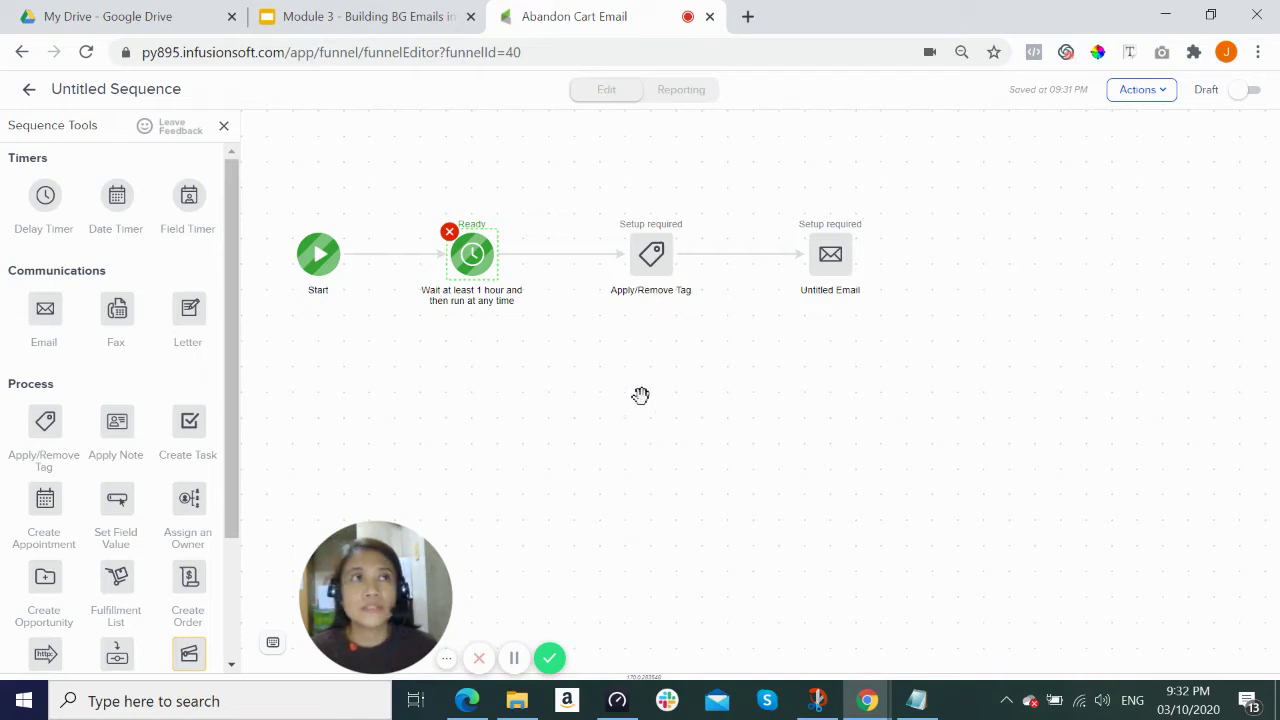
Configure the tag step to apply the "Abandon Cart (Legacy Bundle Launch)" tag from Funnels & Automation Academy.
click(651, 263)
click(651, 263)
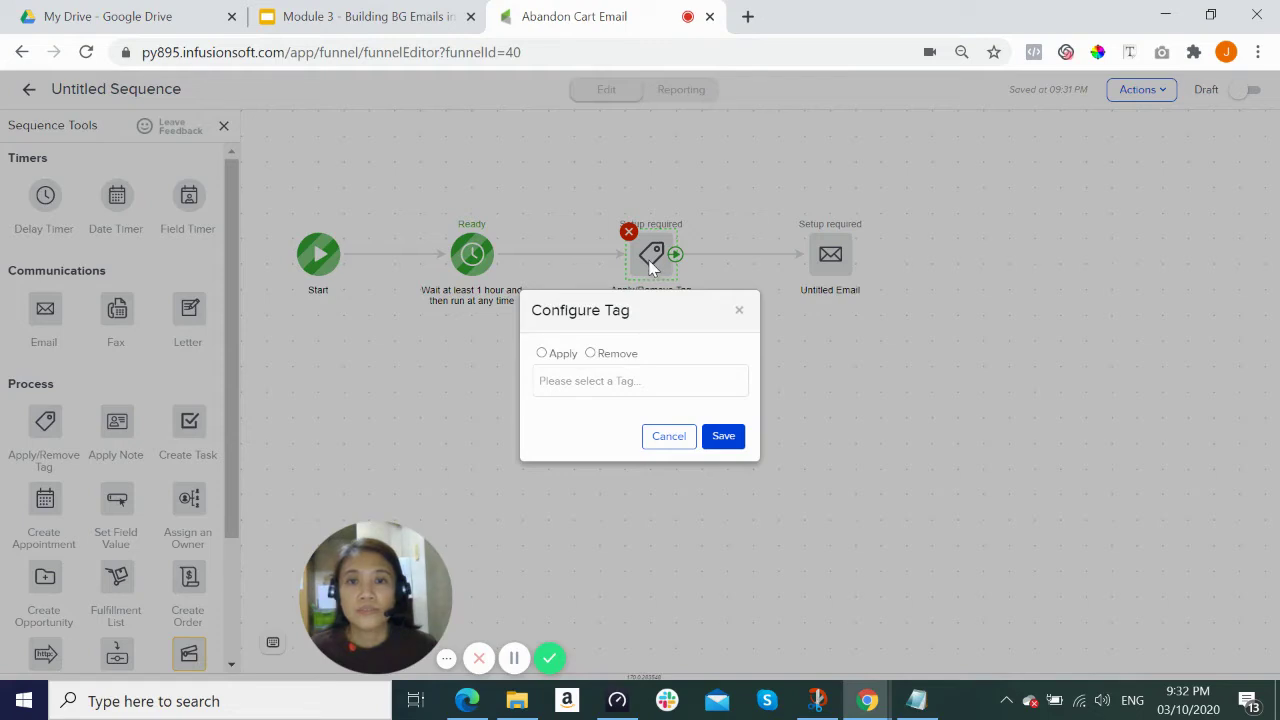
click(592, 379)
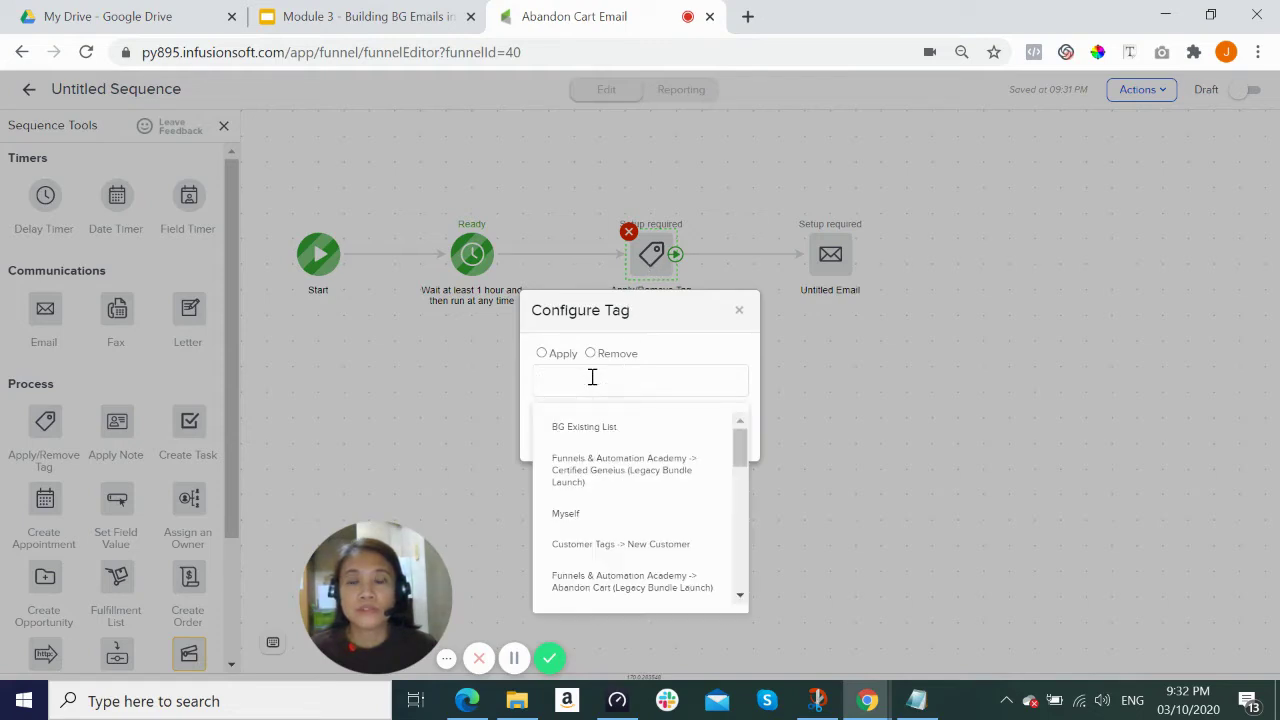
text(aband)
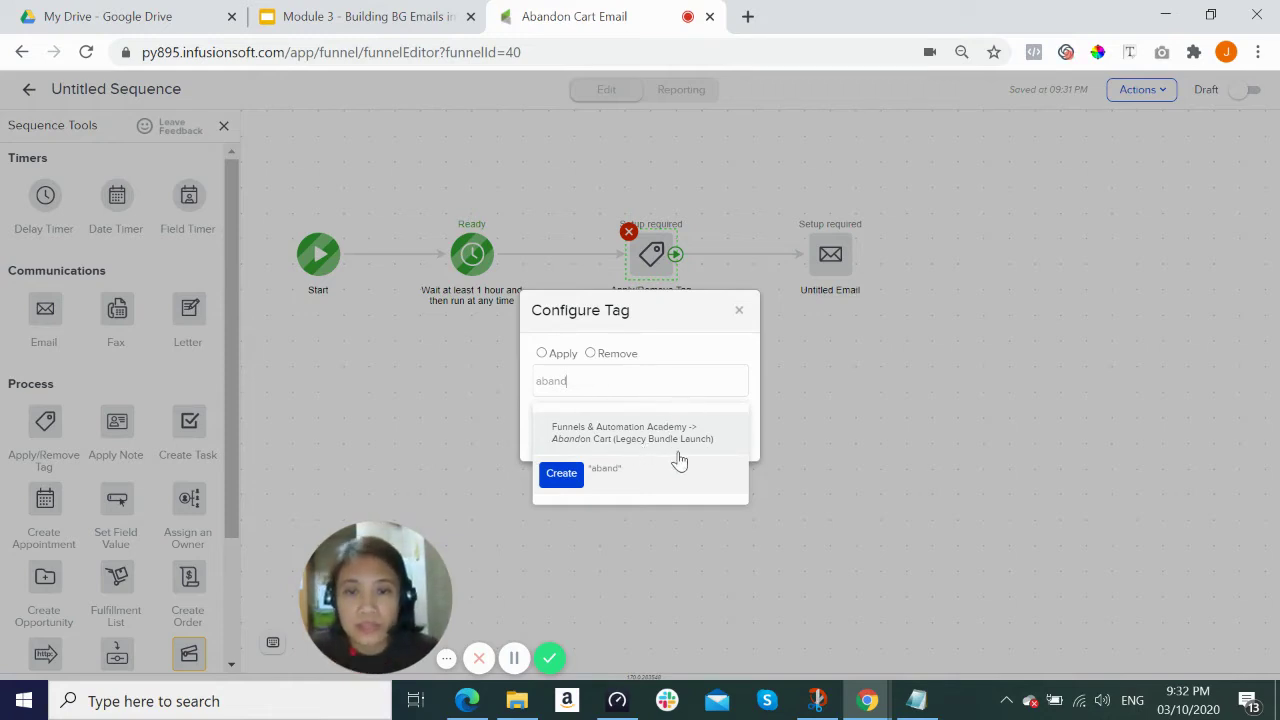
click(624, 445)
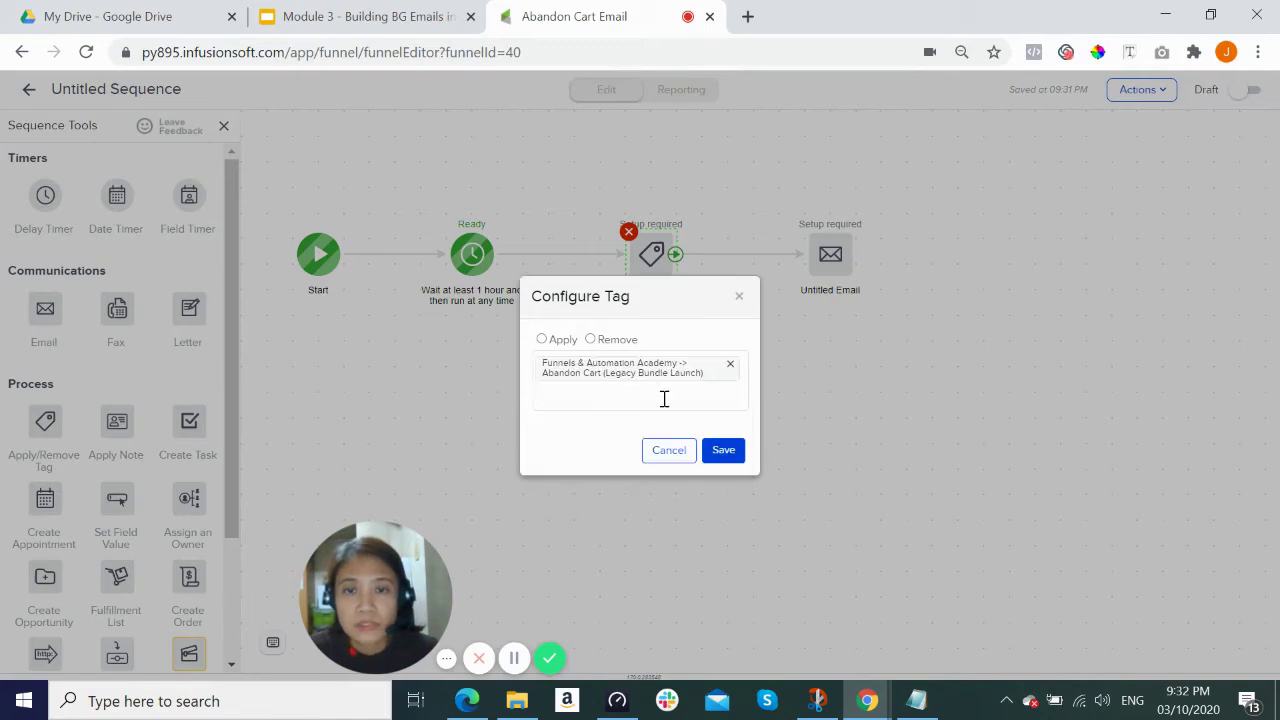
click(541, 339)
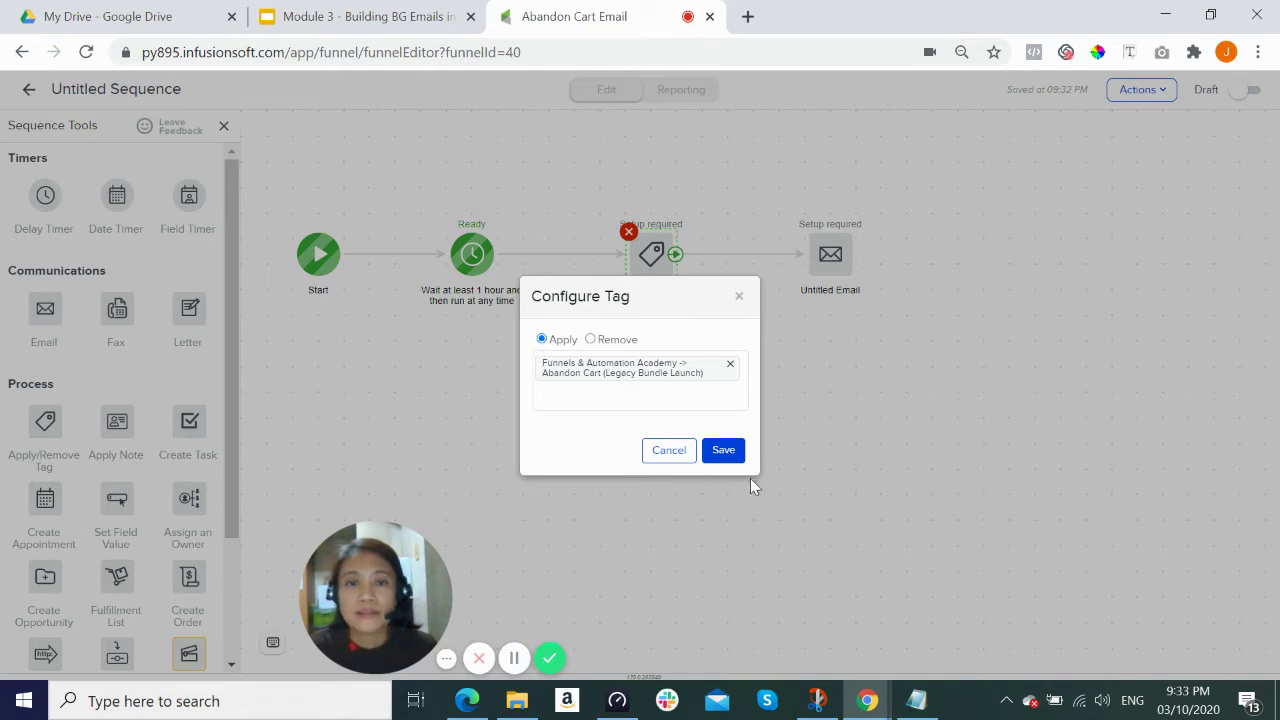
click(726, 452)
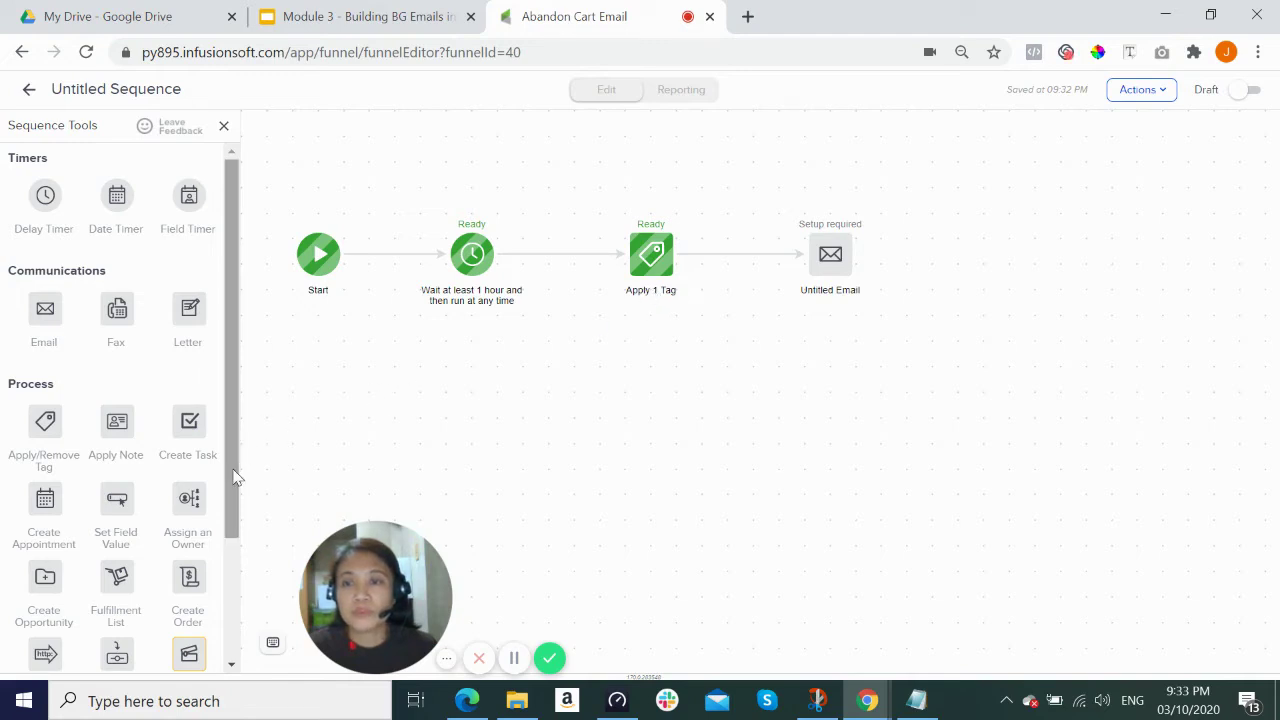
Add a note to the canvas and position it directly beneath the Apply 1 Tag step.
drag(235, 466, 236, 628)
drag(117, 613, 624, 338)
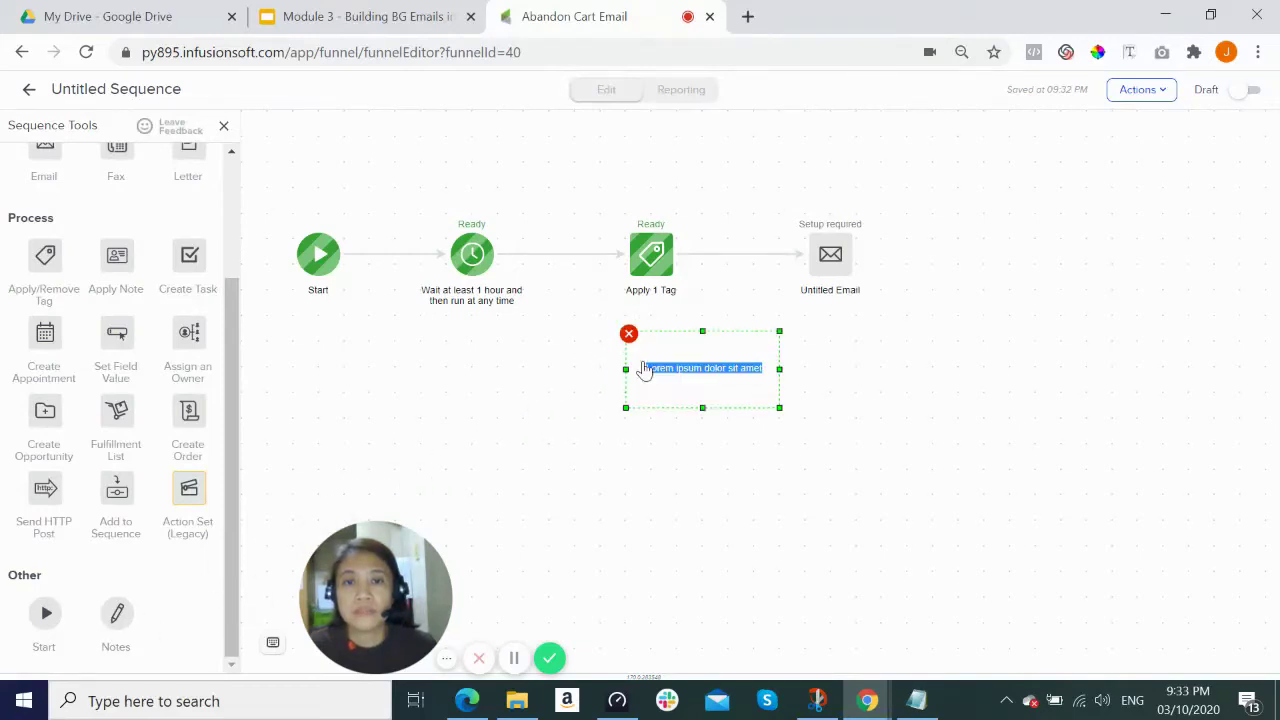
drag(651, 345, 646, 346)
right_click(648, 350)
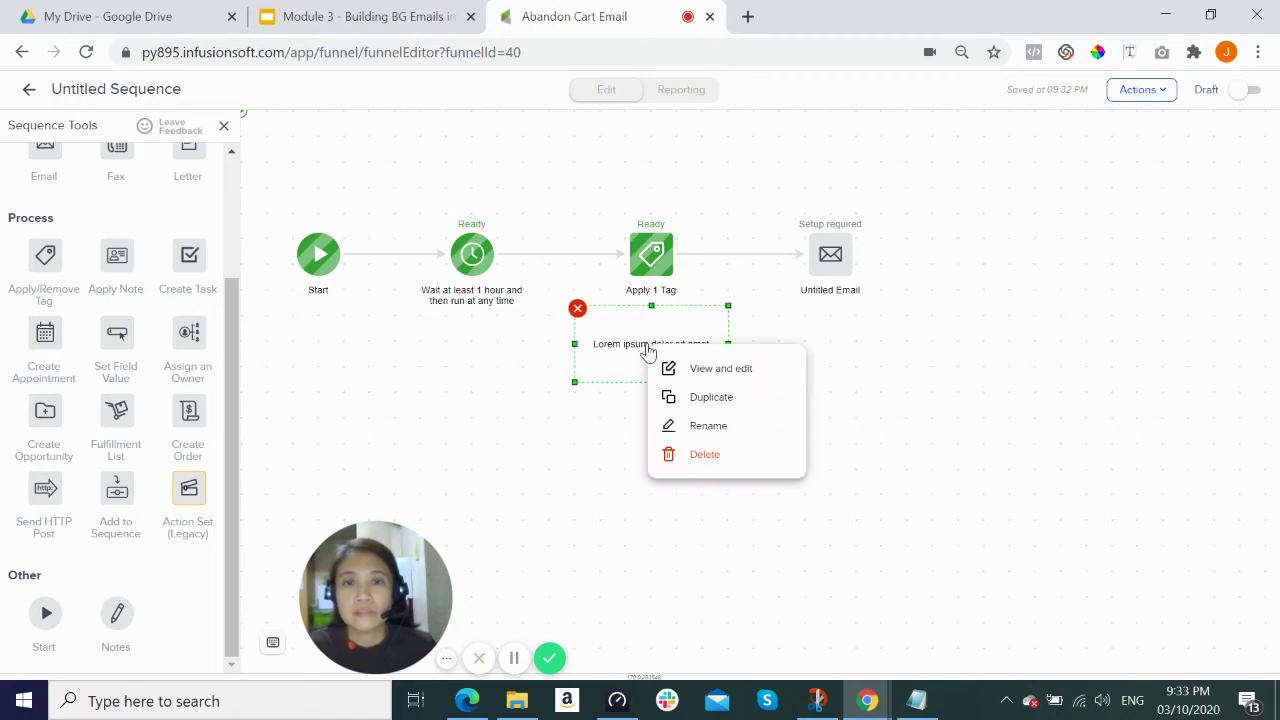
Change the note's text to "Abandon Cart (Legacy Bundle Launch)", with the bracketed part on a second line.
double_click(645, 341)
key(BackSpace)
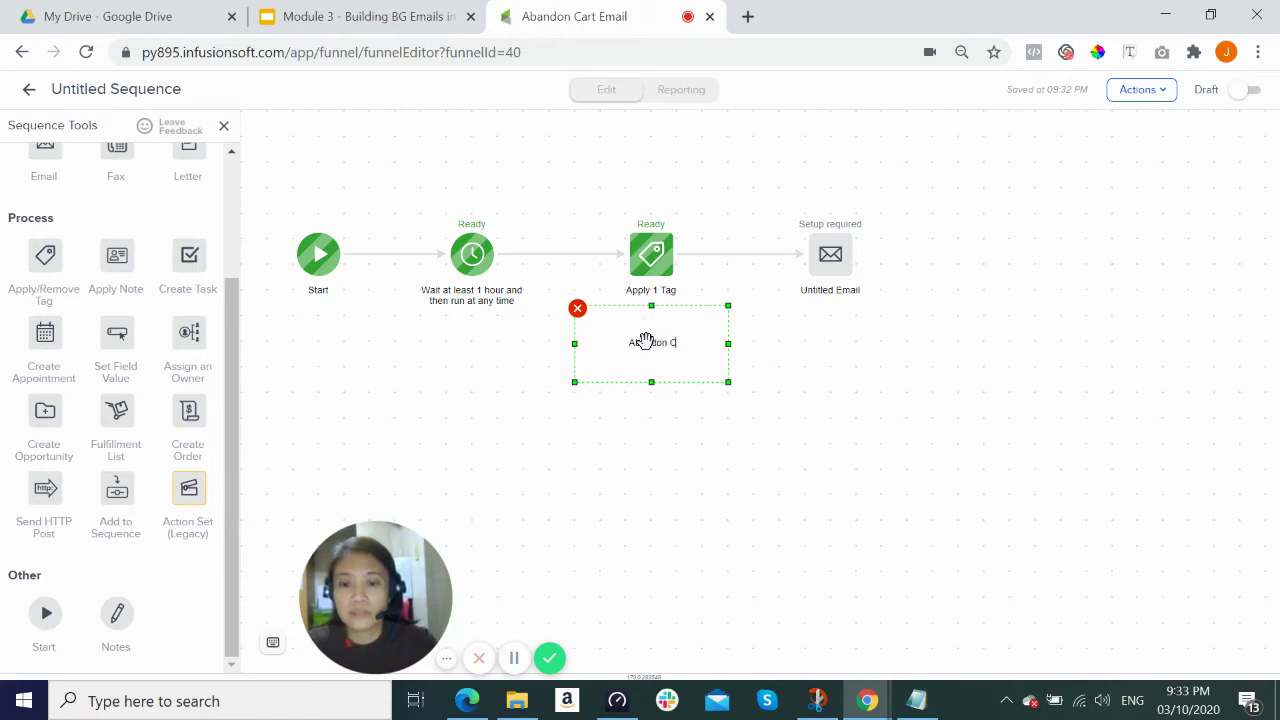
text(Abandon Cart )
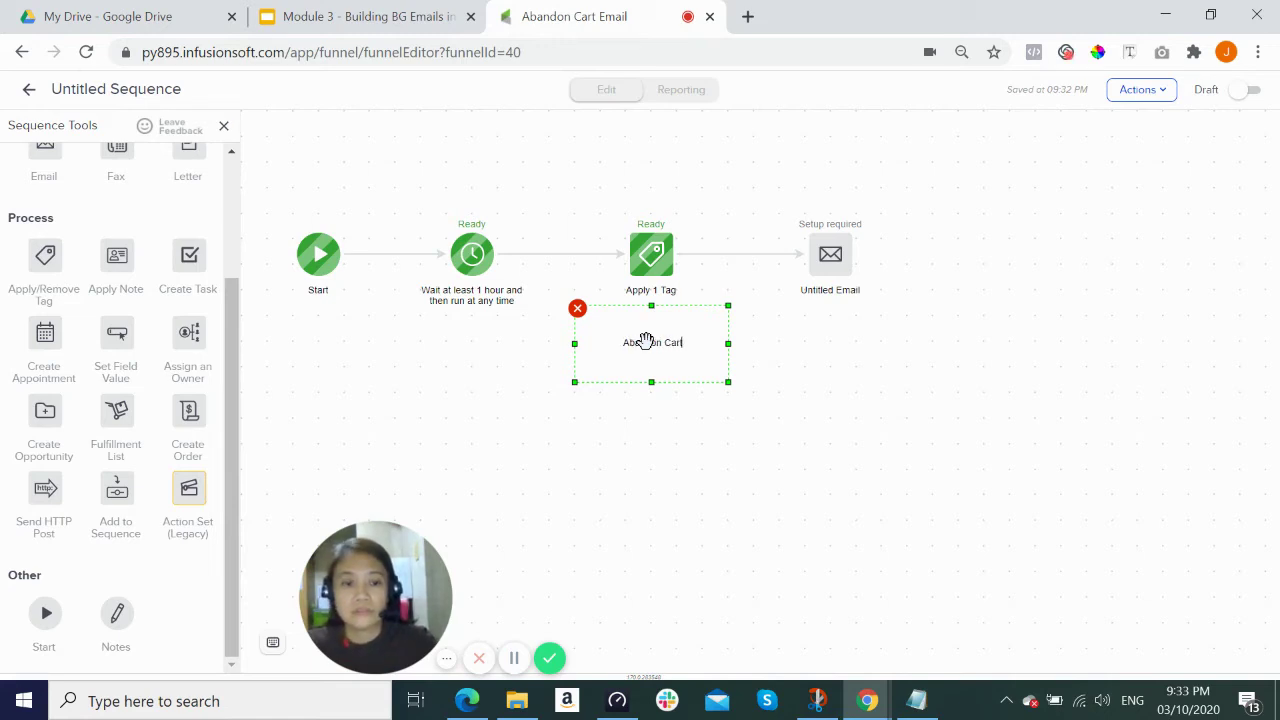
text((Left)
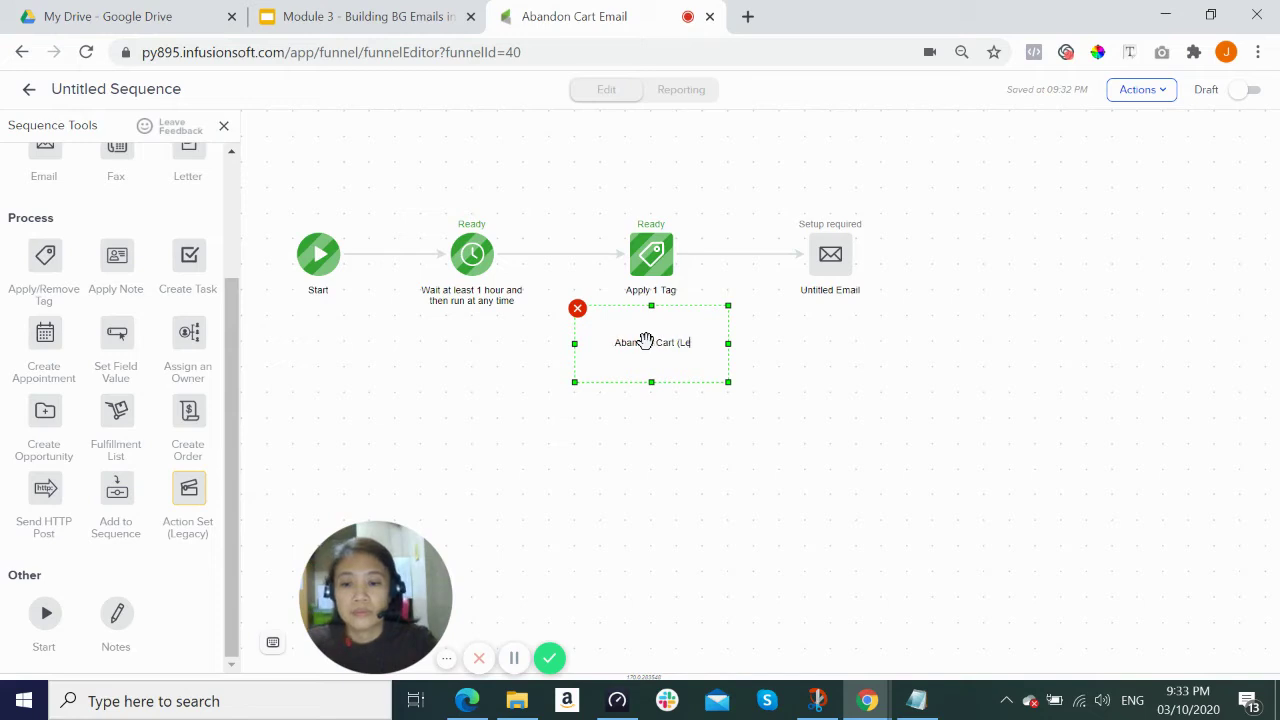
key(BackSpace)
key(BackSpace)
text(gacy Bundle Launch)
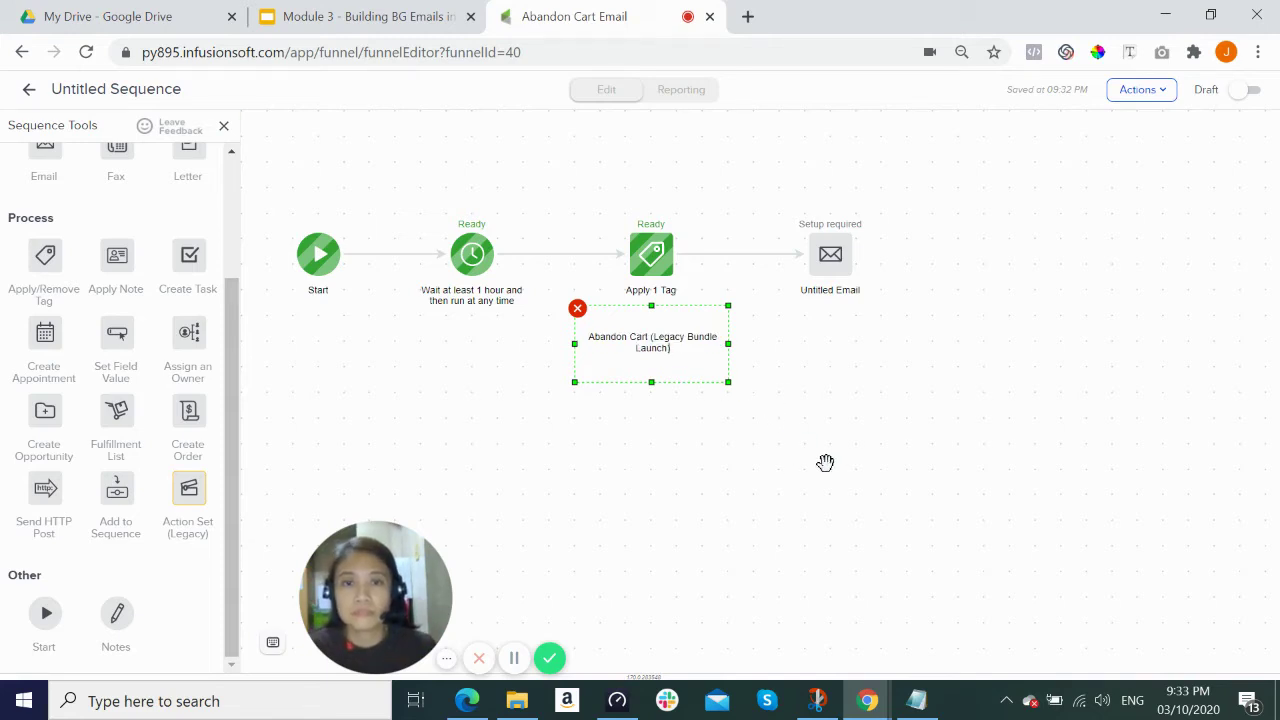
click(653, 347)
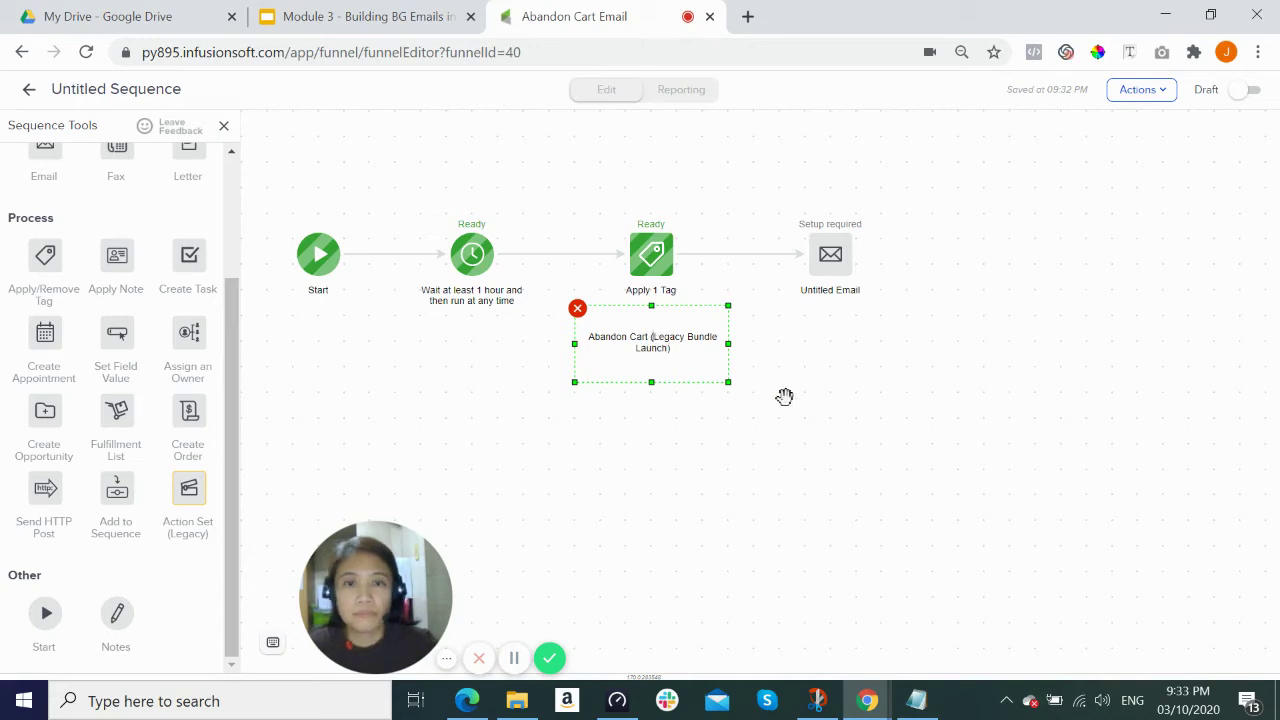
key(Return)
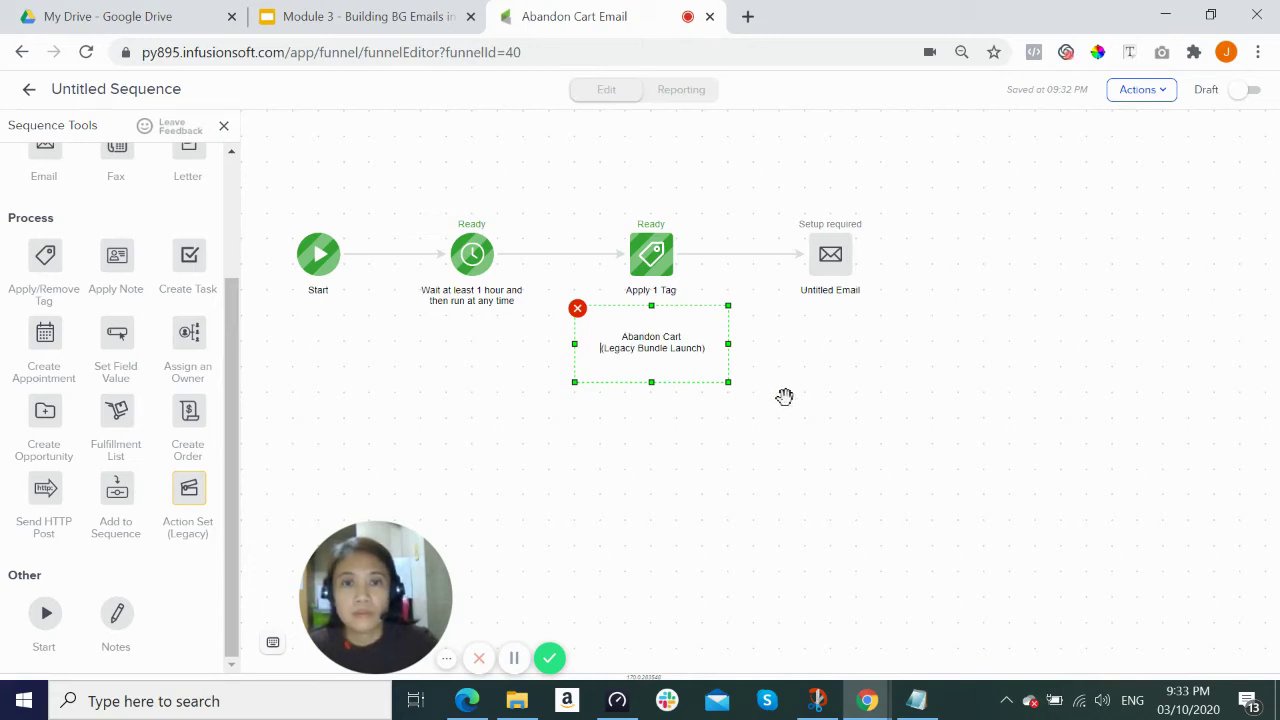
click(770, 468)
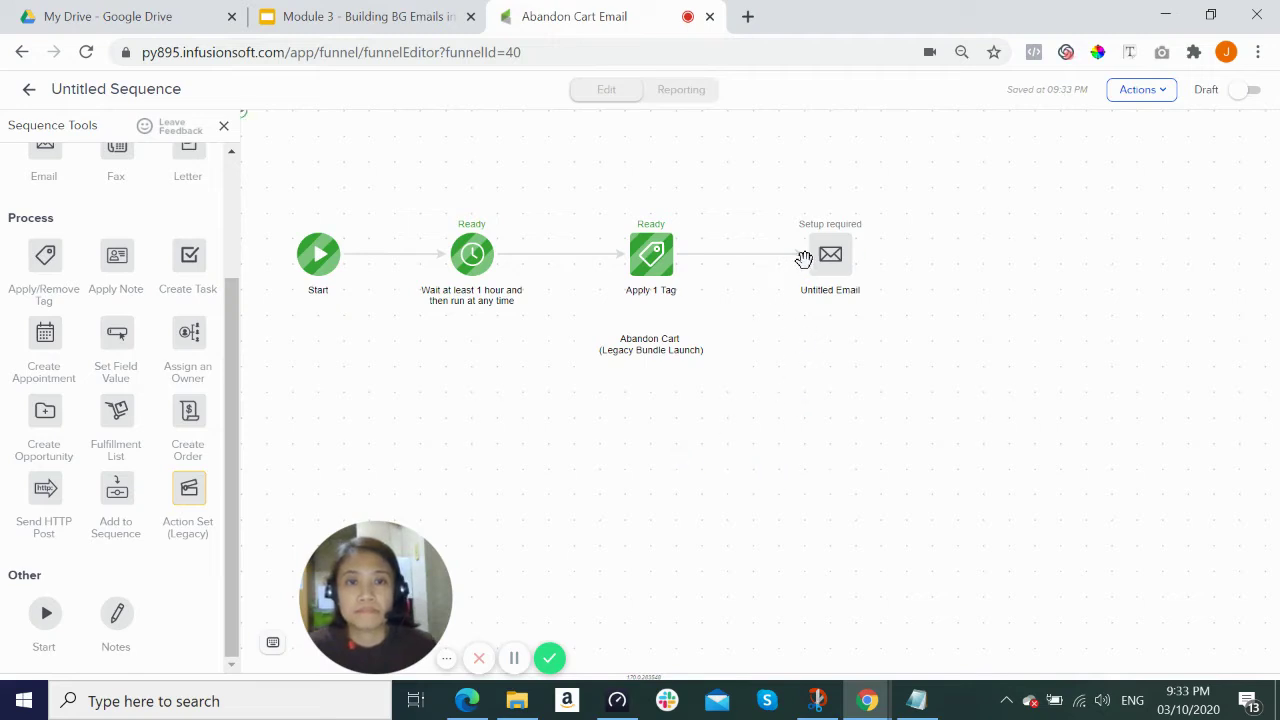
Open the untitled email step, check the saved templates and the gallery, and create a blank email.
mouse_move(830, 262)
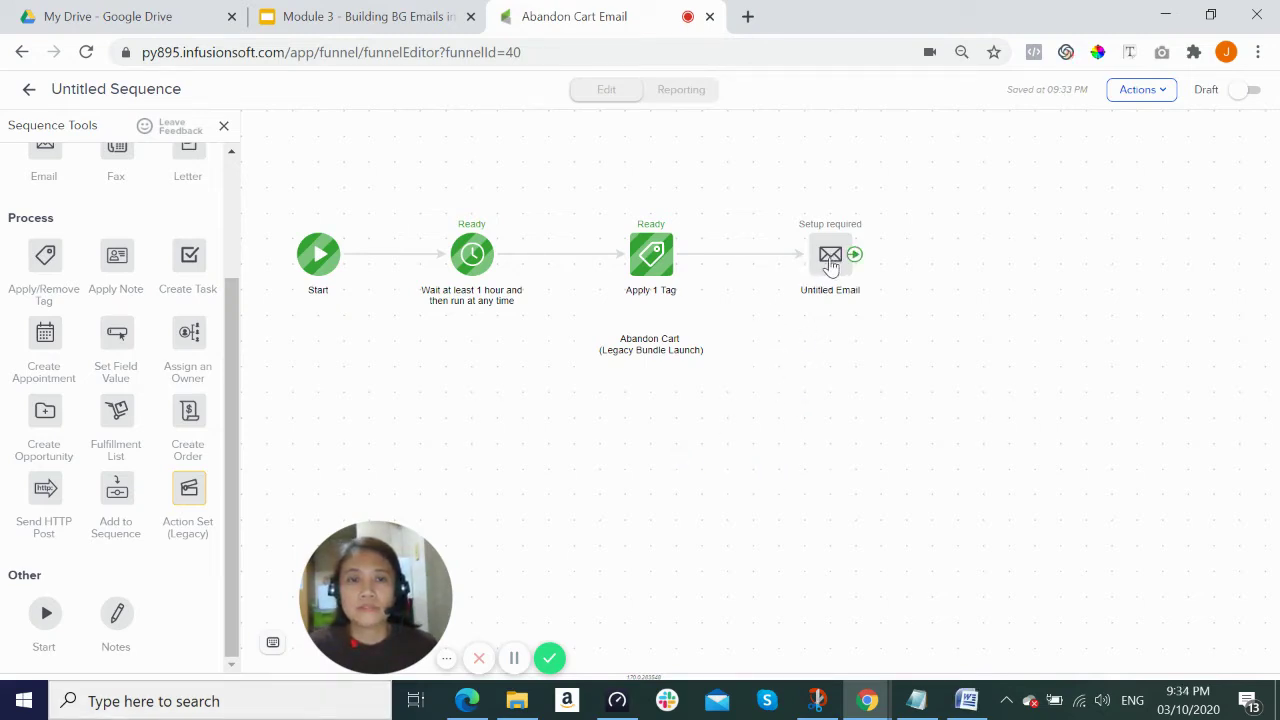
double_click(830, 262)
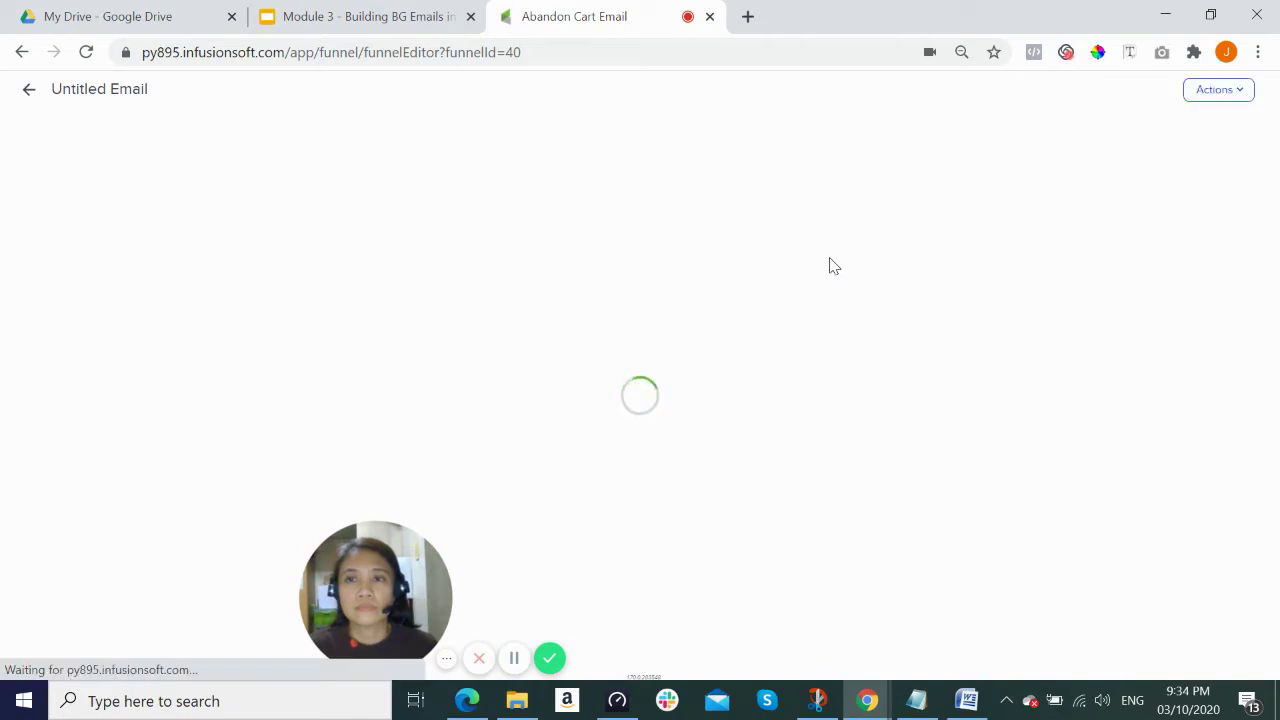
mouse_move(383, 590)
drag(383, 590, 1203, 595)
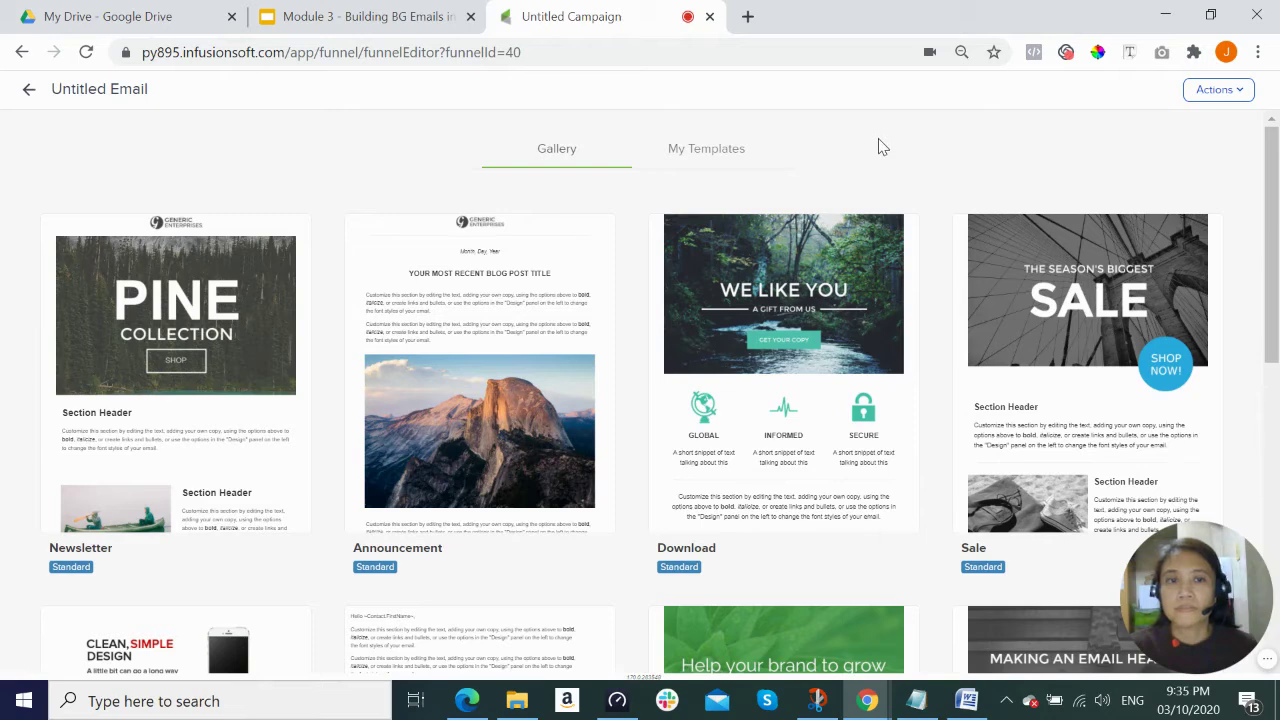
click(719, 155)
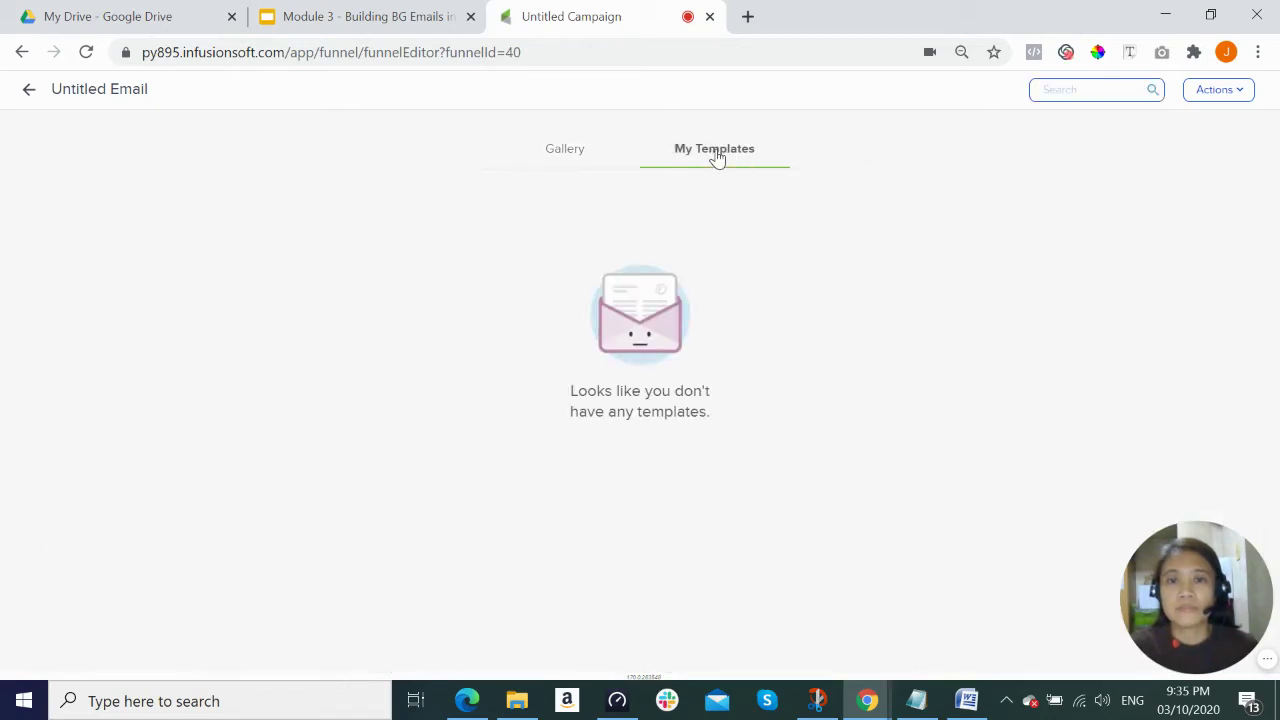
click(558, 160)
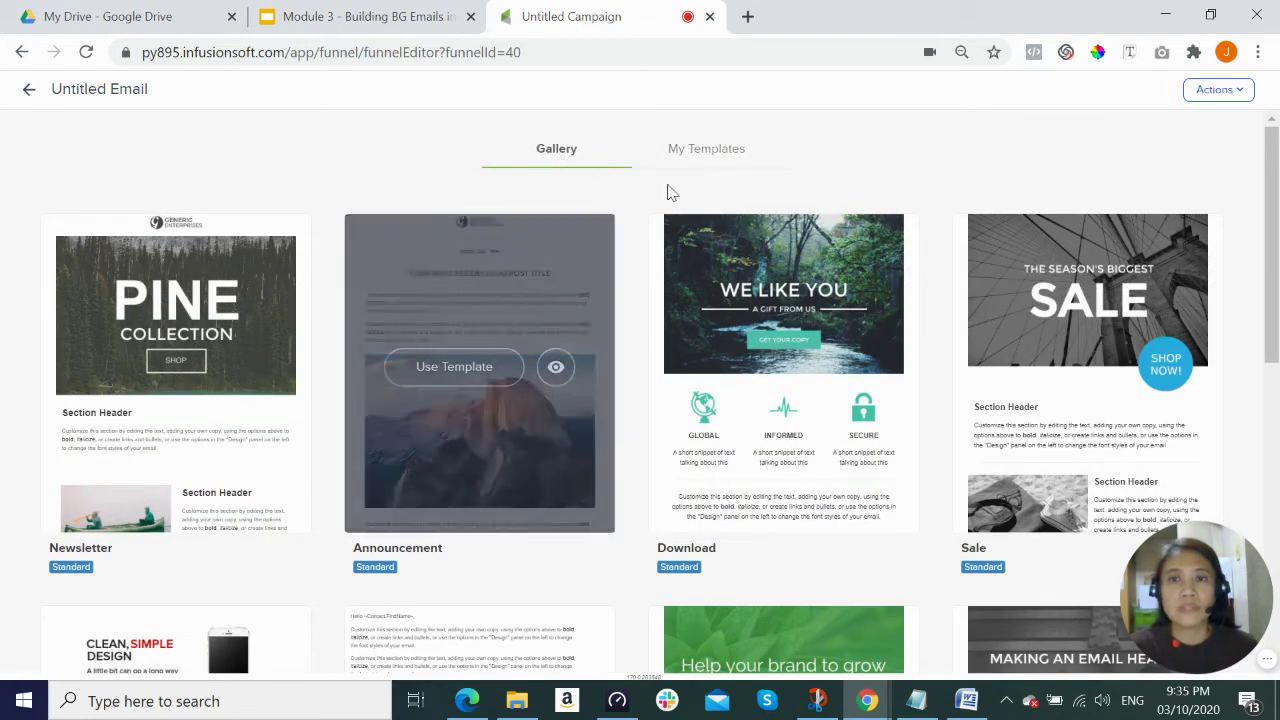
click(1192, 92)
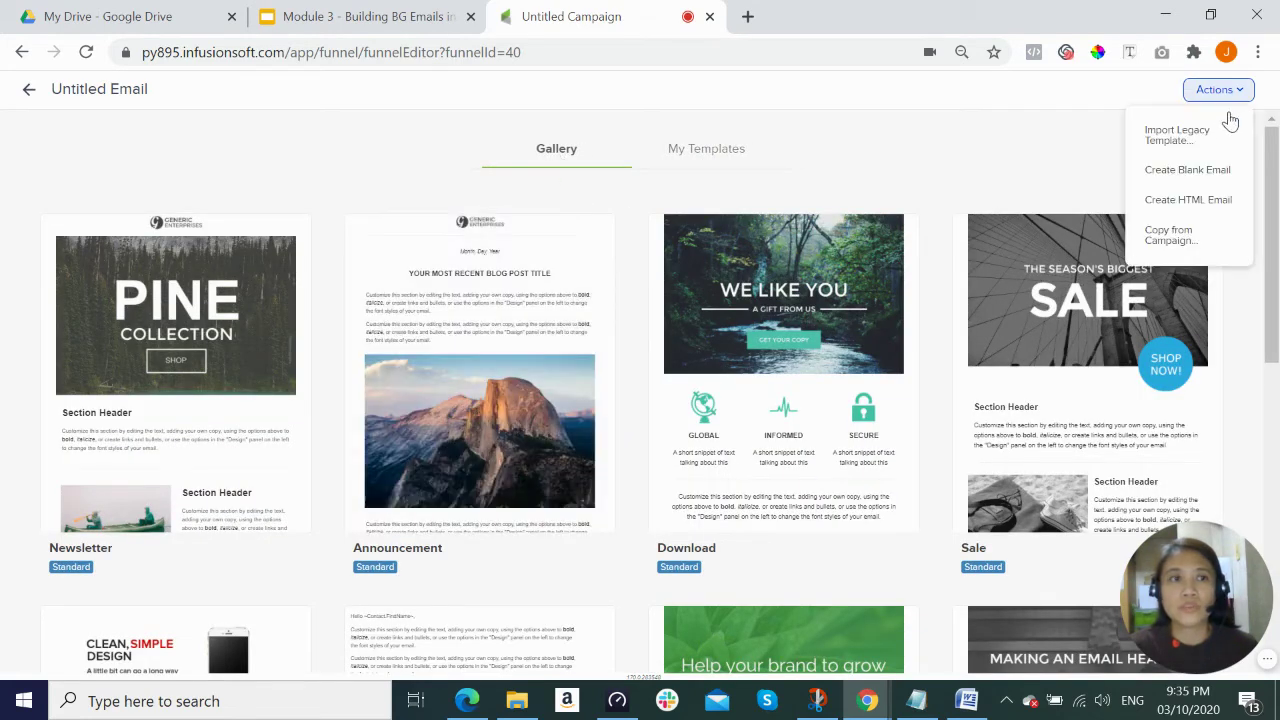
click(1173, 178)
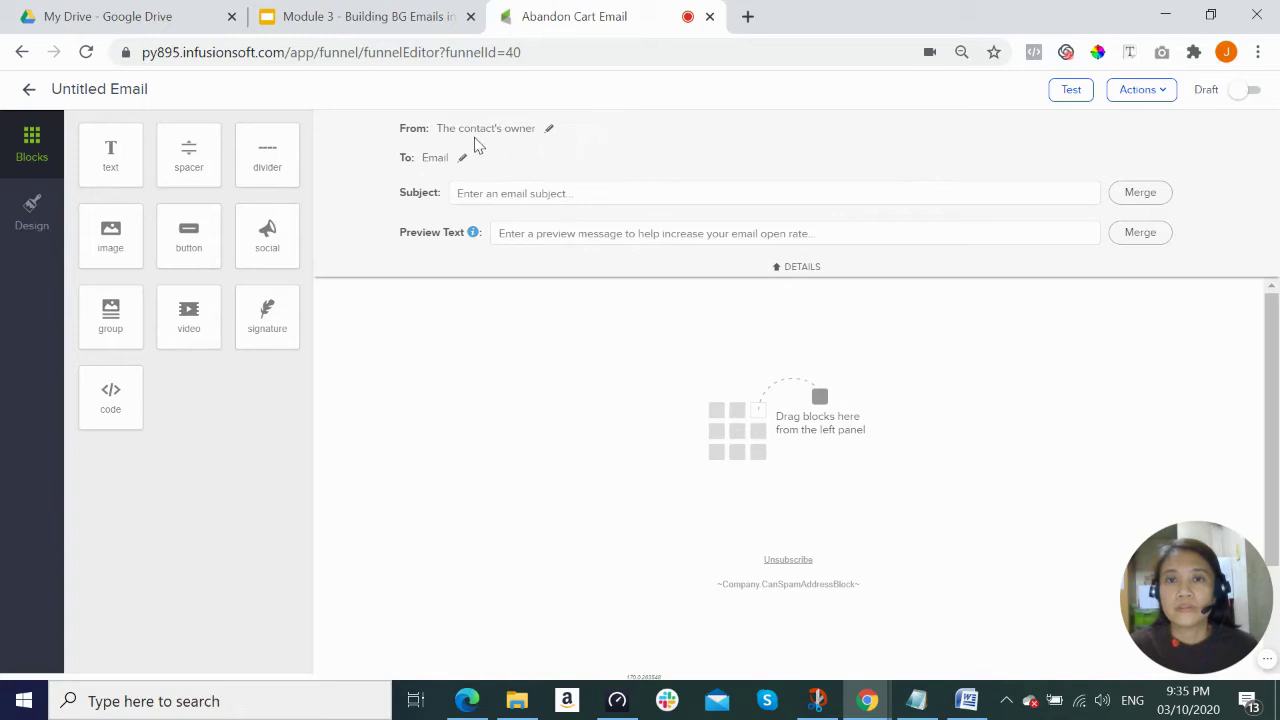
Check the available sender options and the recipient setting of the email without changing either.
click(549, 132)
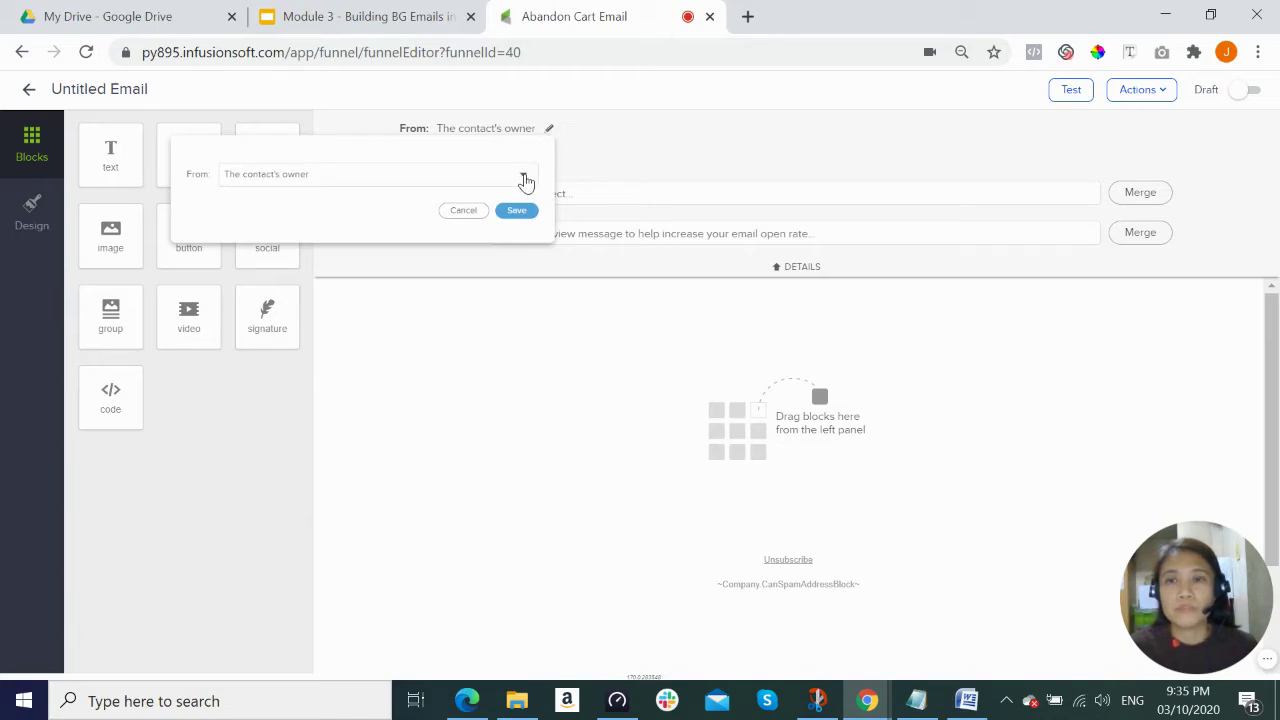
click(524, 178)
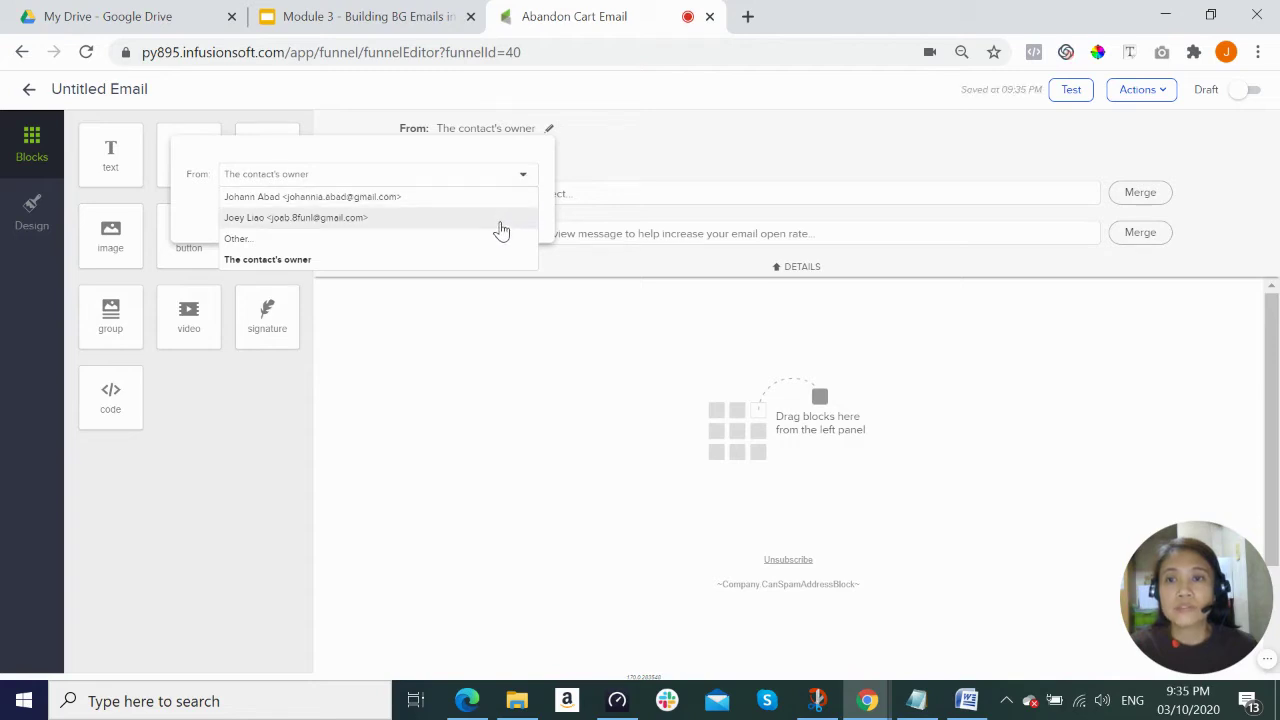
click(645, 137)
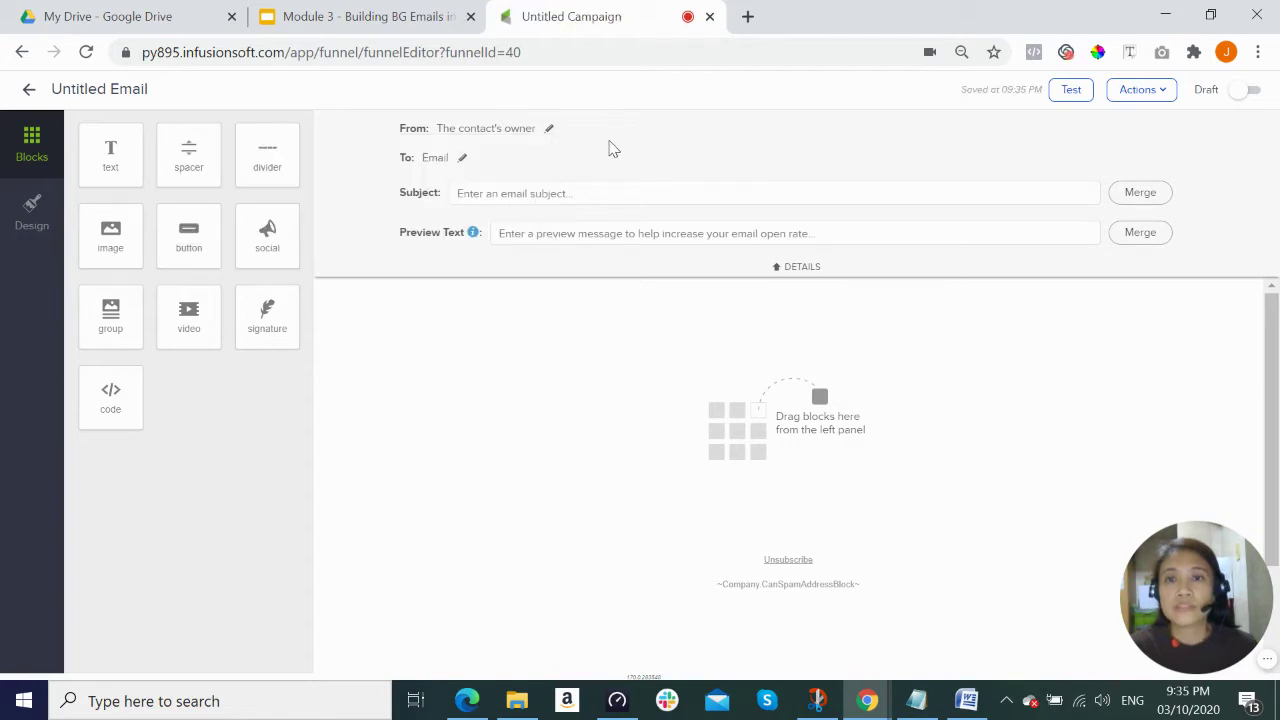
click(463, 162)
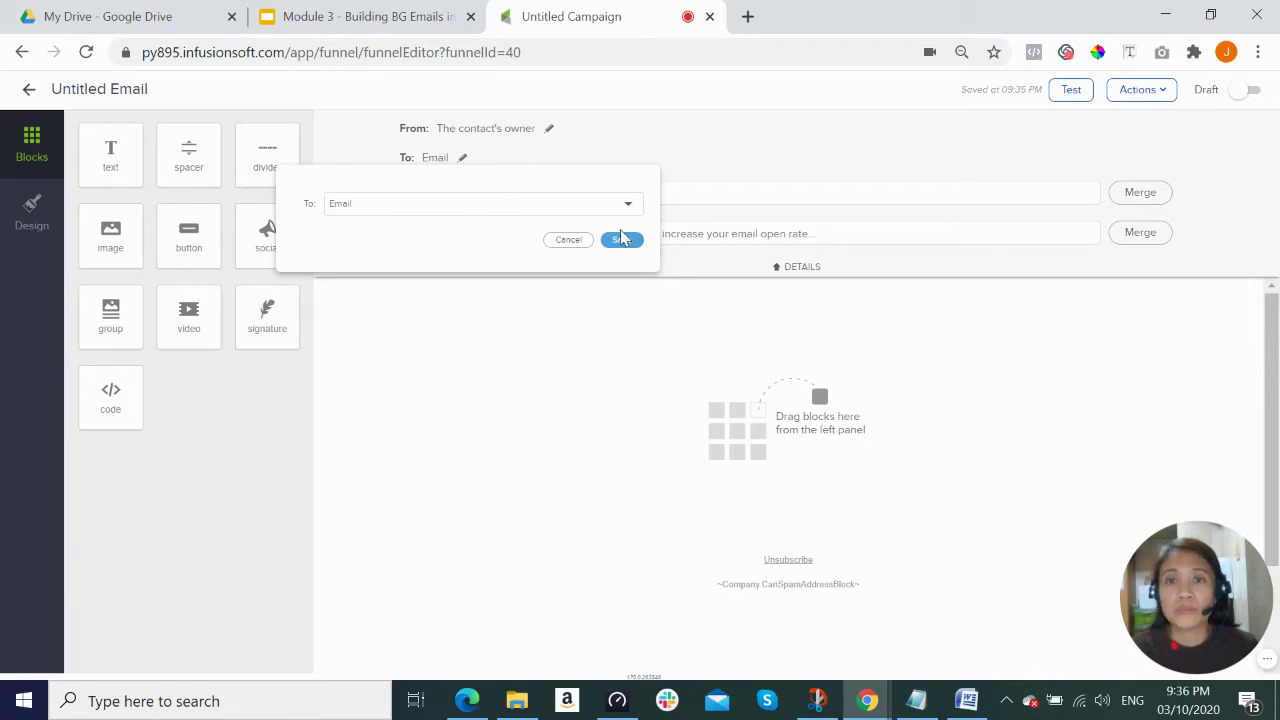
click(568, 241)
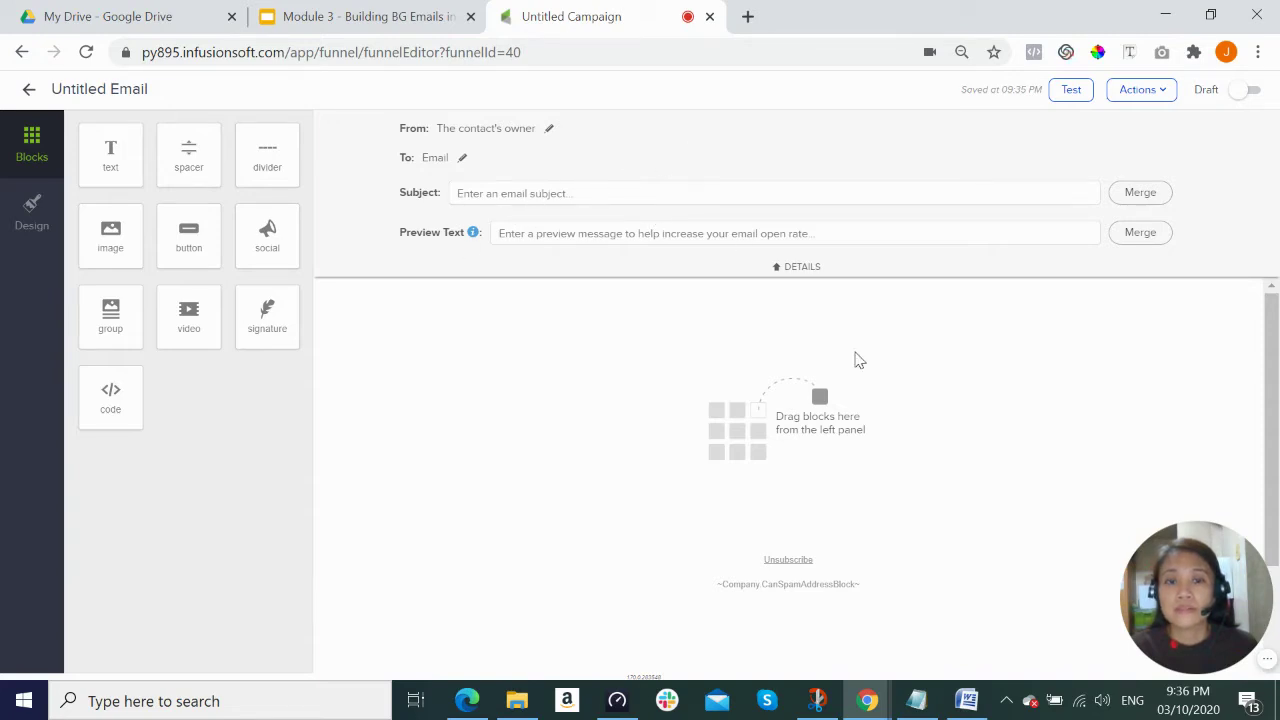
Copy the AC Email 1 subject line "Re: 's recent purchase attempt" from the Email Swipe Word document into the email's subject in Chrome.
click(968, 702)
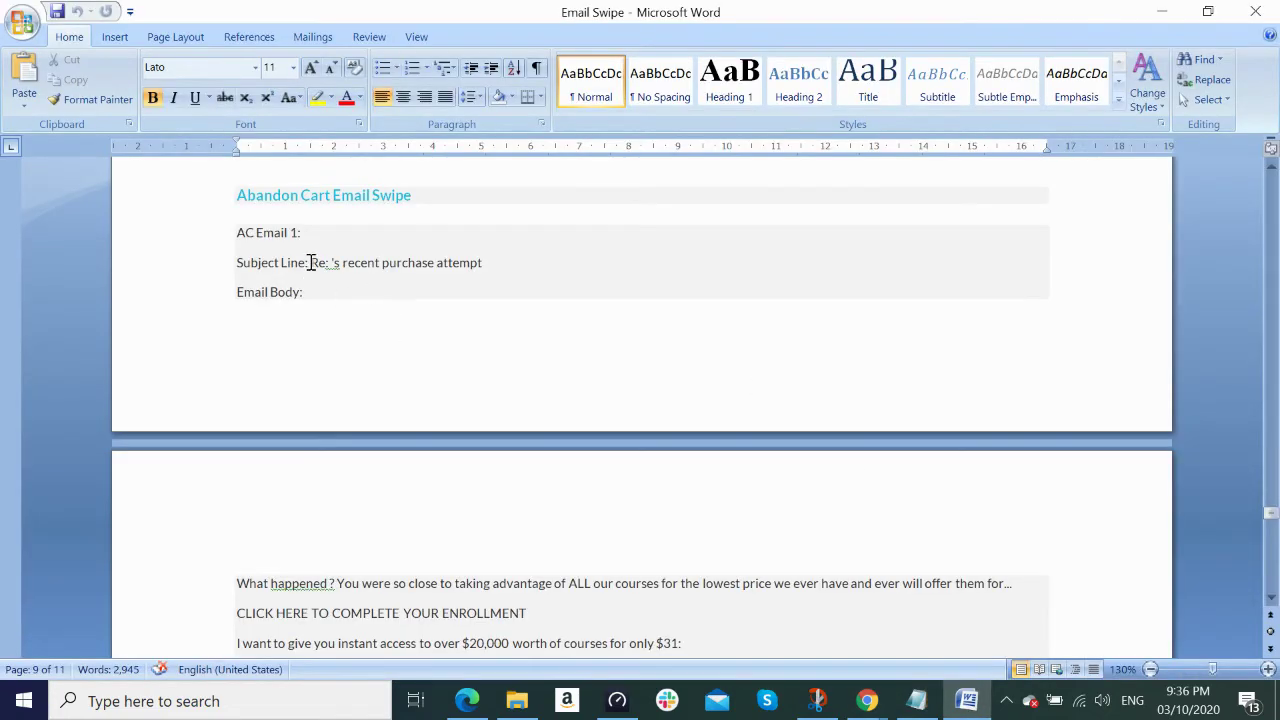
drag(310, 262, 487, 266)
key(ctrl+c)
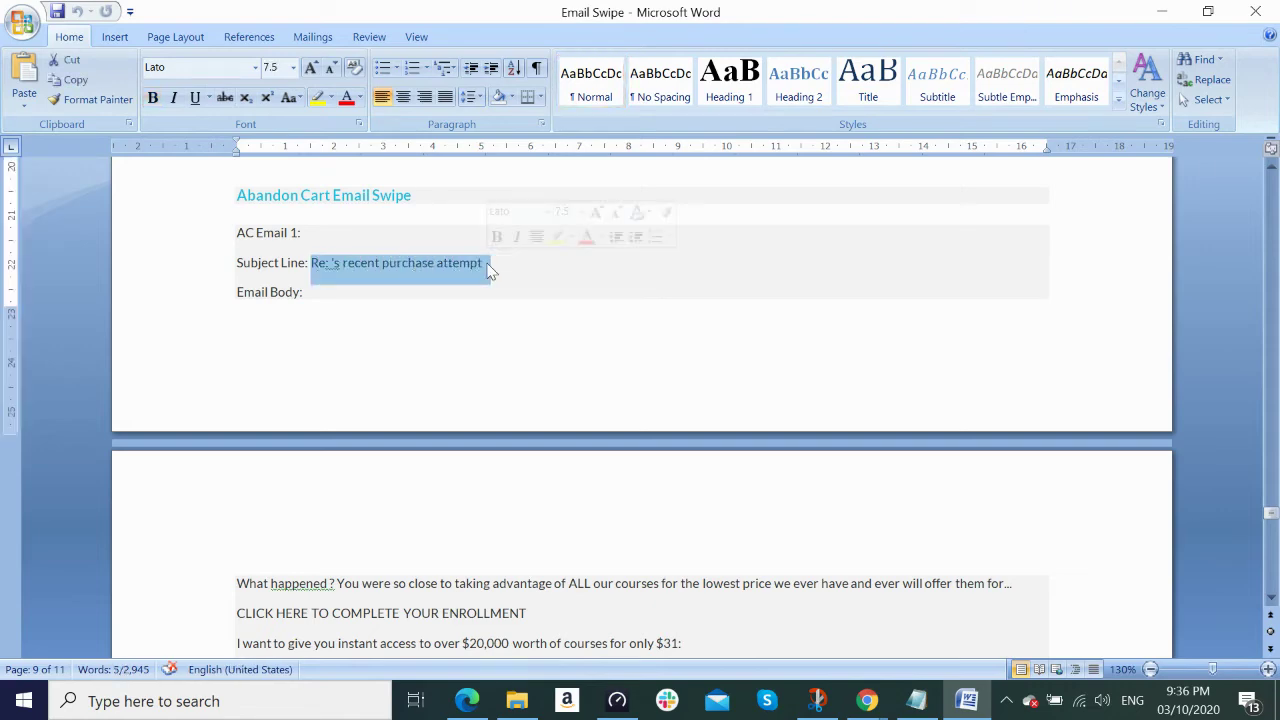
key(alt+Tab)
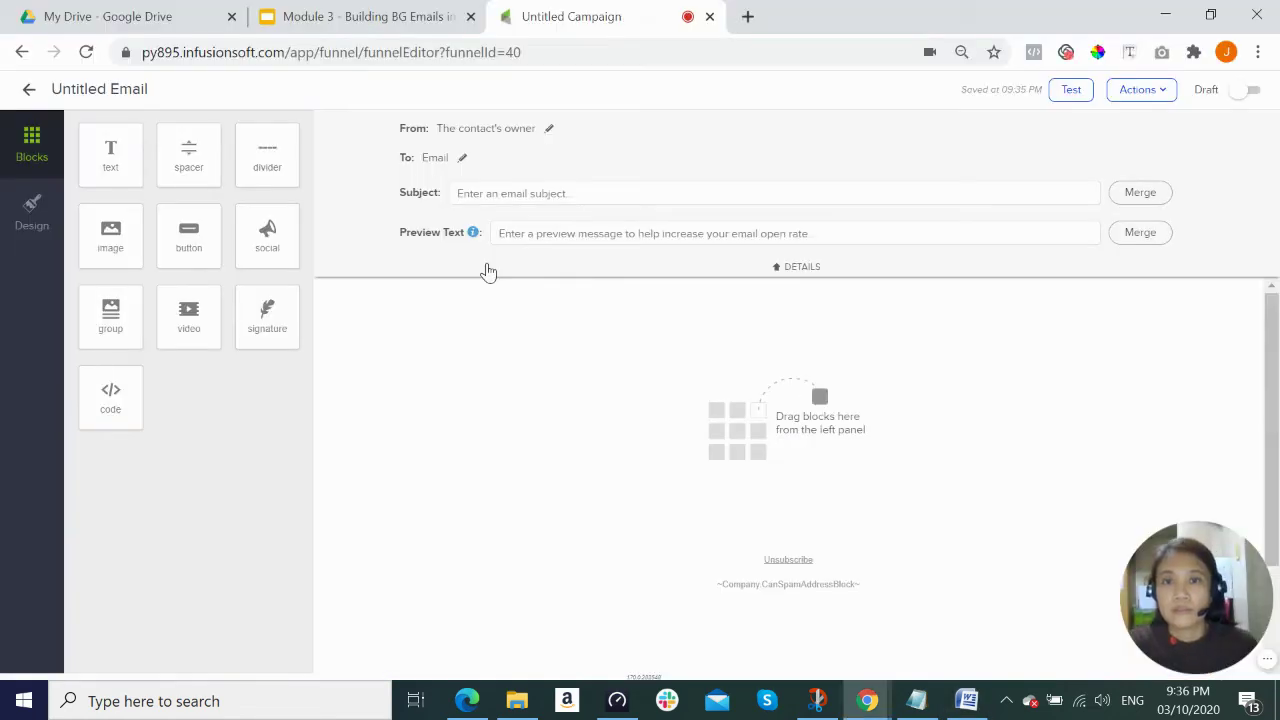
click(531, 193)
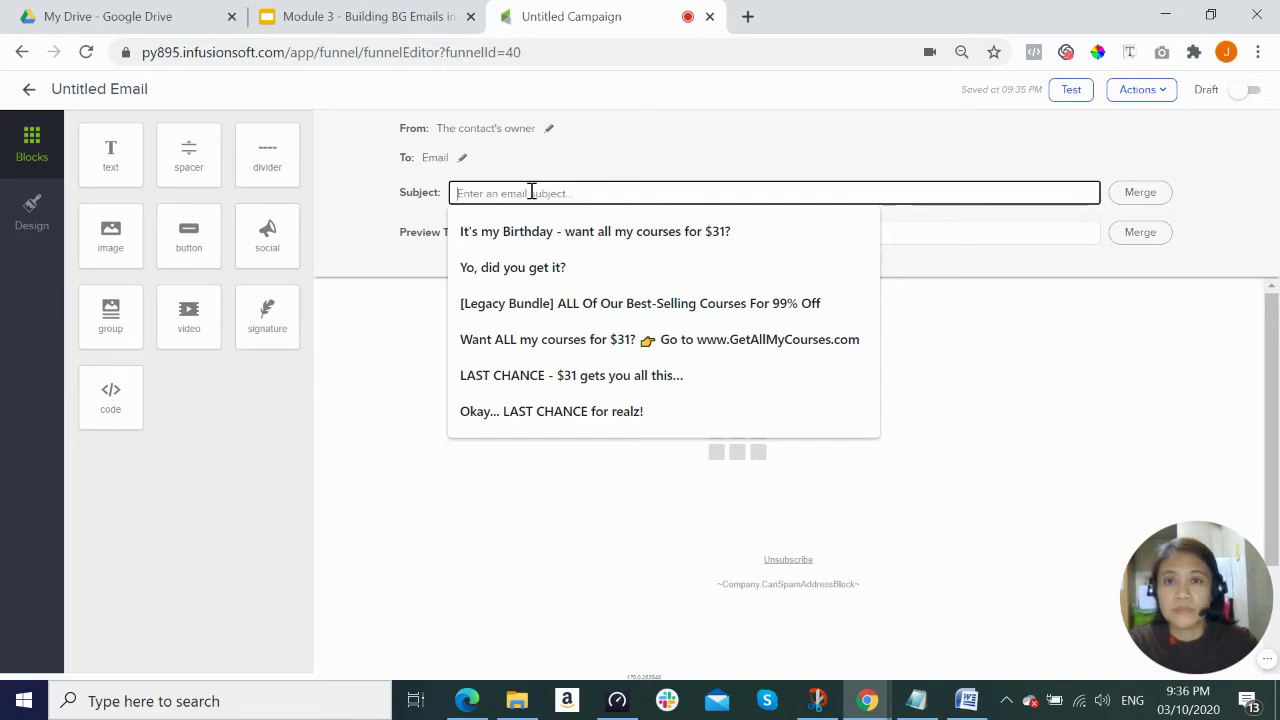
key(ctrl+v)
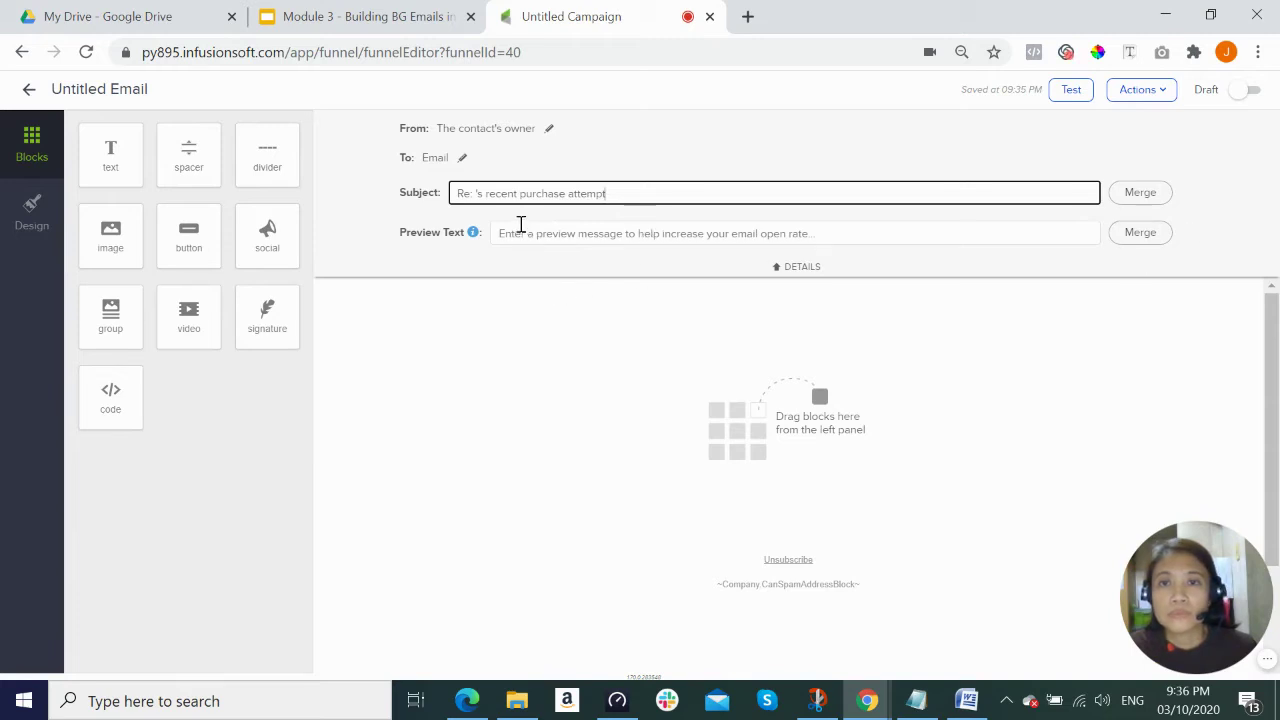
Shorten the email's subject to "Recent purchase attempt".
click(484, 192)
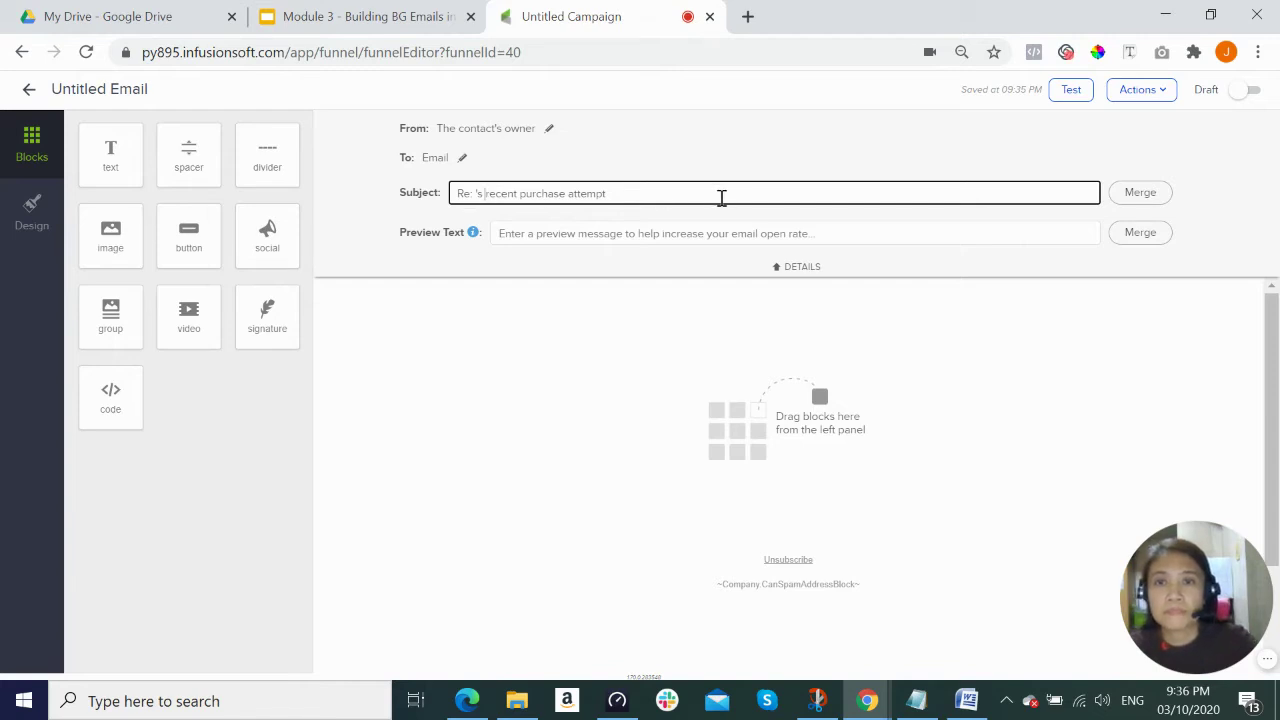
key(BackSpace)
key(BackSpace)
key(BackSpace)
key(BackSpace)
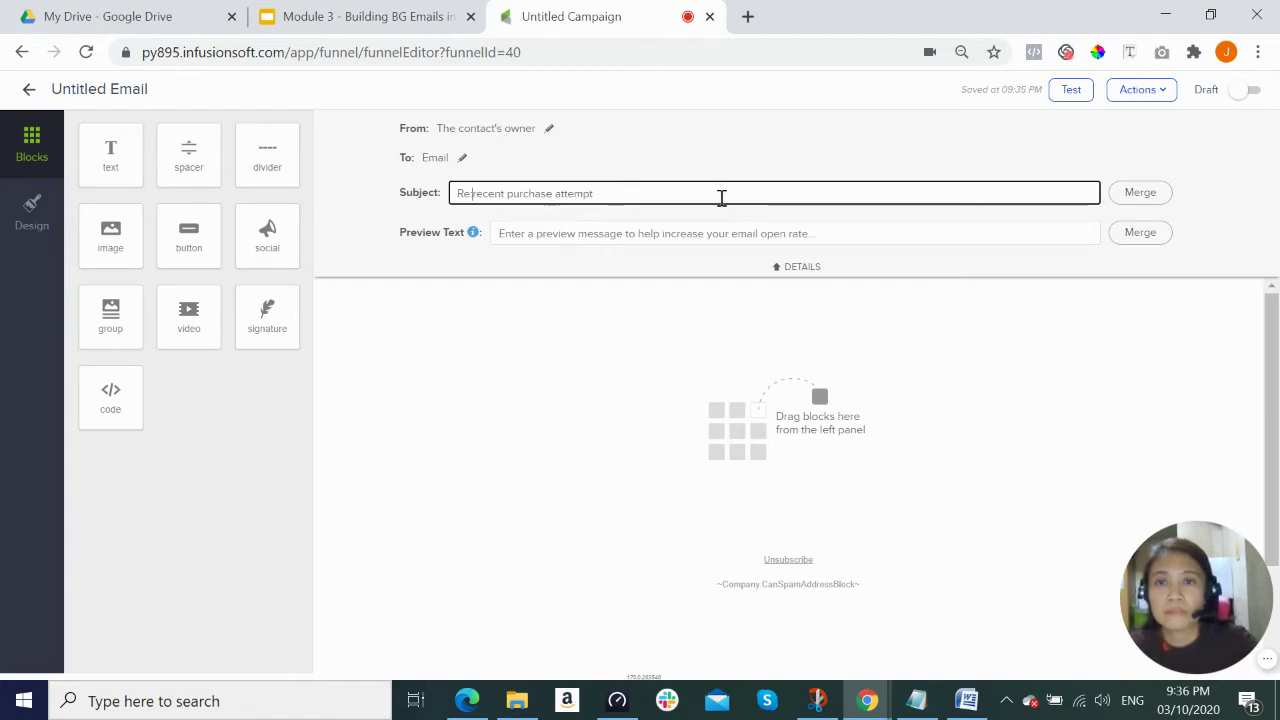
key(BackSpace)
key(Delete)
key(Delete)
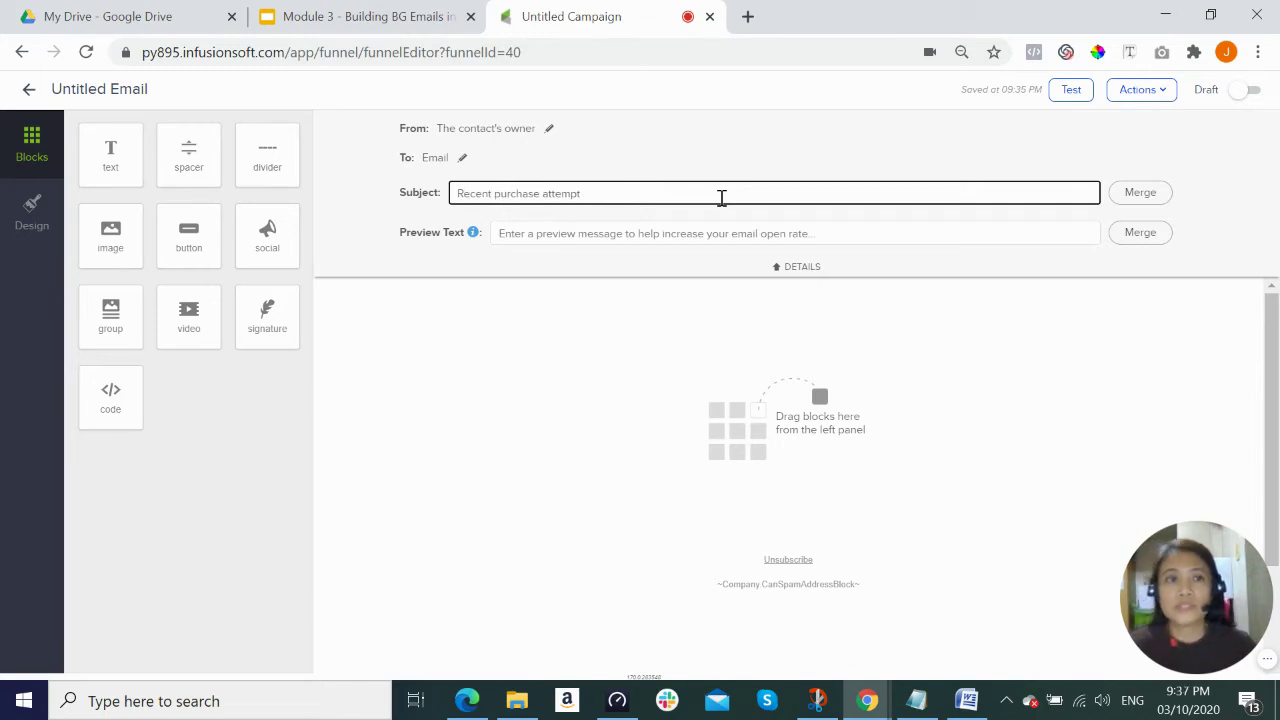
click(603, 358)
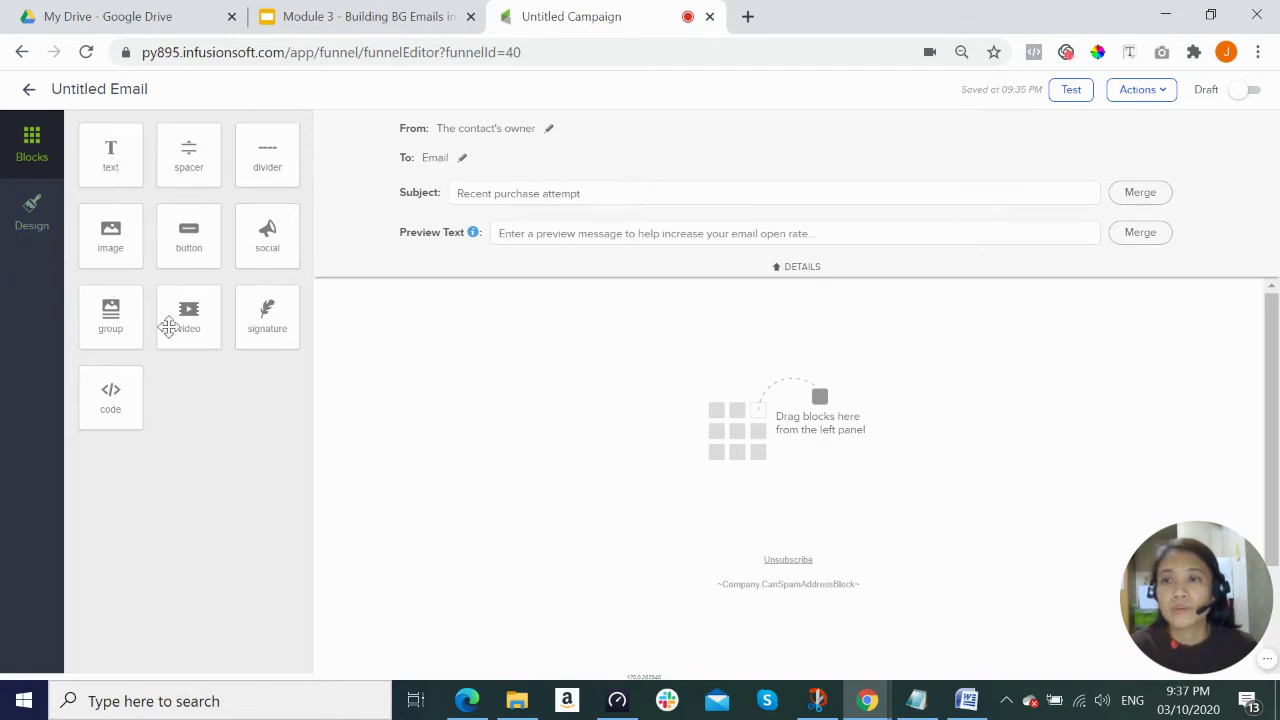
Add a text block to the blank email and select the full AC Email 1 body in the Email Swipe Word document for copying.
drag(110, 157, 715, 348)
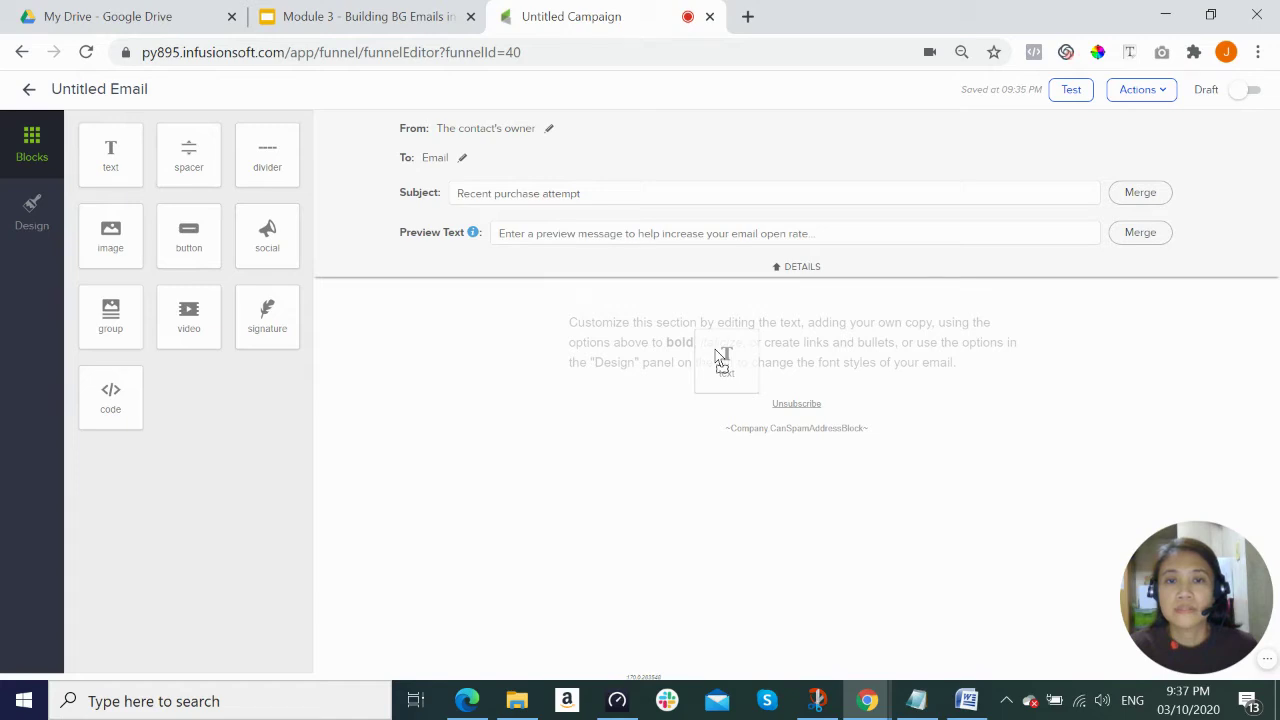
drag(715, 350, 716, 350)
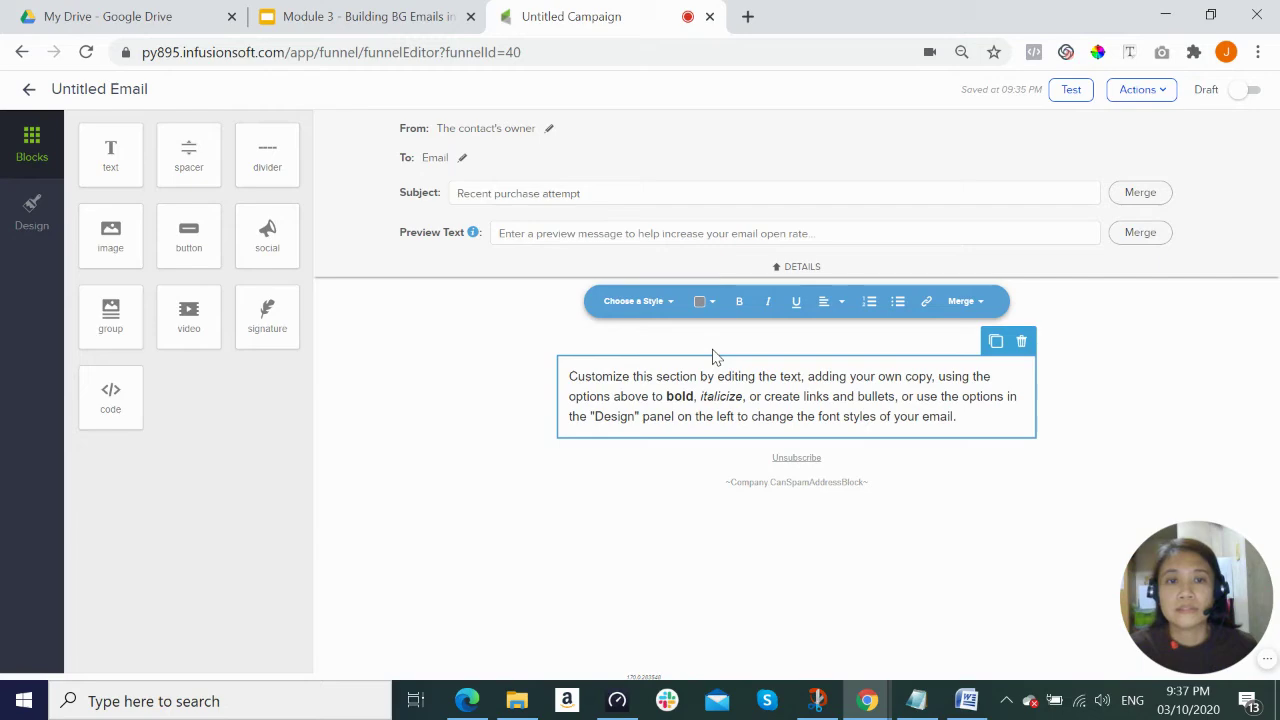
click(966, 703)
scroll(766, 440, down, 4)
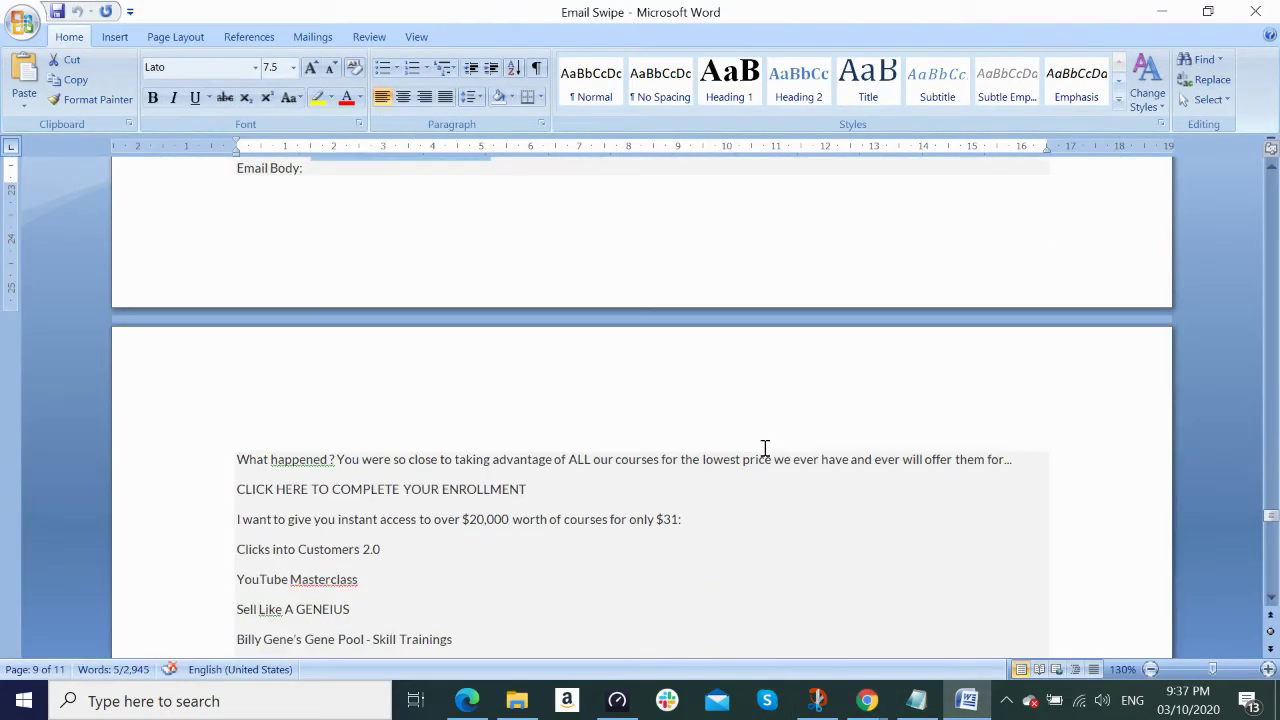
drag(237, 337, 468, 503)
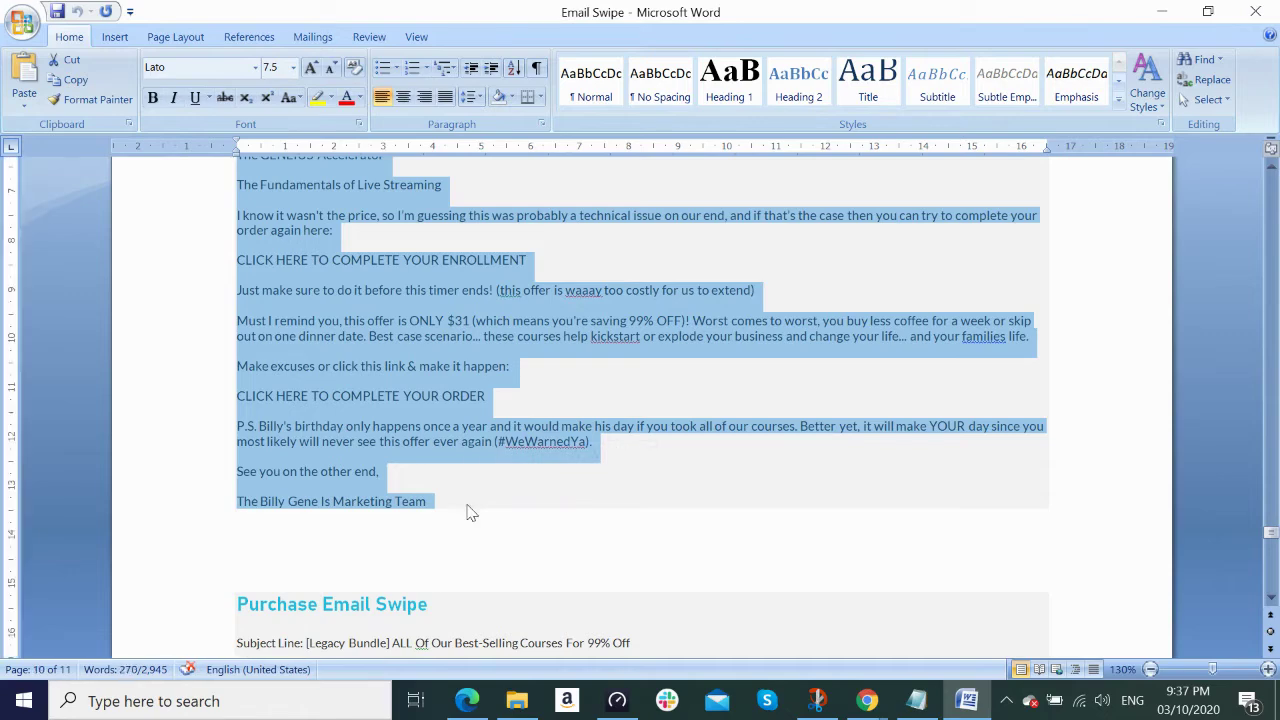
Switch back to Chrome and replace the text block's placeholder text with the copied abandon cart email body.
click(868, 702)
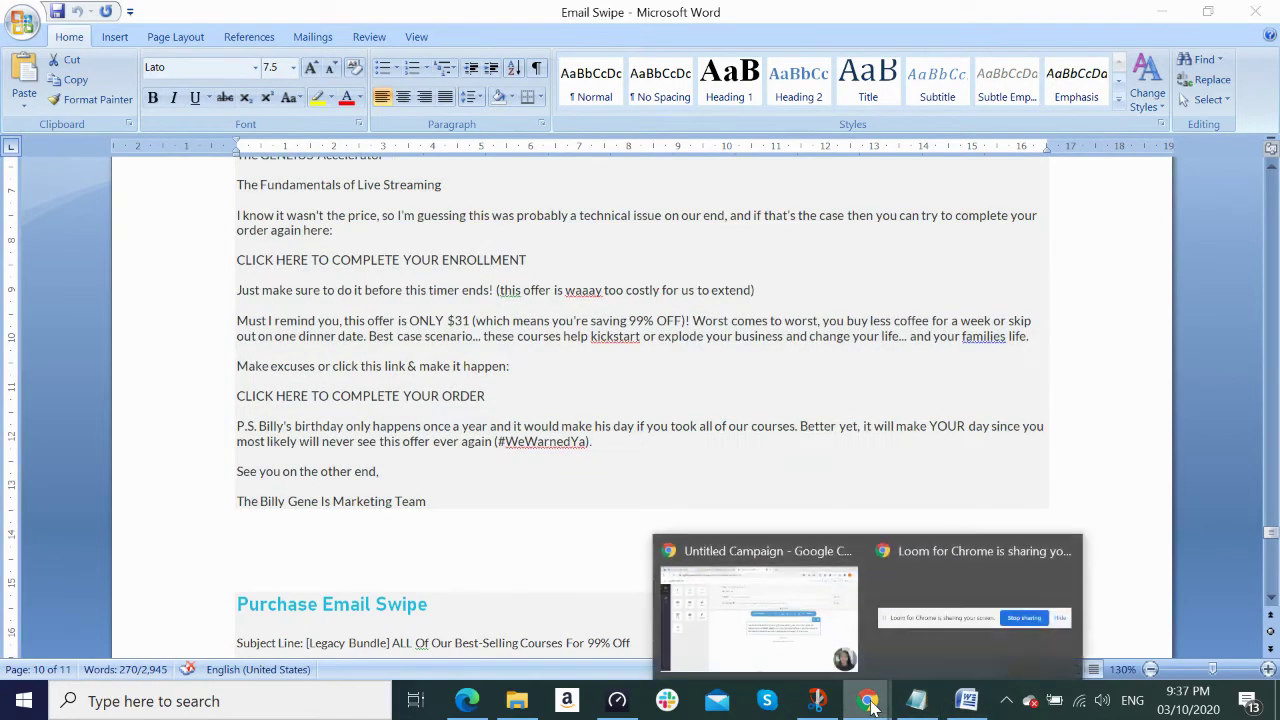
click(778, 612)
click(693, 379)
key(ctrl+a)
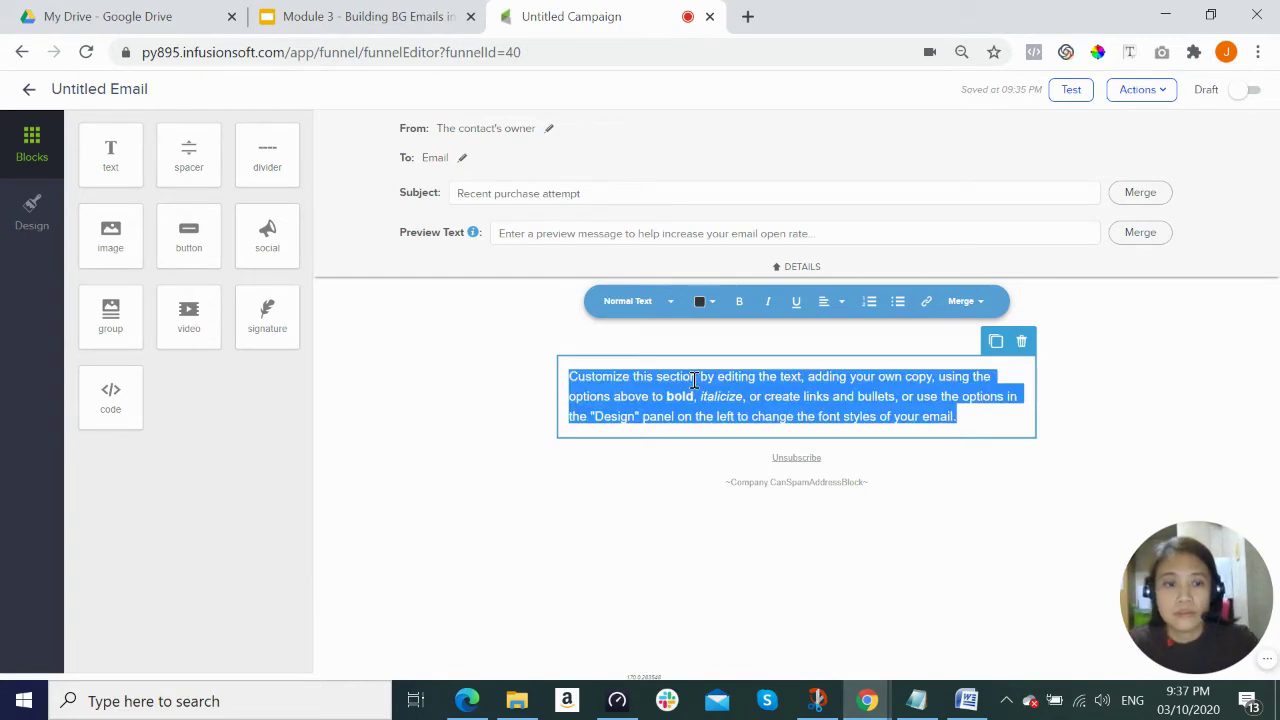
key(BackSpace)
key(ctrl+v)
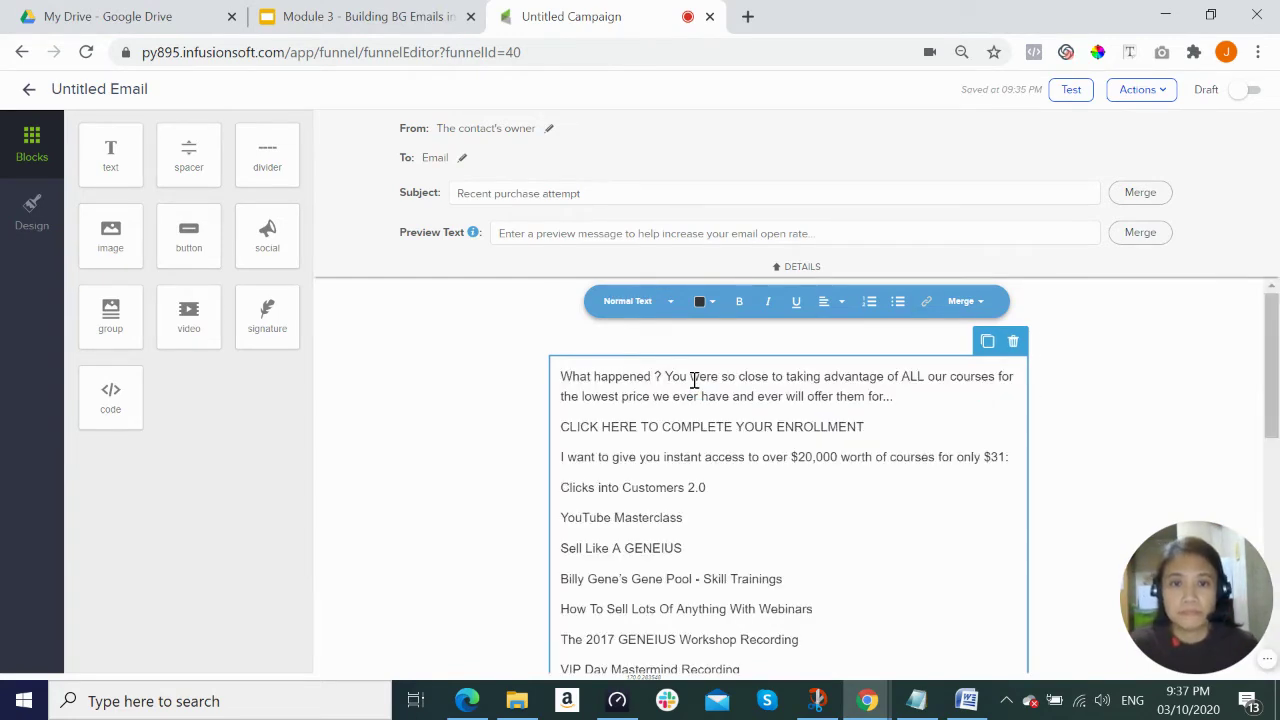
click(1147, 418)
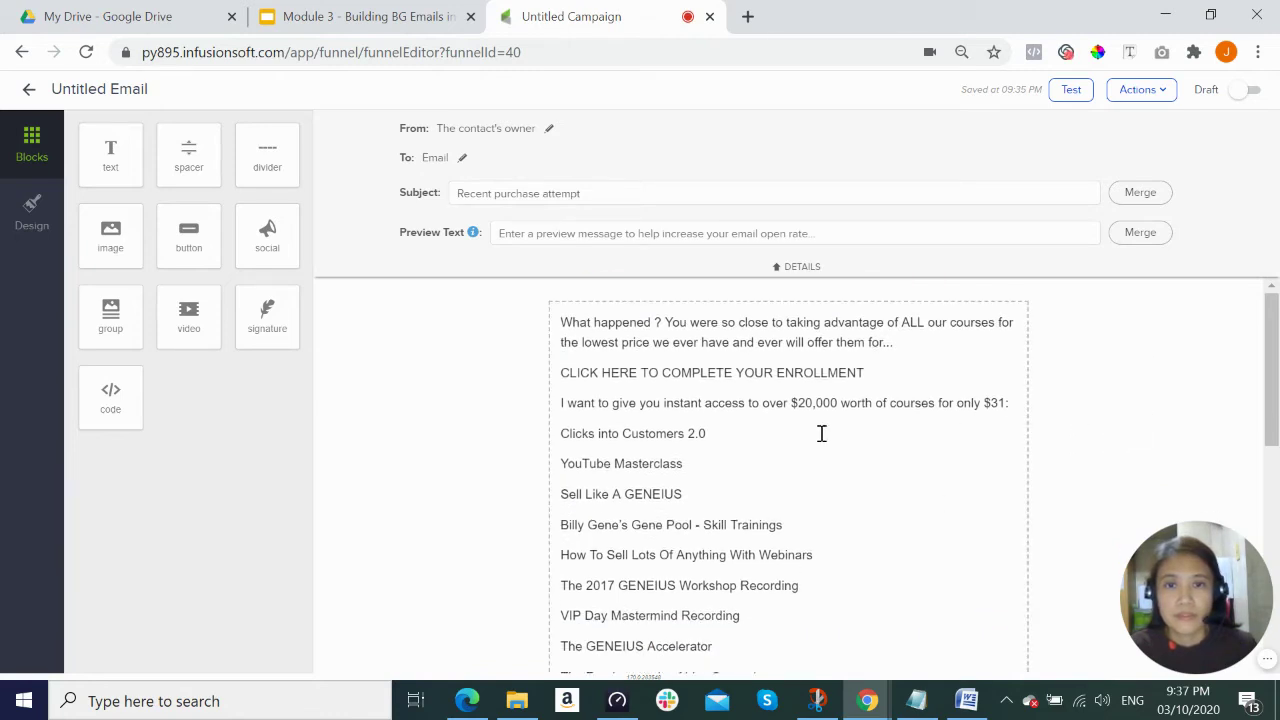
Insert the contact's First Name merge field after "What happened" in the opening line of the email body.
click(656, 323)
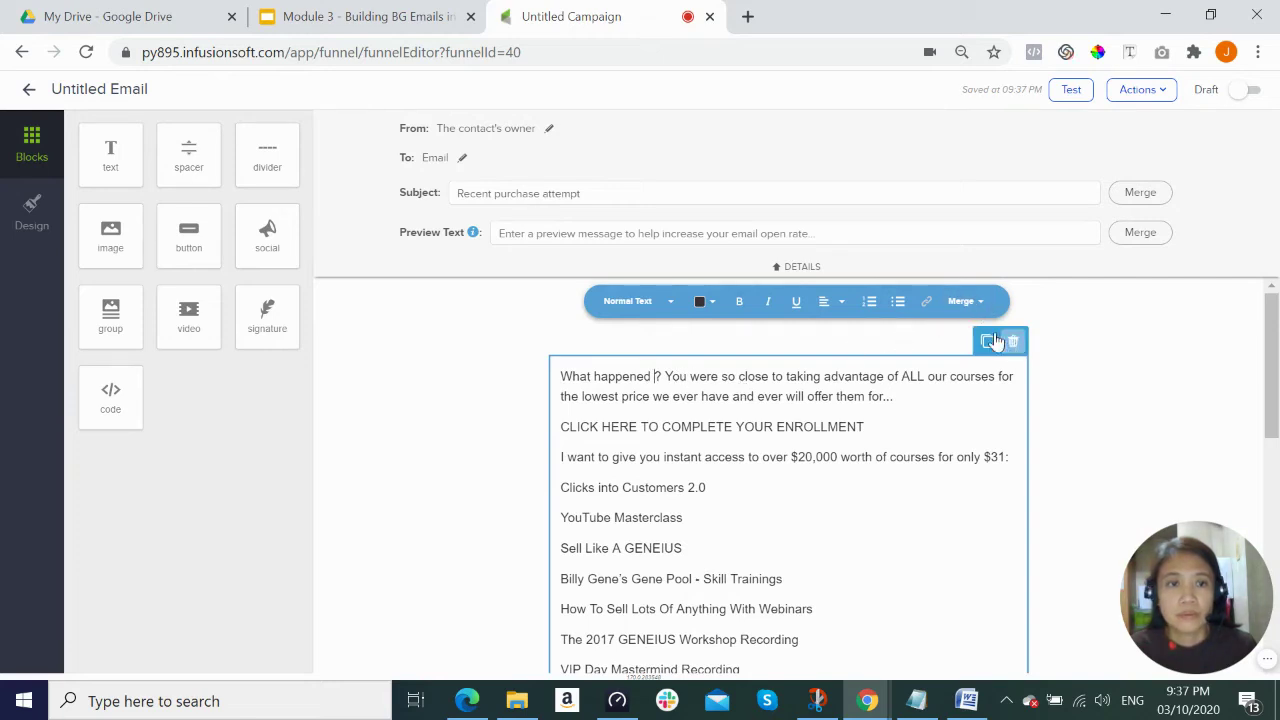
click(982, 306)
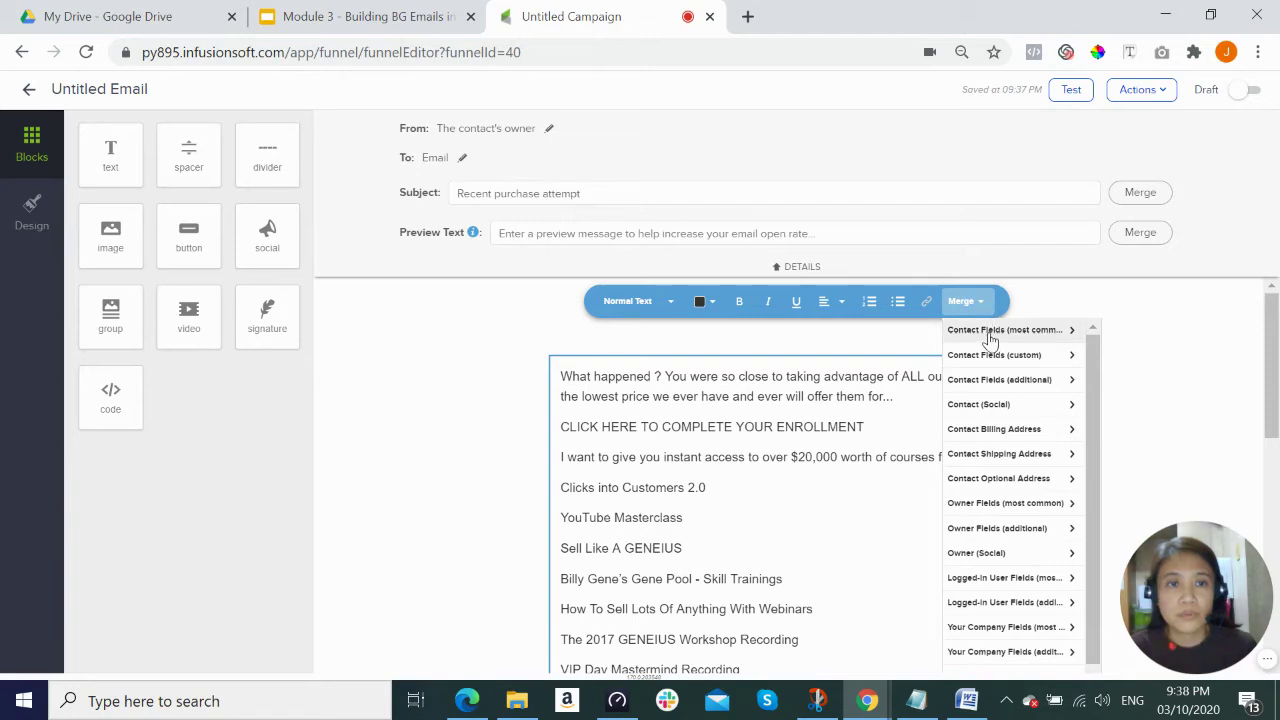
click(990, 335)
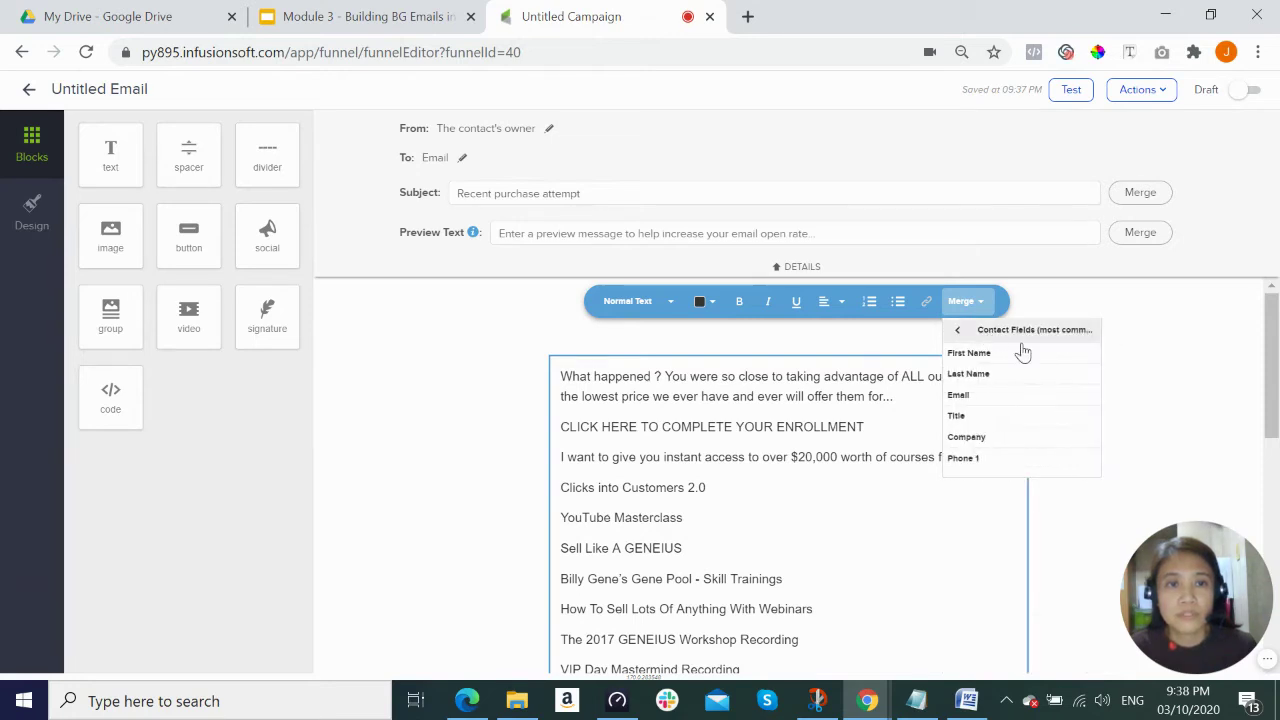
click(988, 355)
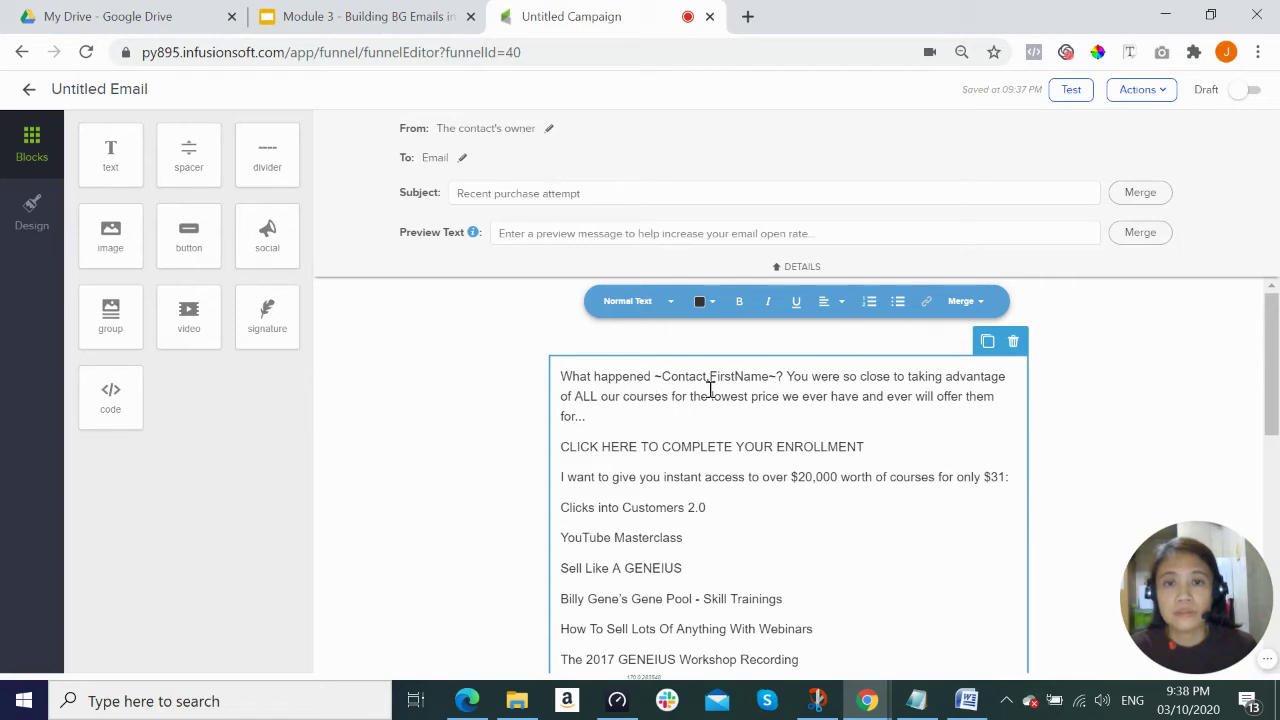
click(1150, 360)
click(1160, 92)
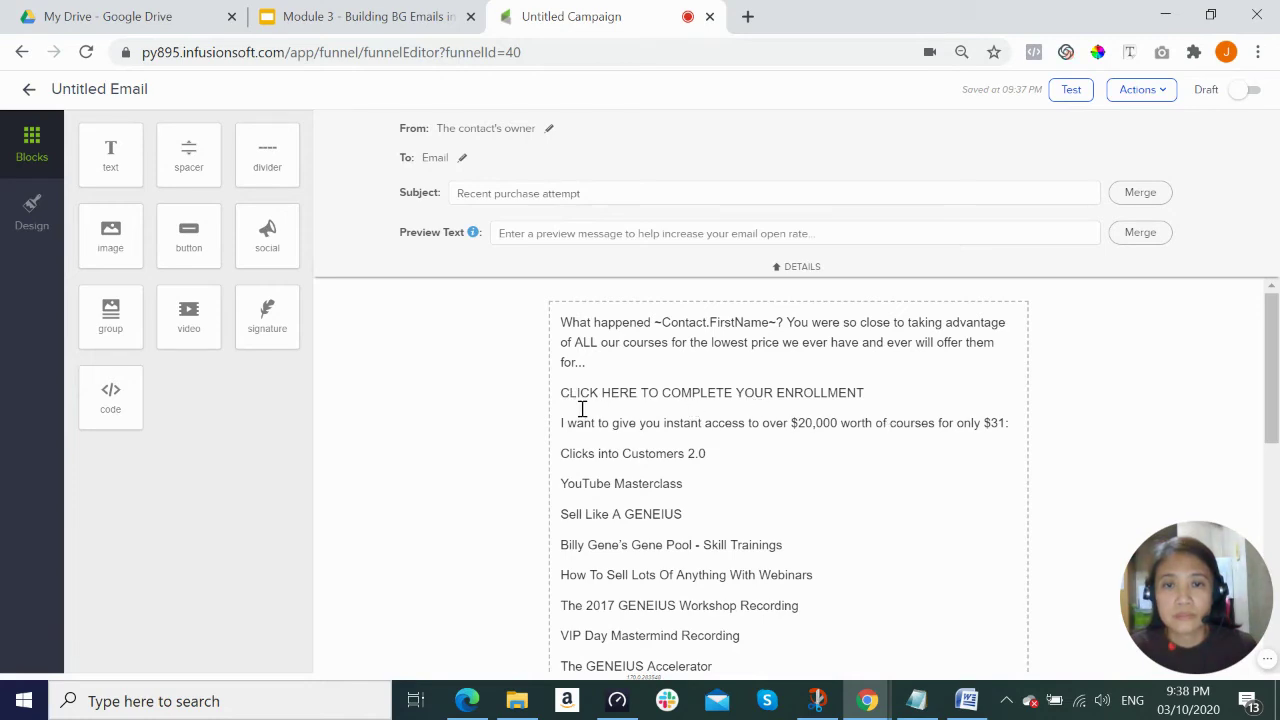
drag(563, 392, 889, 447)
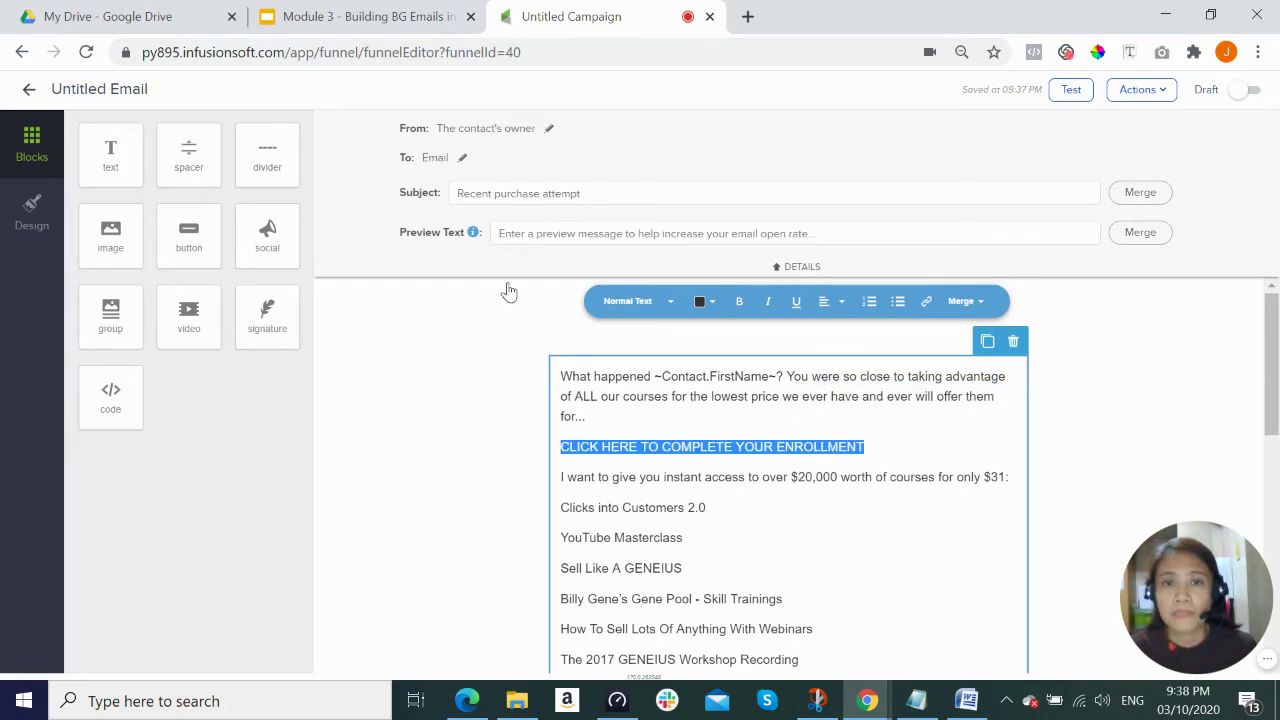
click(739, 301)
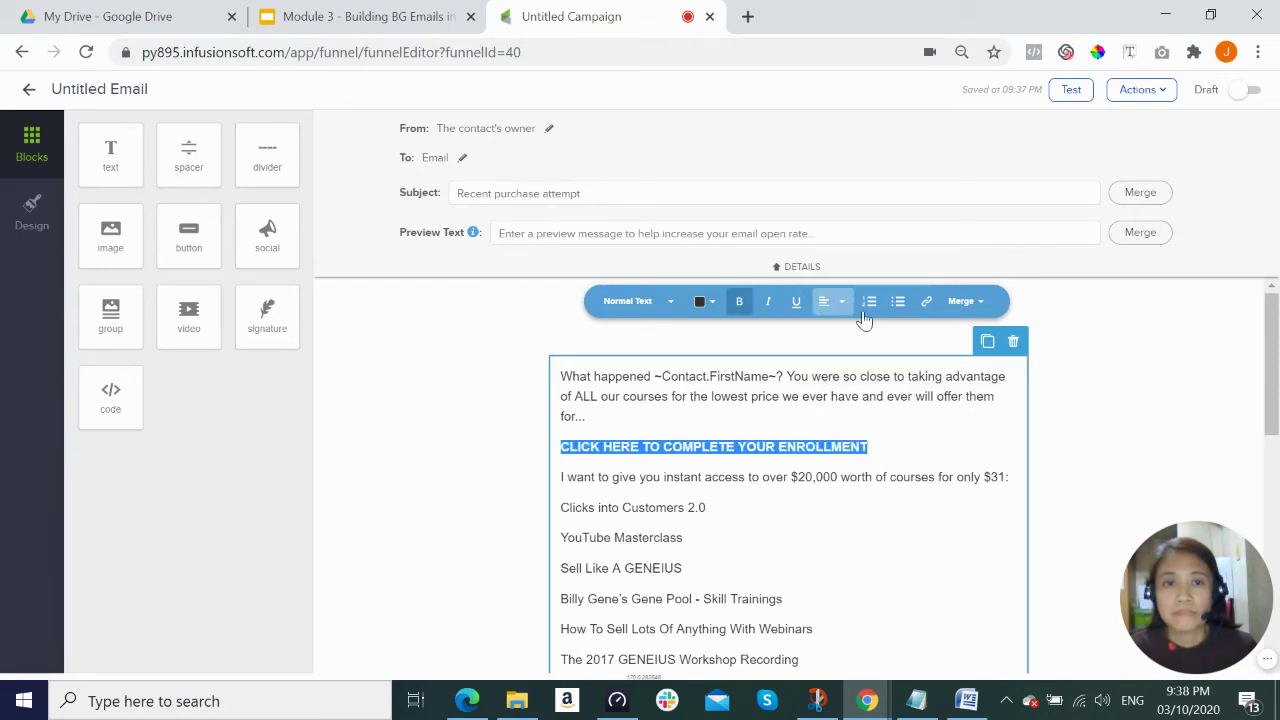
click(925, 304)
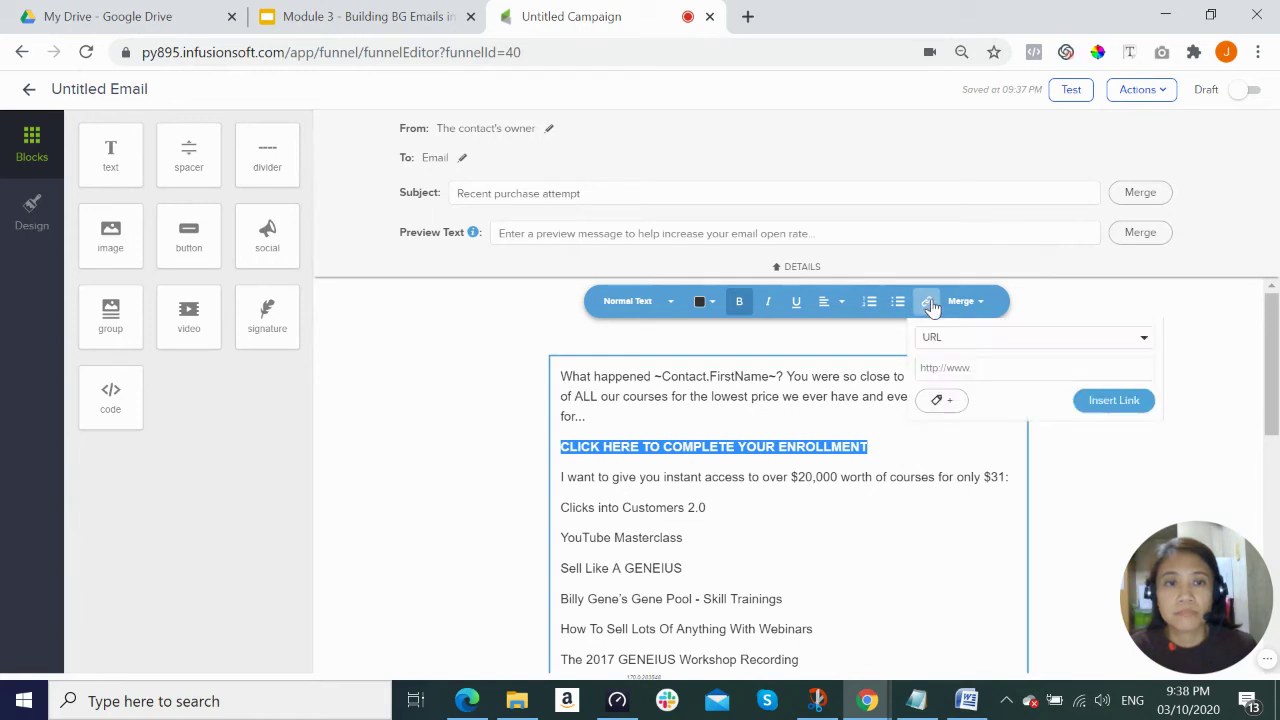
click(948, 368)
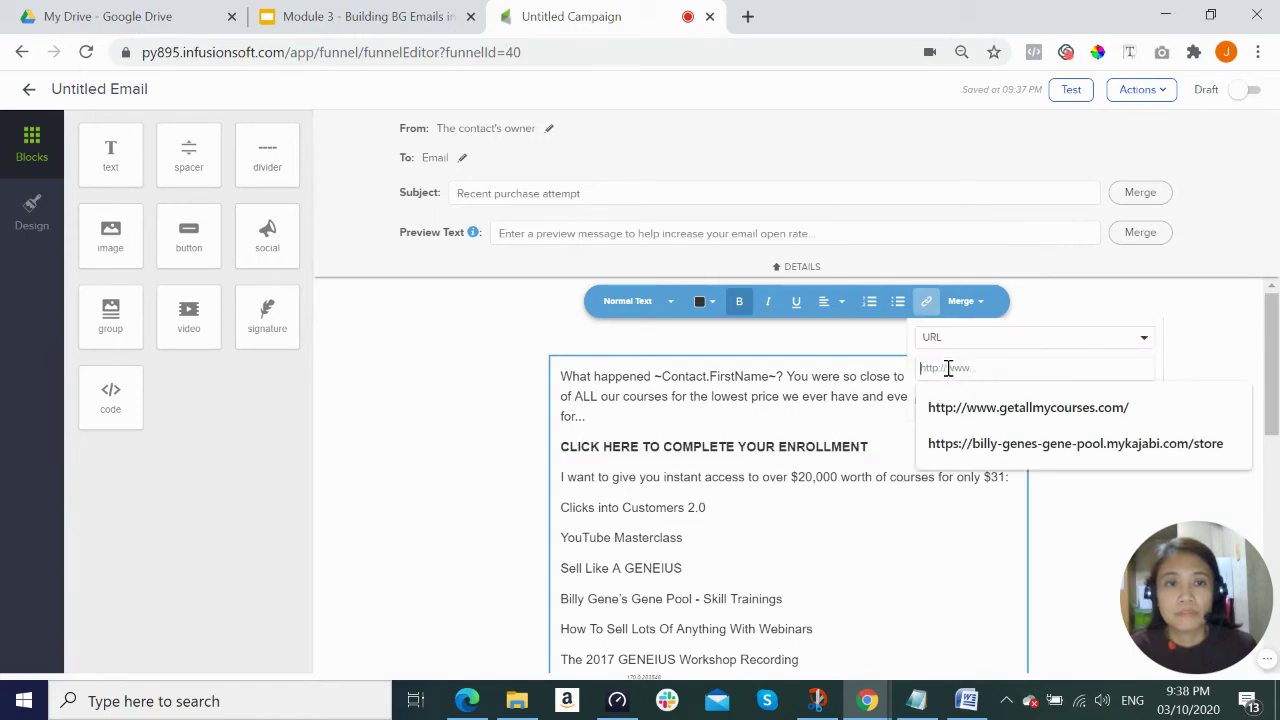
click(985, 412)
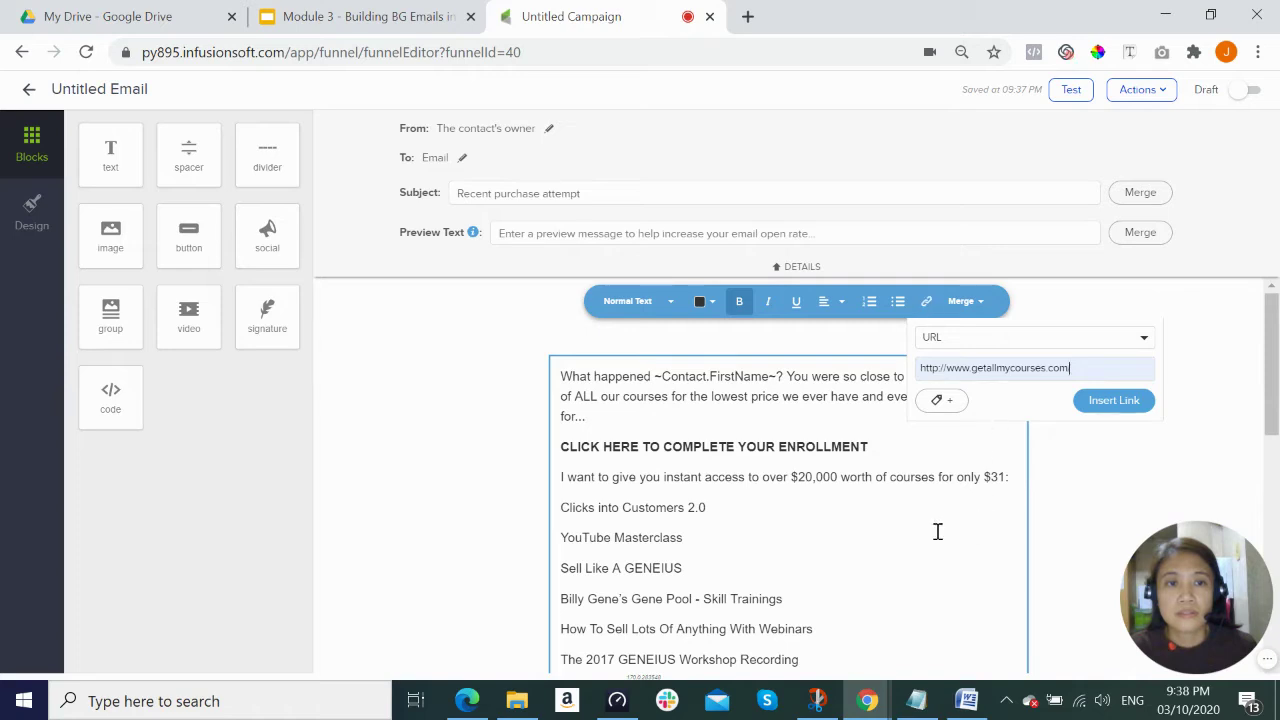
click(1108, 404)
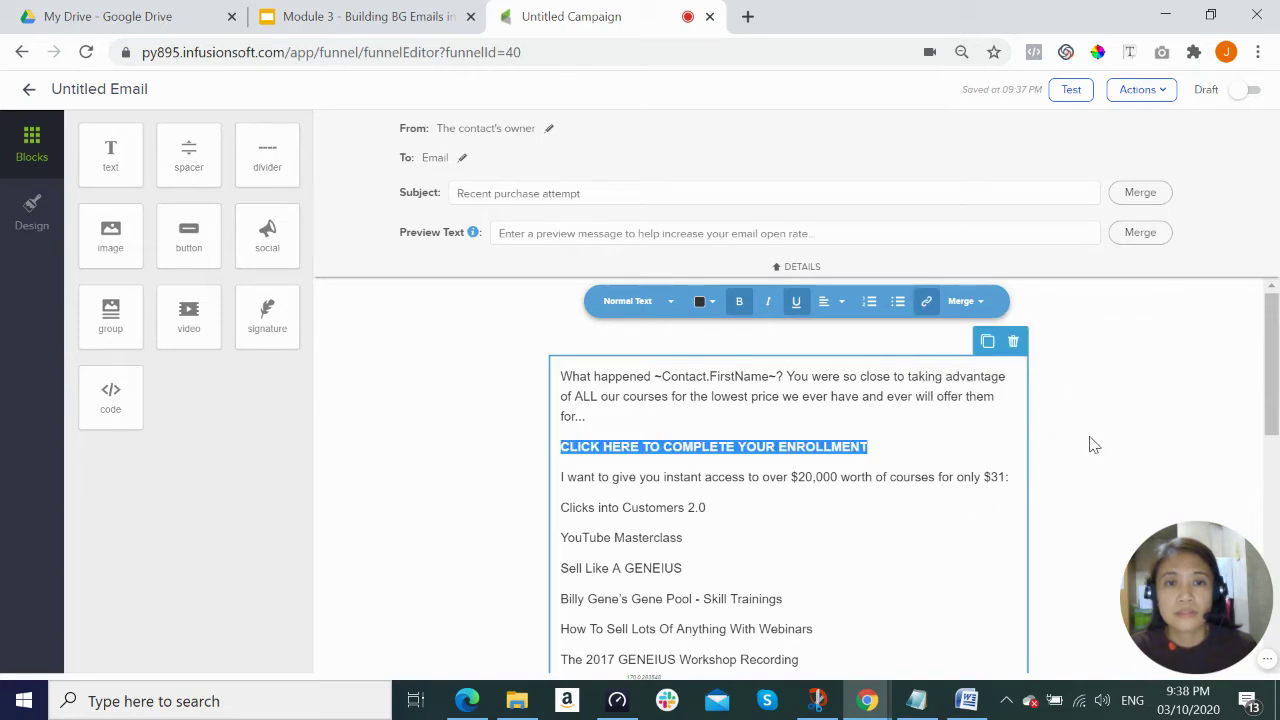
click(1093, 446)
scroll(1089, 443, down, 1)
scroll(968, 435, down, 2)
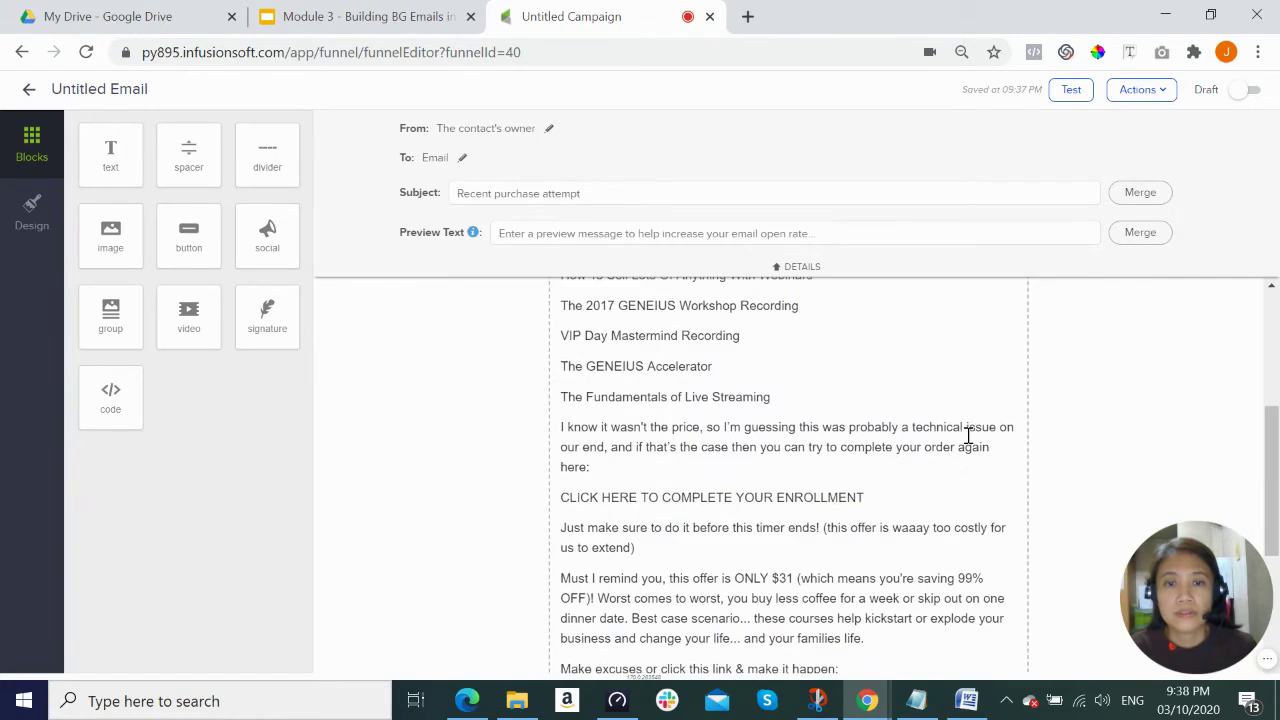
click(563, 500)
drag(563, 500, 891, 557)
click(739, 301)
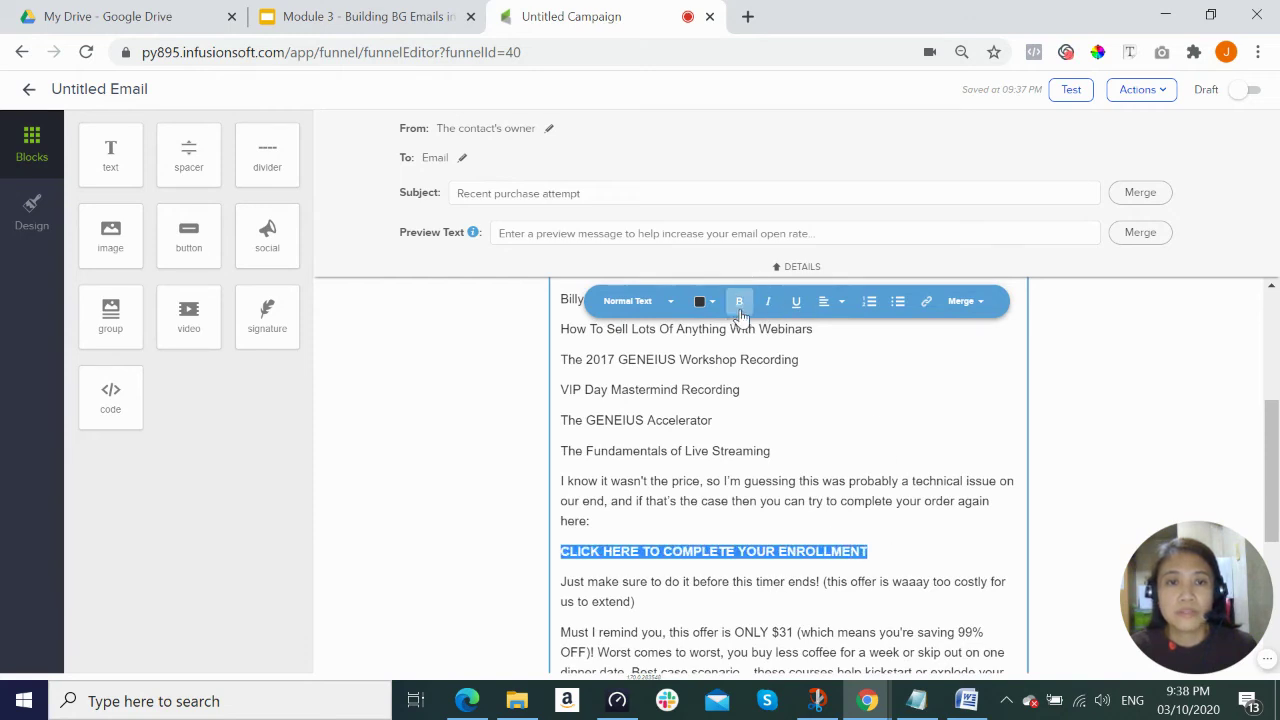
click(966, 301)
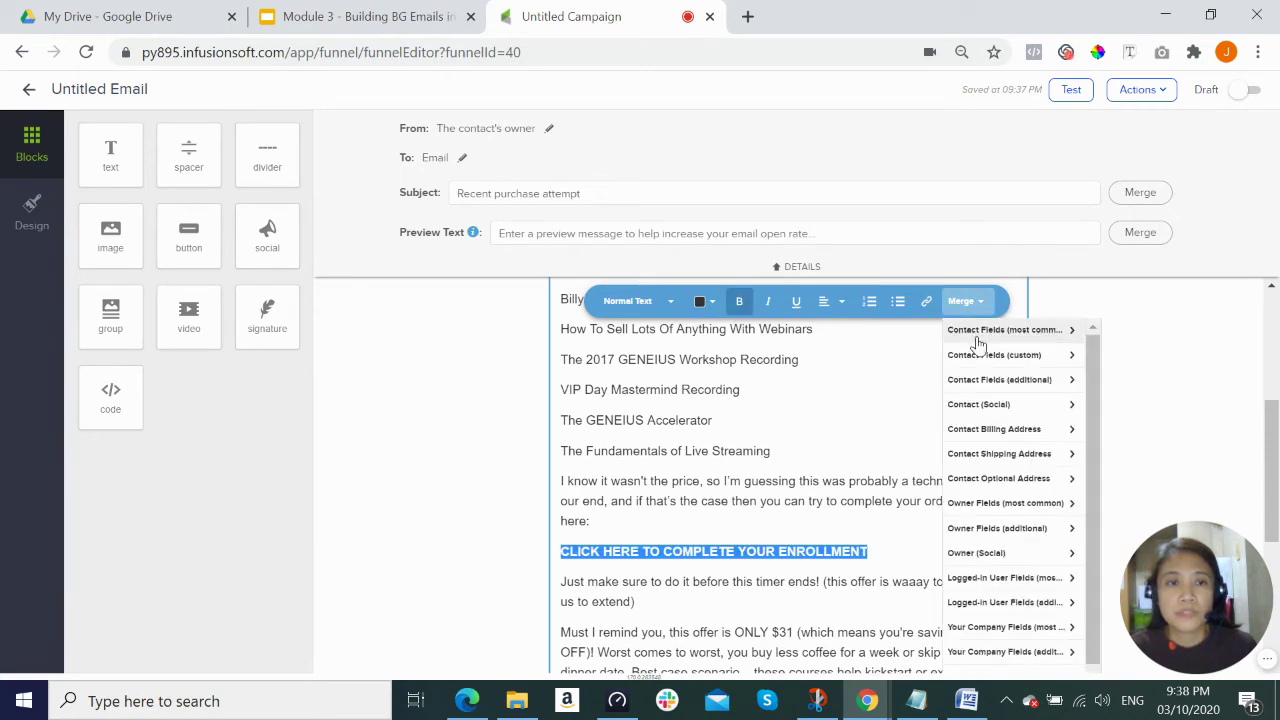
click(927, 303)
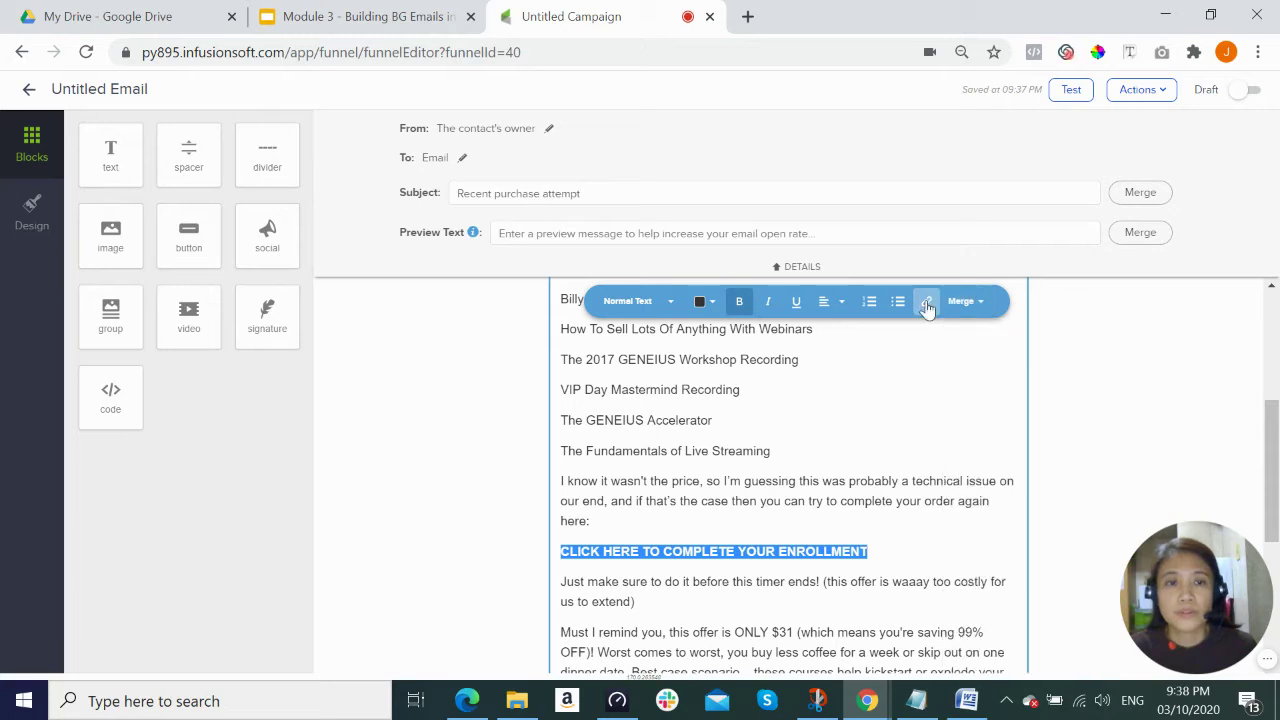
click(927, 305)
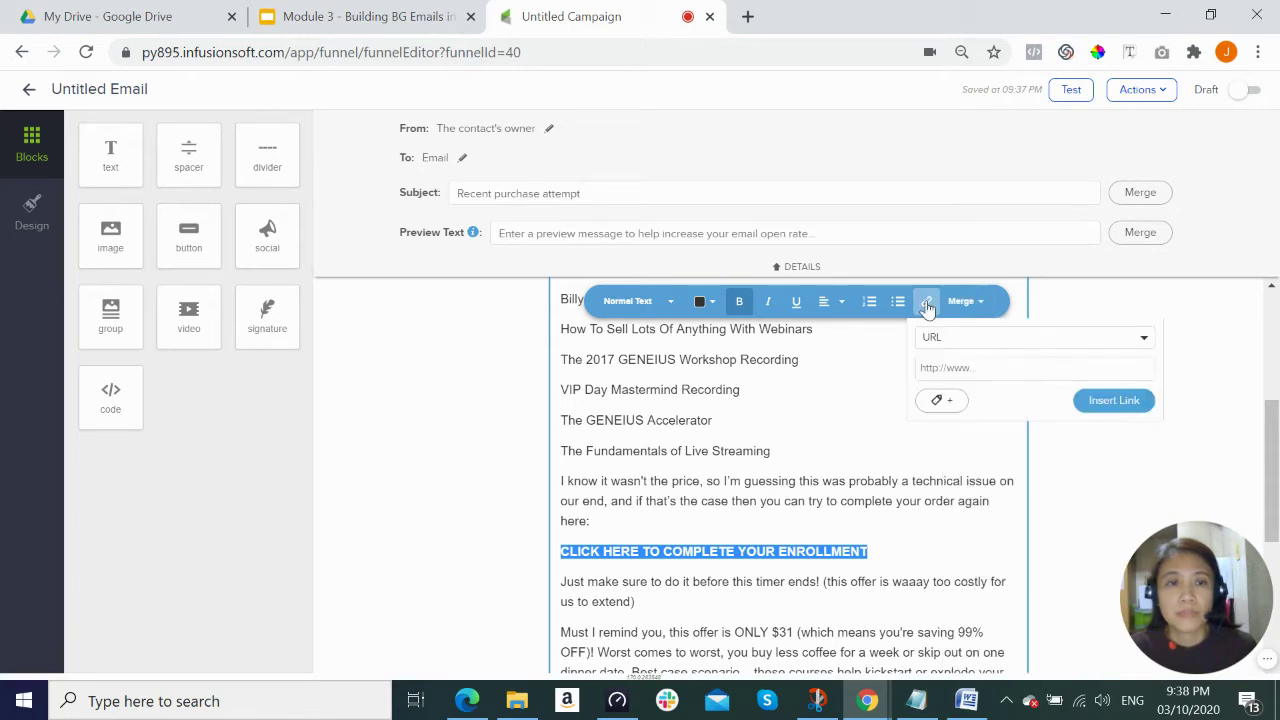
click(950, 368)
click(1020, 417)
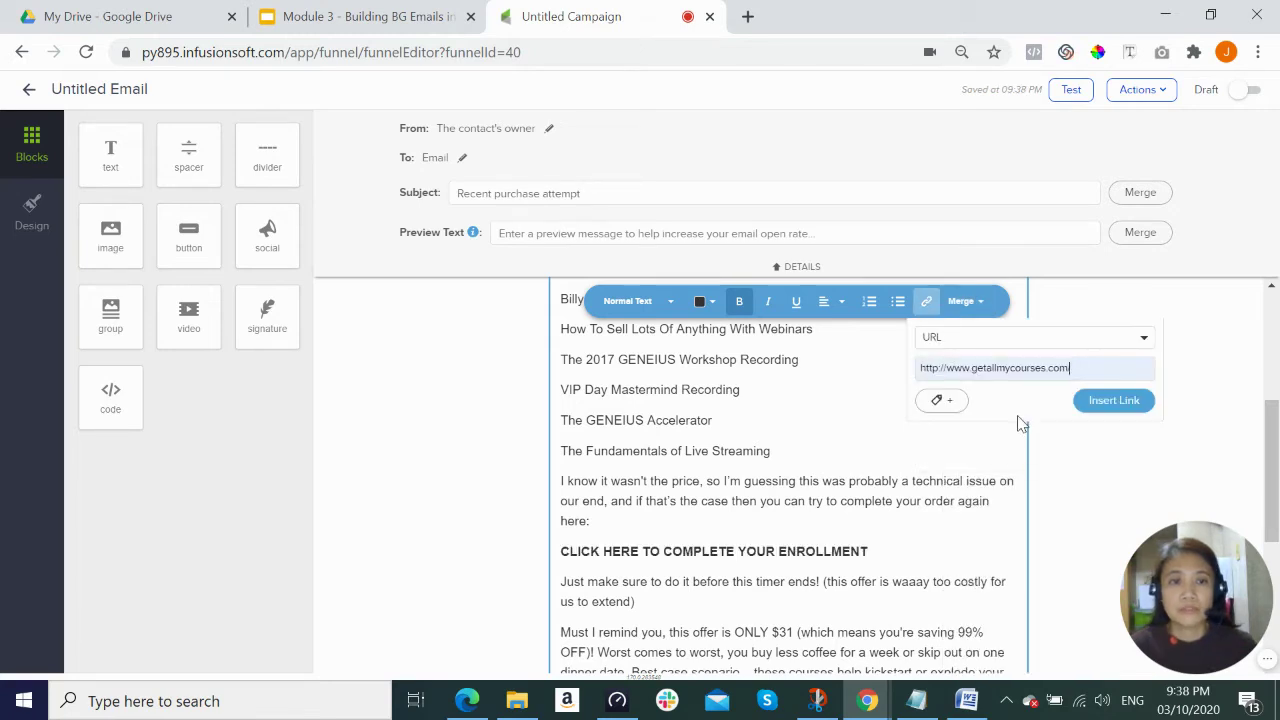
click(1112, 402)
click(996, 420)
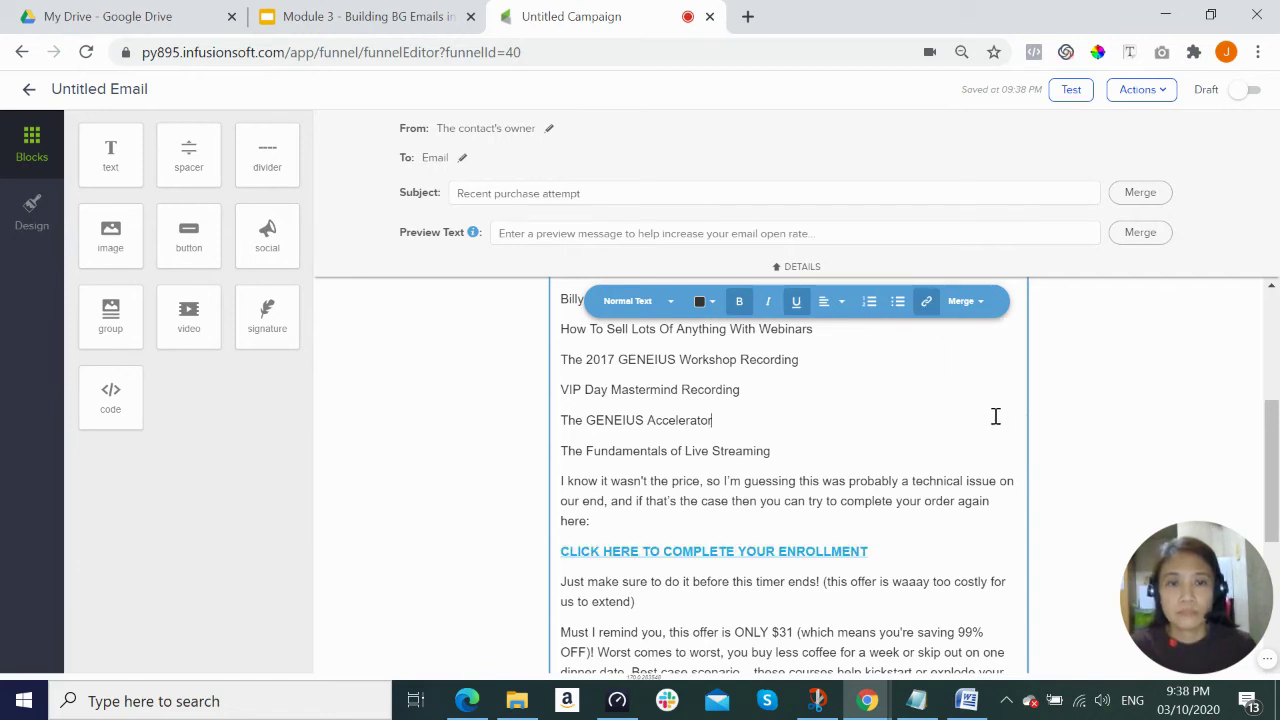
scroll(1090, 421, down, 3)
drag(560, 452, 824, 454)
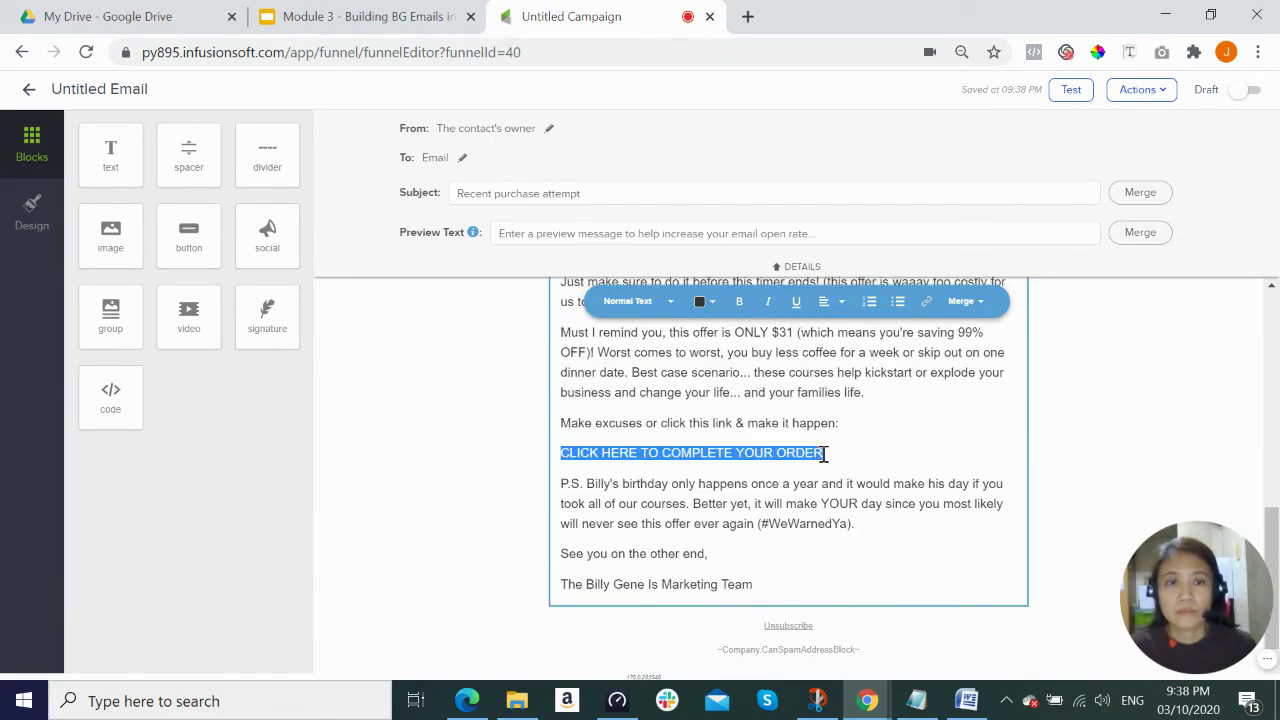
click(926, 301)
click(950, 369)
click(985, 408)
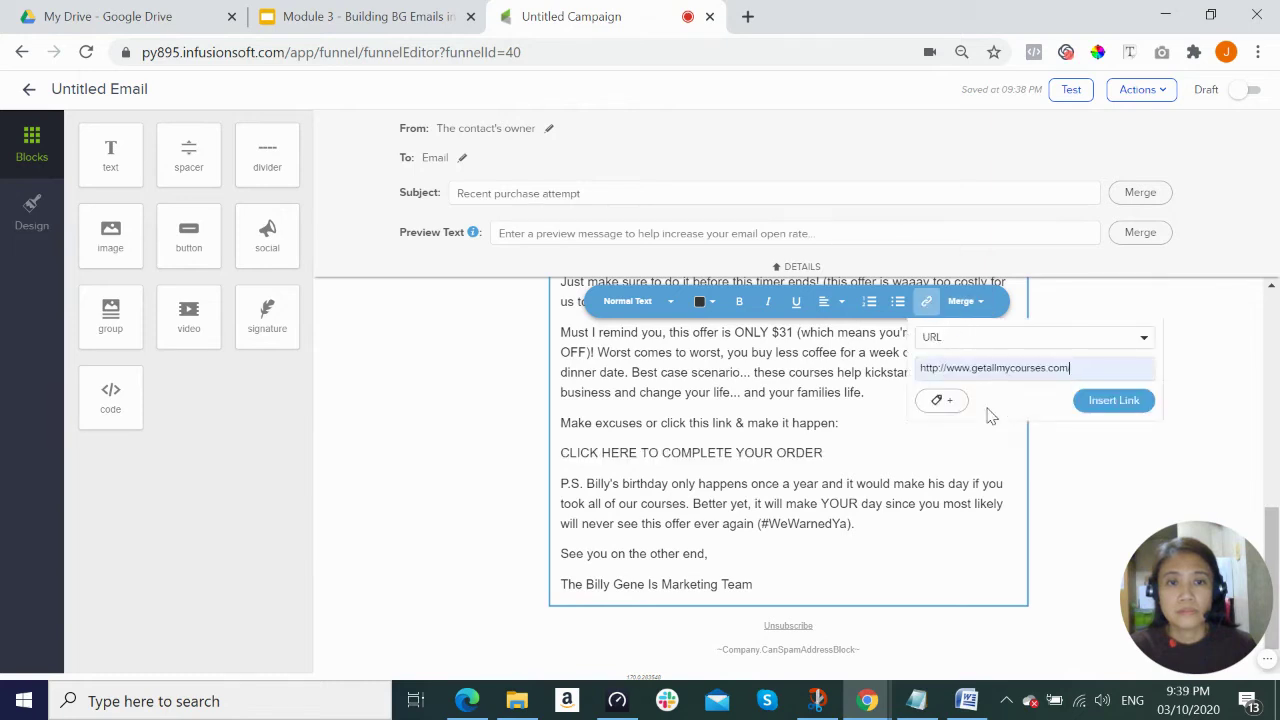
click(1114, 402)
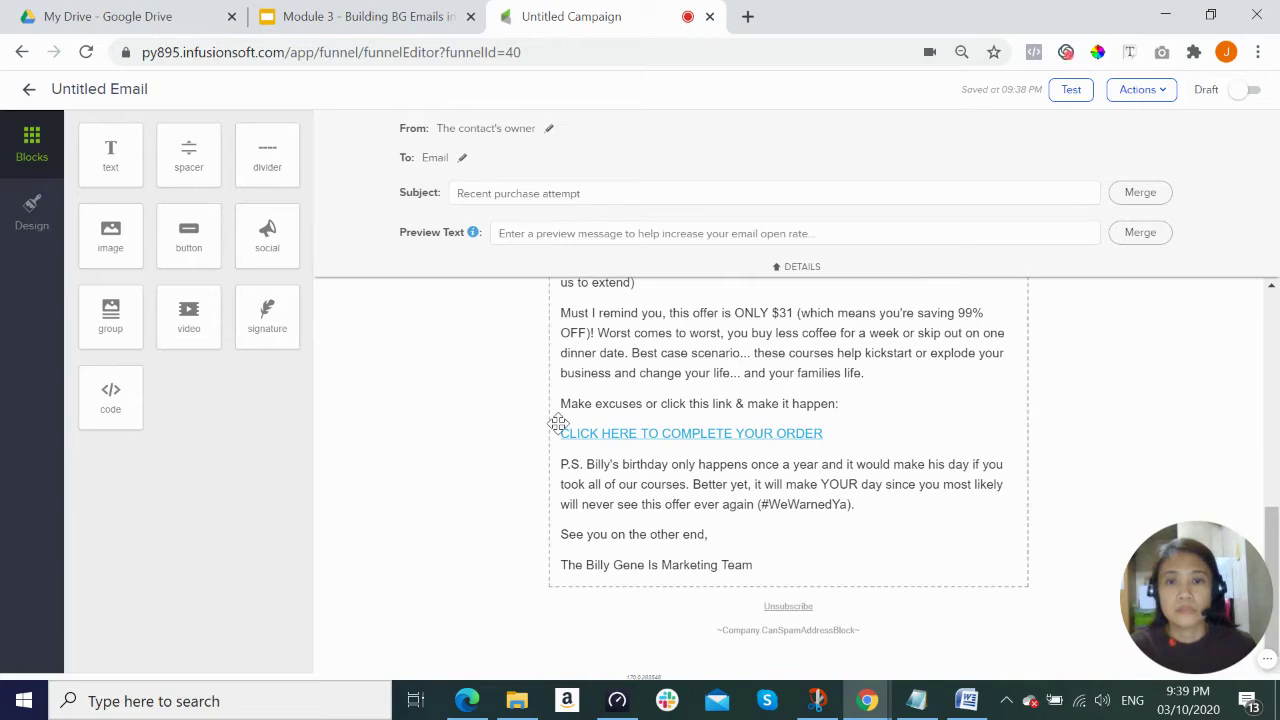
drag(562, 437, 851, 489)
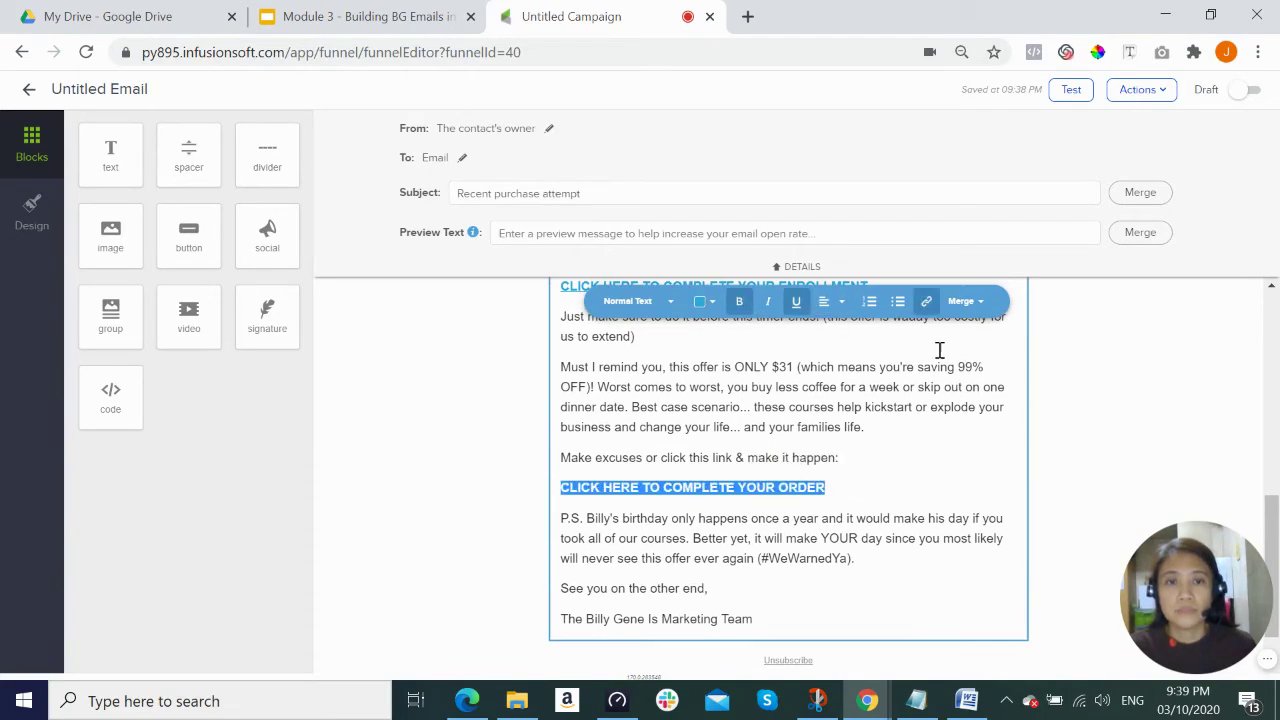
click(1105, 376)
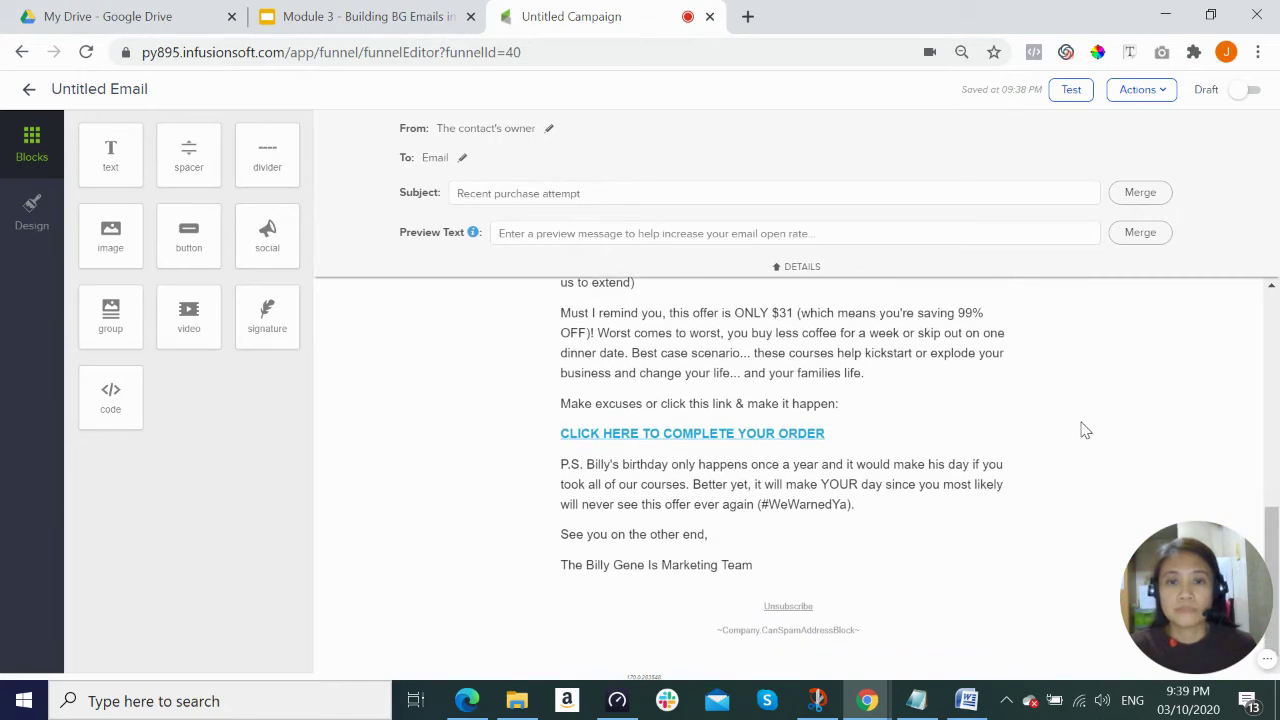
Preview the email's desktop and mobile versions through to the end, close the preview and review the body in the editor.
scroll(1082, 428, up, 10)
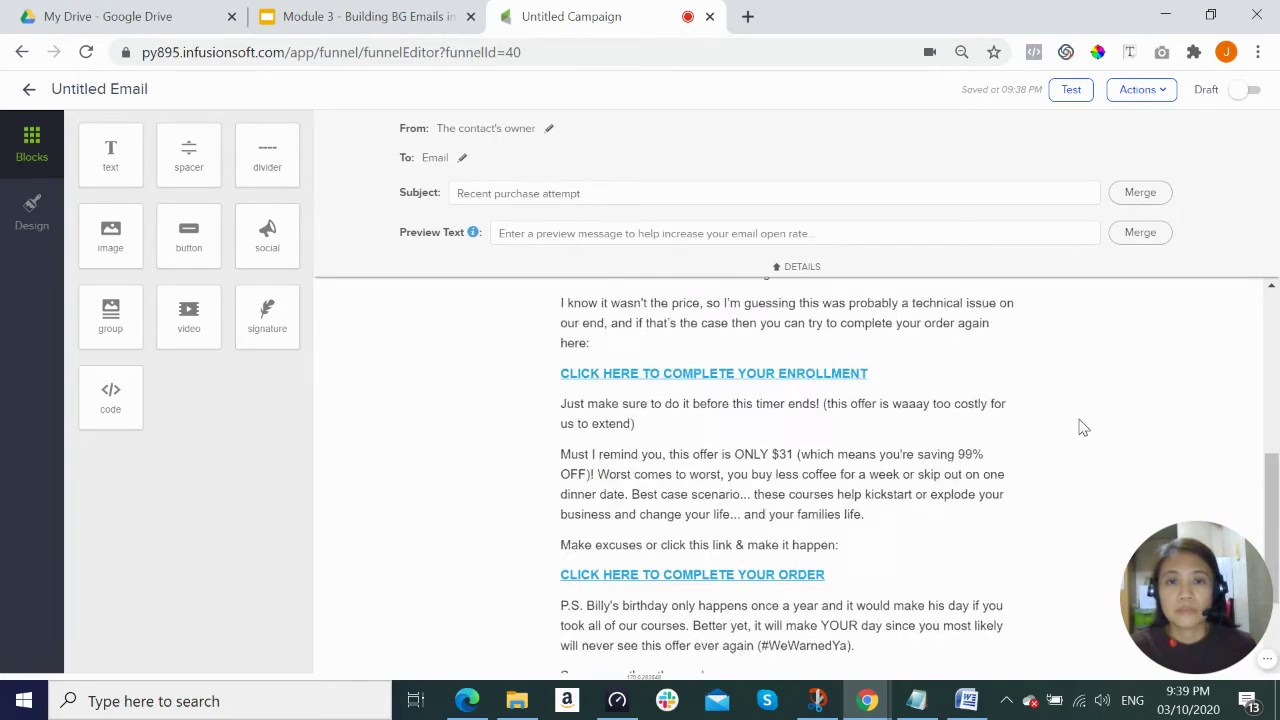
click(1157, 97)
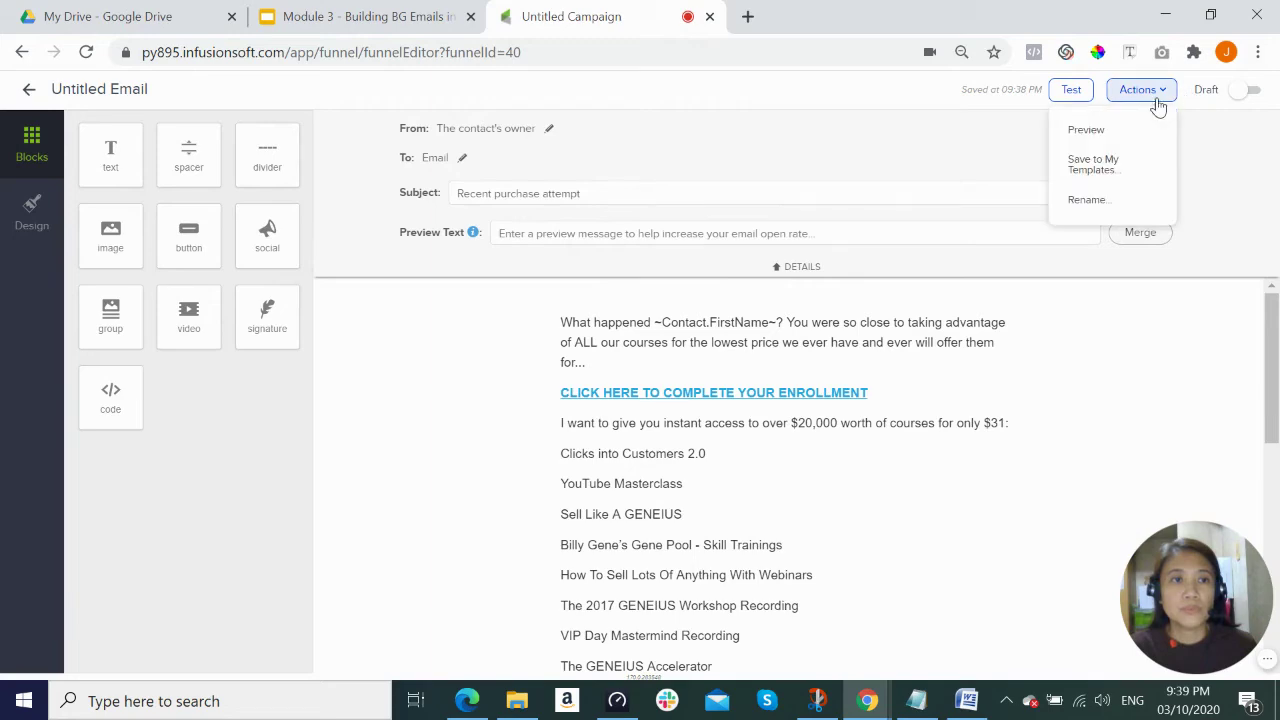
click(1112, 133)
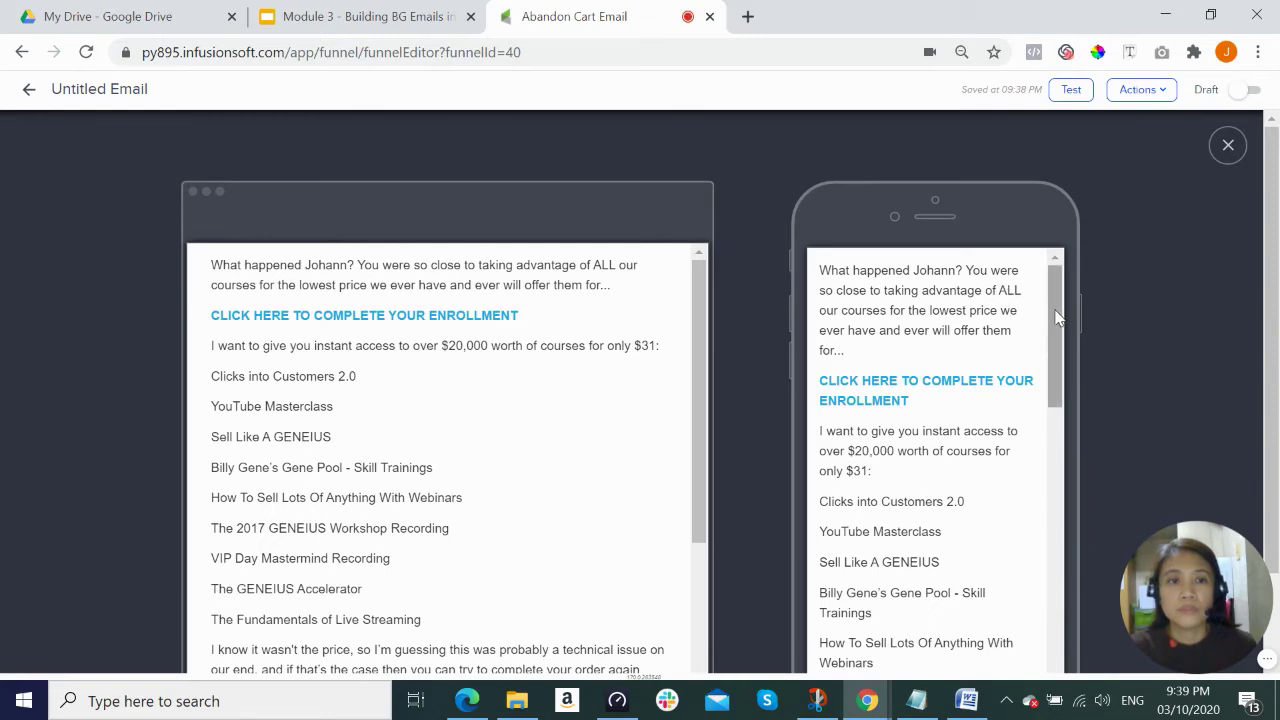
scroll(1063, 320, down, 8)
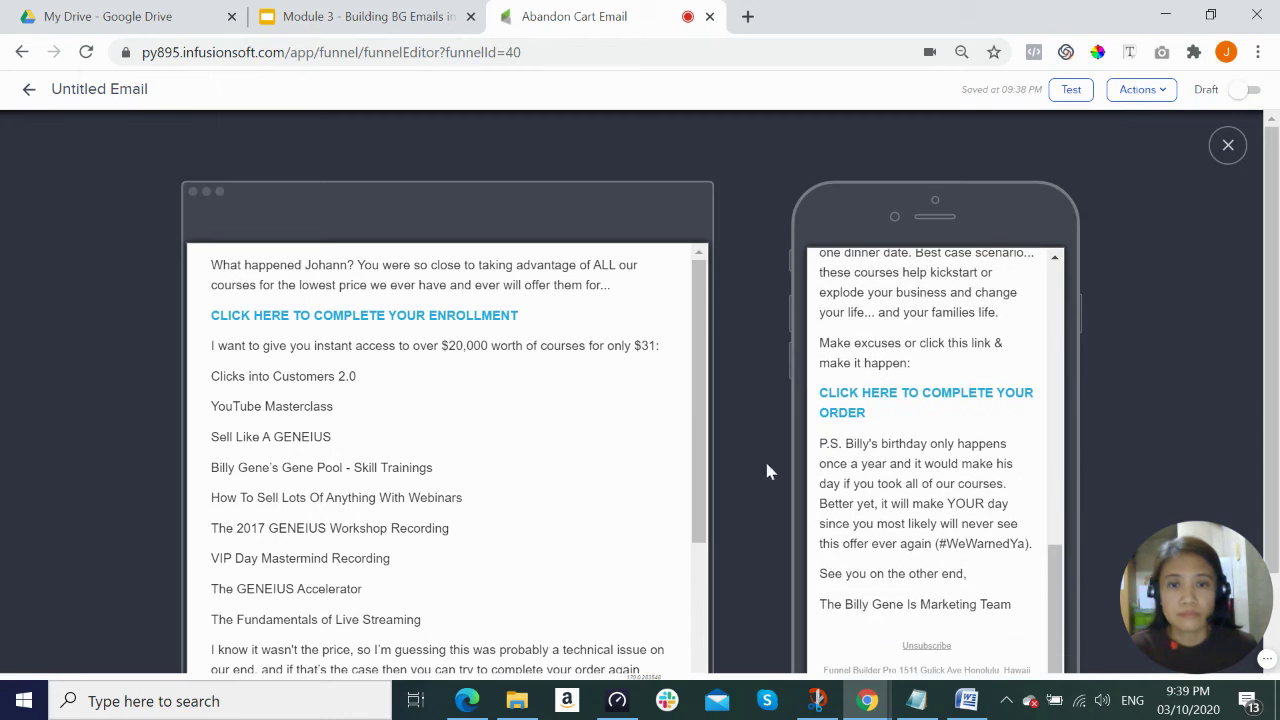
scroll(703, 480, down, 4)
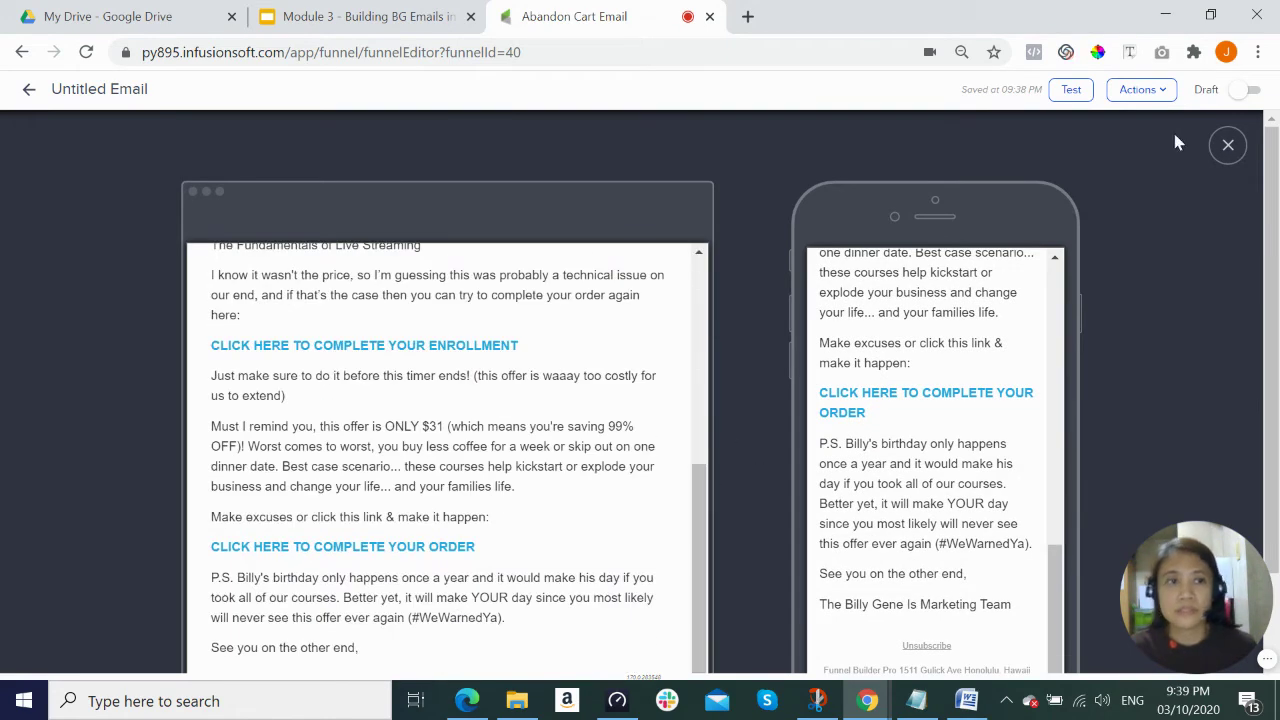
click(1228, 145)
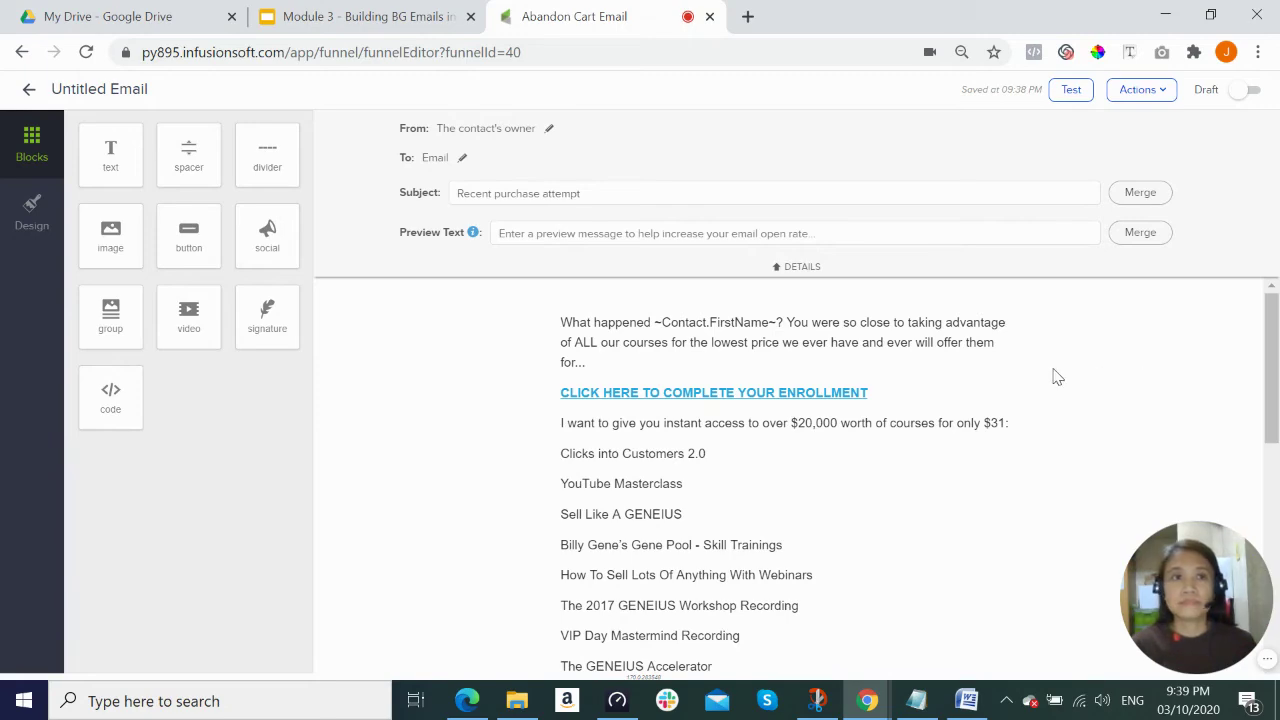
scroll(1057, 376, down, 6)
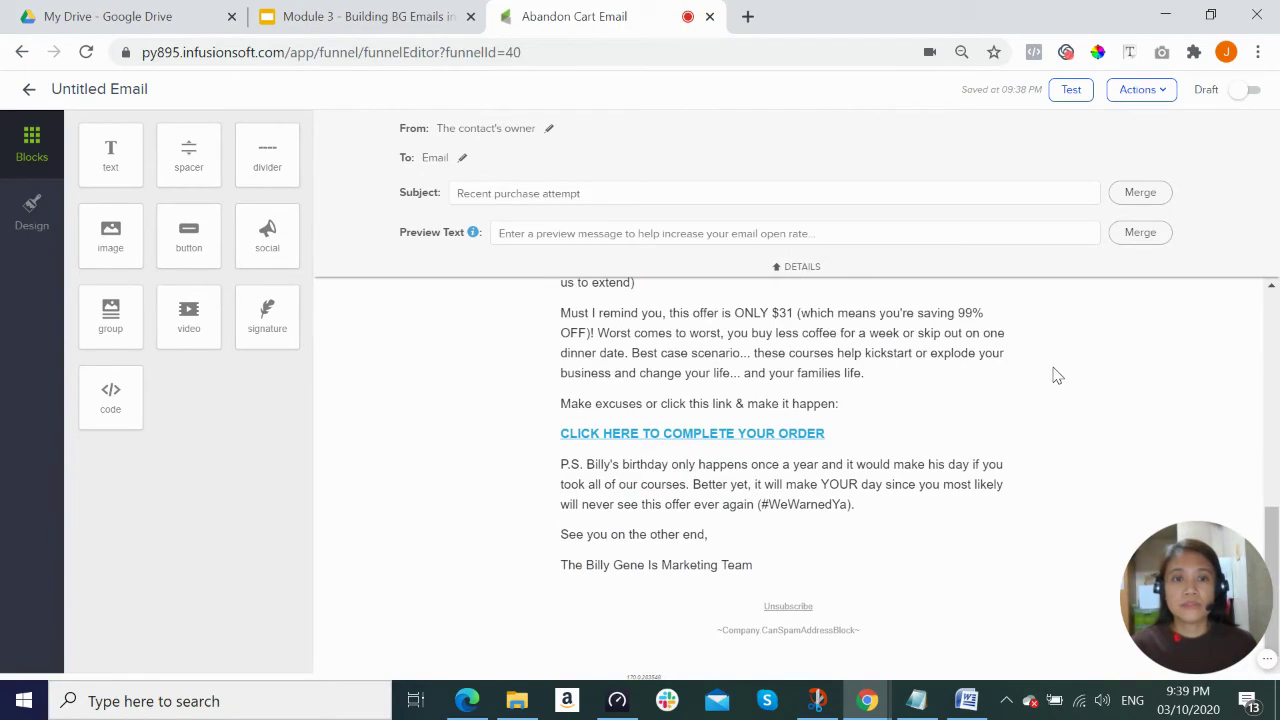
scroll(1057, 376, up, 8)
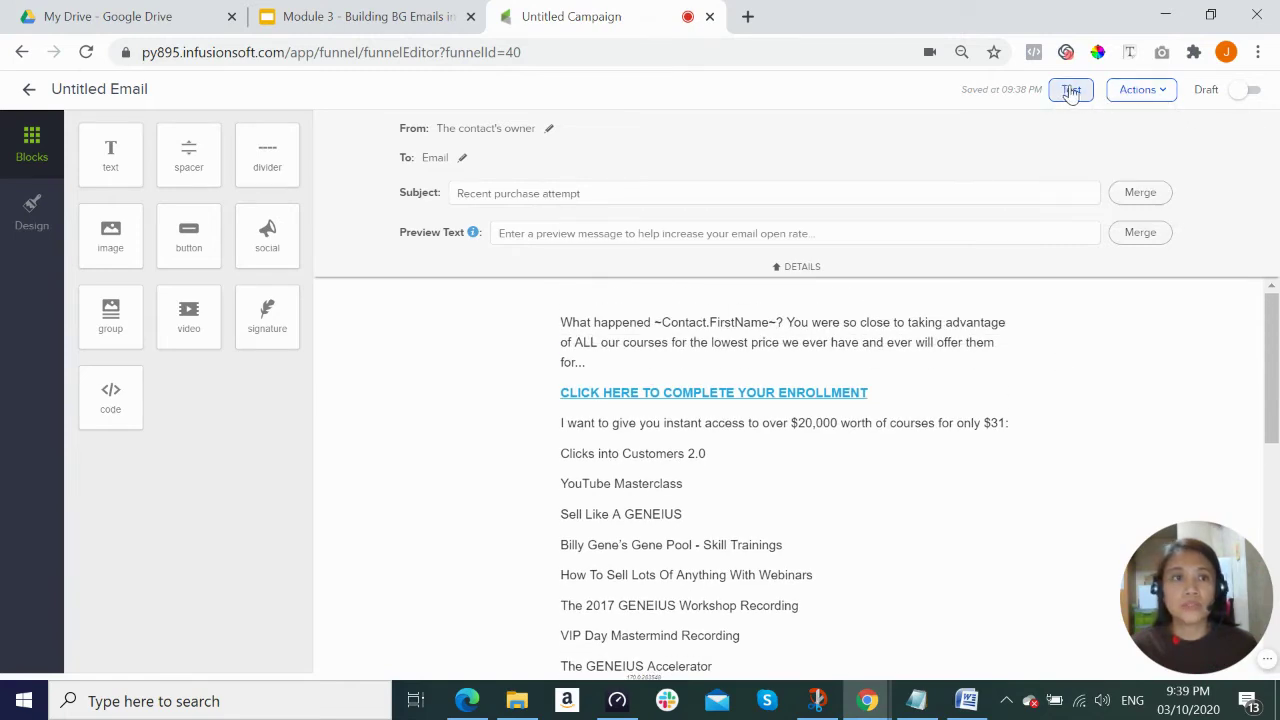
Rename the untitled email as "Abandon Cart Email" and save the new name.
mouse_move(1174, 101)
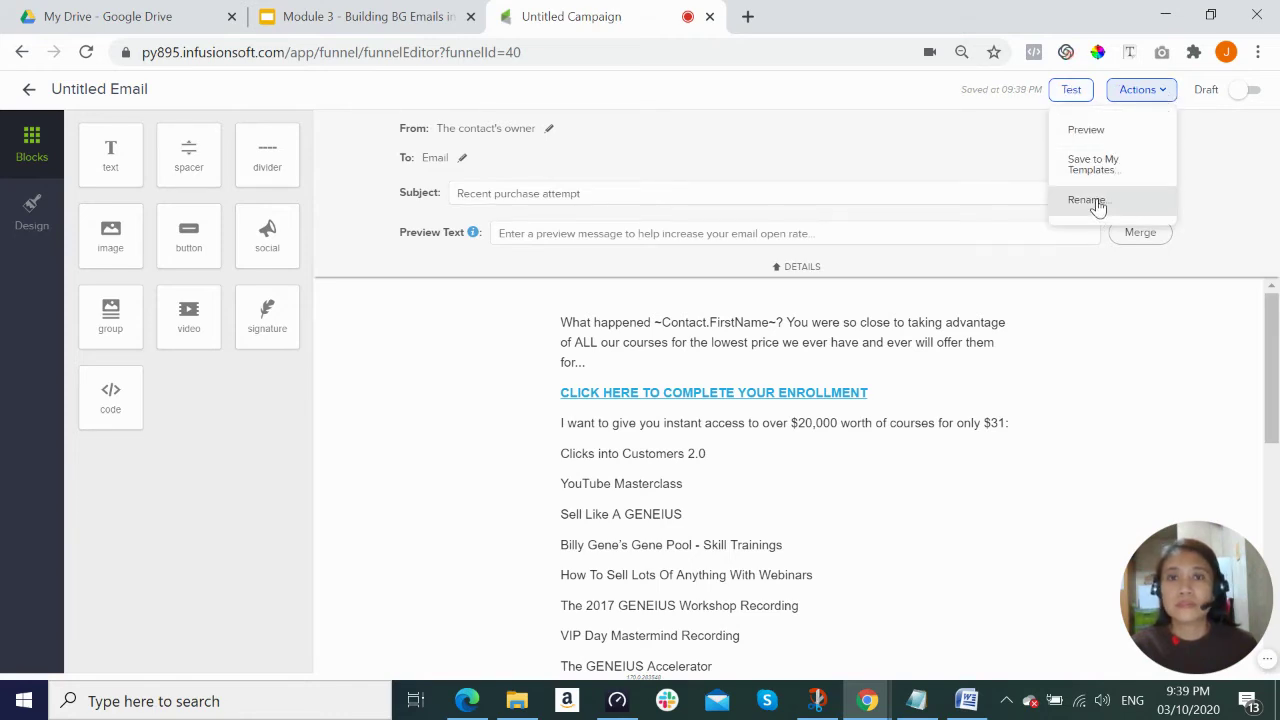
click(1097, 203)
text(Abandon Cart Email)
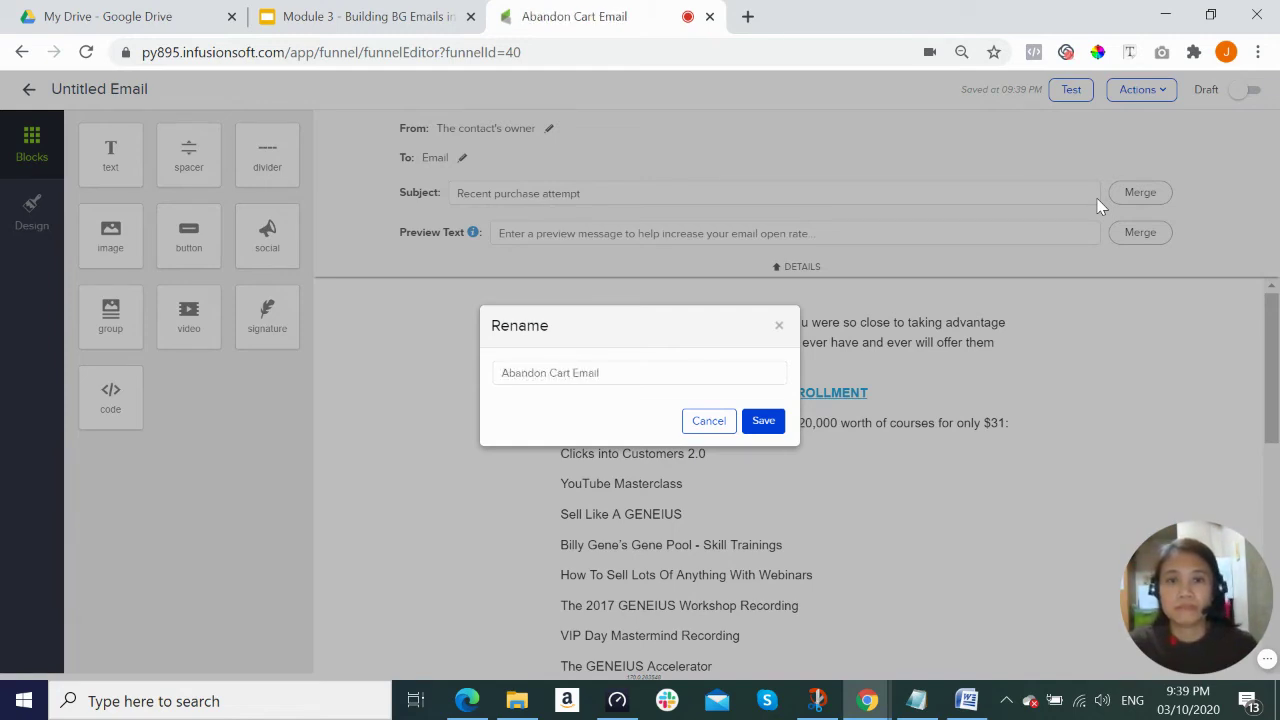
click(760, 426)
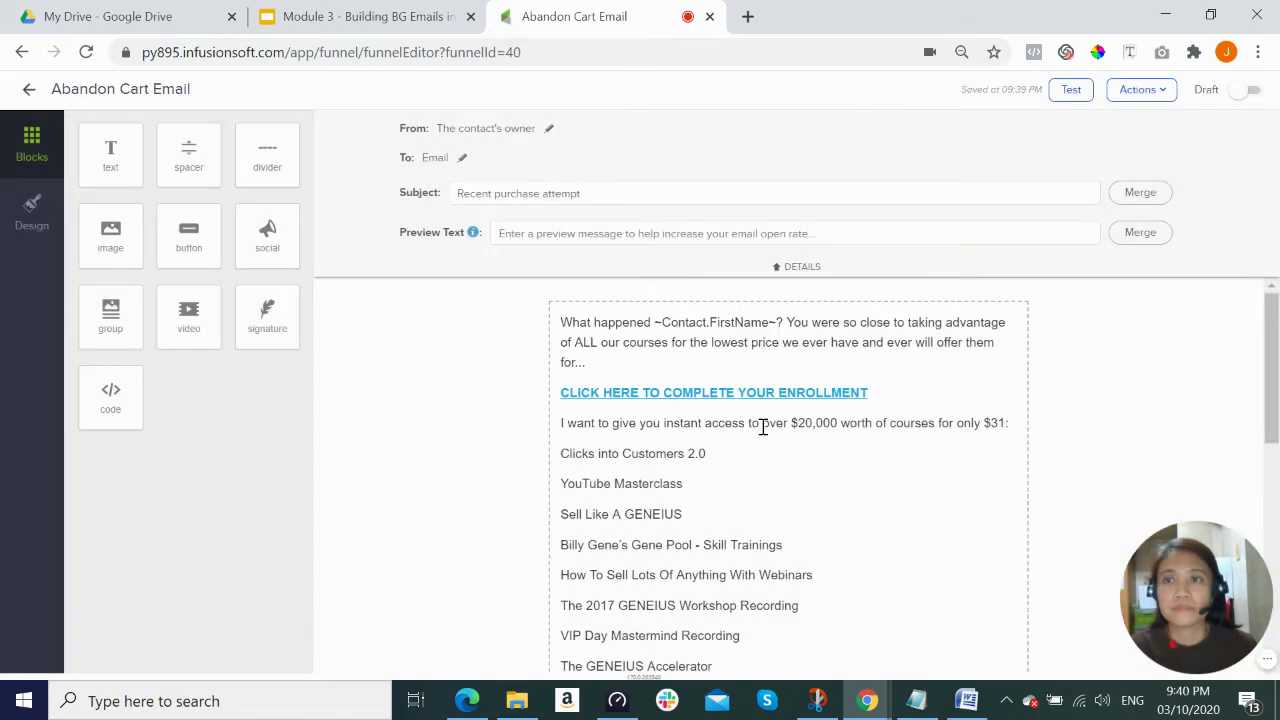
Switch the email from Draft to Ready, look over its body and return to the sequence.
click(1242, 97)
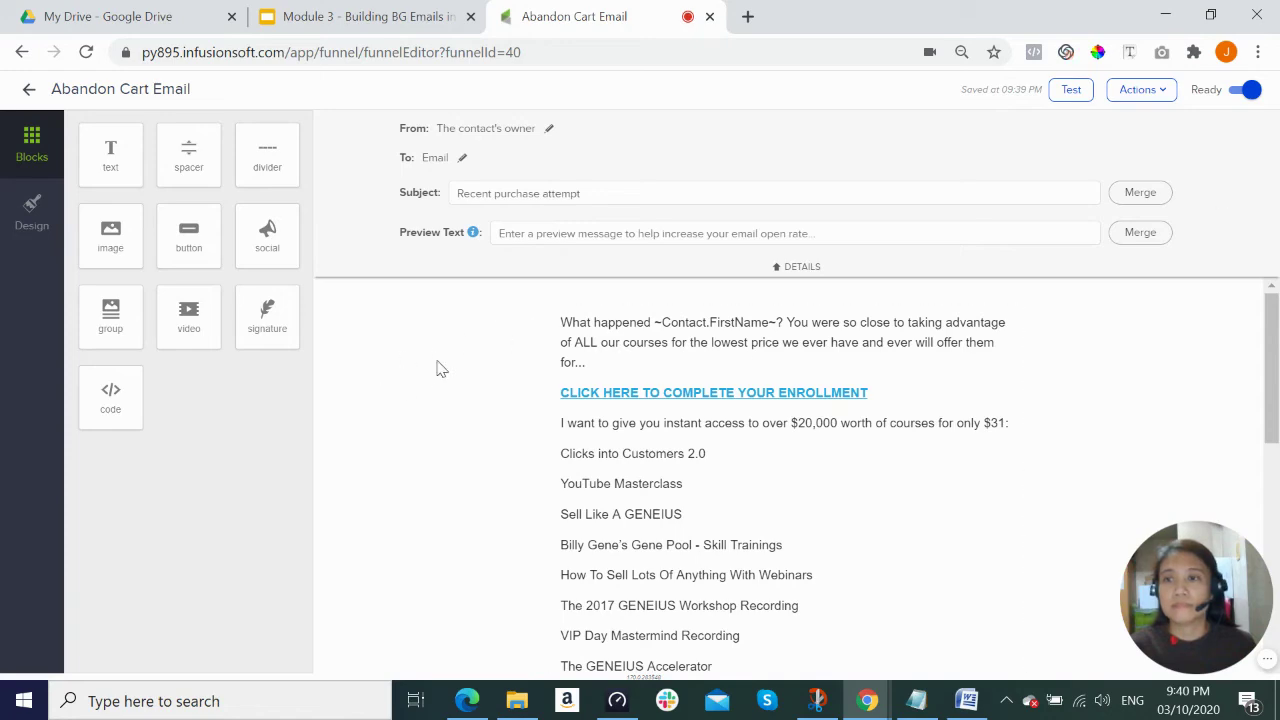
scroll(440, 368, down, 2)
scroll(438, 366, down, 3)
scroll(438, 366, up, 5)
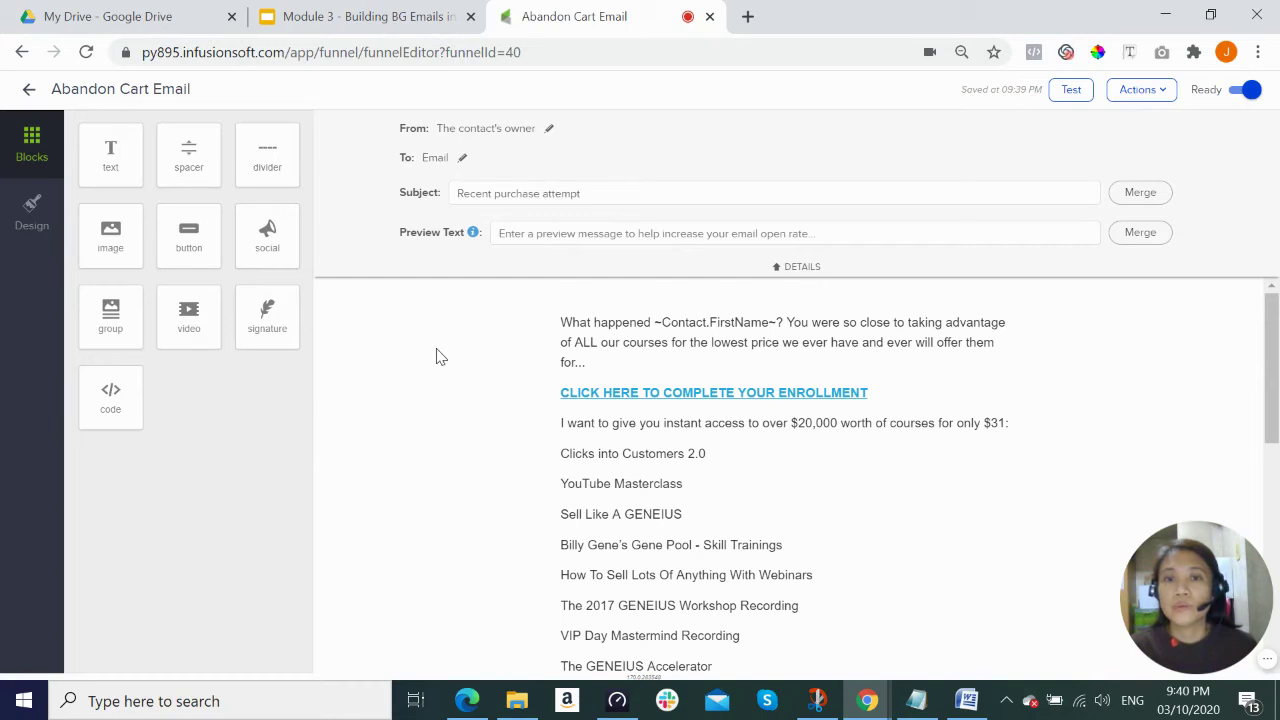
click(28, 91)
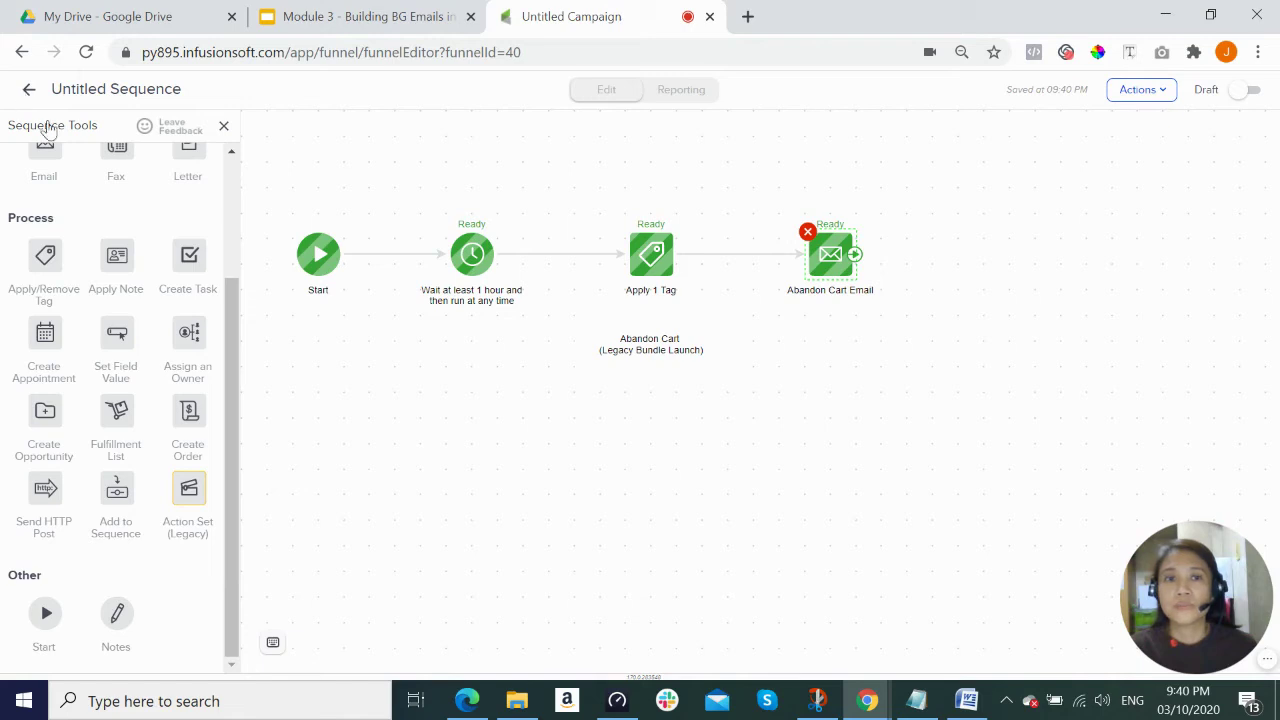
Rename the untitled sequence as "Abandon Cart Email Sequence" and save the new name.
click(478, 414)
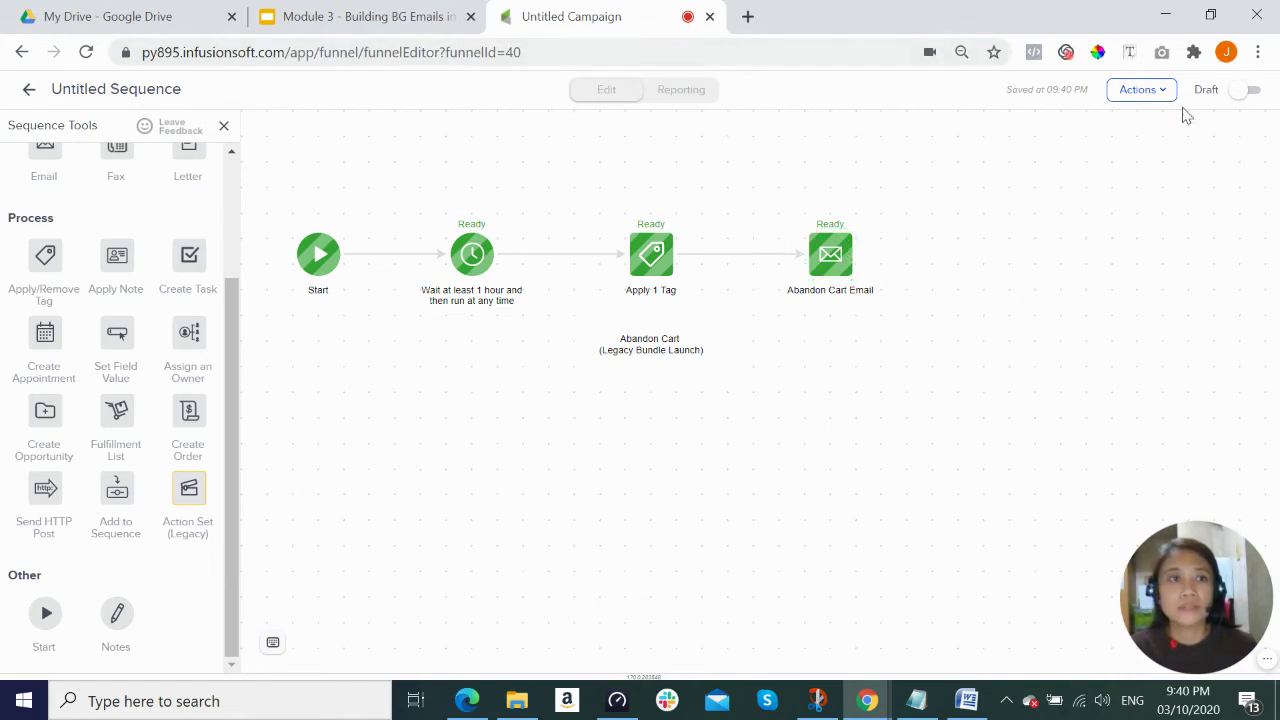
click(1140, 90)
click(1088, 131)
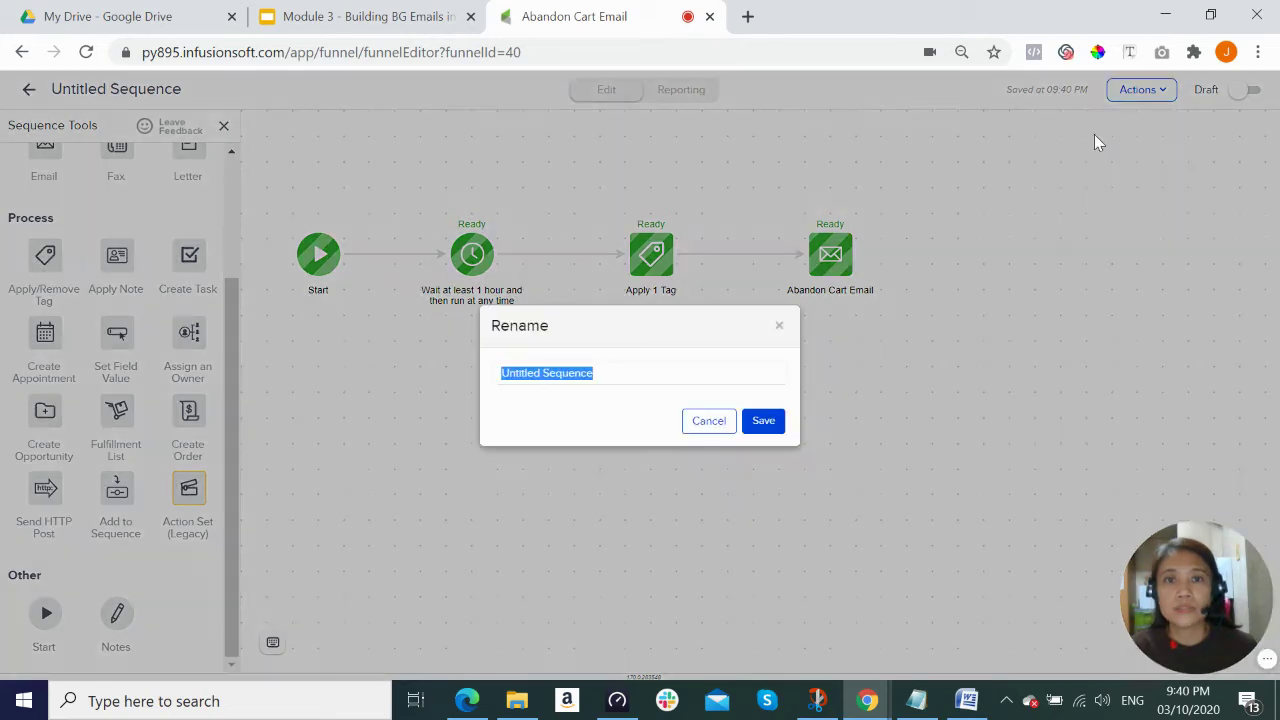
text(Abandon Car)
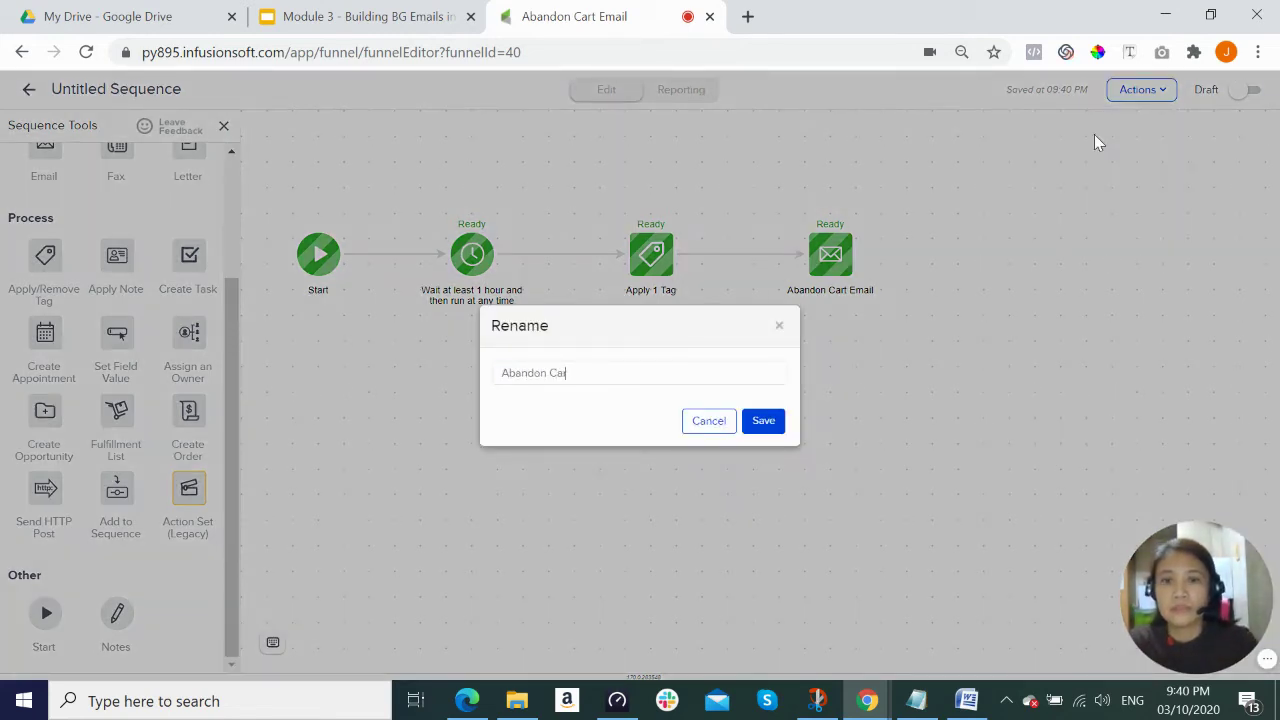
text(t Email Sequence)
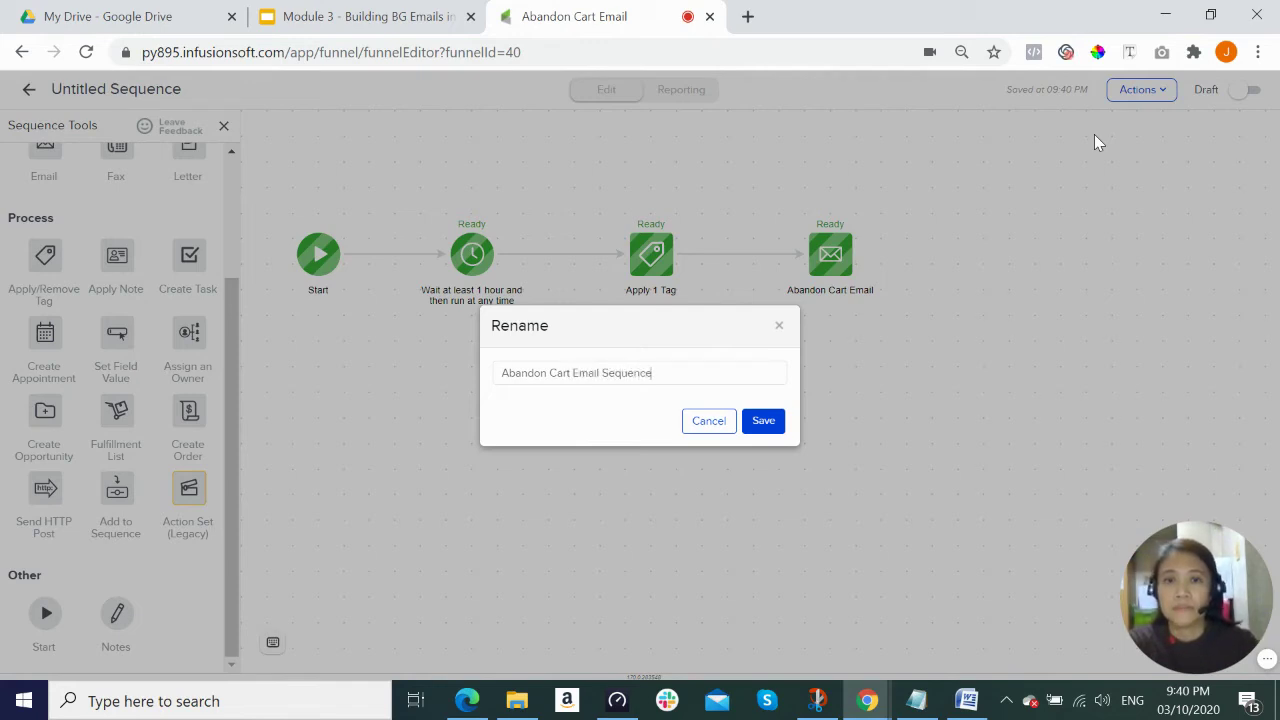
click(764, 428)
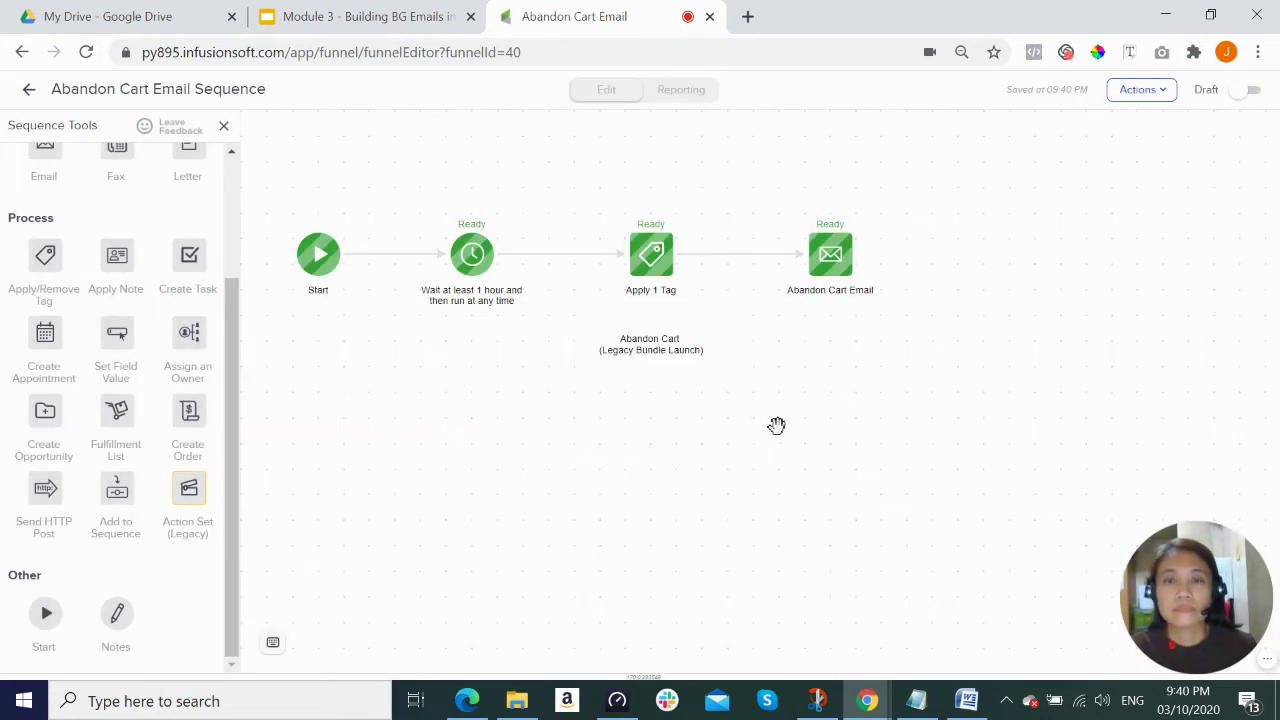
Add a note above the Apply 1 Tag step in the sequence with the text "Abandon Cart Email Sequence".
drag(113, 603, 593, 143)
text(A)
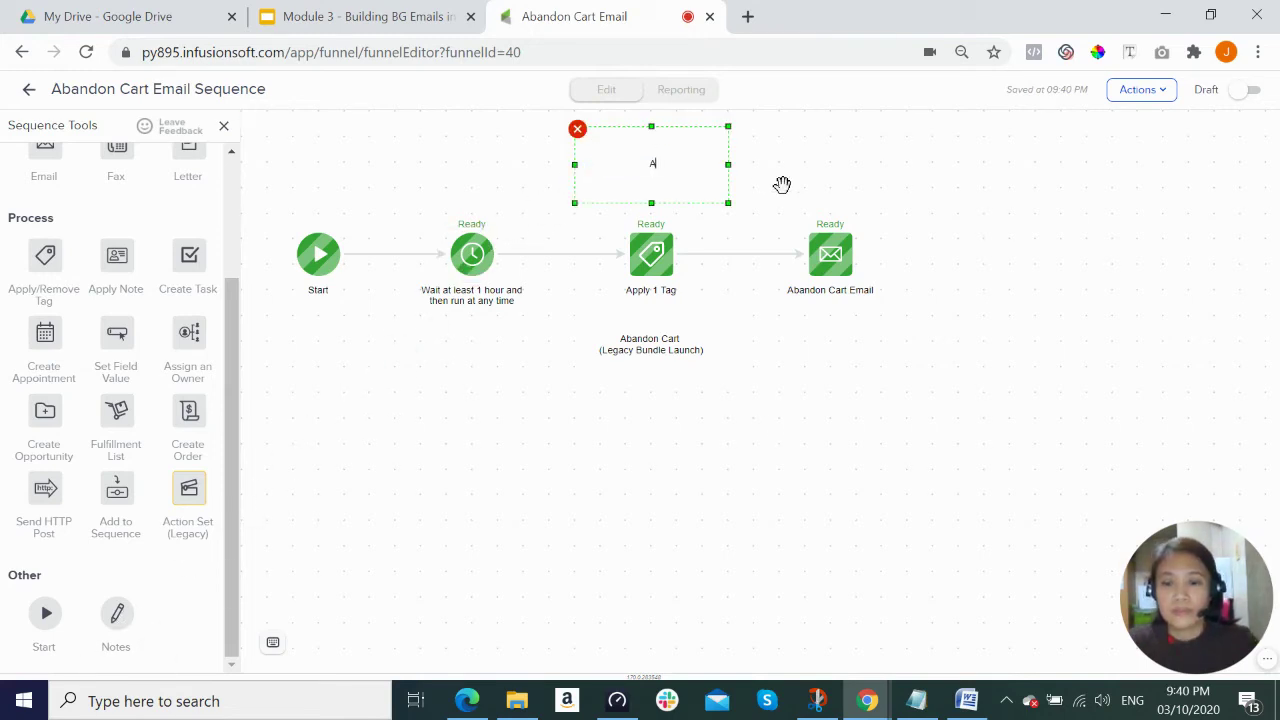
text(bandon Cart)
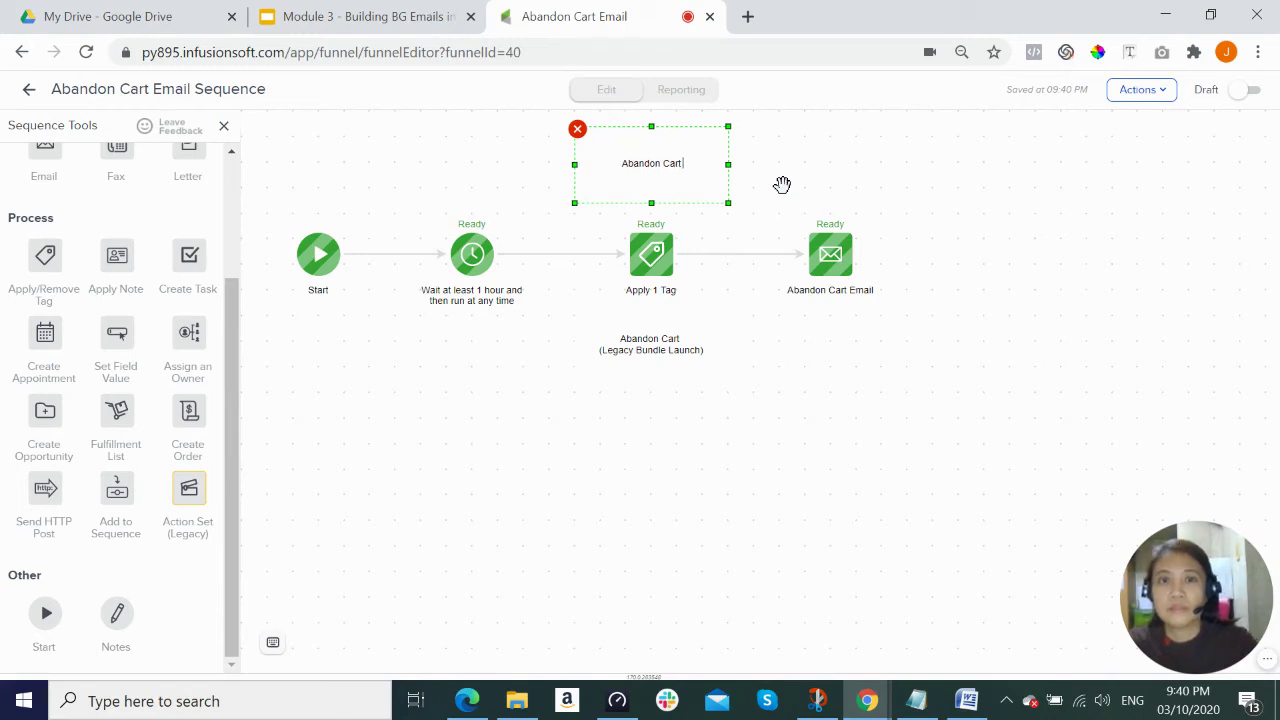
text( Ema)
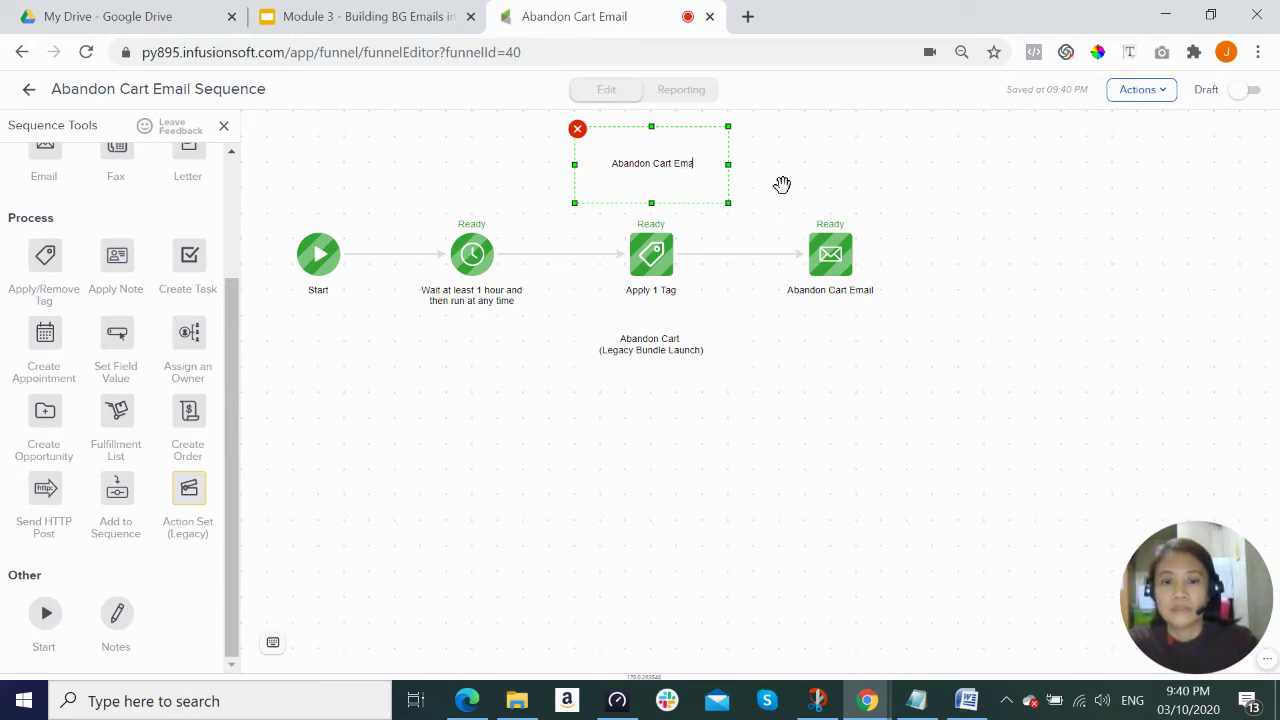
text(il Sequence)
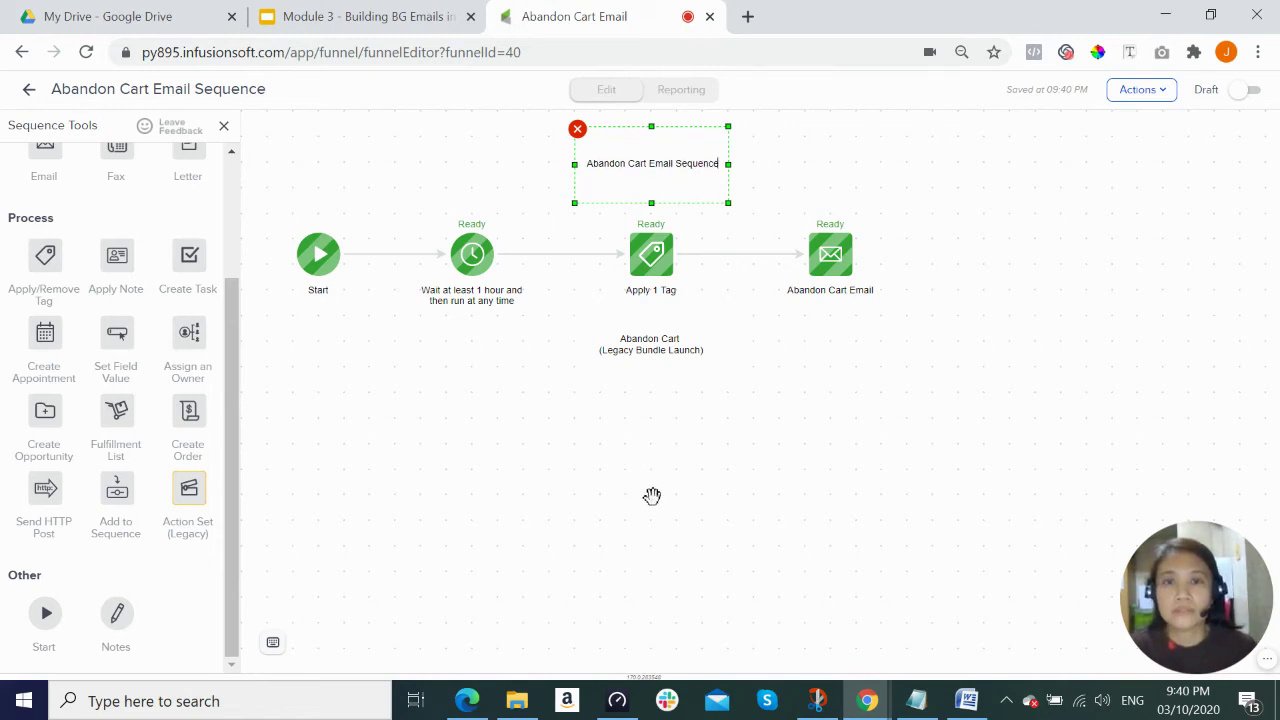
Finish the note, leave the Abandon Cart Email Sequence and open the untitled sequence above the Purchased note.
click(704, 472)
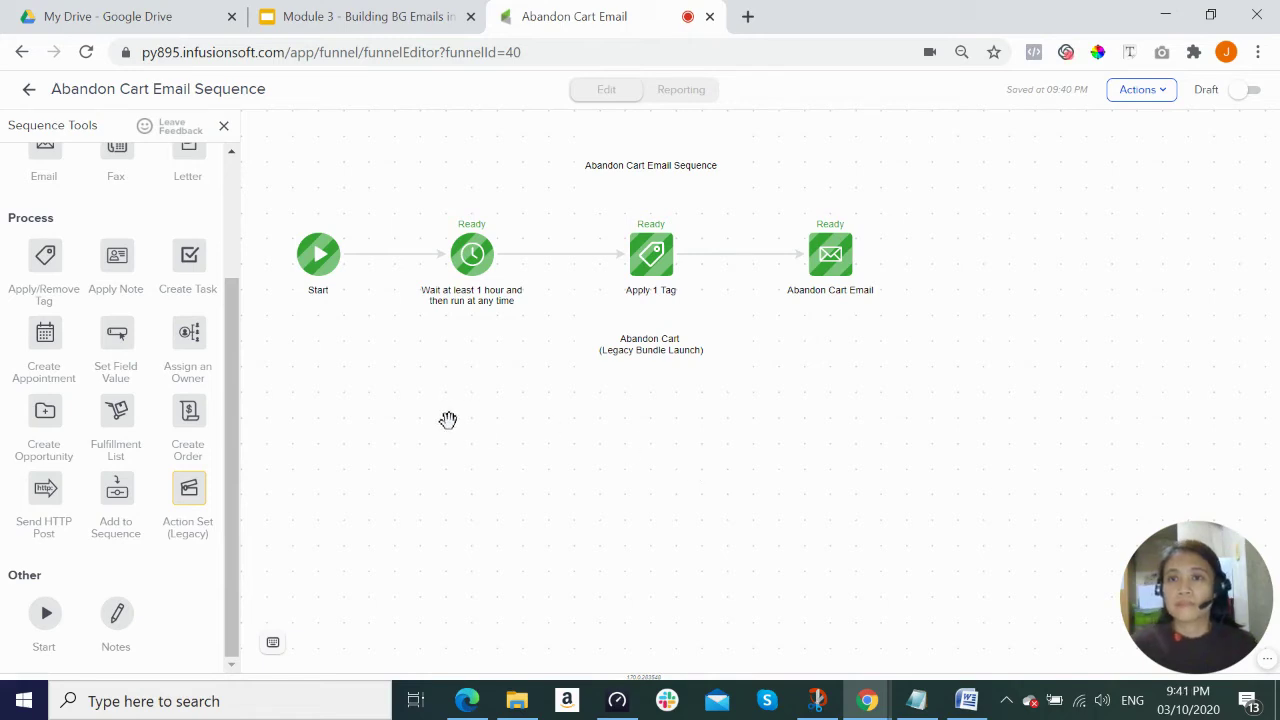
click(28, 90)
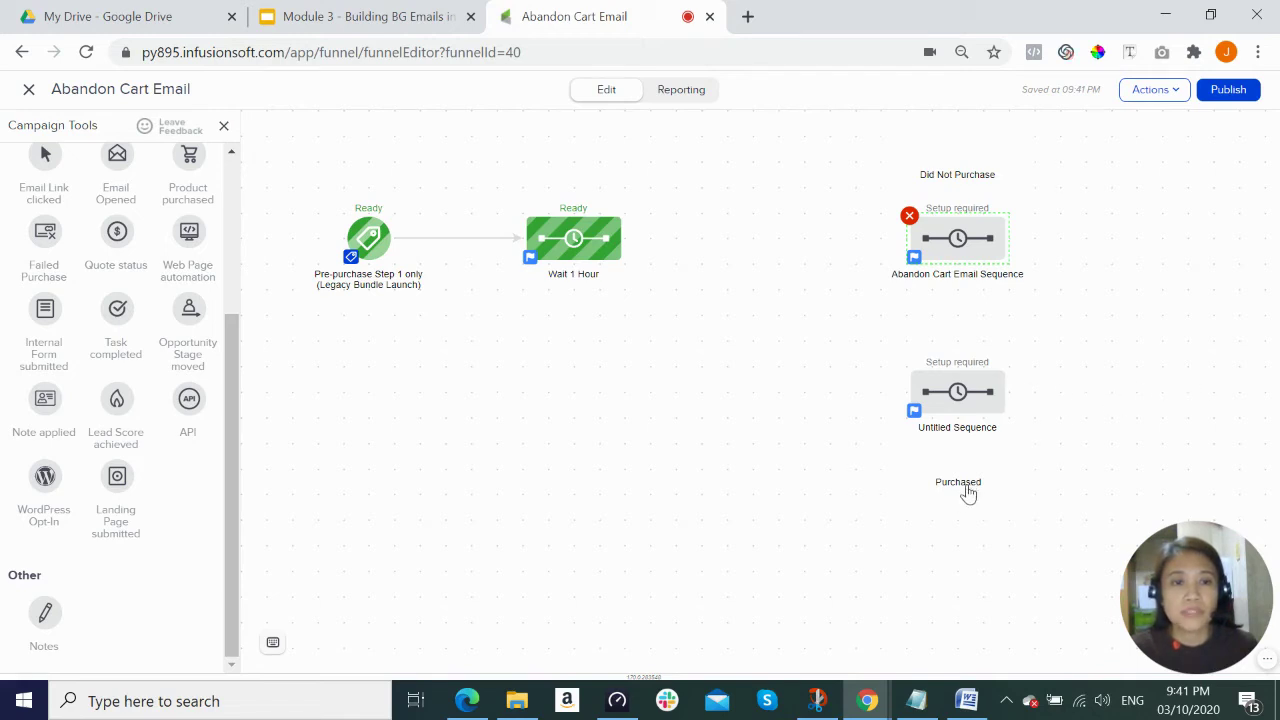
double_click(957, 394)
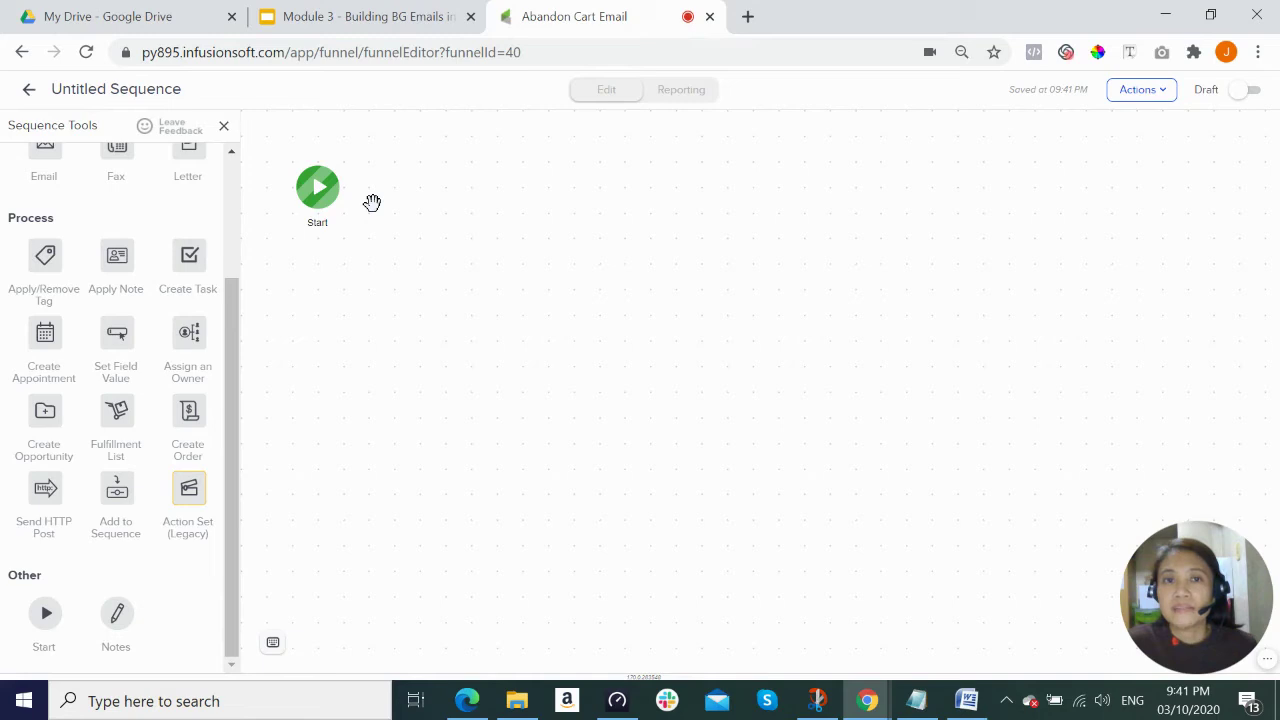
Rename the untitled sequence as "Nothing" and save the new name.
drag(226, 312, 243, 177)
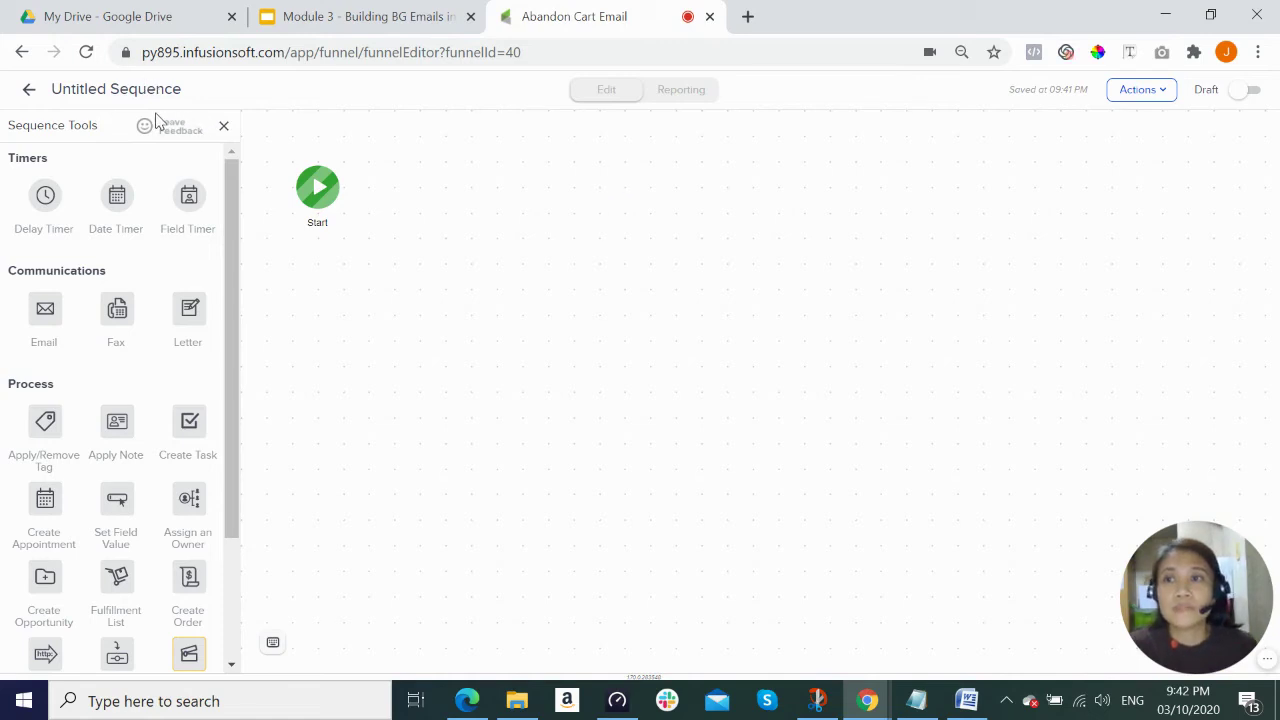
click(1131, 106)
click(1118, 134)
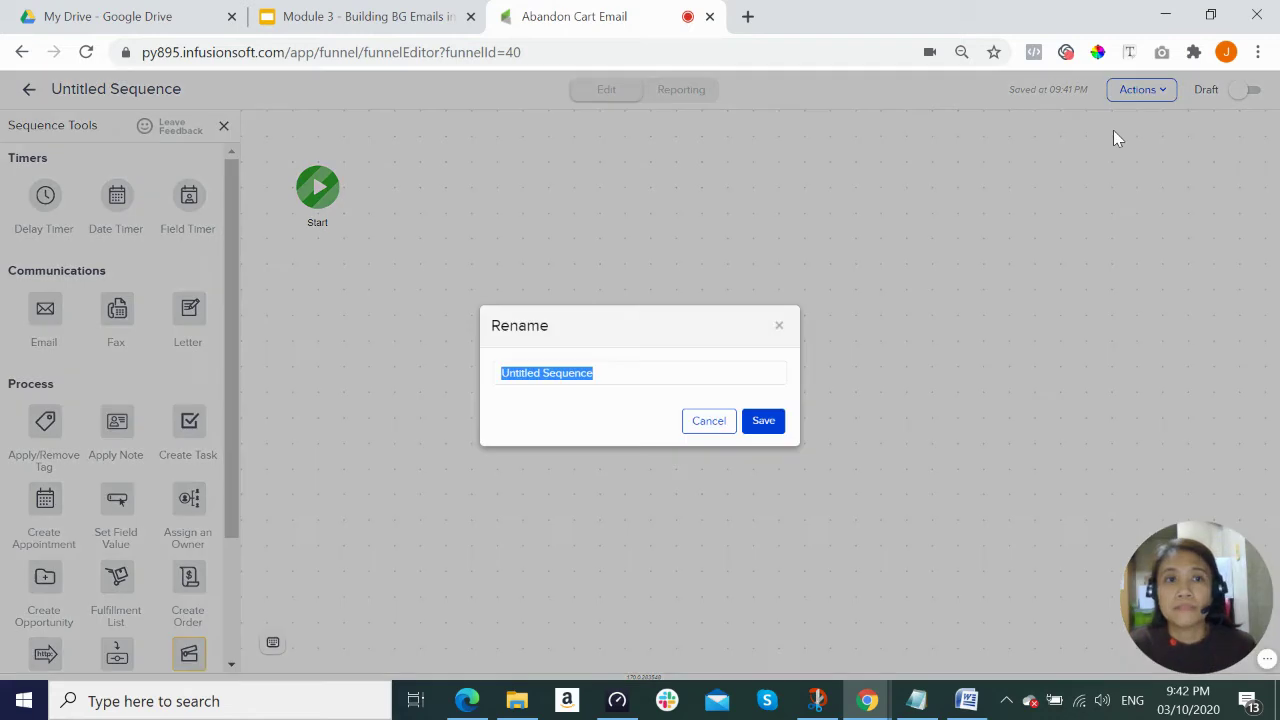
text(Nothin)
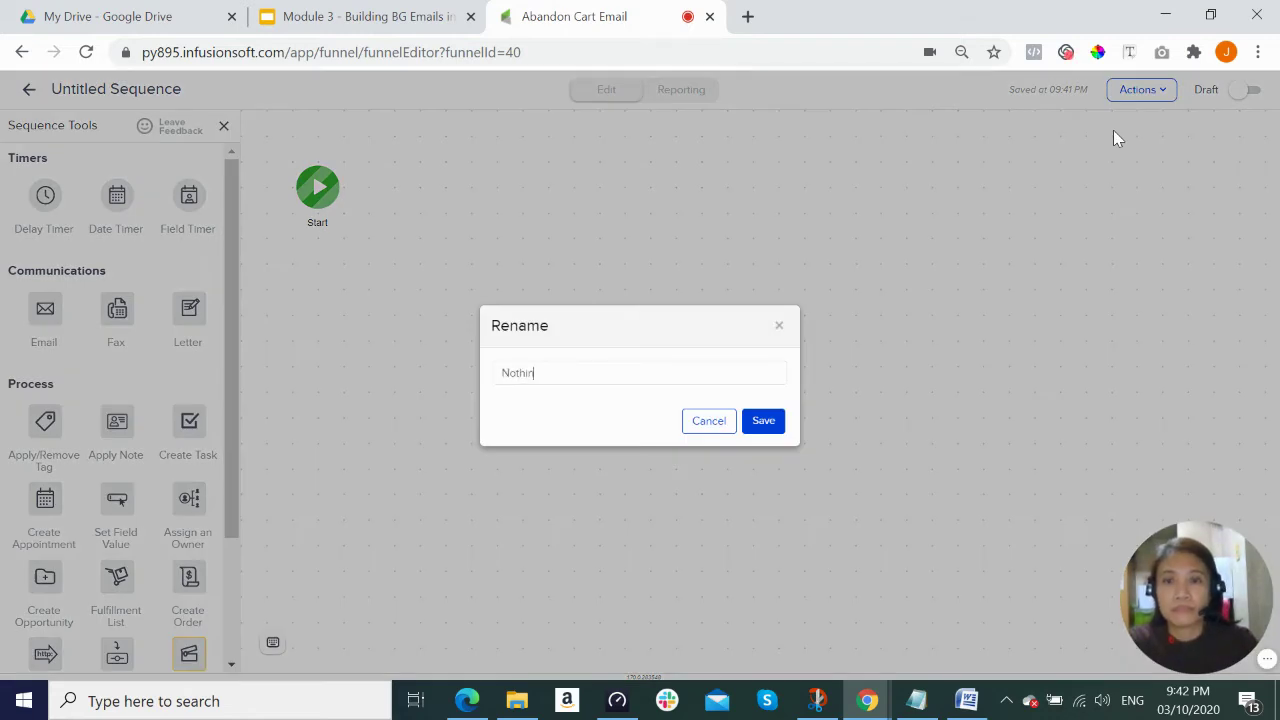
text(g)
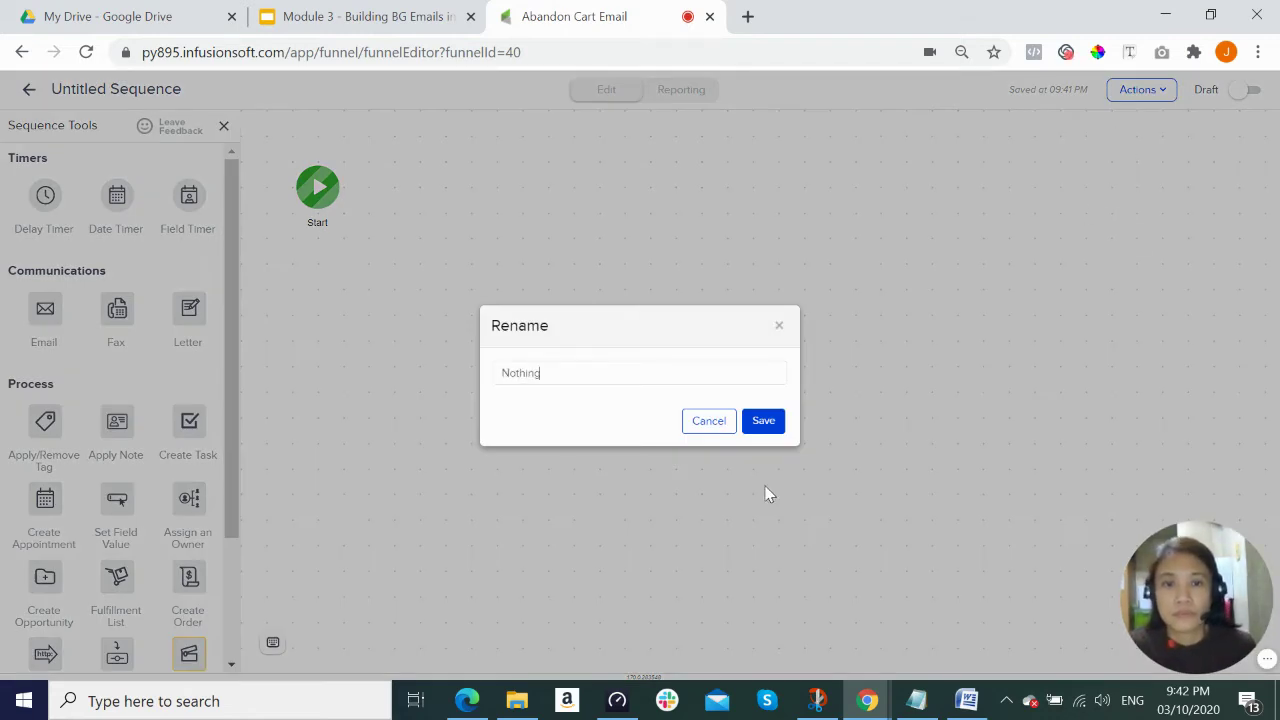
click(763, 421)
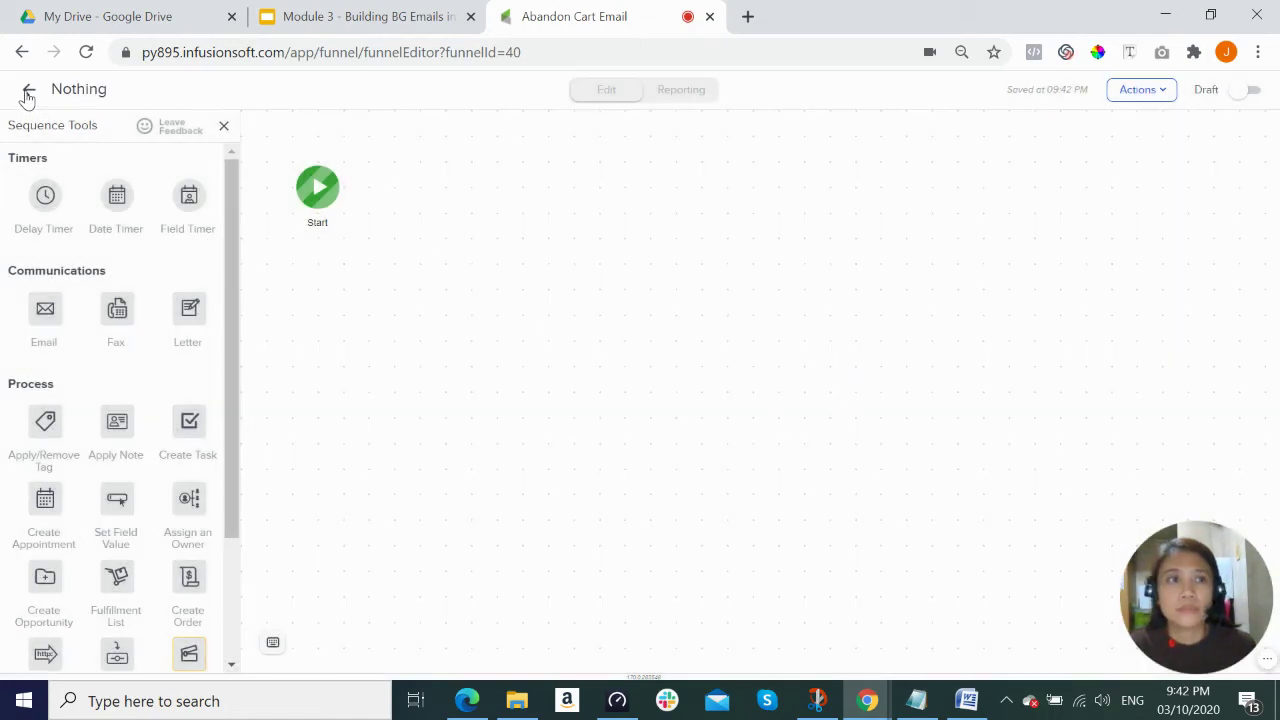
Switch both the Nothing sequence and the Abandon Cart Email Sequence from Draft to Ready, returning to the campaign canvas.
click(1243, 97)
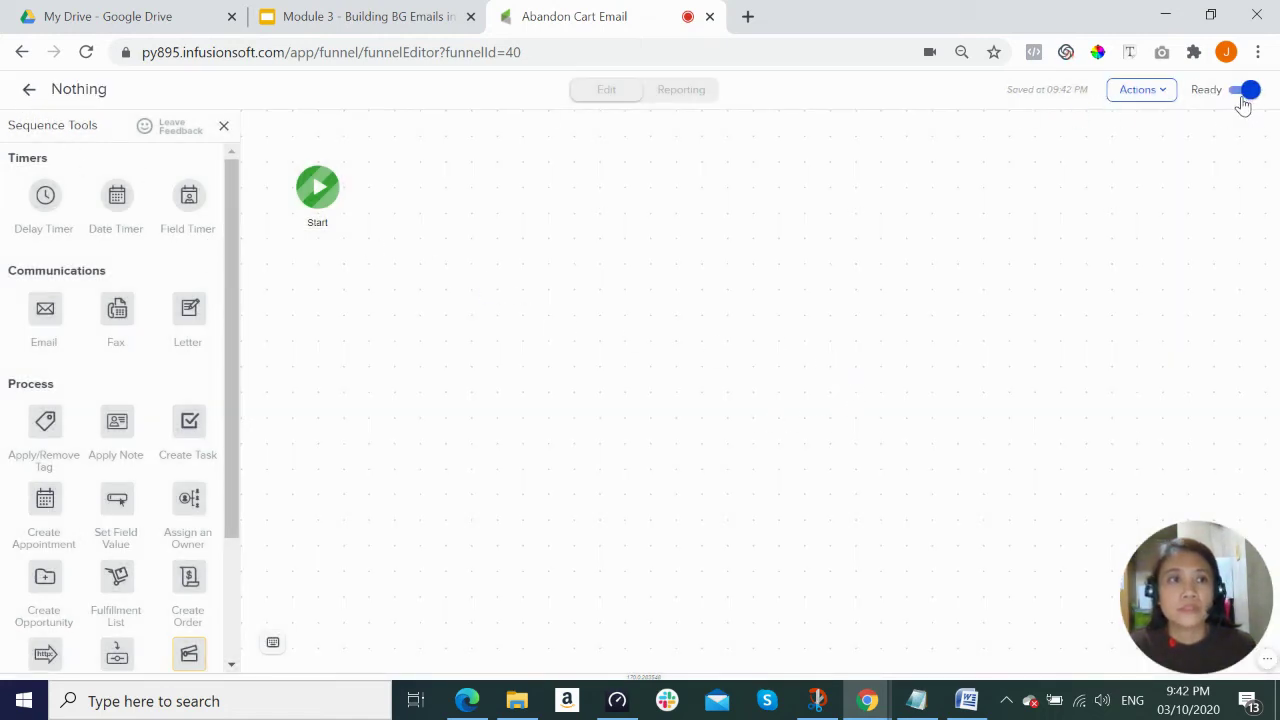
click(30, 93)
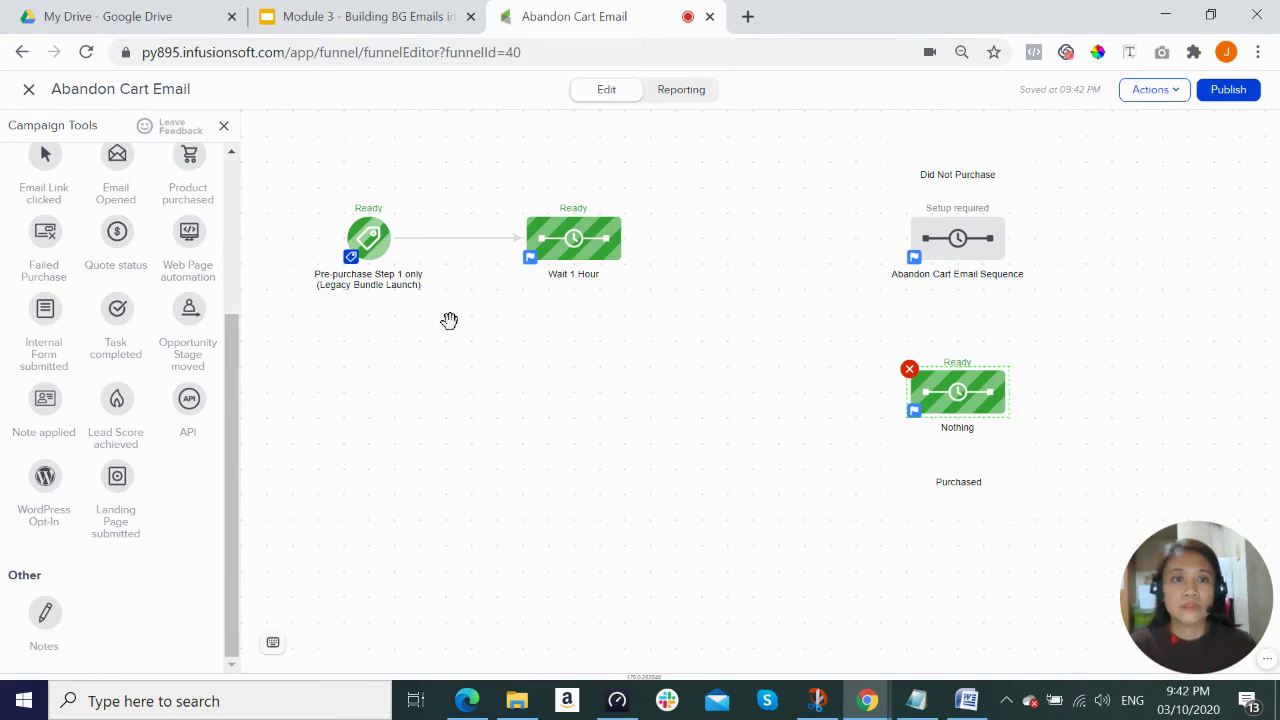
double_click(957, 240)
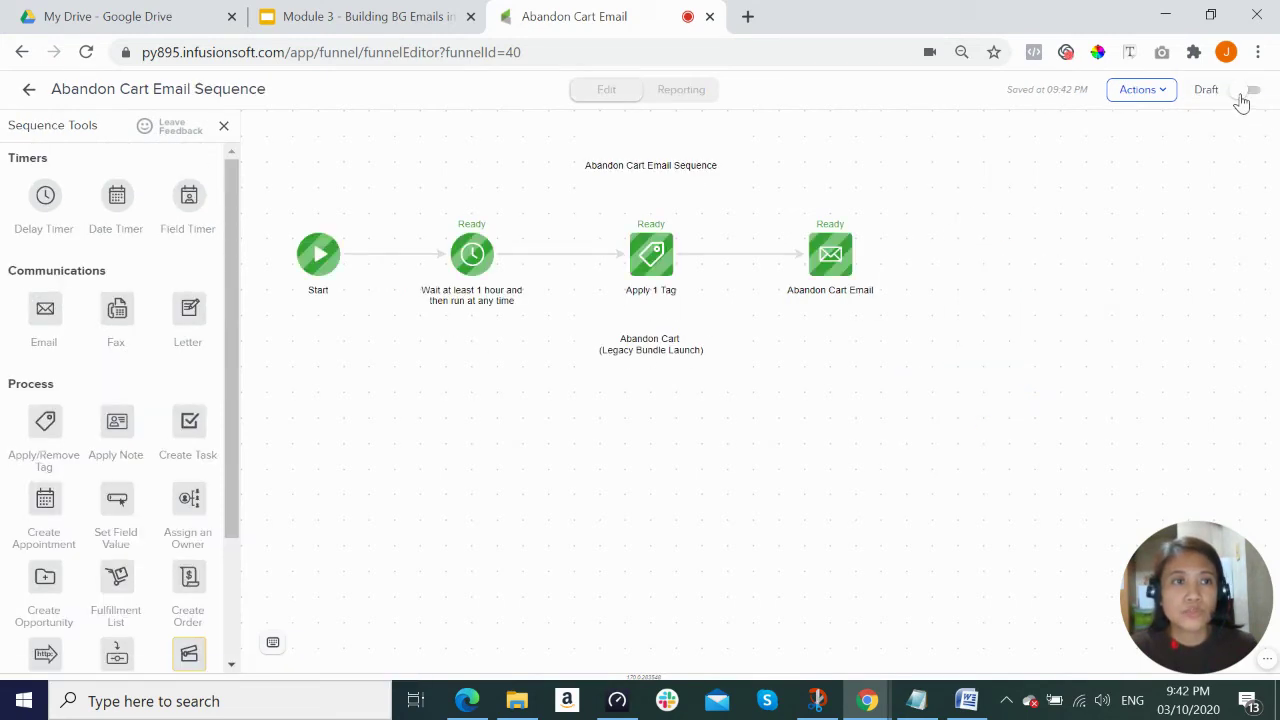
click(1242, 98)
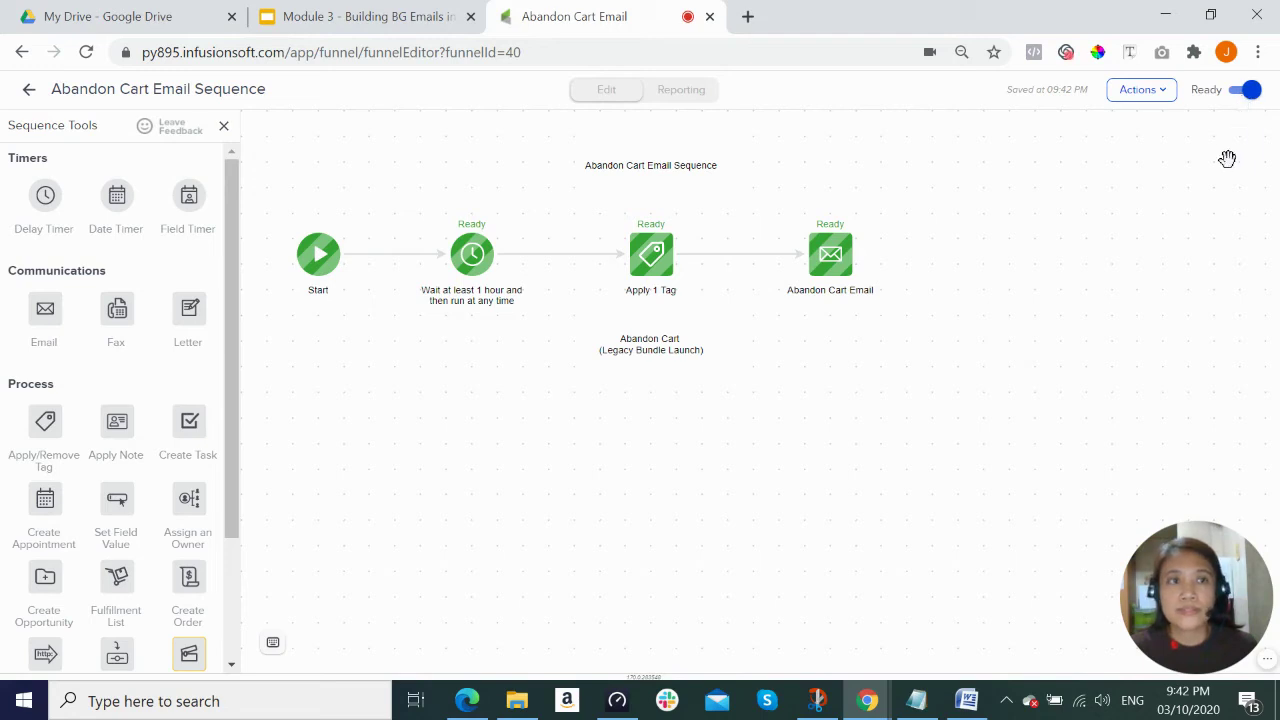
click(29, 89)
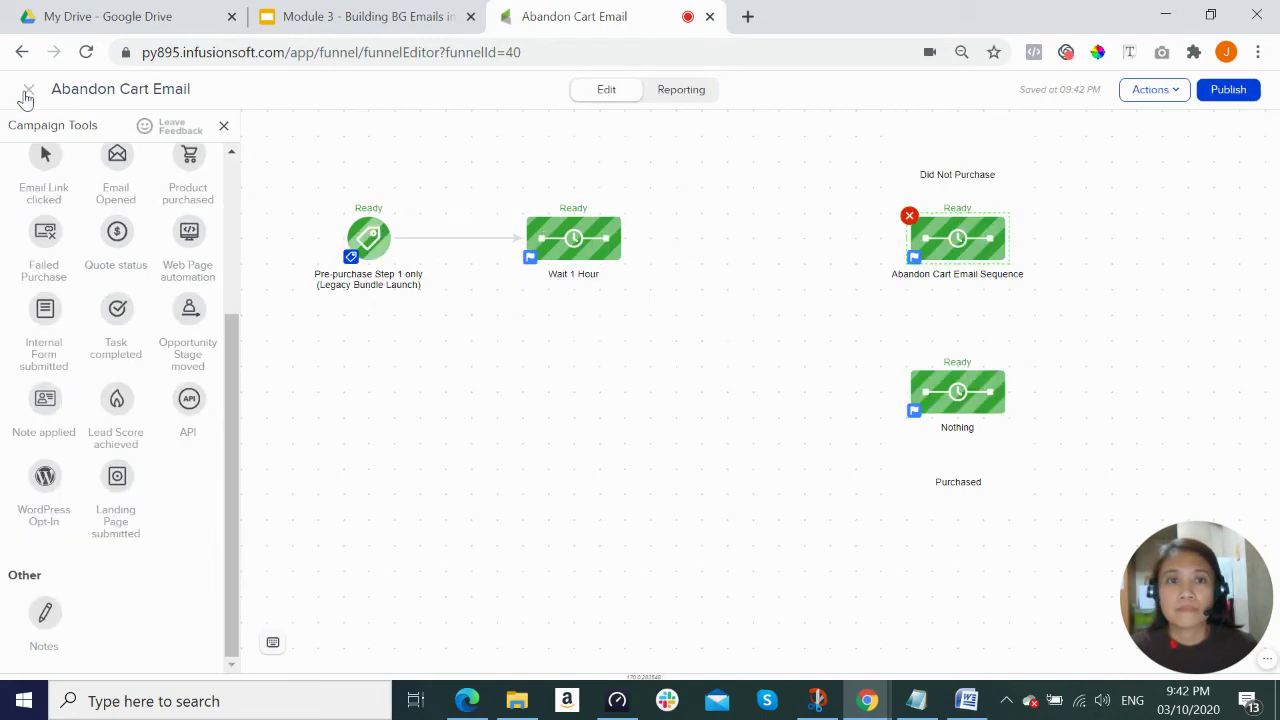
click(1082, 273)
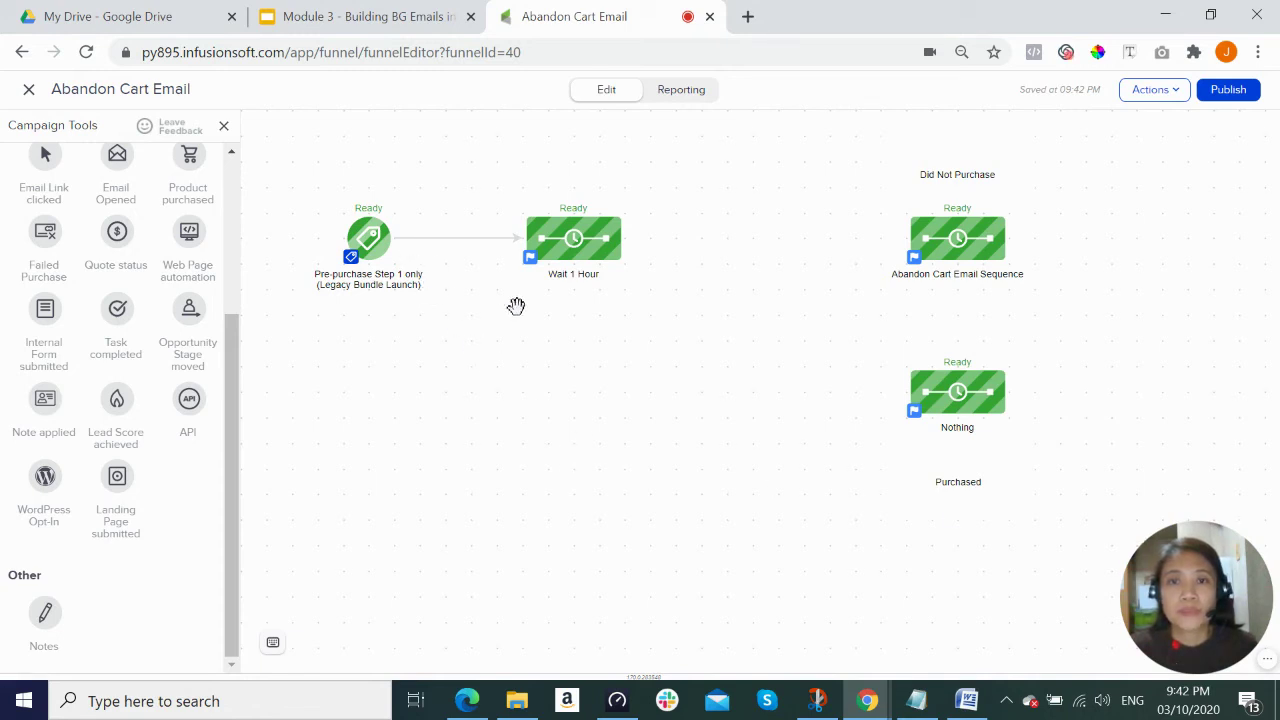
Connect Wait 1 Hour to both Abandon Cart Email Sequence and Nothing, and shift the decision diamond farther from Wait 1 Hour.
mouse_move(623, 242)
drag(624, 242, 902, 241)
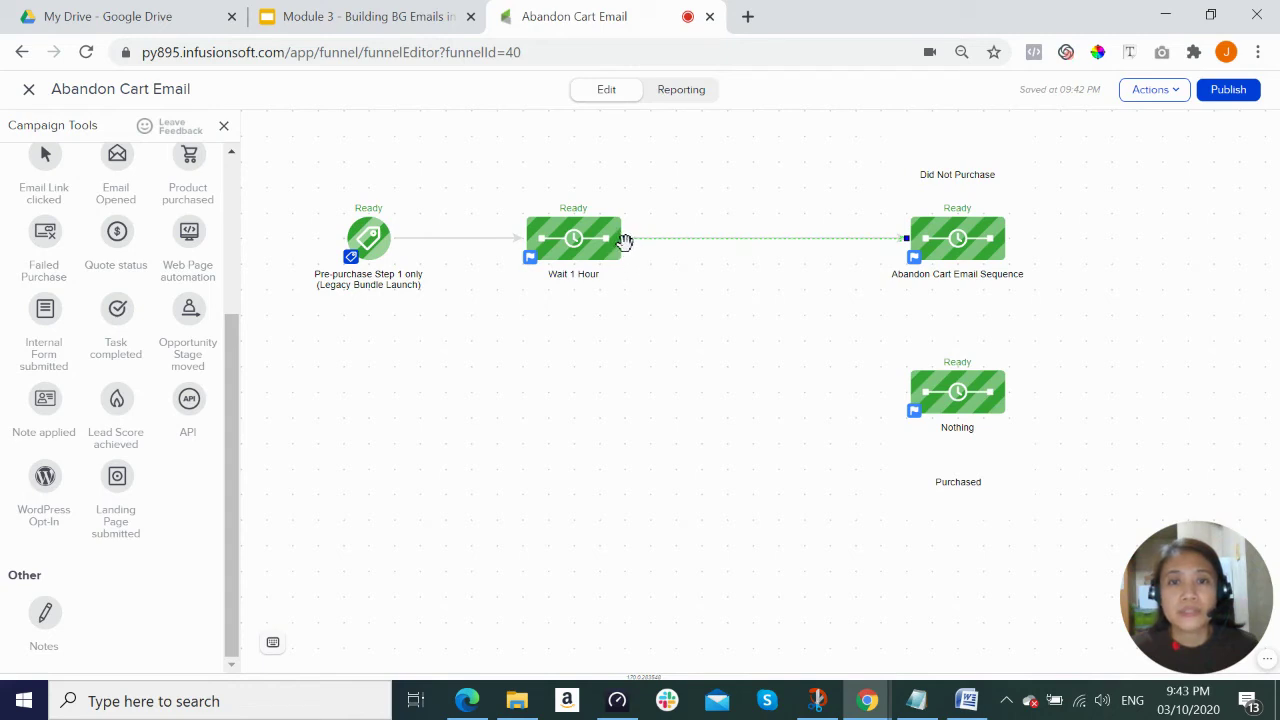
drag(622, 244, 907, 406)
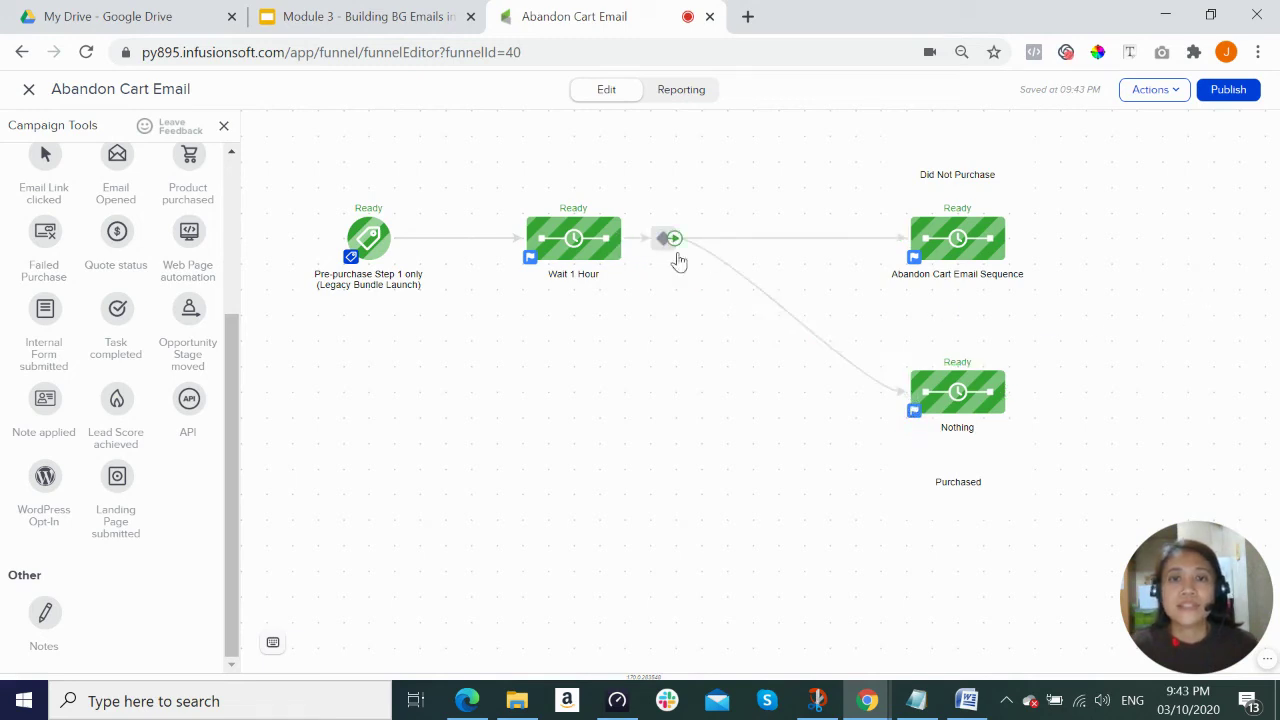
click(665, 246)
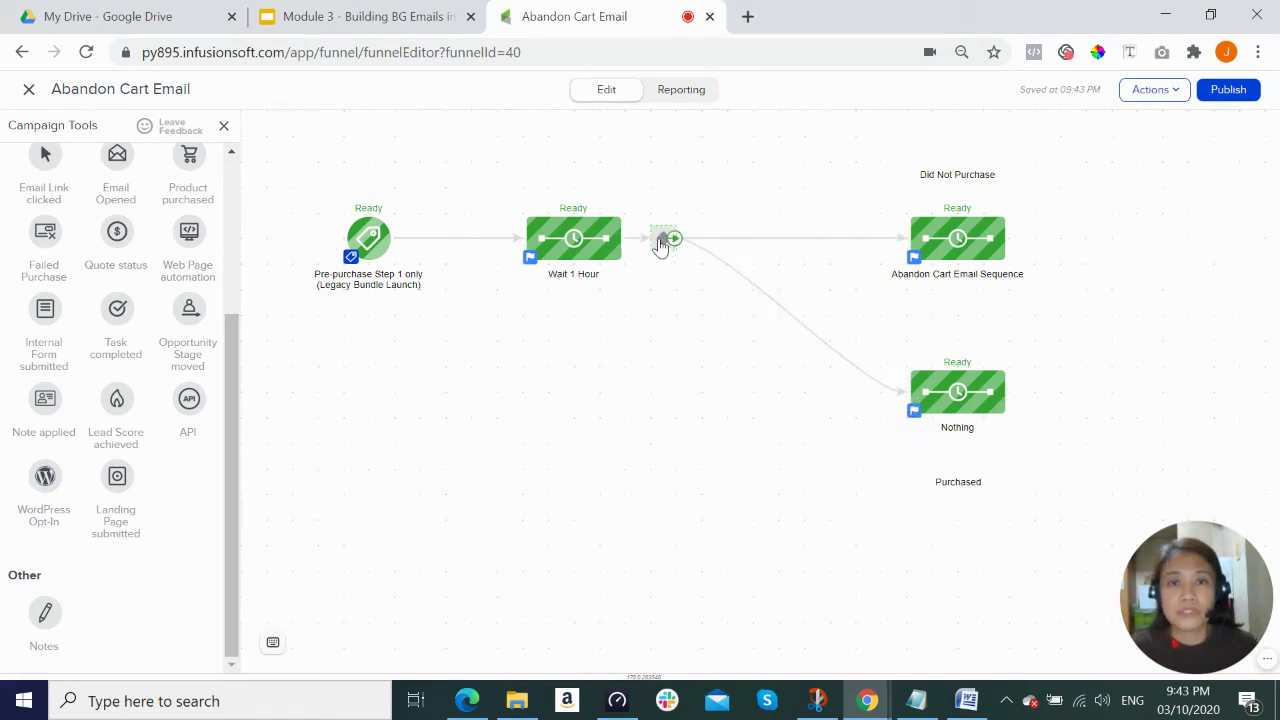
drag(713, 240, 714, 238)
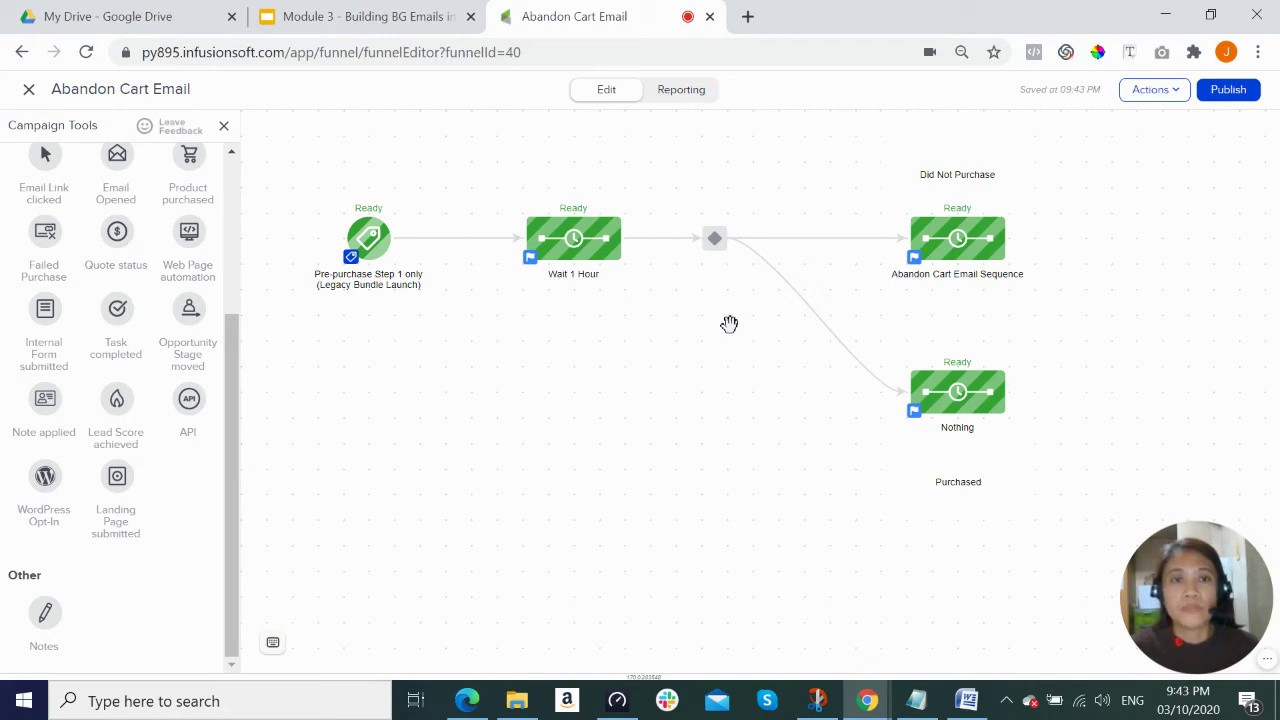
Open the decision diamond and add a rule for Abandon Cart Email Sequence with the condition Contact's Tags doesn't contain.
click(714, 242)
double_click(714, 246)
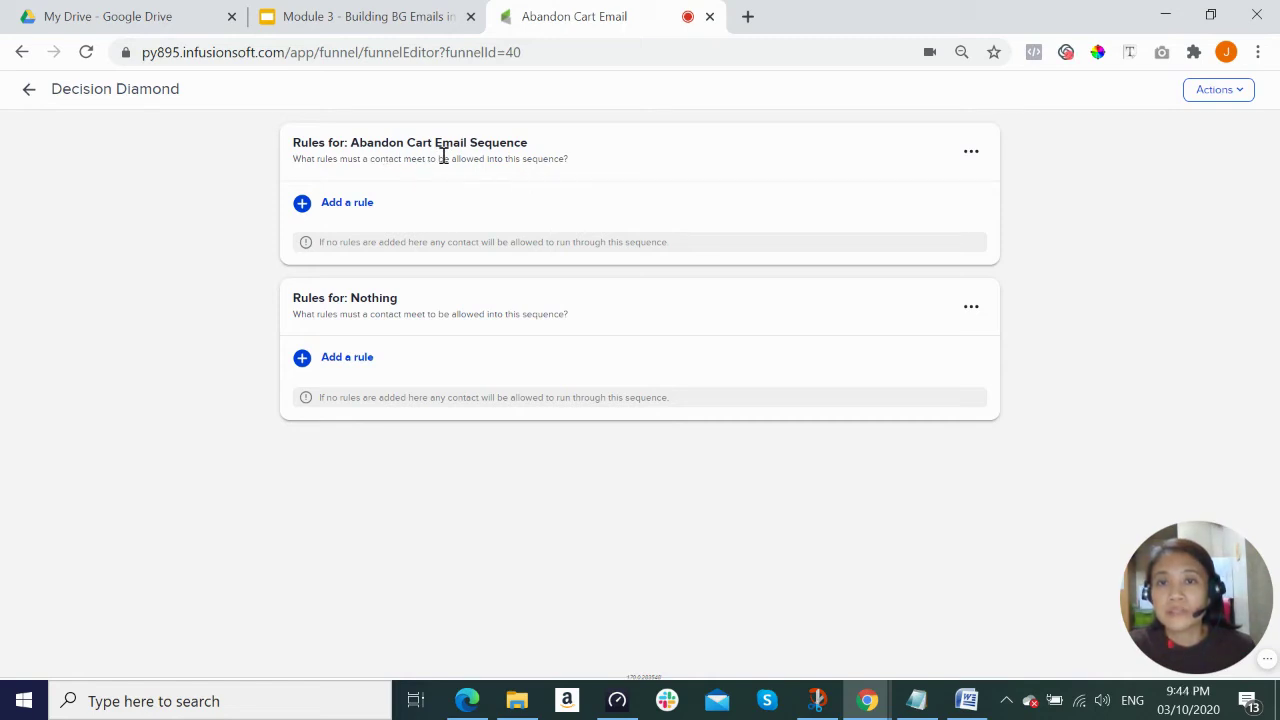
click(345, 205)
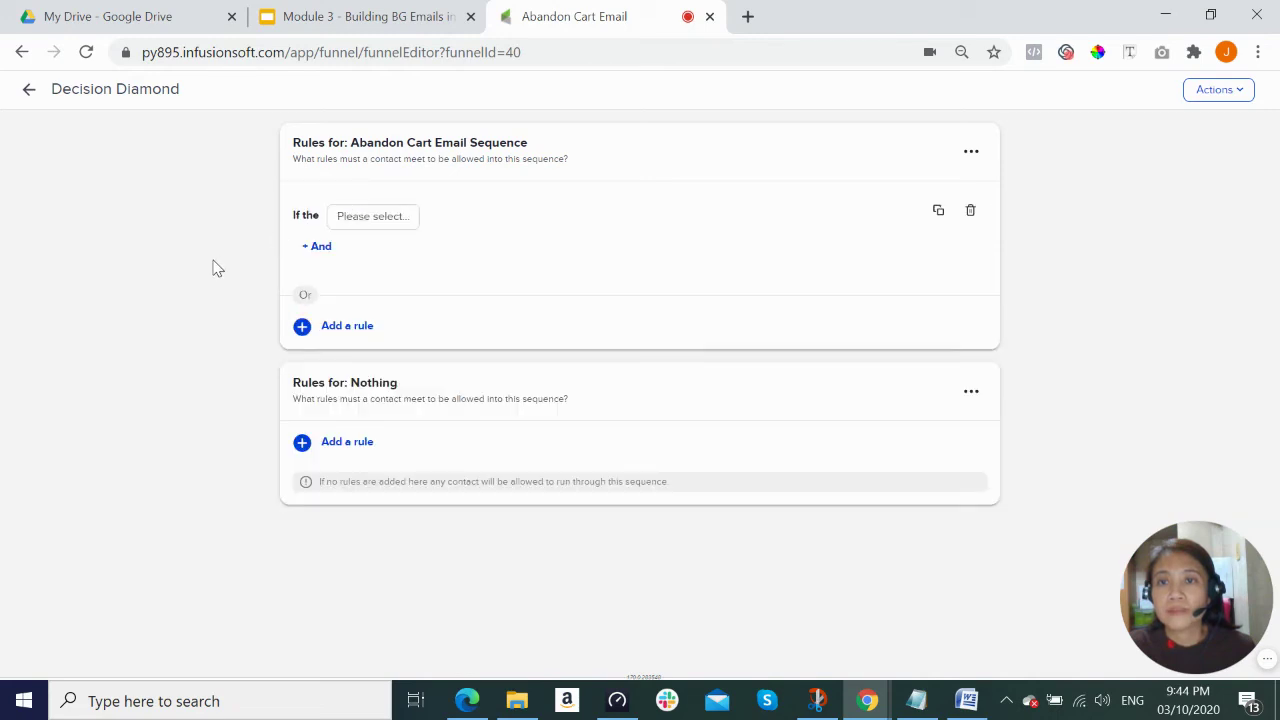
click(369, 218)
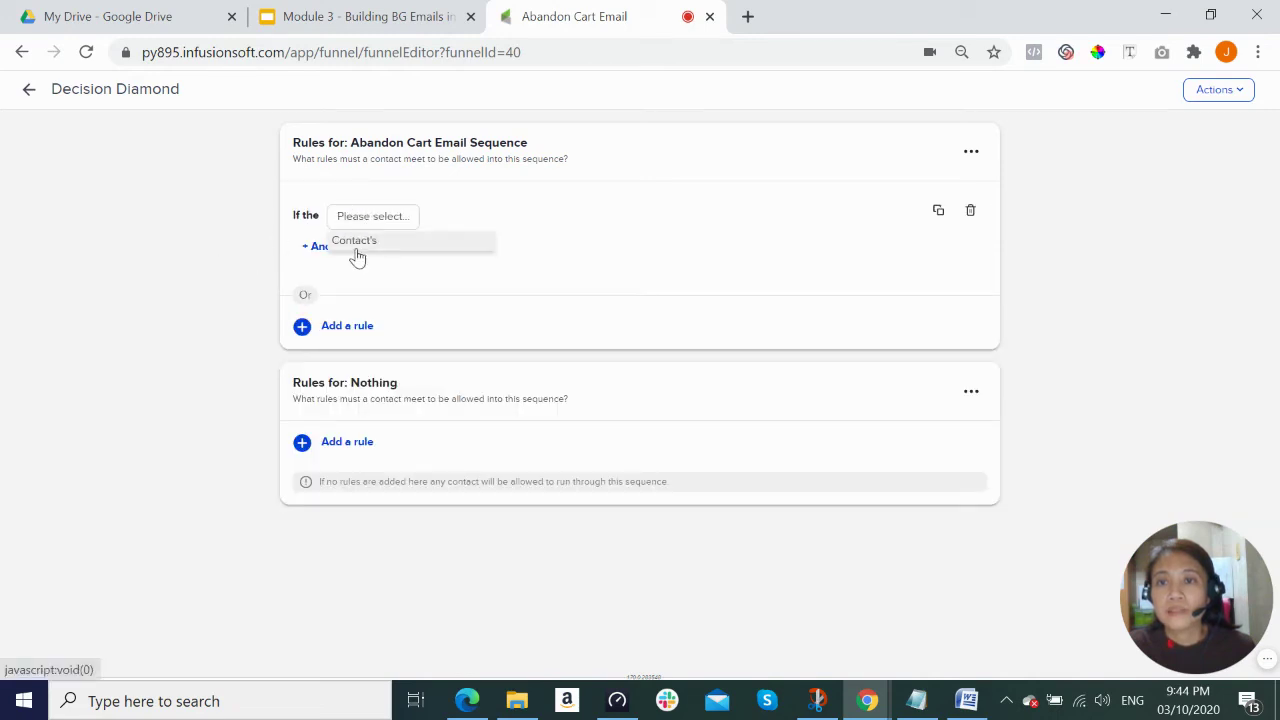
click(357, 246)
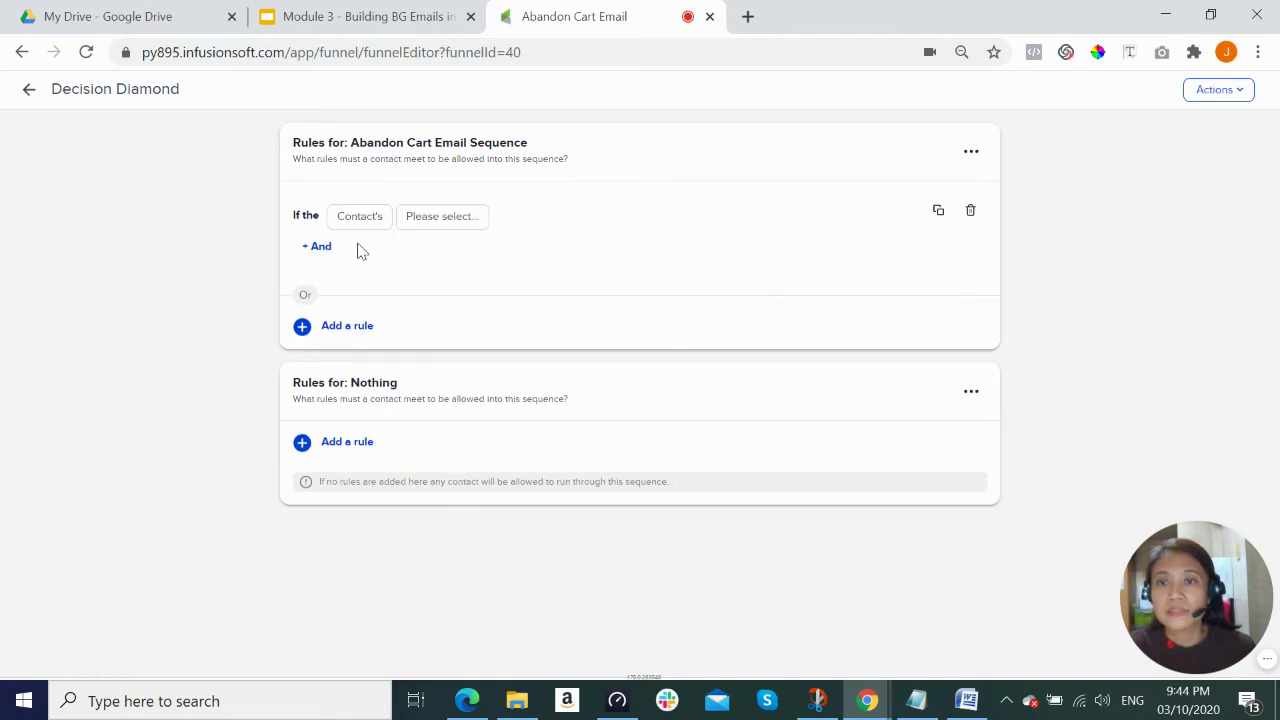
click(440, 222)
click(423, 245)
click(503, 219)
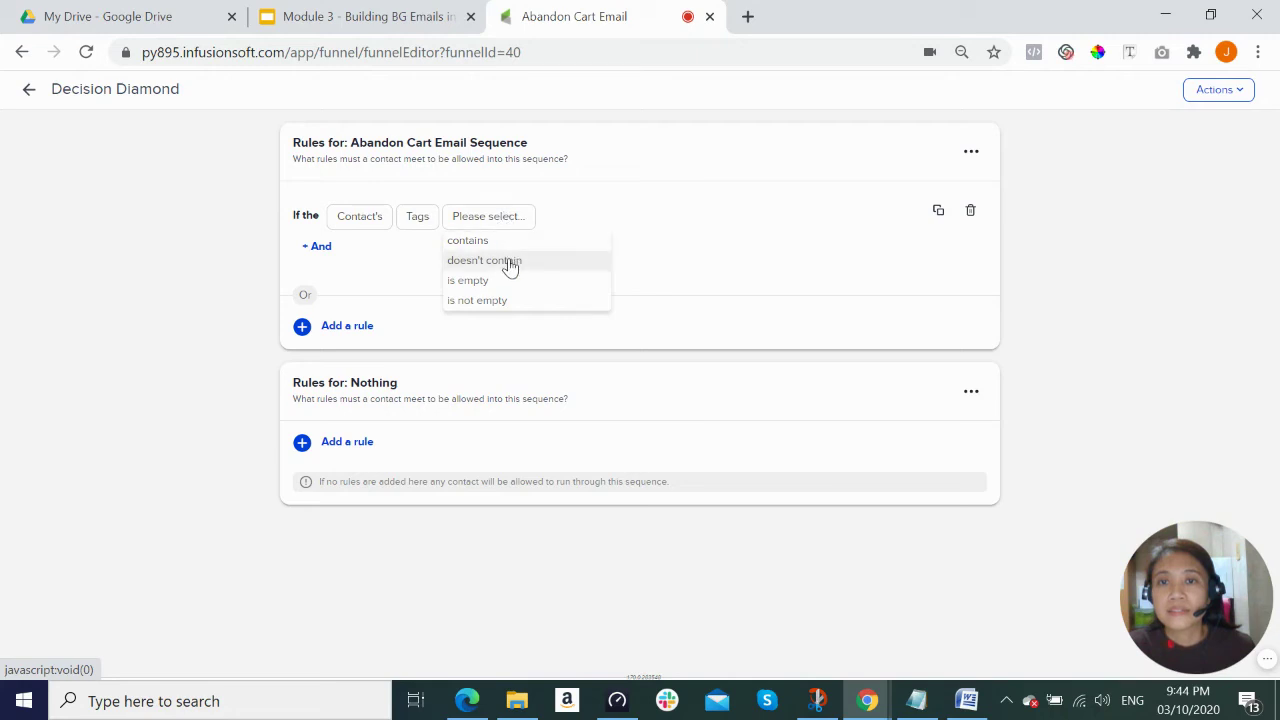
click(508, 264)
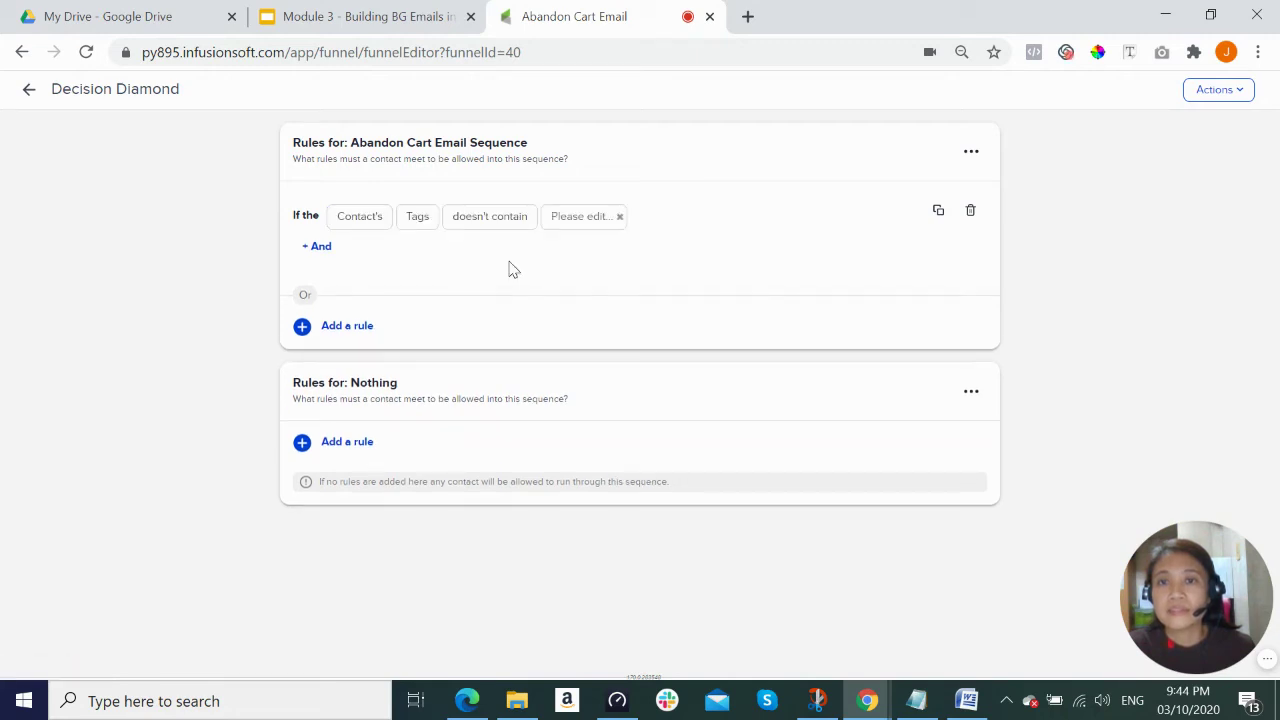
Set the rule's tag to "Funnels & Automation Academy -> Purchased Legacy Bundle (Legacy Bundle Launch)".
click(584, 222)
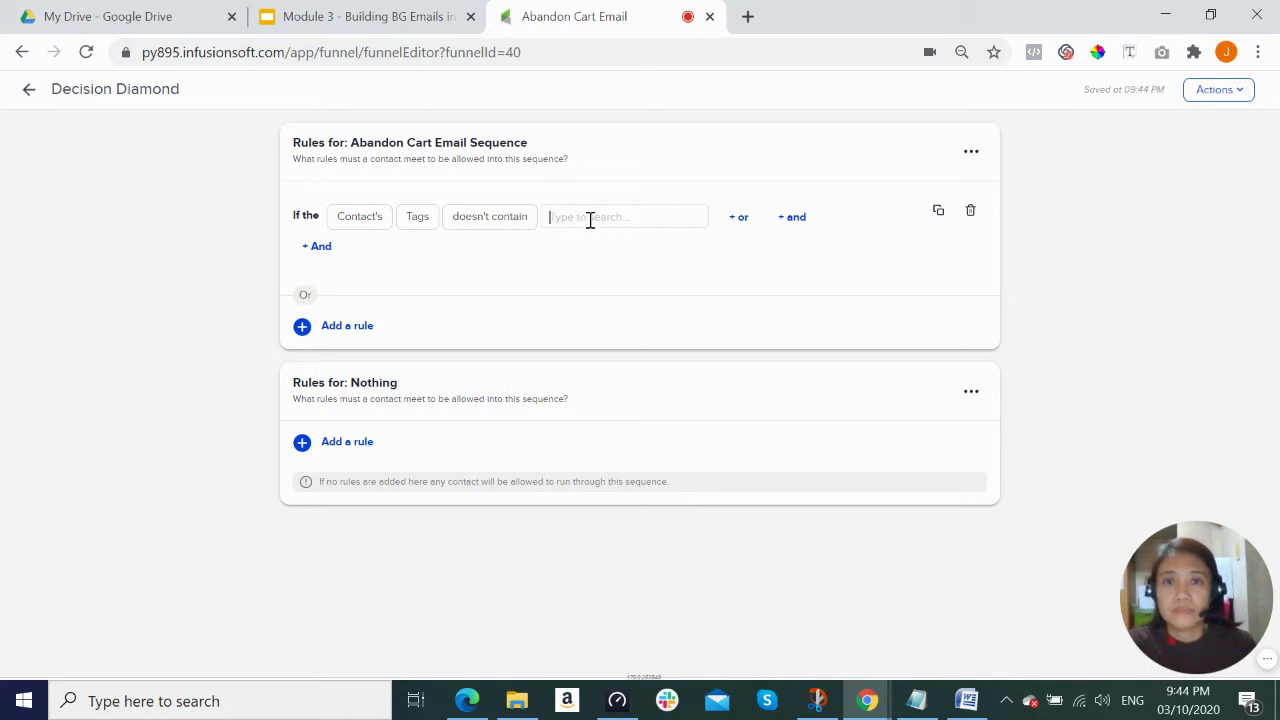
text(F)
text(ur)
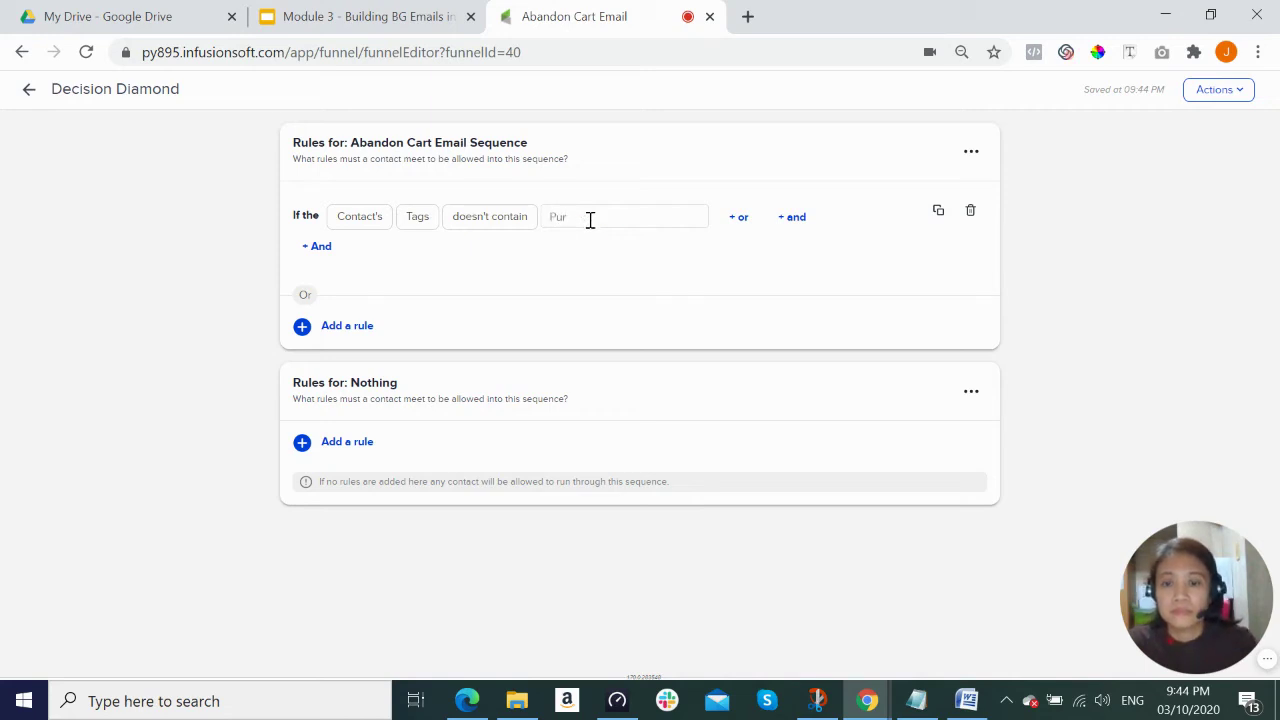
text(chased)
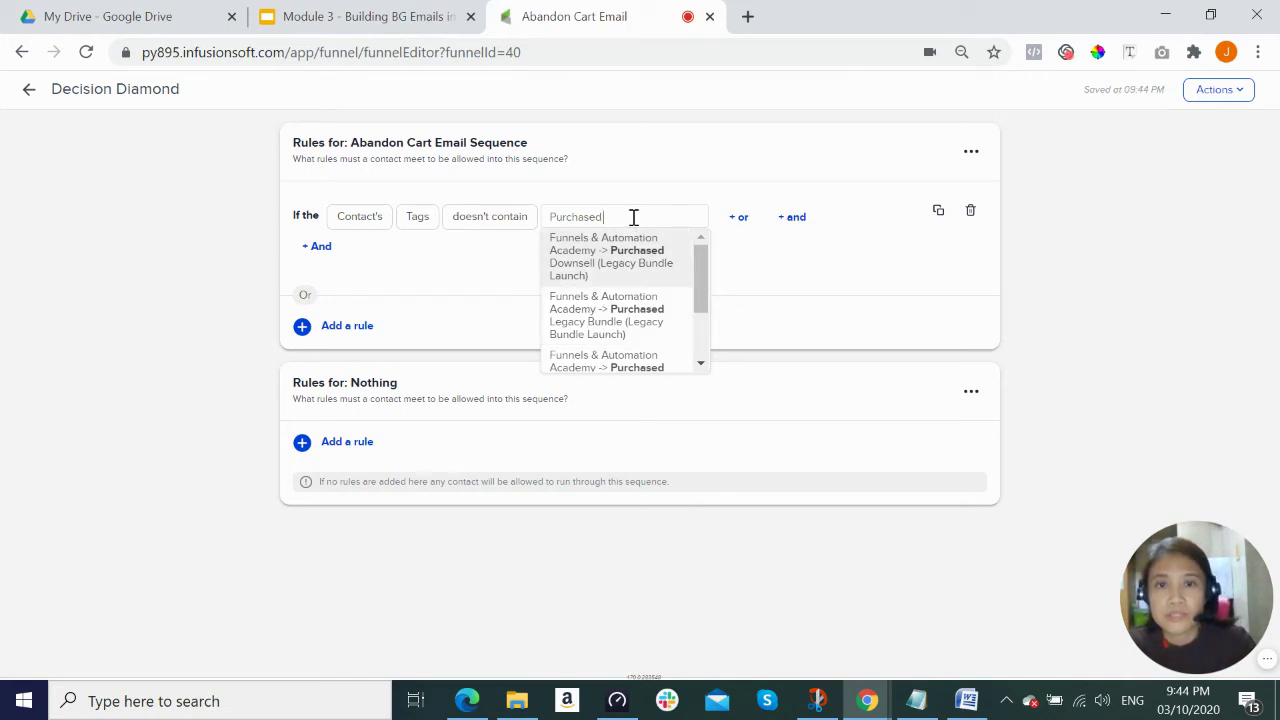
text(egac)
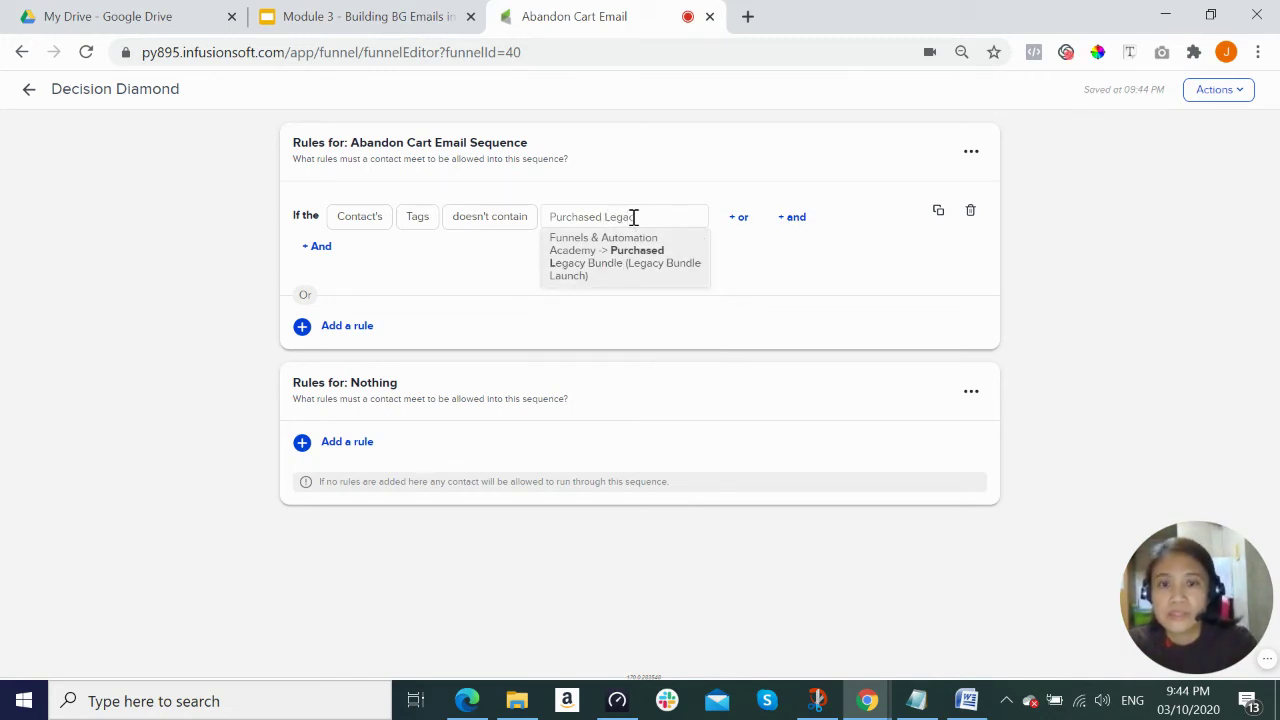
text(y Bundle)
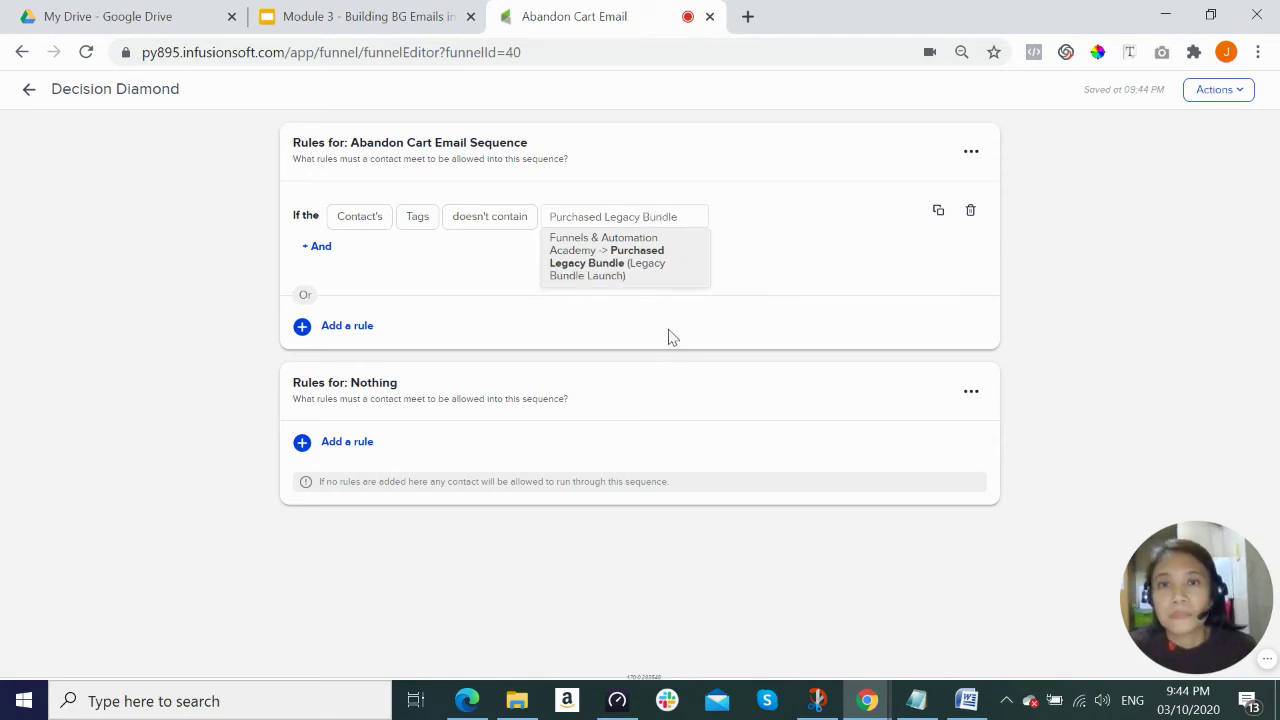
click(634, 268)
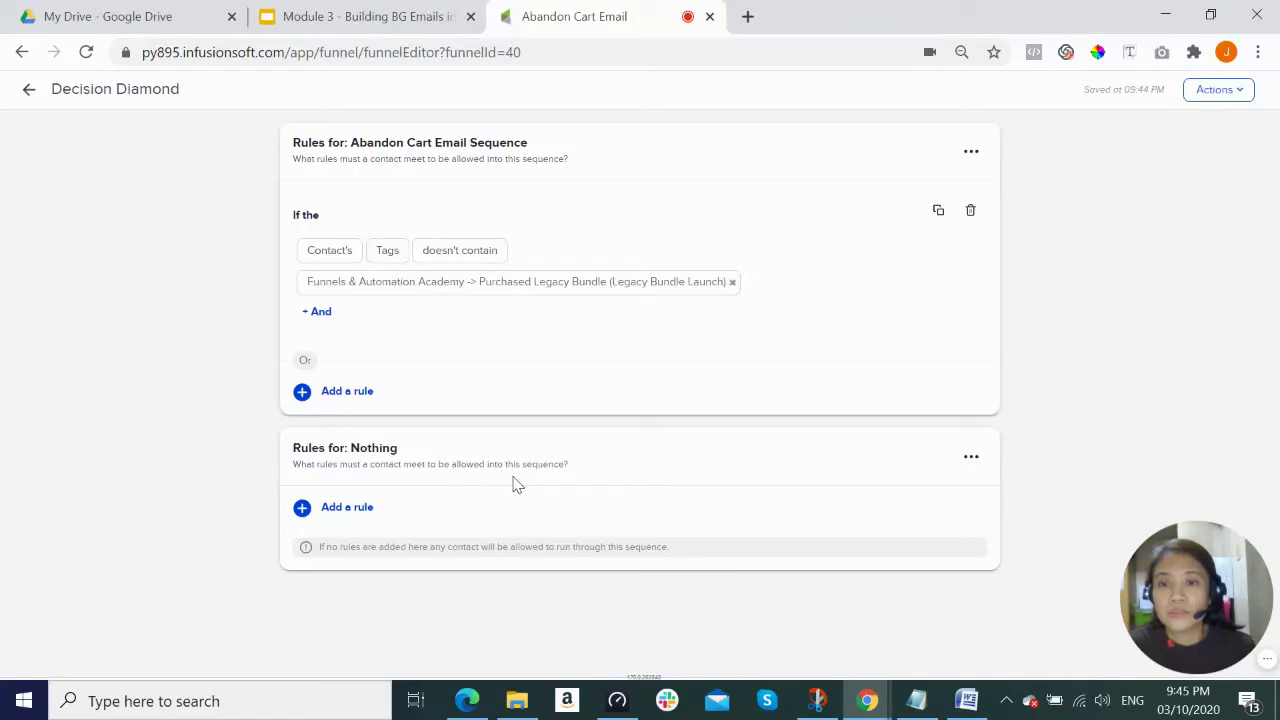
Add a rule for the Nothing sequence with the condition Contact's Tags contains.
click(318, 510)
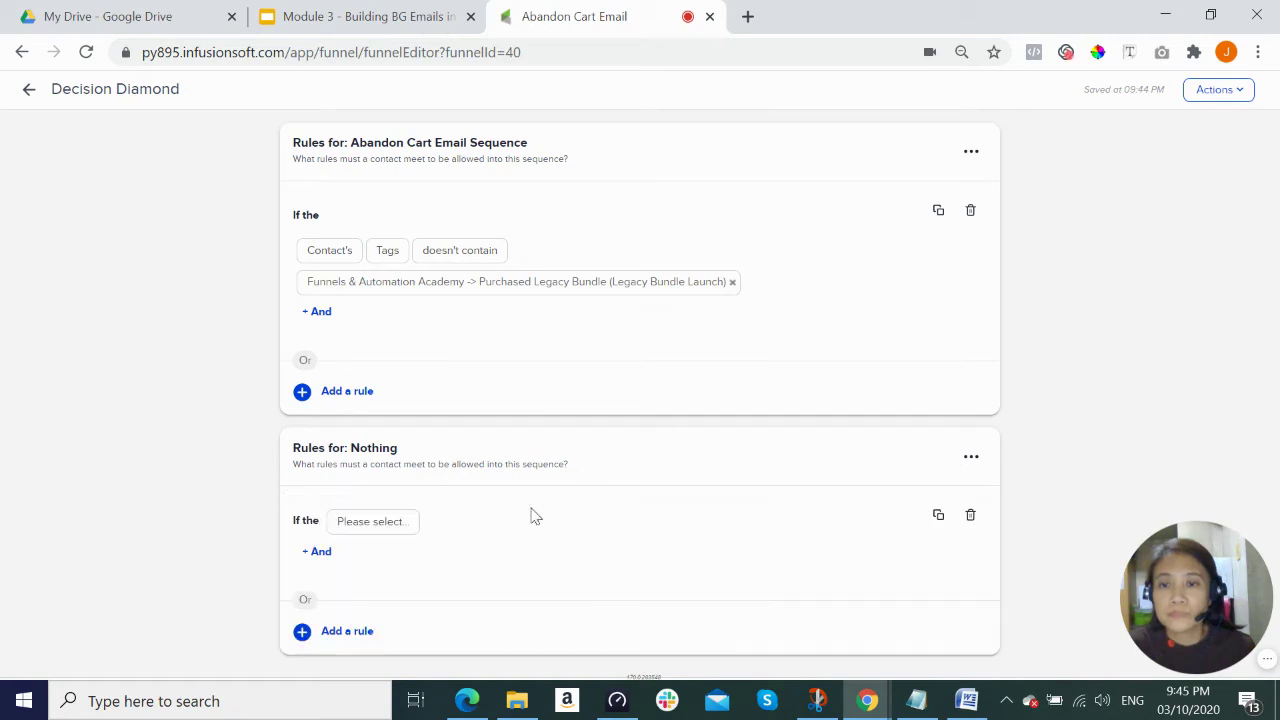
click(376, 526)
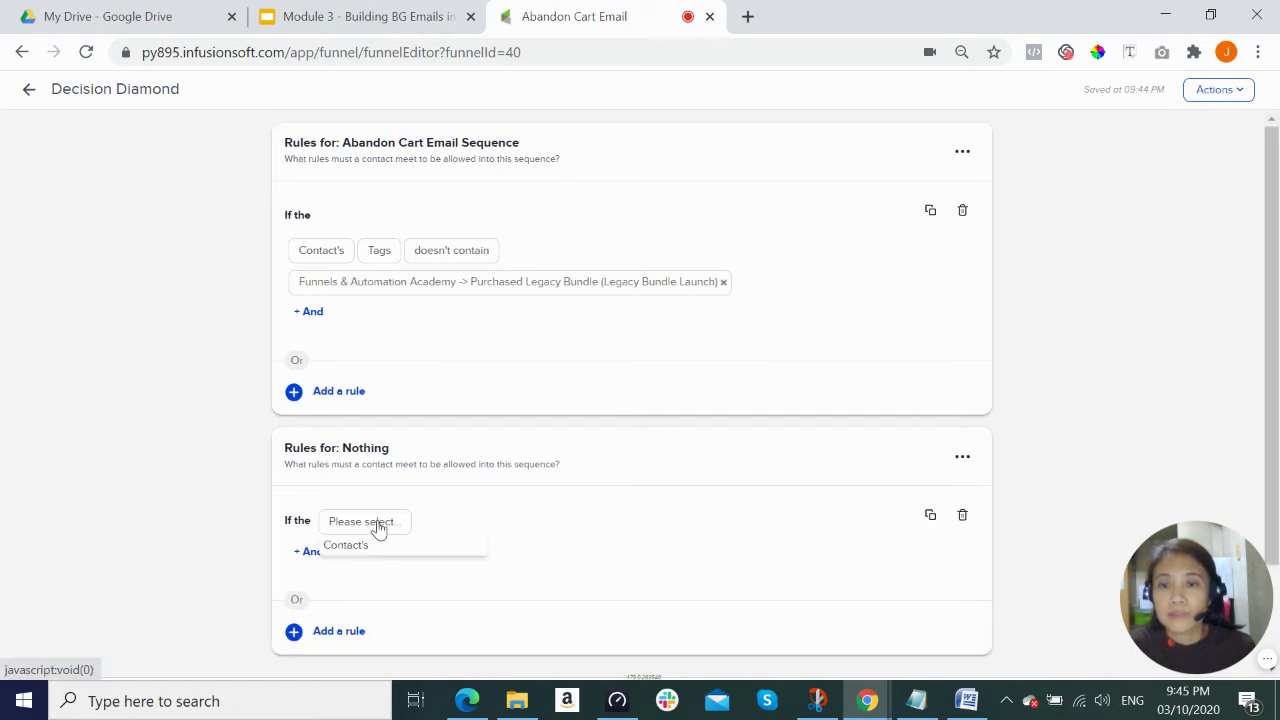
click(358, 547)
click(446, 531)
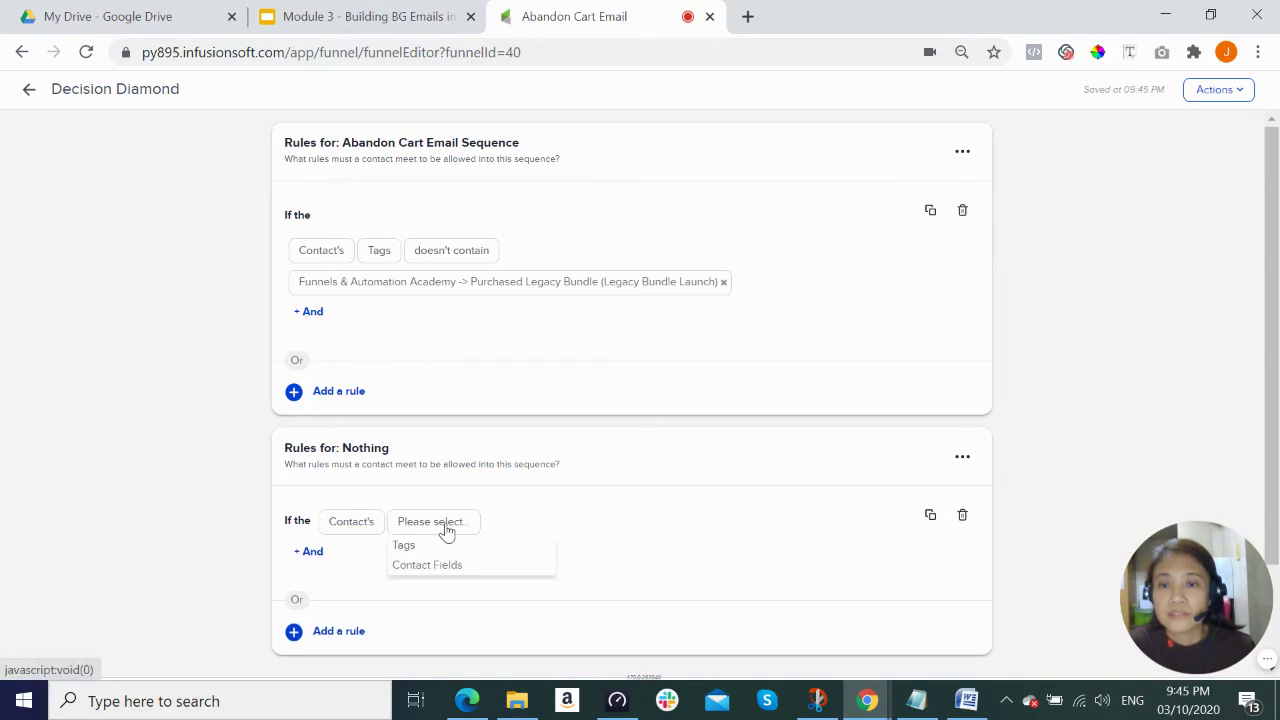
click(440, 545)
click(480, 527)
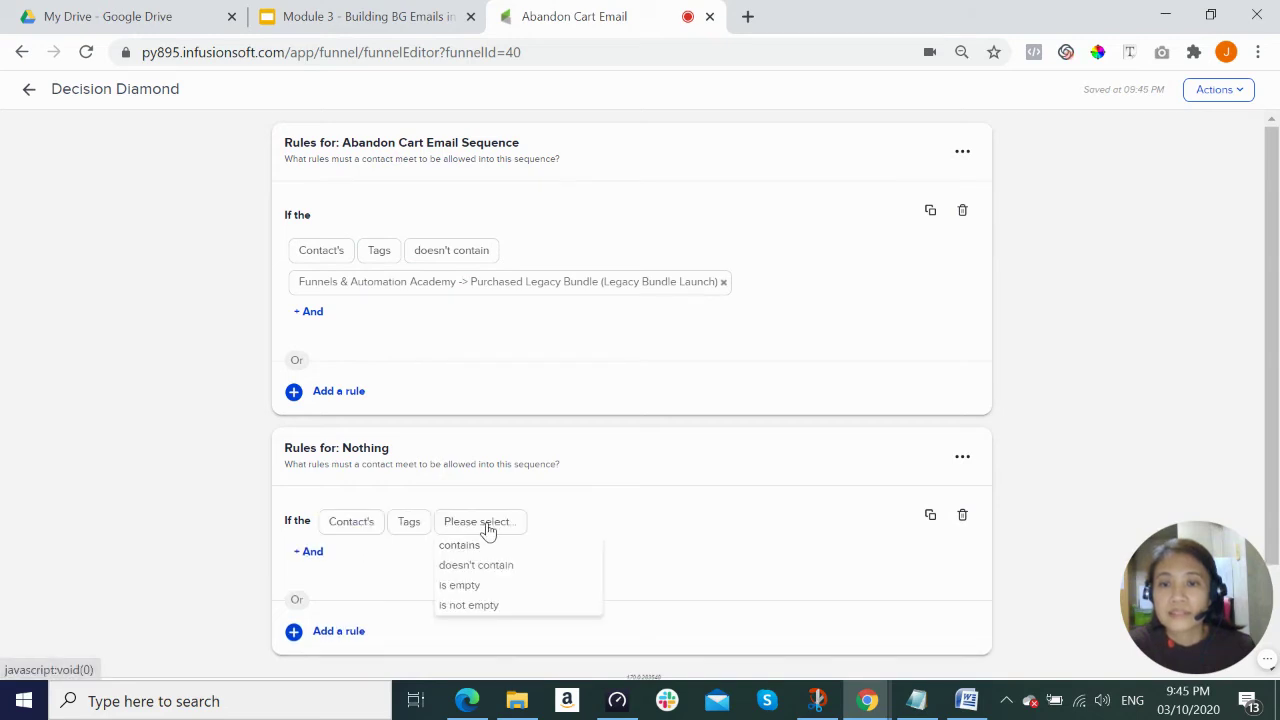
click(483, 547)
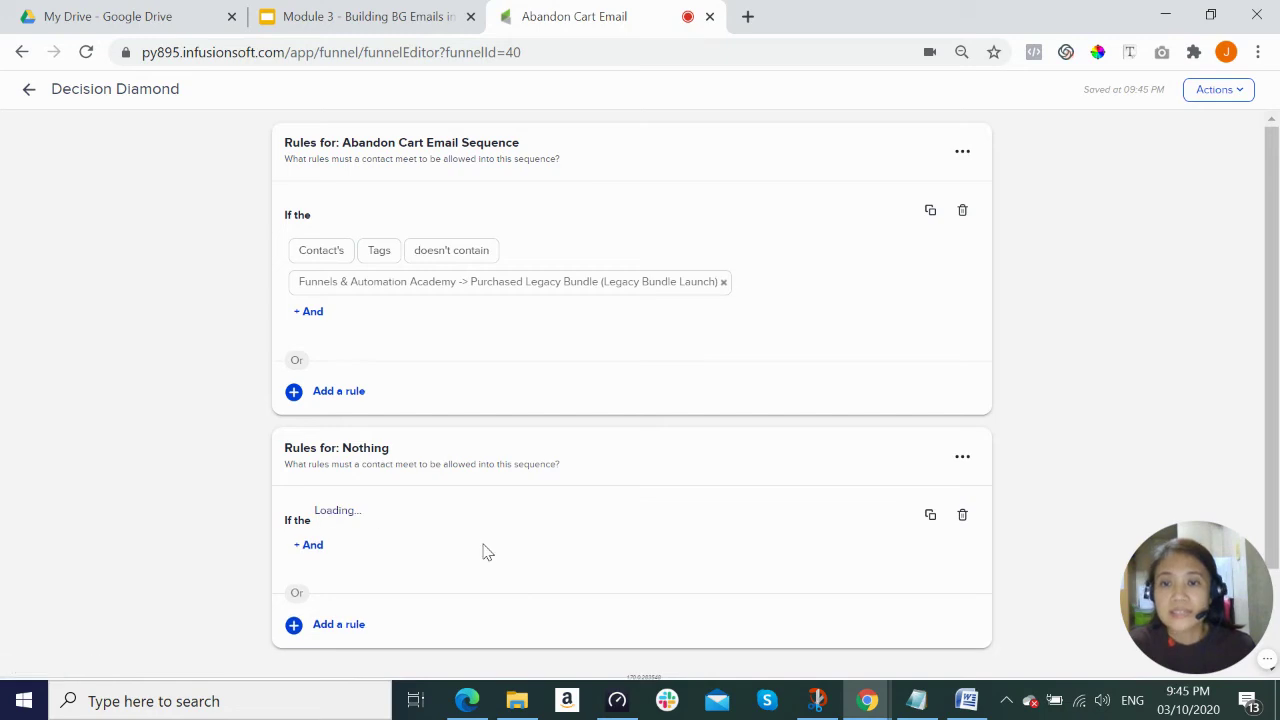
Set the Nothing rule's tag to "Funnels & Automation Academy -> Purchased Legacy Bundle (Legacy Bundle Launch)" and return to the campaign canvas.
click(539, 522)
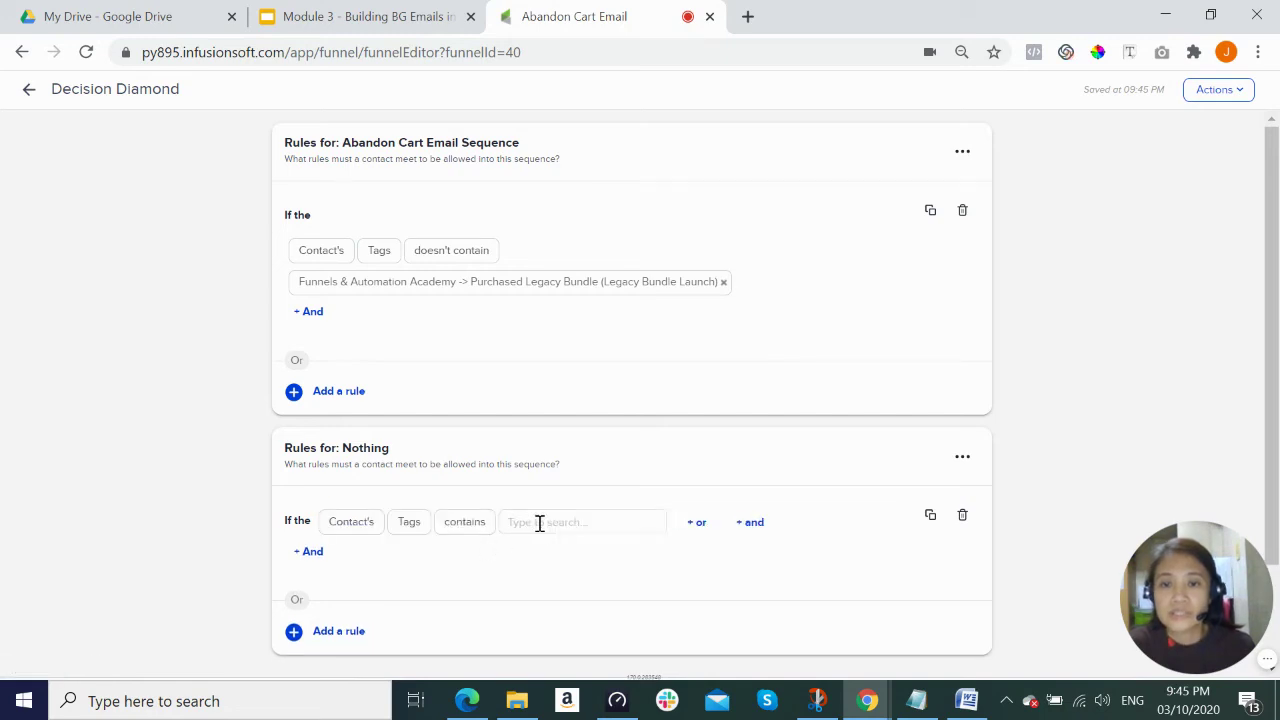
text(F)
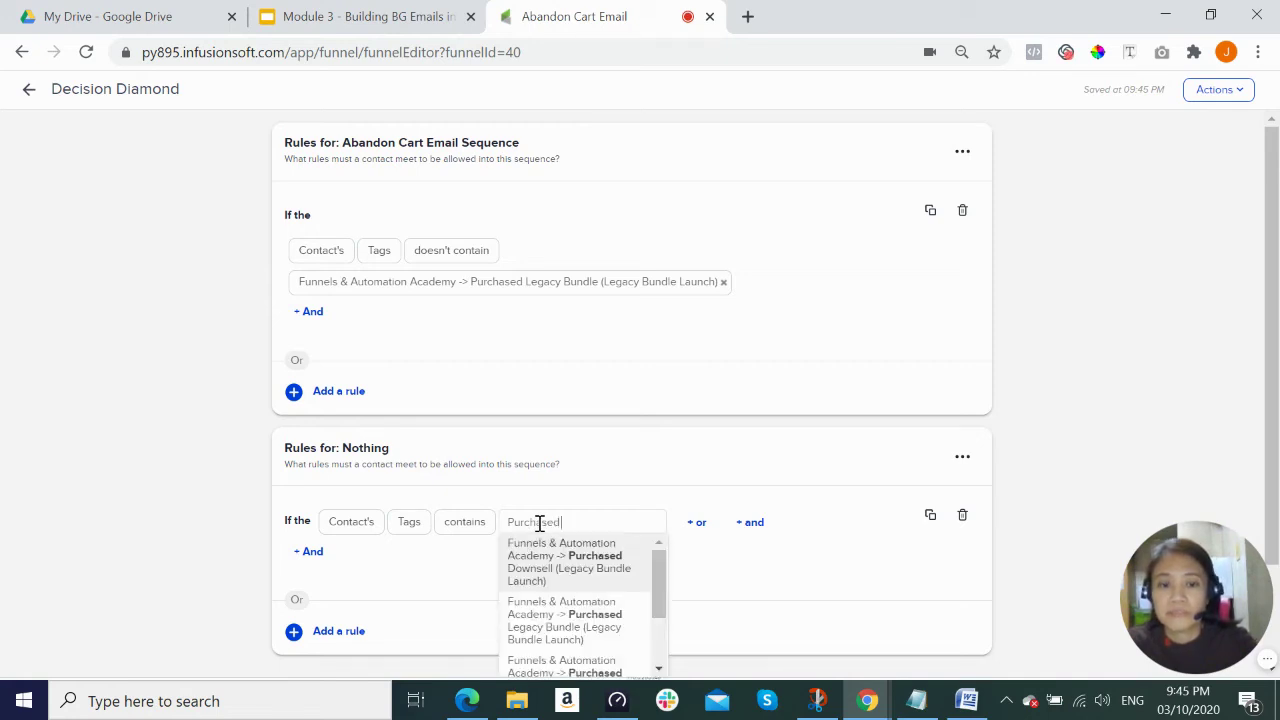
text(gac)
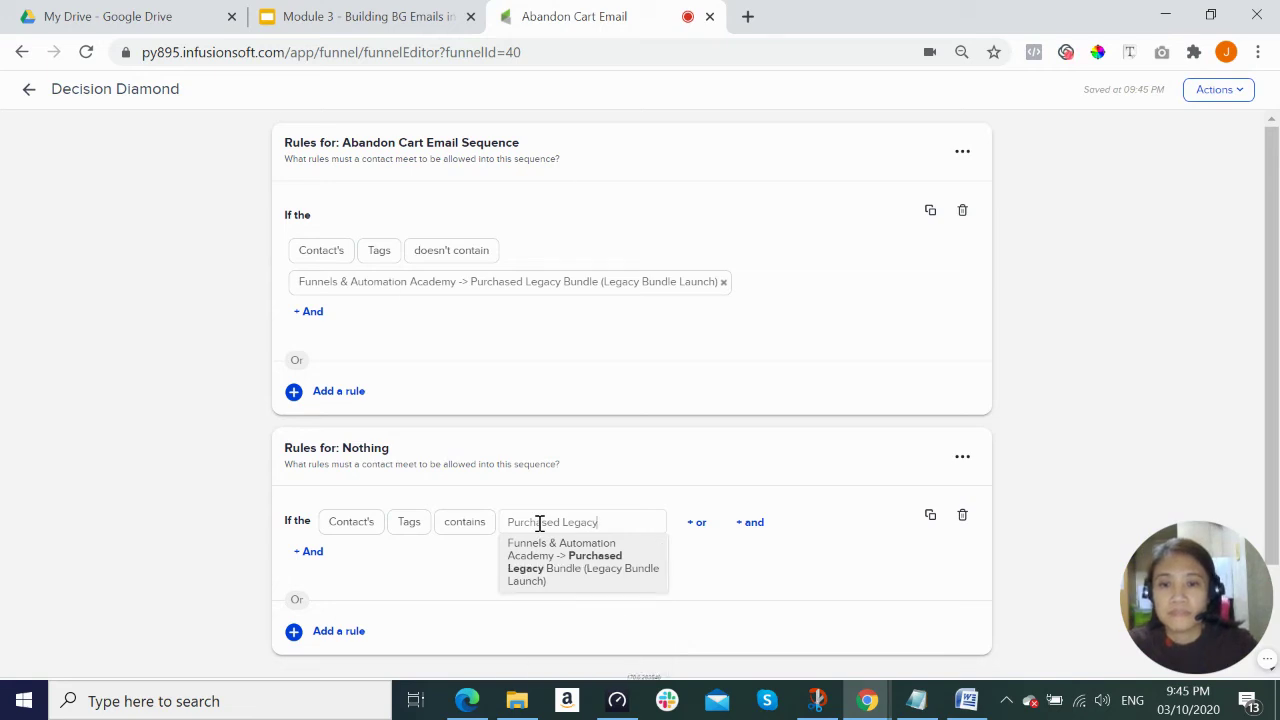
text(y)
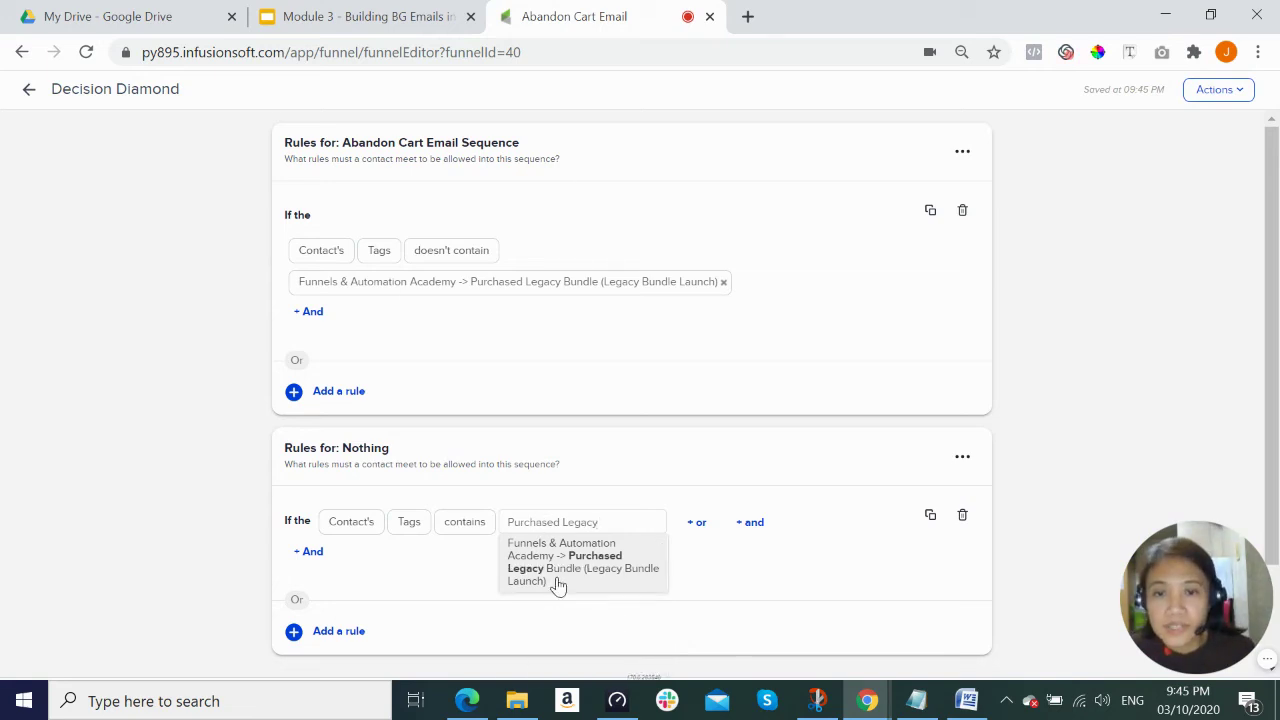
click(569, 576)
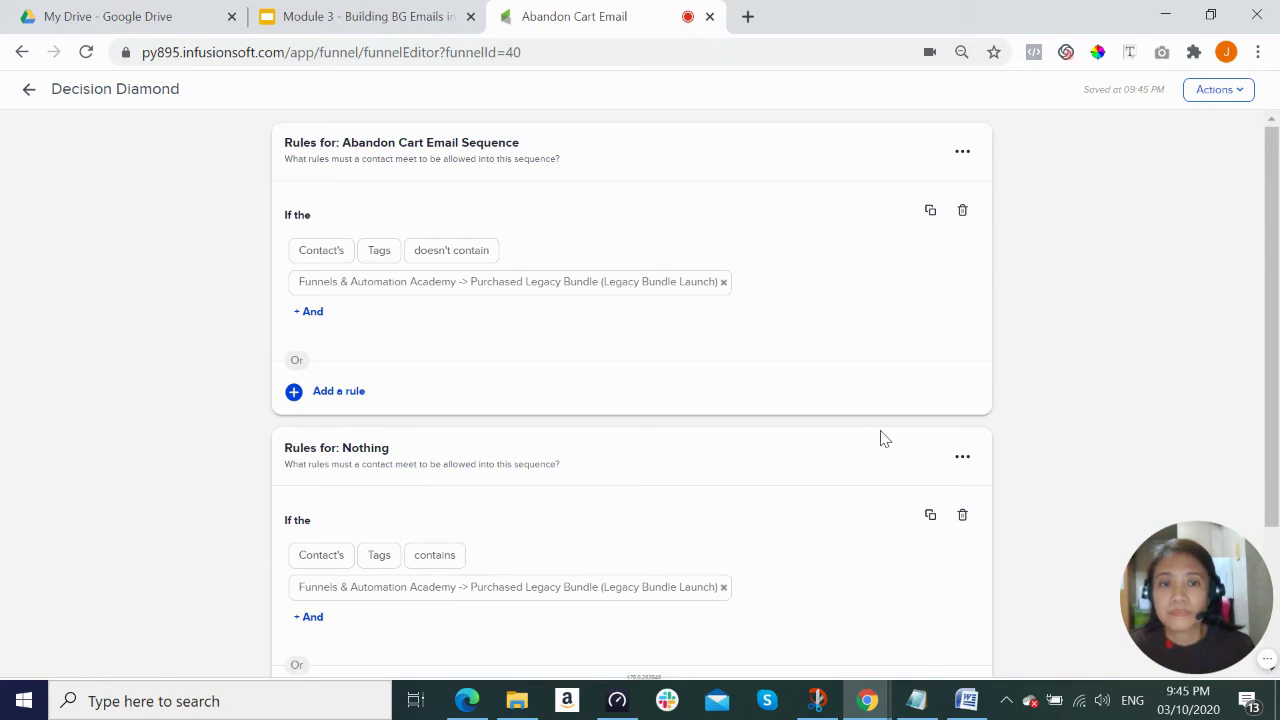
scroll(883, 441, down, 2)
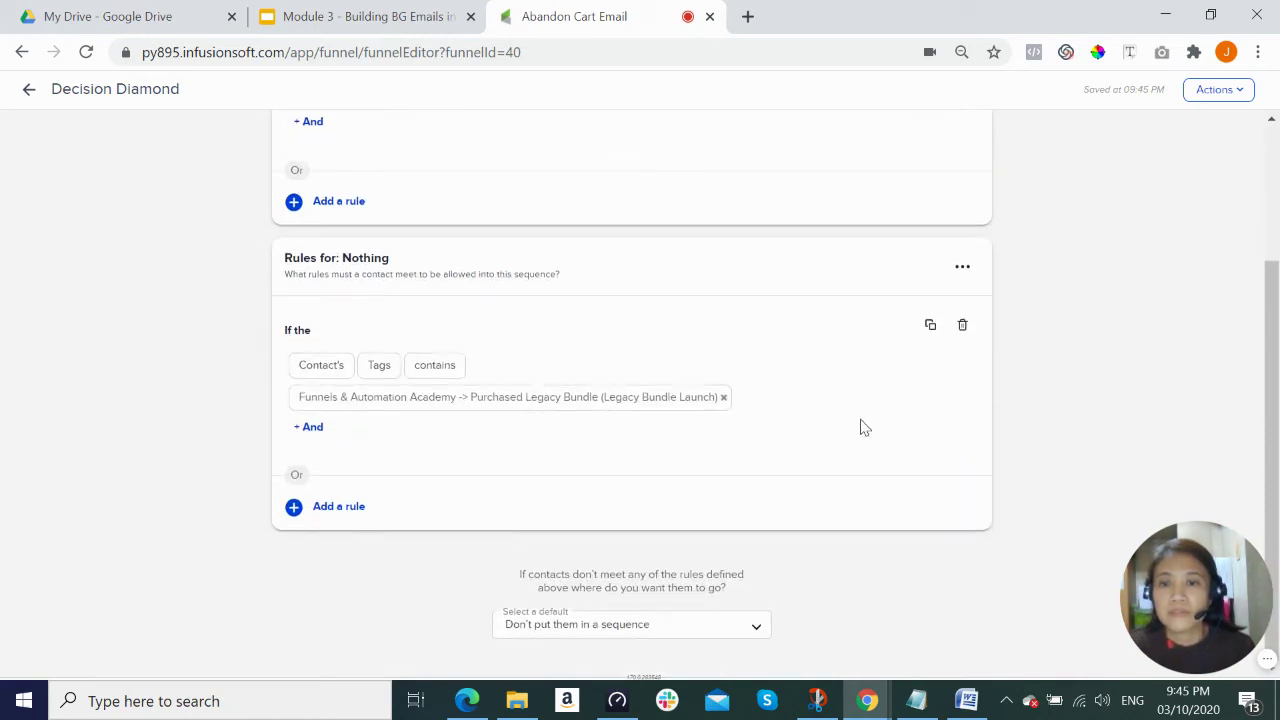
scroll(864, 427, up, 3)
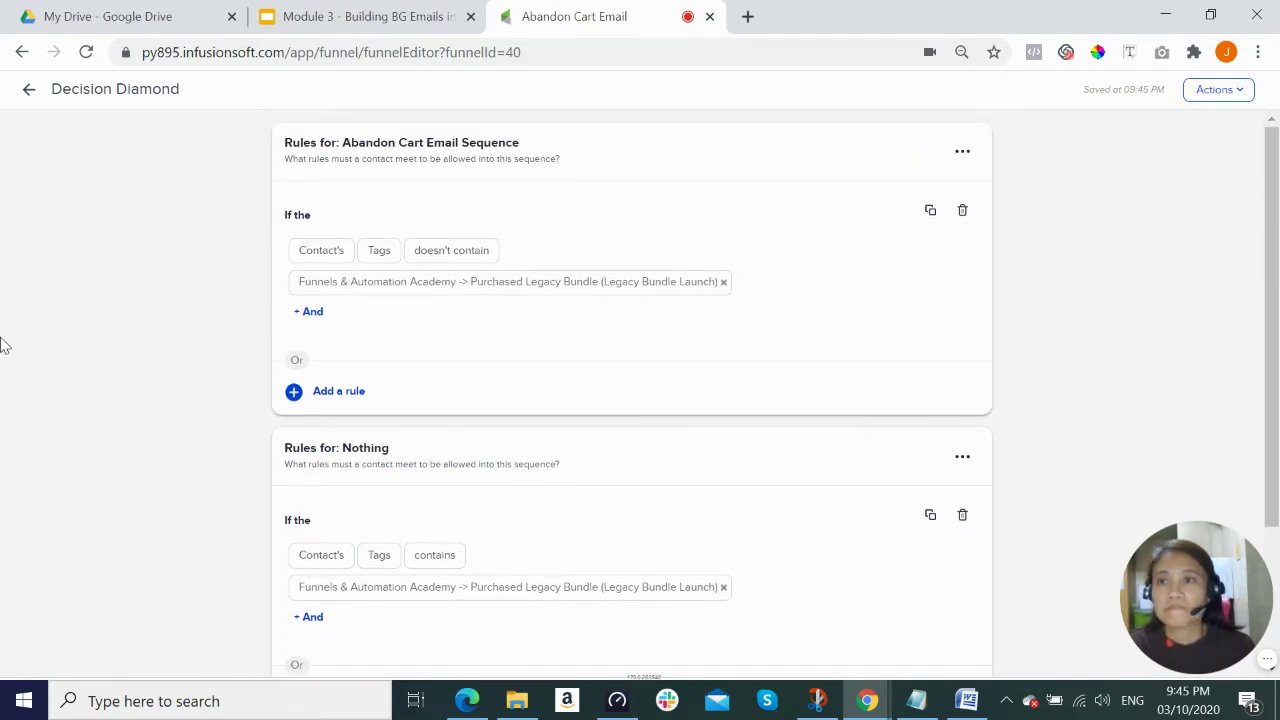
click(29, 93)
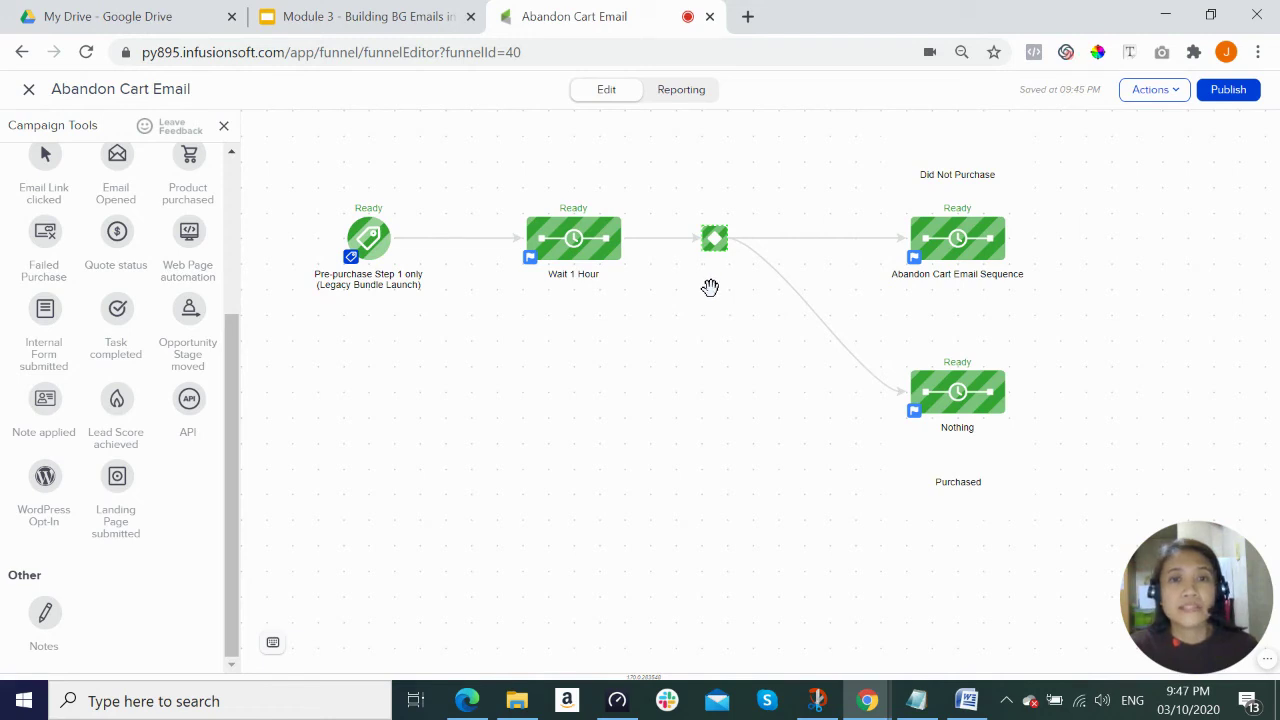
Place a note beneath the decision diamond reading "Decision Diamond will check if contact purchased or not after submitted Order 1 Form".
drag(45, 612, 678, 336)
mouse_move(698, 329)
mouse_down()
mouse_move(725, 333)
mouse_move(698, 329)
mouse_move(712, 330)
mouse_move(706, 343)
mouse_up()
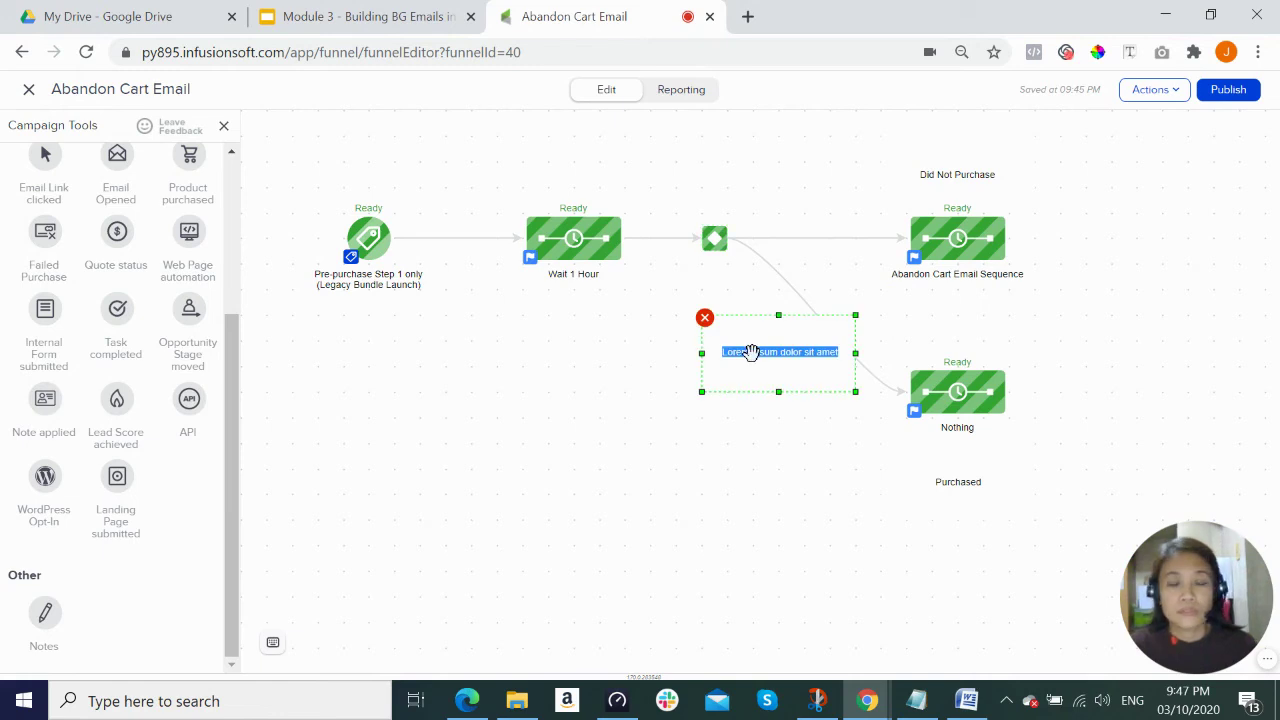
text(Deci)
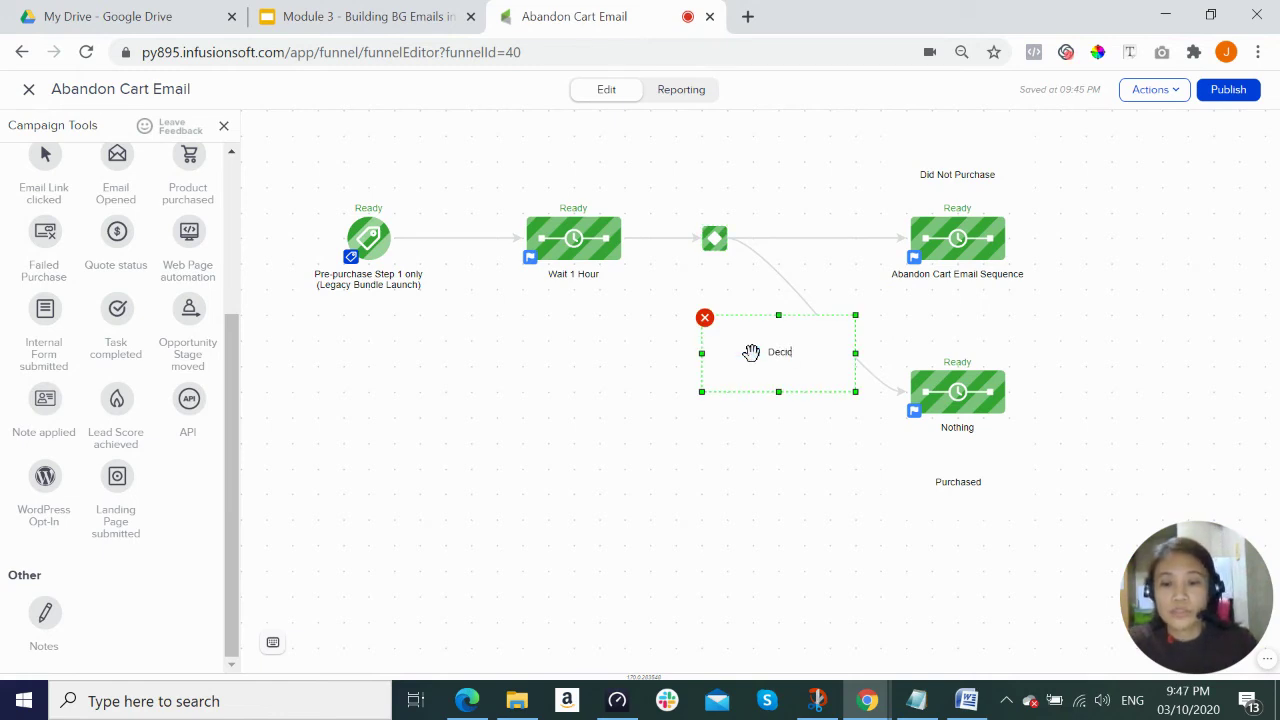
text(sion Diamond)
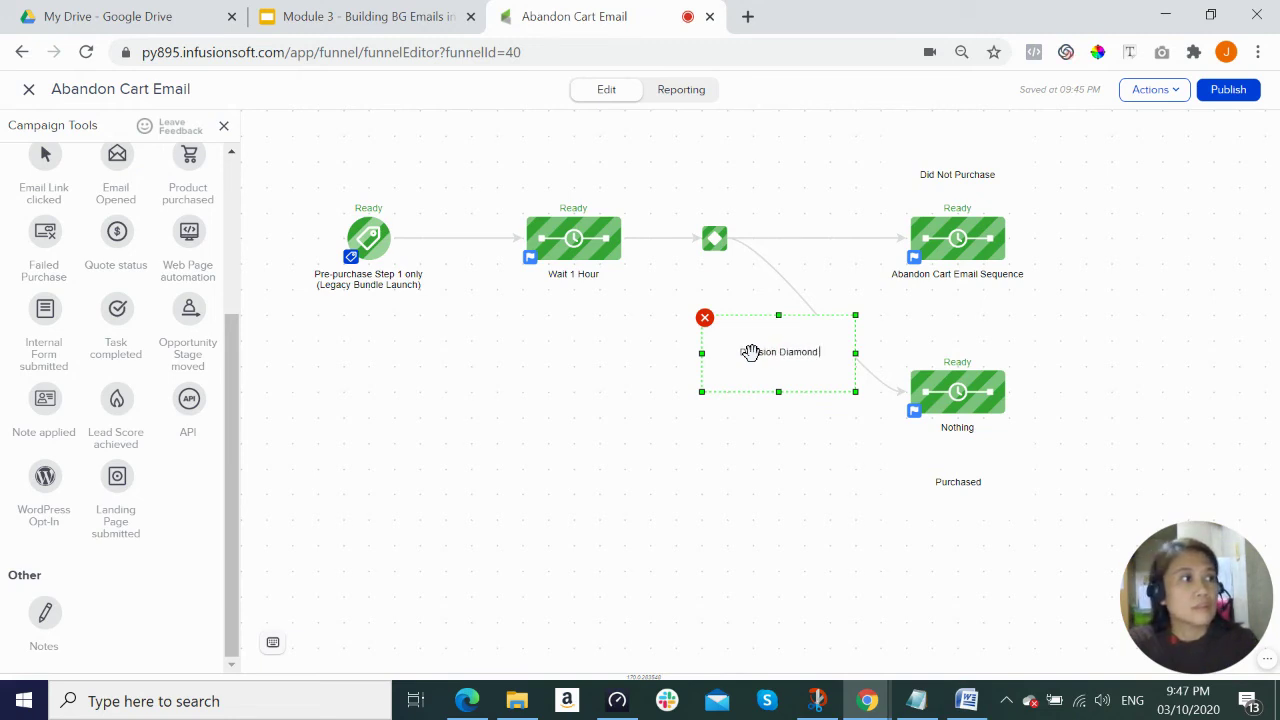
text( will check if)
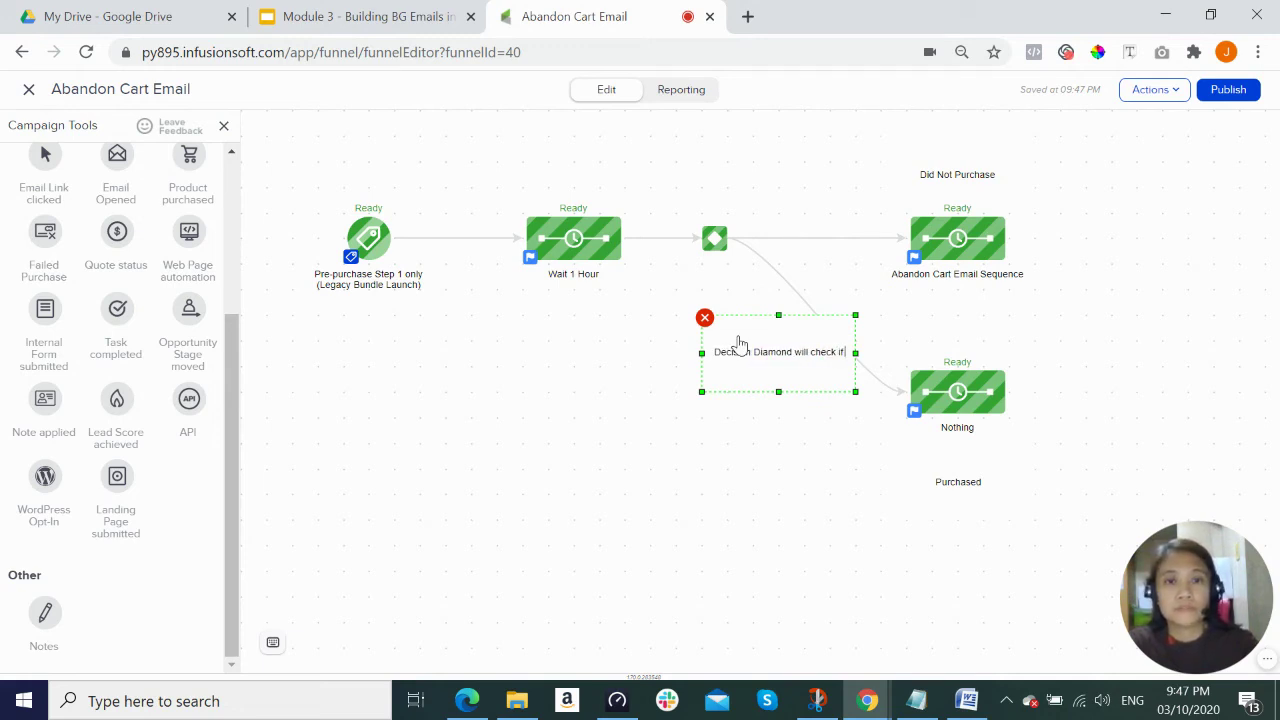
text( contact purchas)
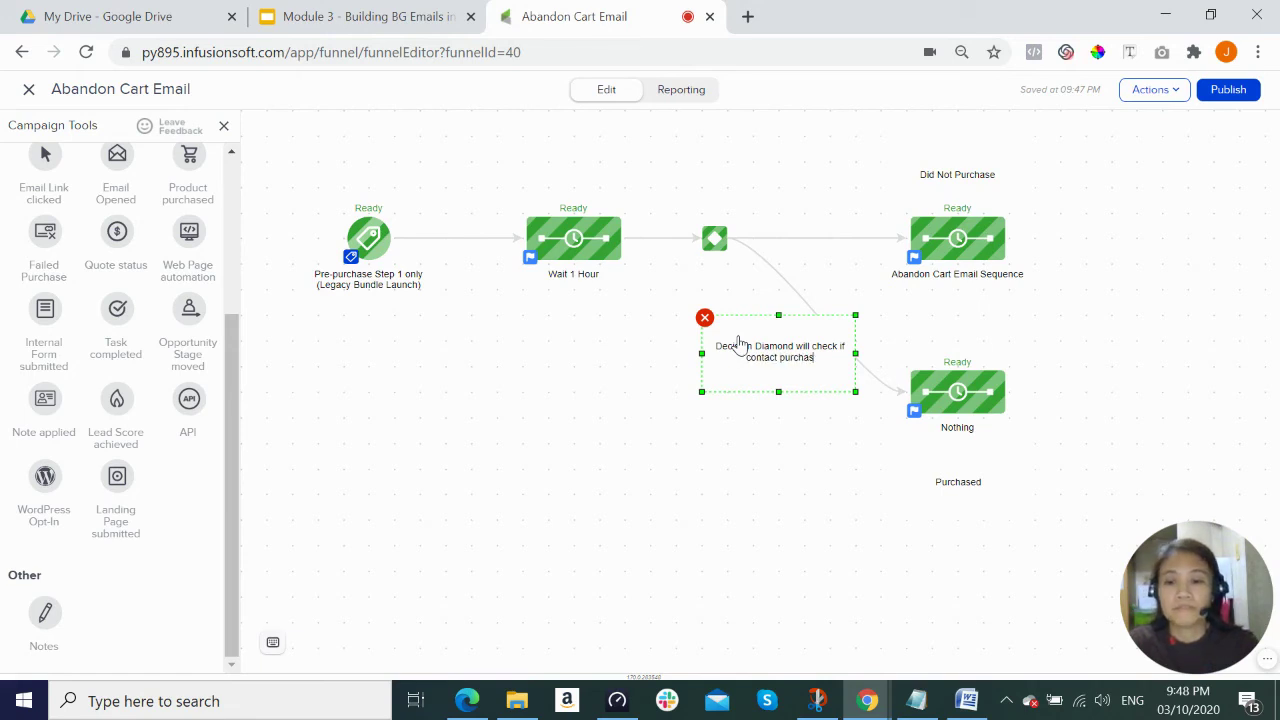
text(ed or not)
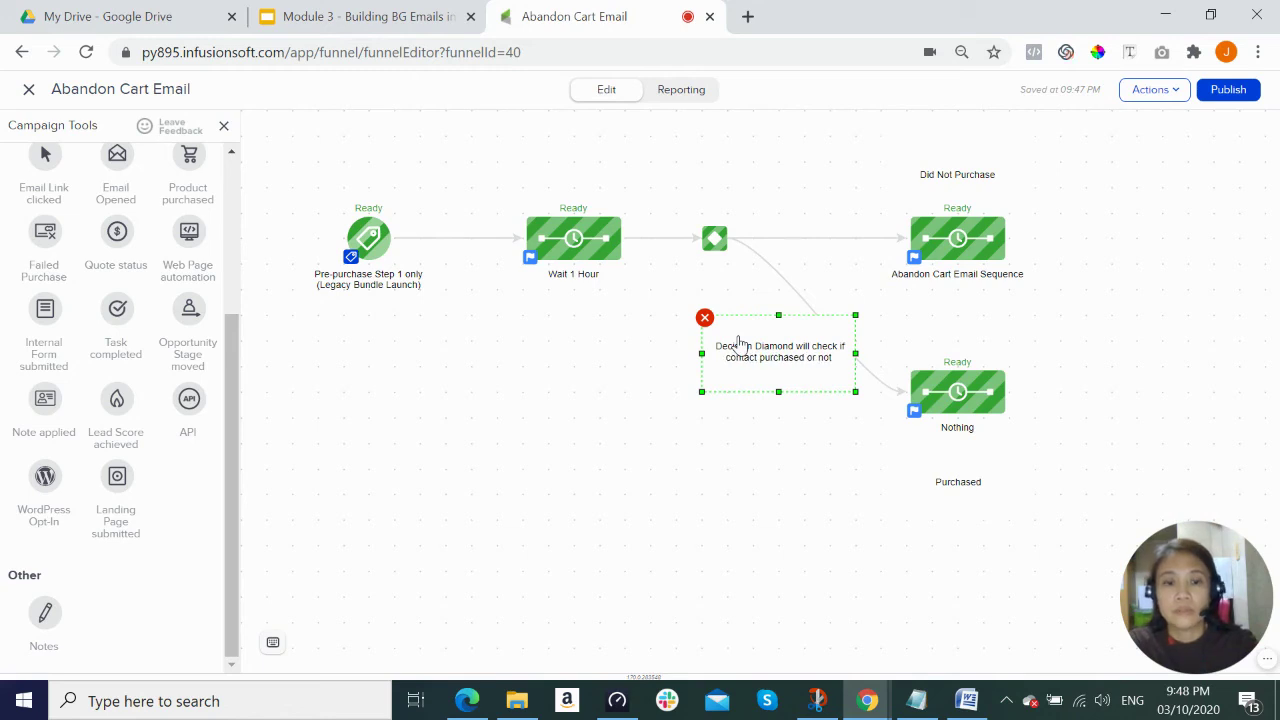
text( after)
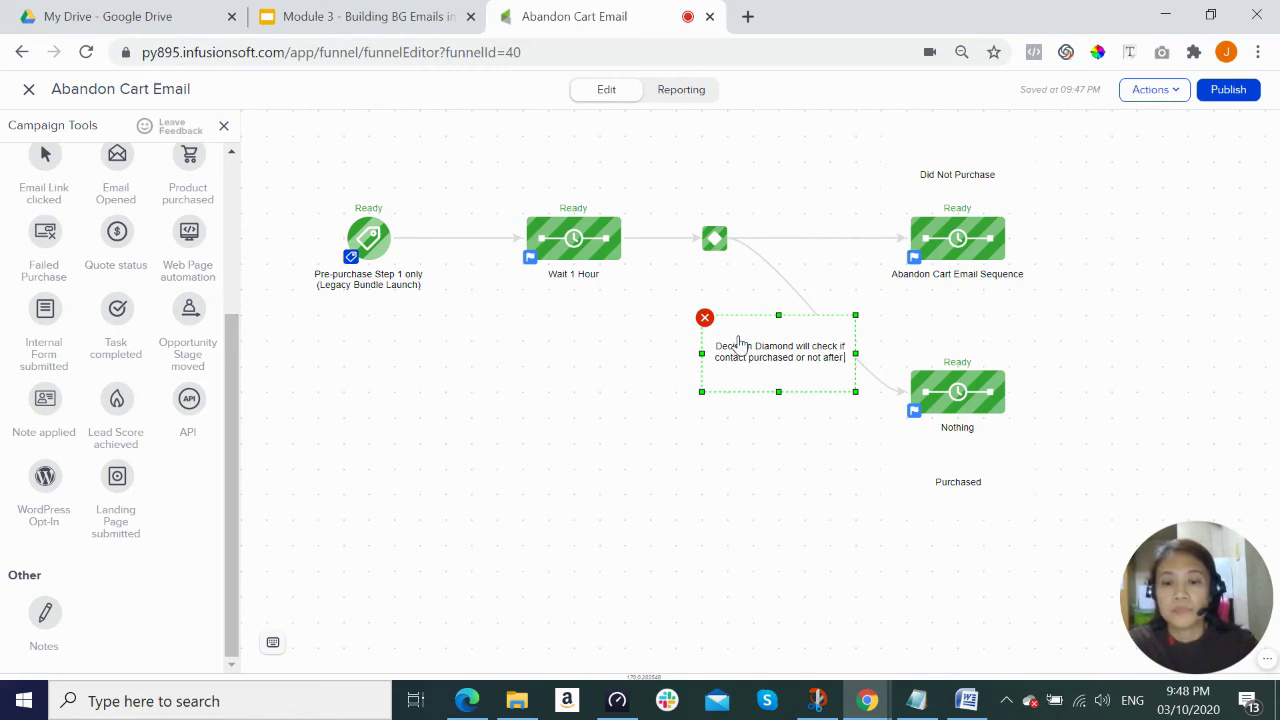
text( submitted Order 1)
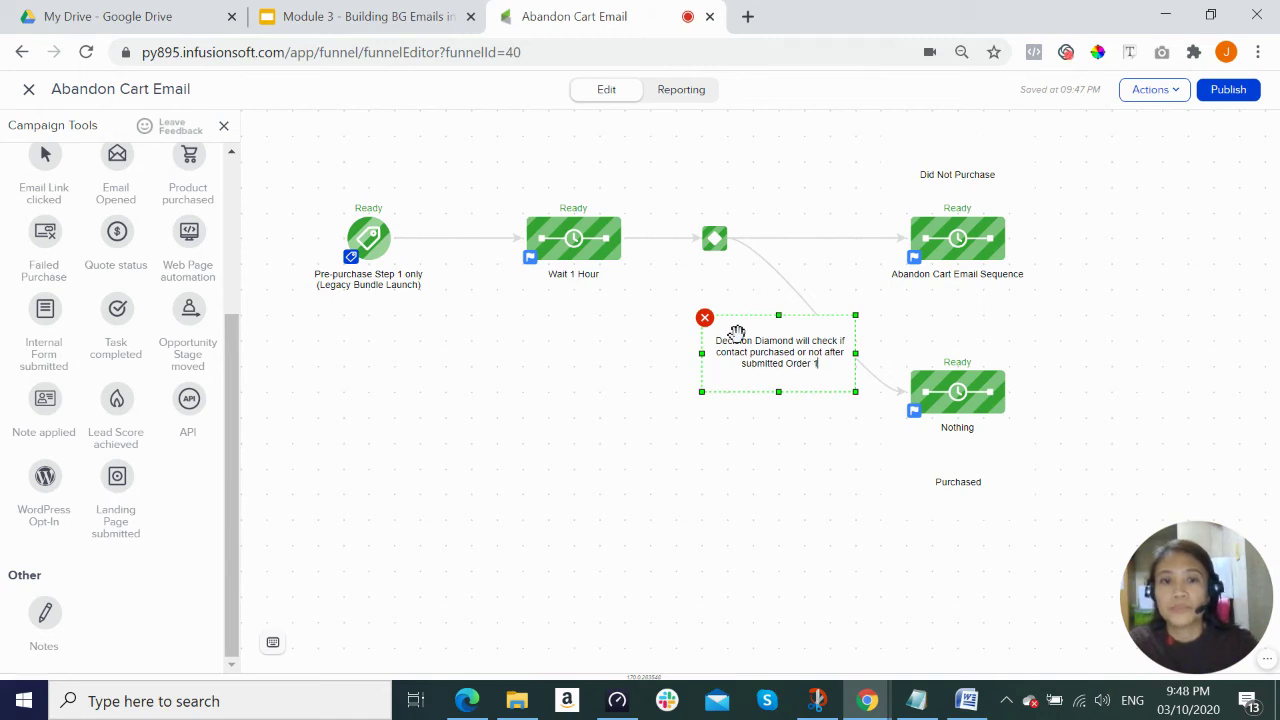
text( Form)
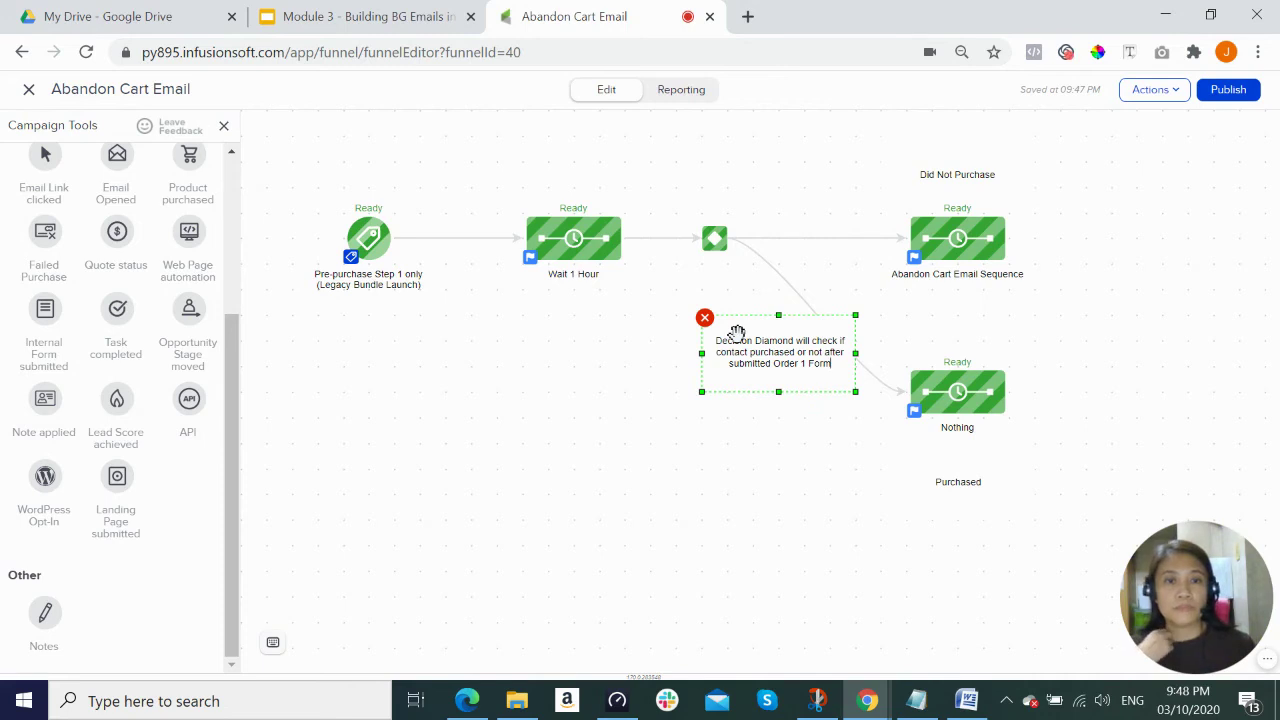
click(729, 468)
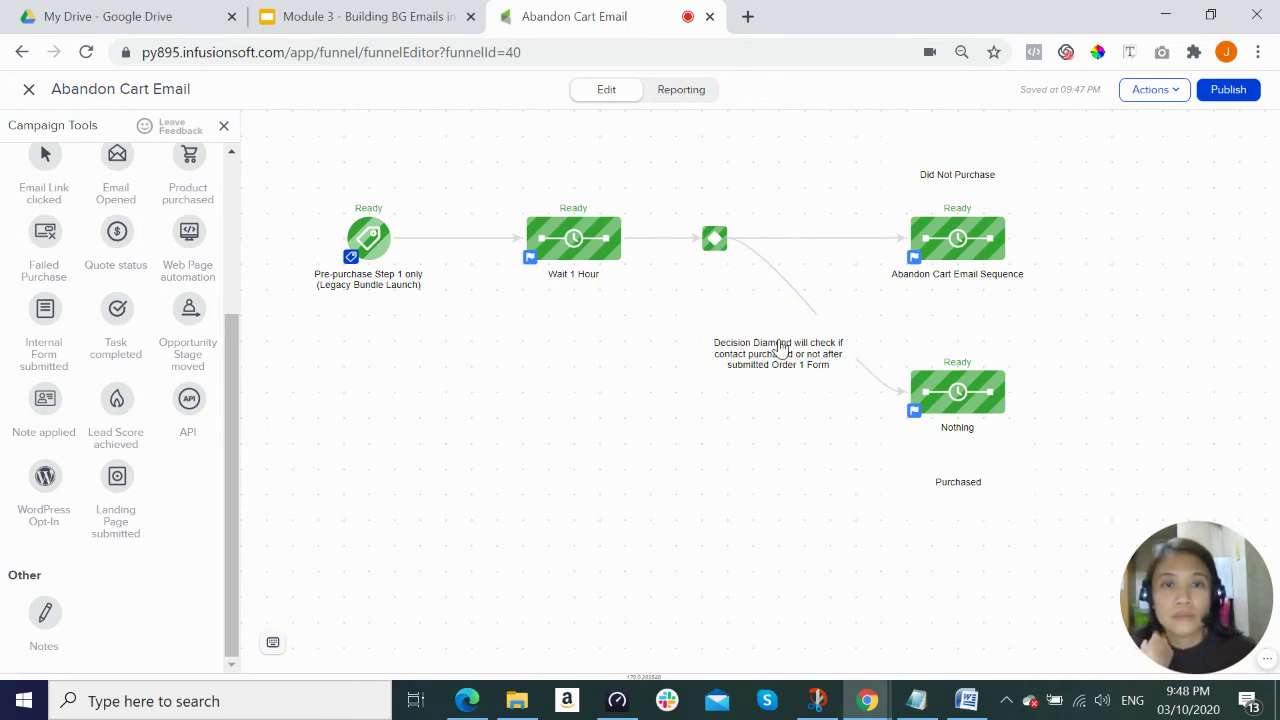
drag(771, 337, 707, 326)
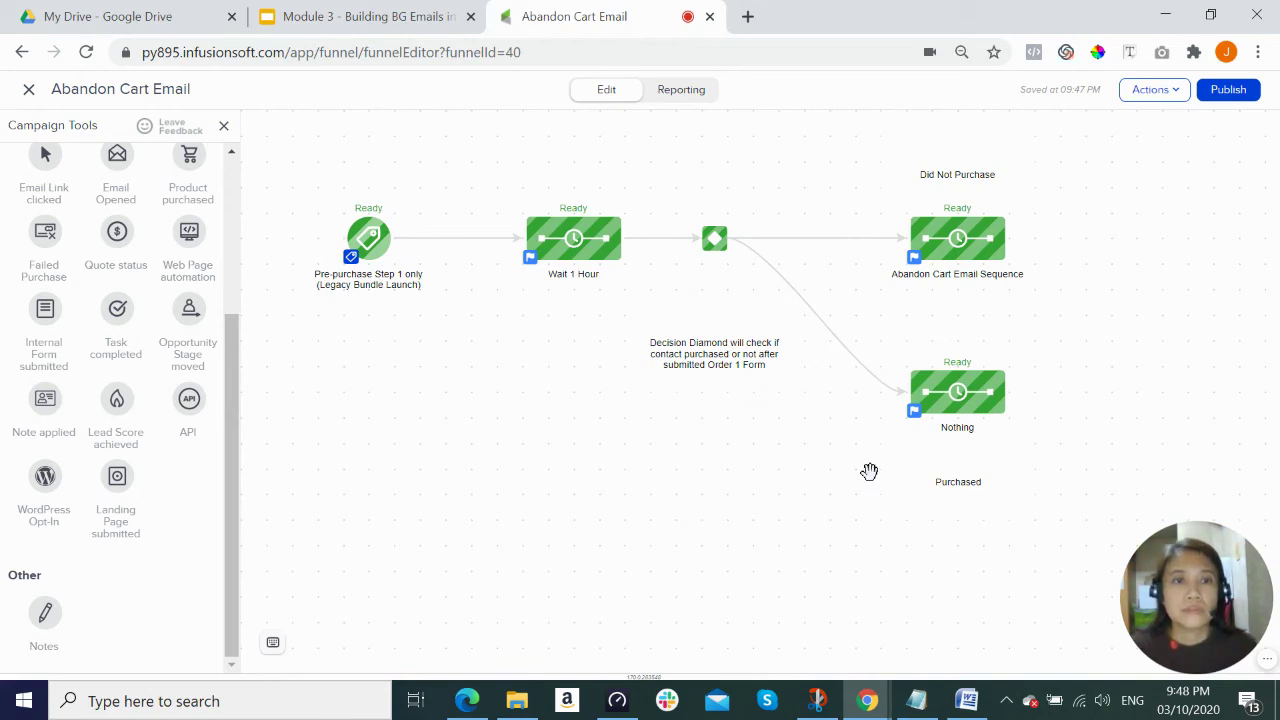
Shorten the Purchased note's box so its text sits closer beneath the Nothing sequence.
click(962, 484)
right_click(962, 482)
click(958, 458)
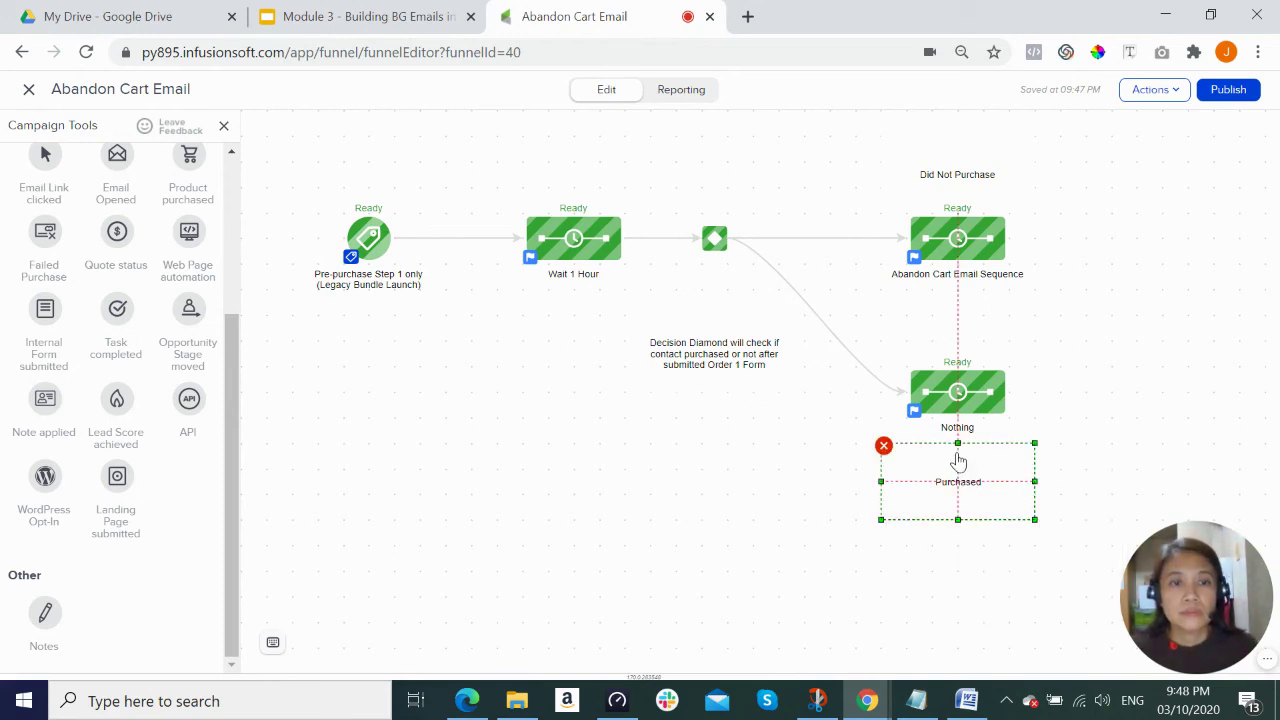
mouse_move(957, 457)
mouse_down()
mouse_move(957, 443)
mouse_move(958, 455)
mouse_up()
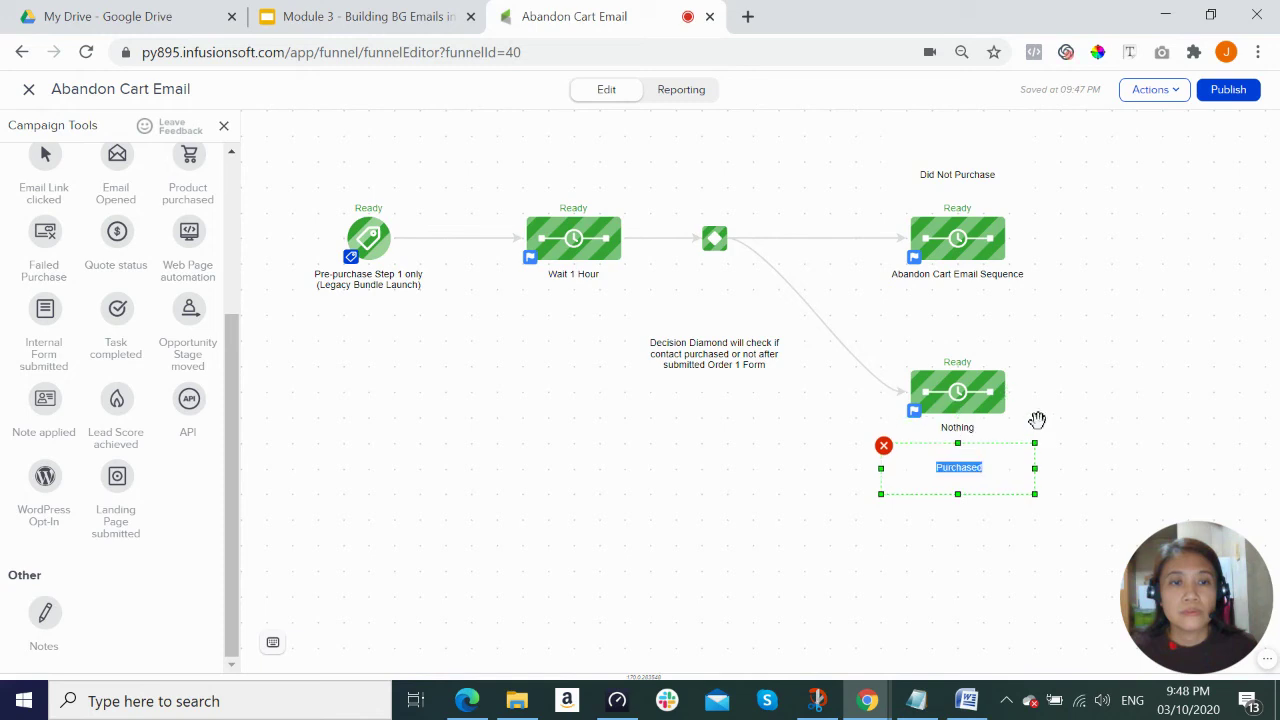
click(1055, 413)
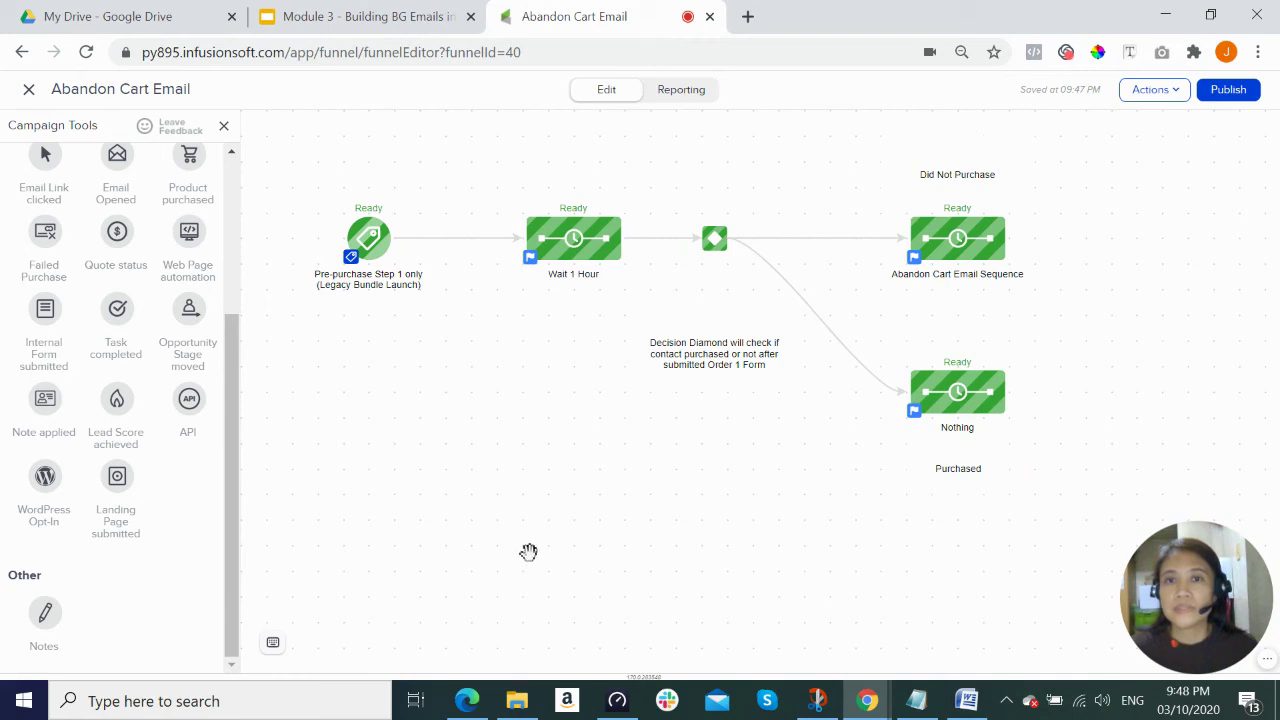
Add a title note reading "Abandon Cart Email" centred above the campaign flow.
drag(49, 614, 624, 152)
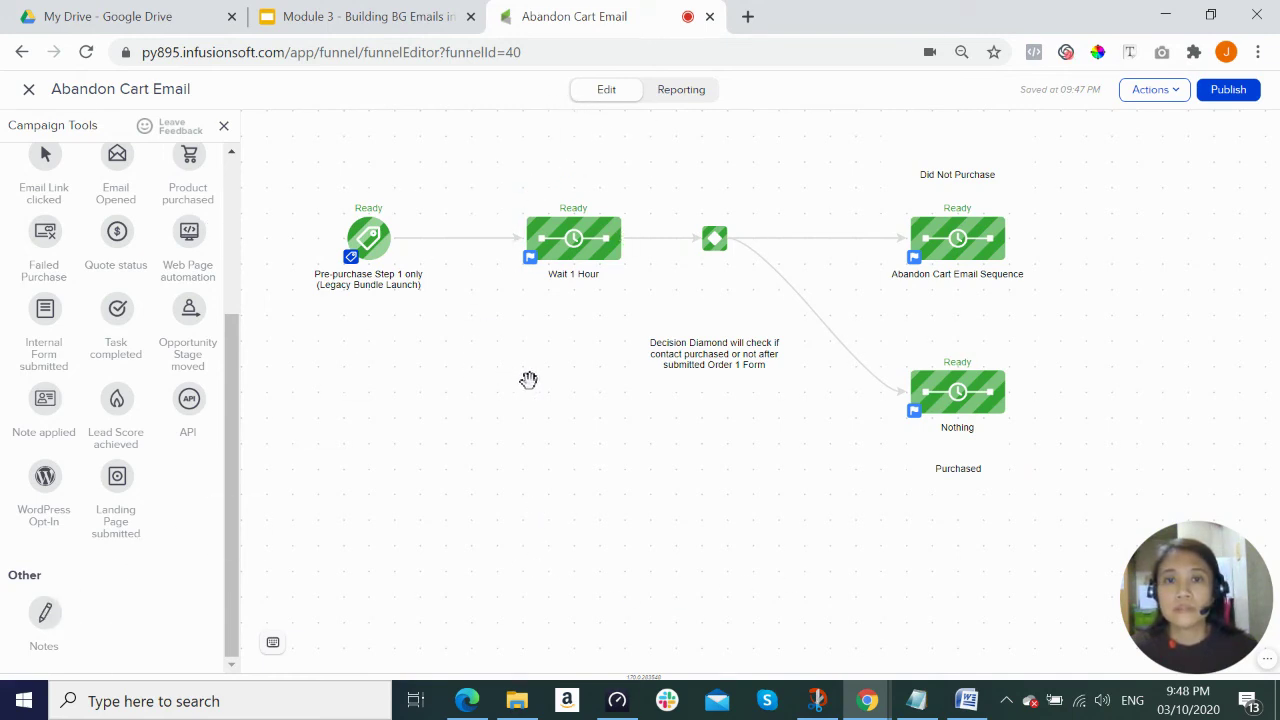
drag(479, 377, 469, 447)
mouse_move(54, 616)
mouse_down()
mouse_move(614, 152)
mouse_move(640, 137)
mouse_move(640, 160)
mouse_move(746, 165)
mouse_up()
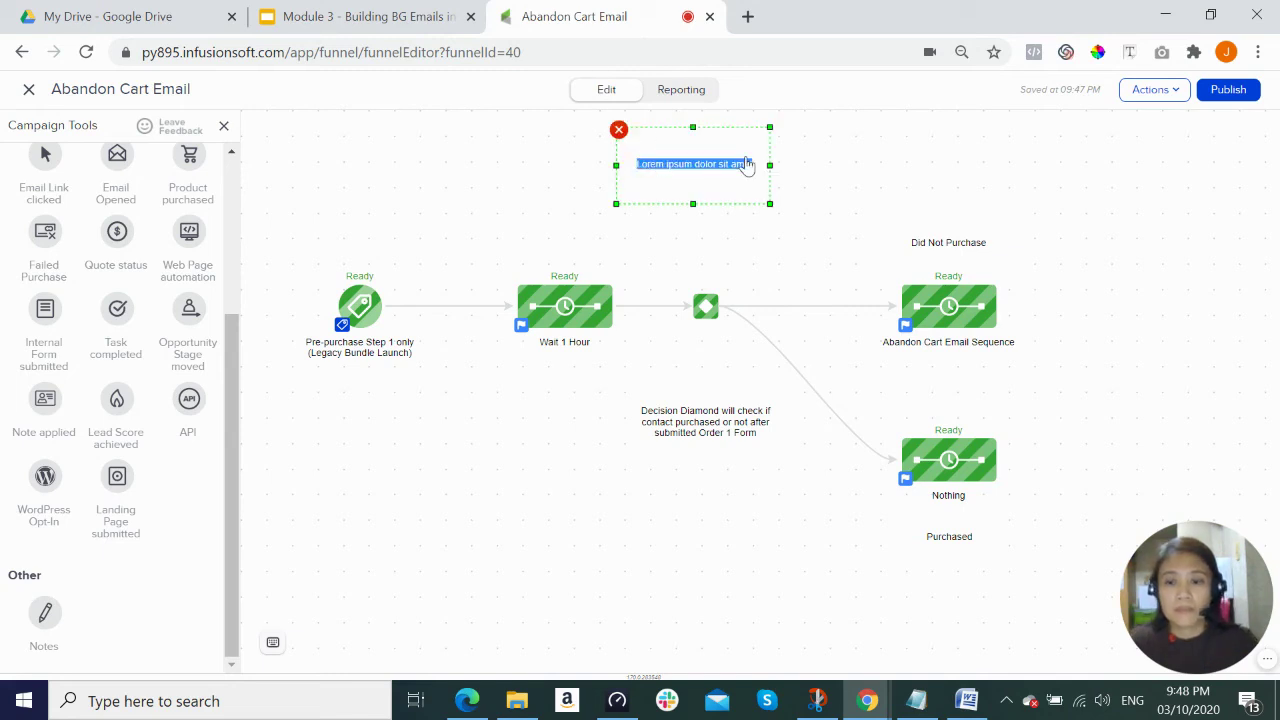
text(Abandon Ca)
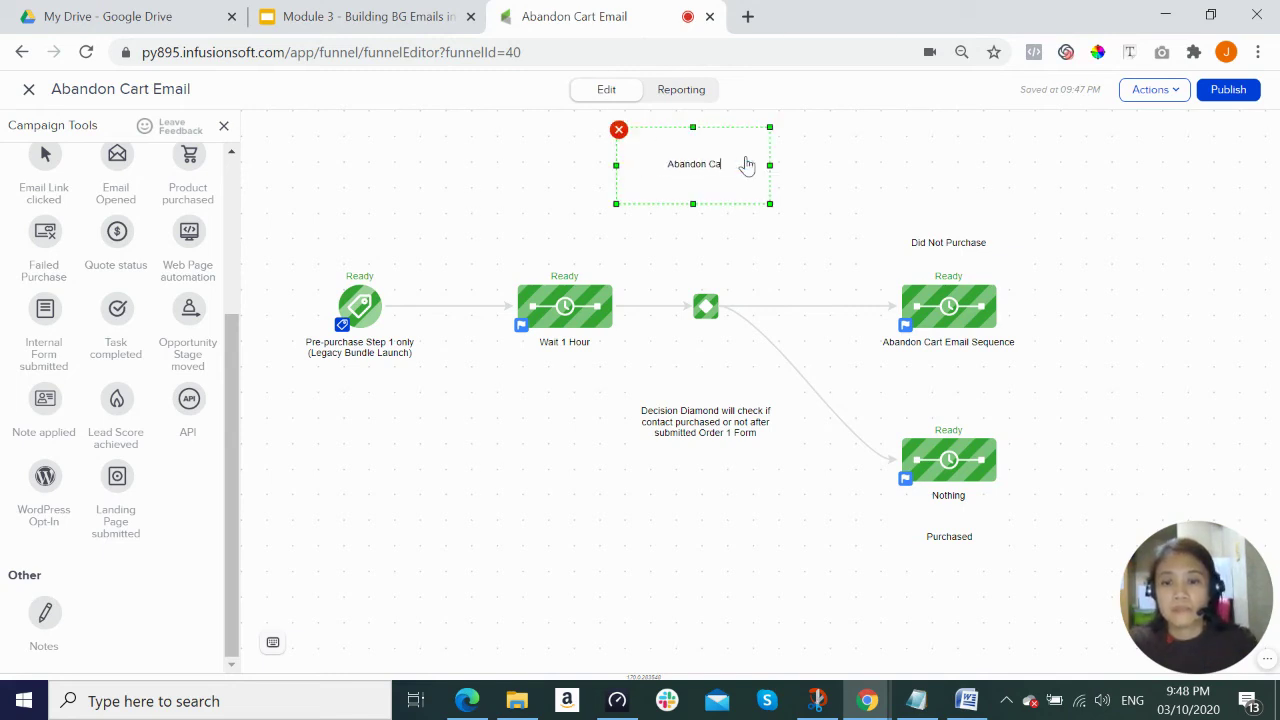
text(rt Email)
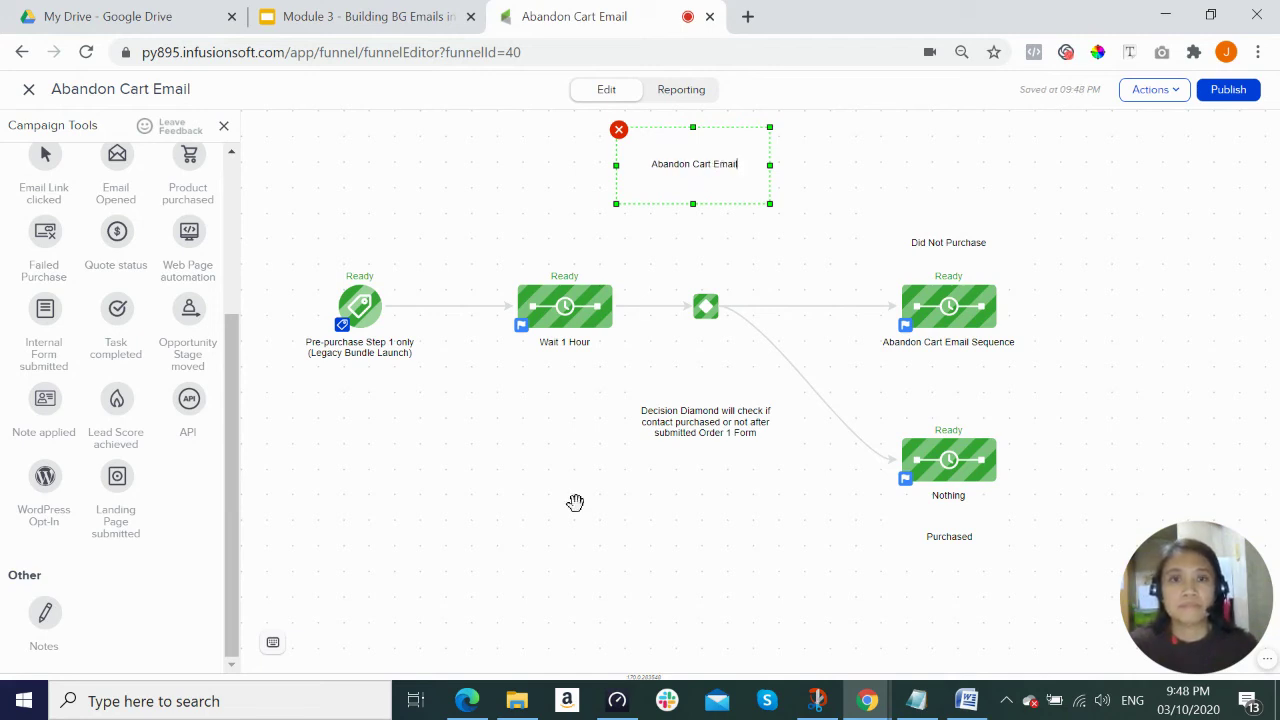
click(543, 552)
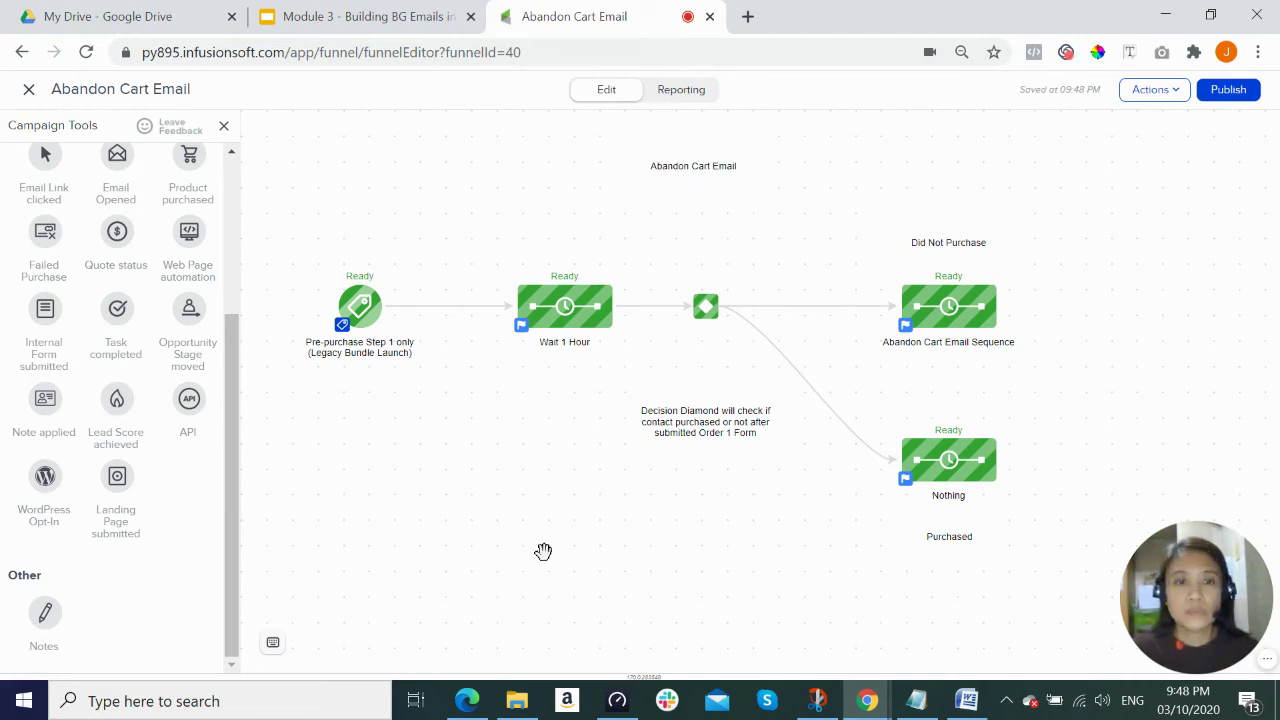
Publish the Abandon Cart Email campaign without adding the contacts that already meet its tag goal, and return to the campaign list.
click(1234, 89)
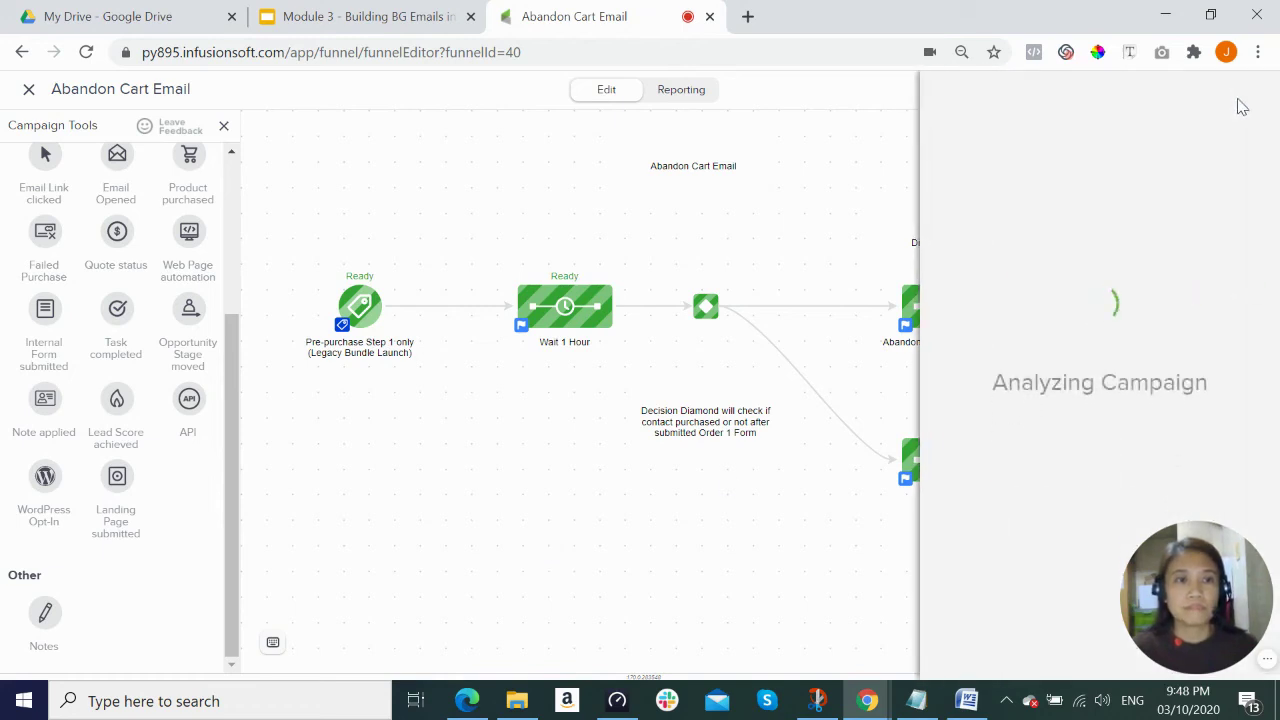
drag(1145, 594, 453, 591)
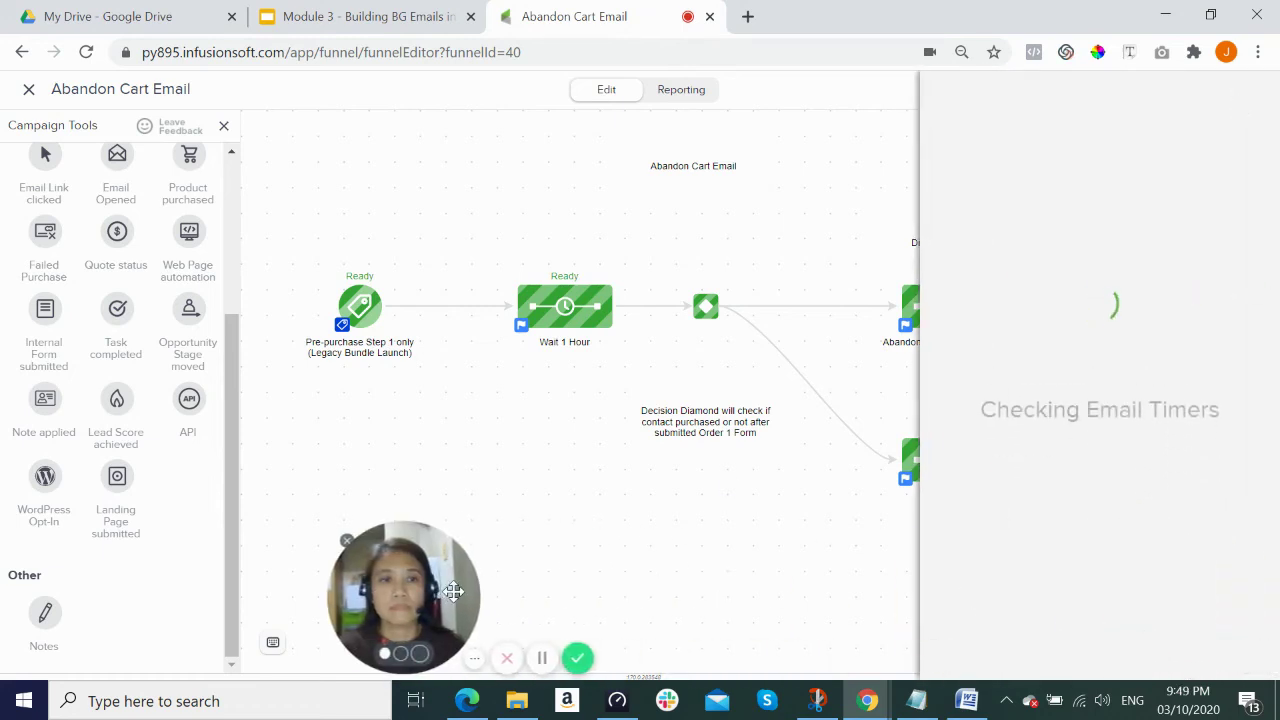
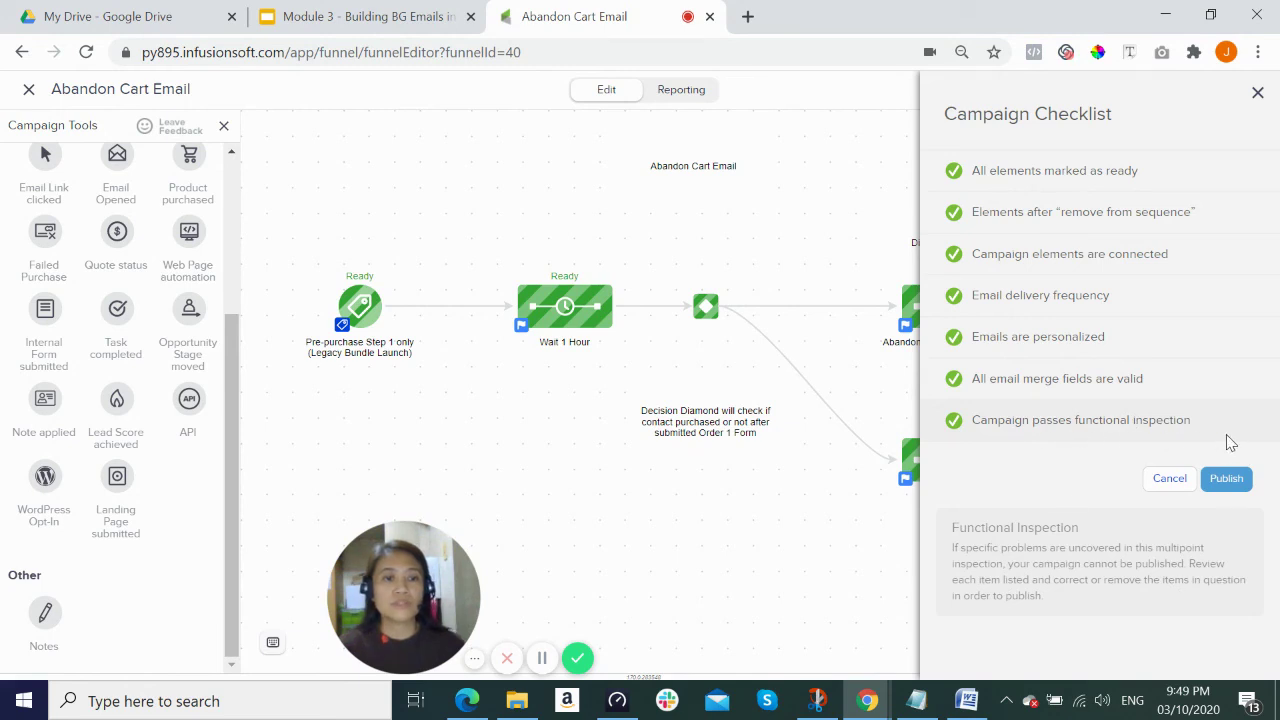
click(1229, 481)
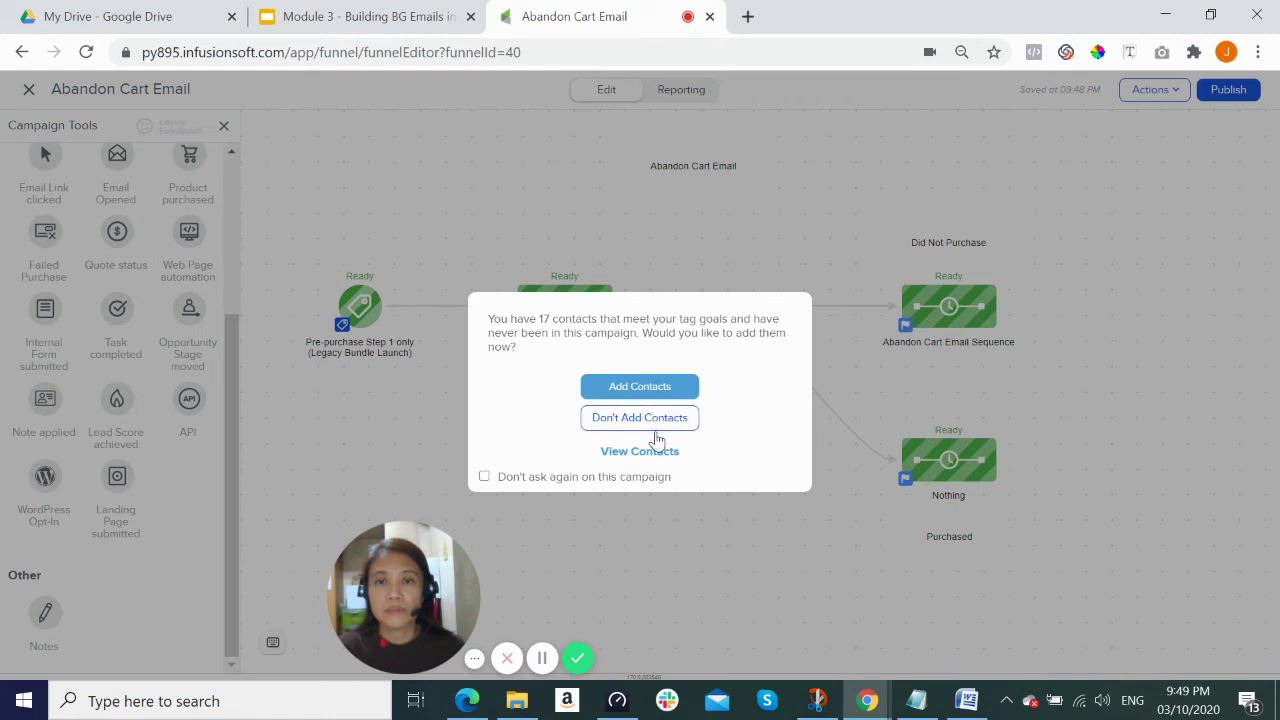
click(638, 420)
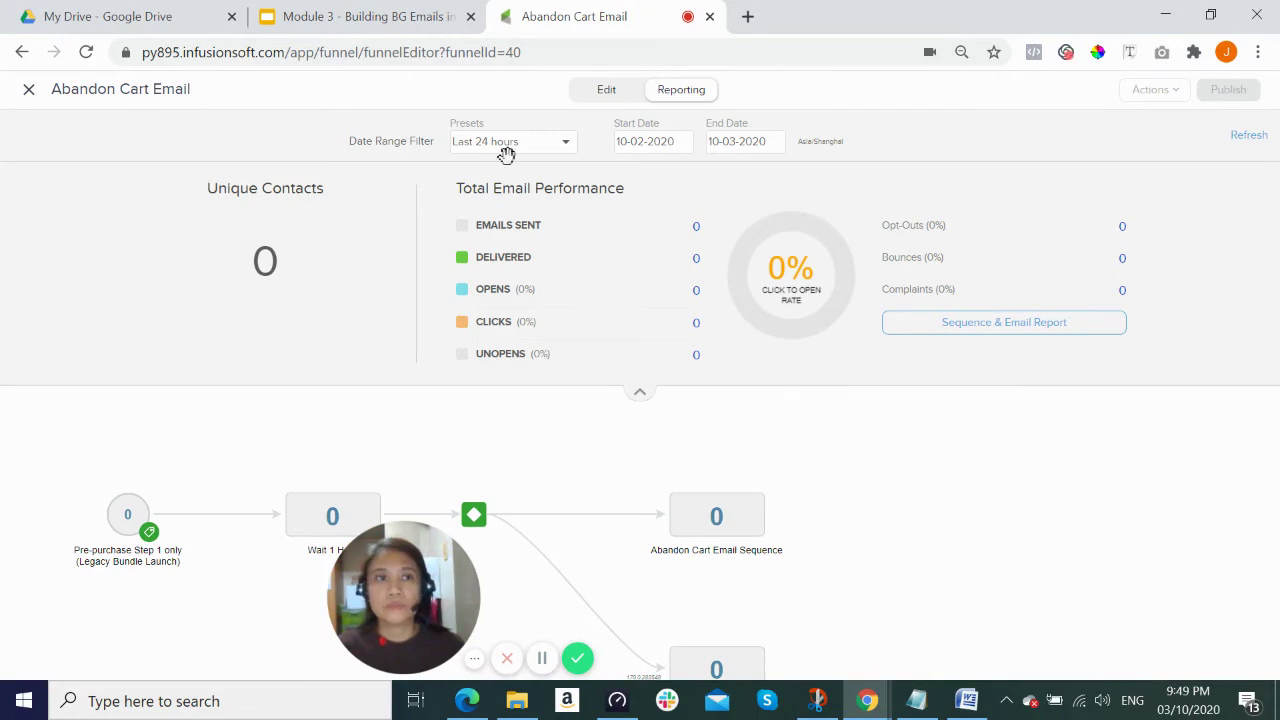
click(29, 92)
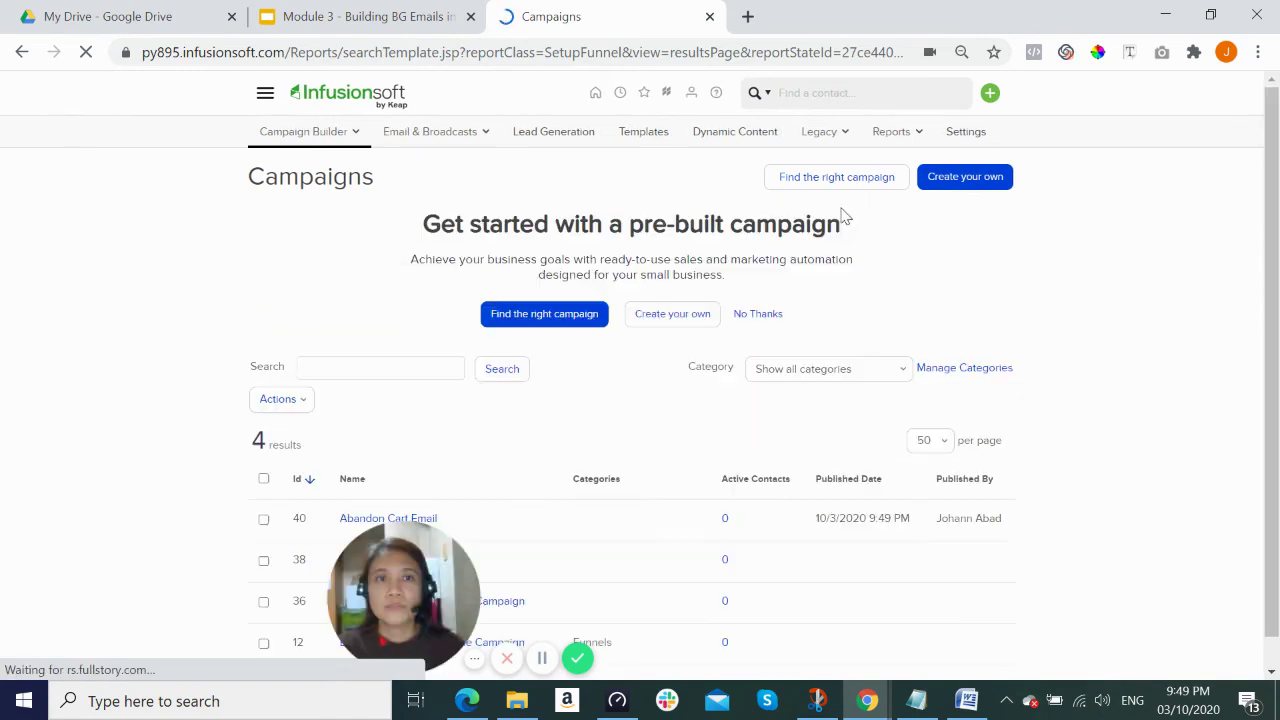
Create a new campaign from scratch and name it "Purchase Email".
click(960, 180)
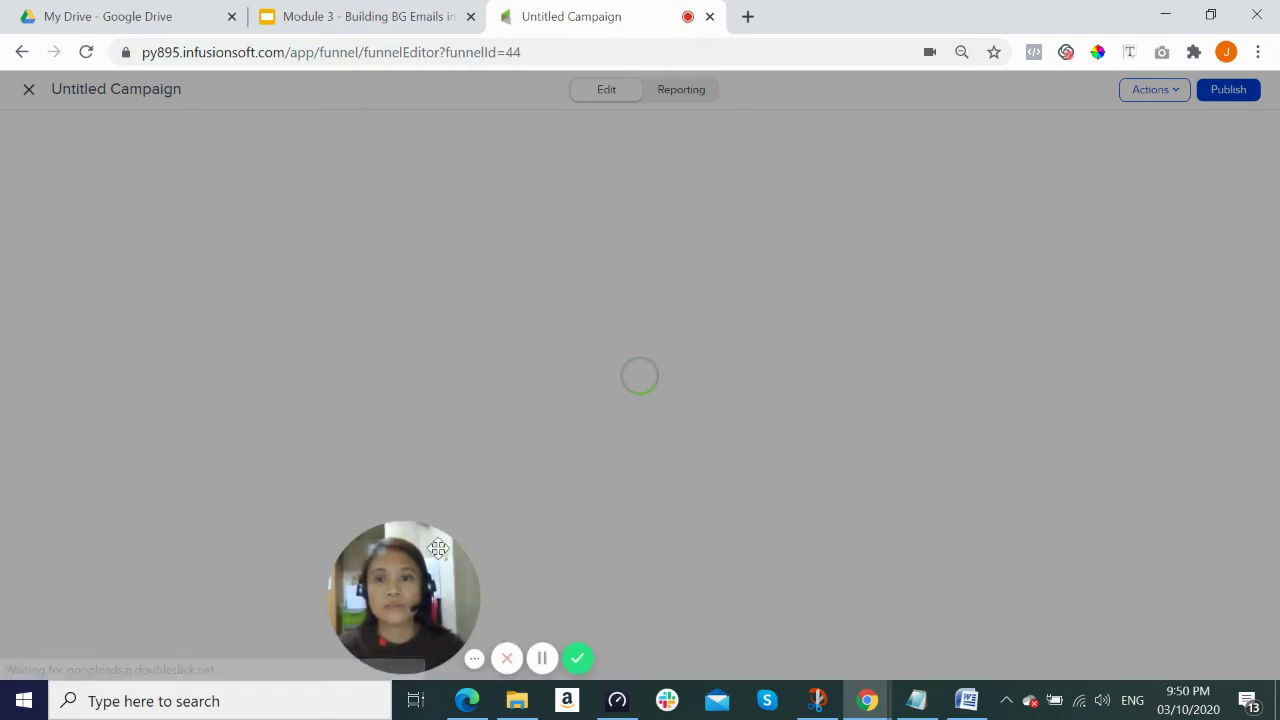
drag(403, 583, 1100, 566)
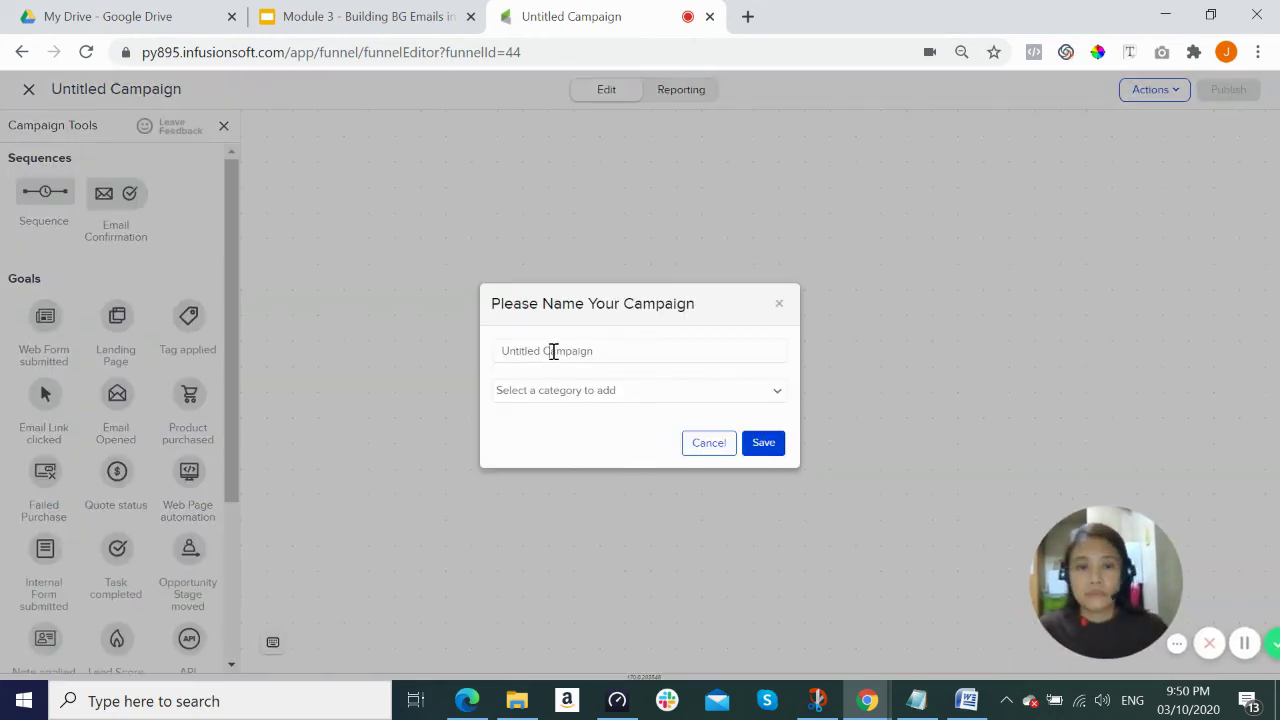
click(553, 351)
text(Purchase)
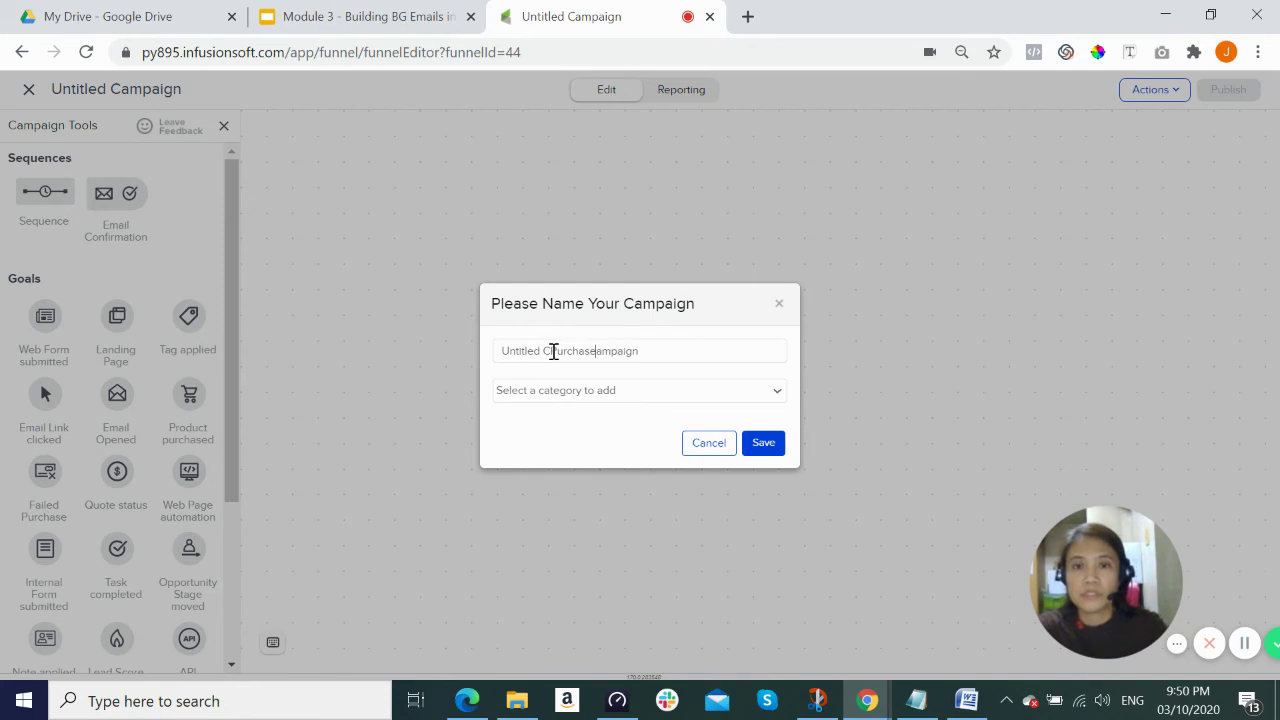
key(BackSpace)
key(BackSpace)
key(BackSpace)
key(BackSpace)
key(BackSpace)
key(BackSpace)
key(BackSpace)
key(BackSpace)
key(BackSpace)
key(BackSpace)
key(BackSpace)
key(BackSpace)
key(BackSpace)
key(BackSpace)
key(BackSpace)
key(BackSpace)
key(BackSpace)
key(BackSpace)
key(BackSpace)
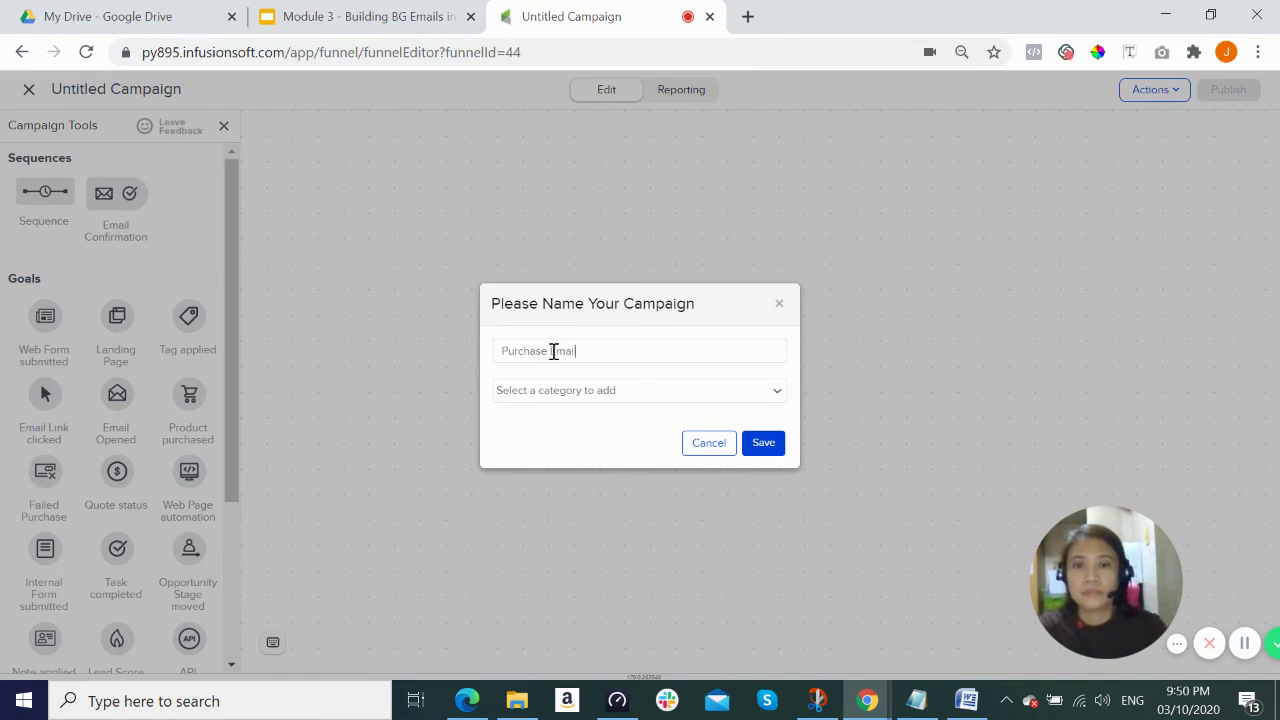
click(770, 448)
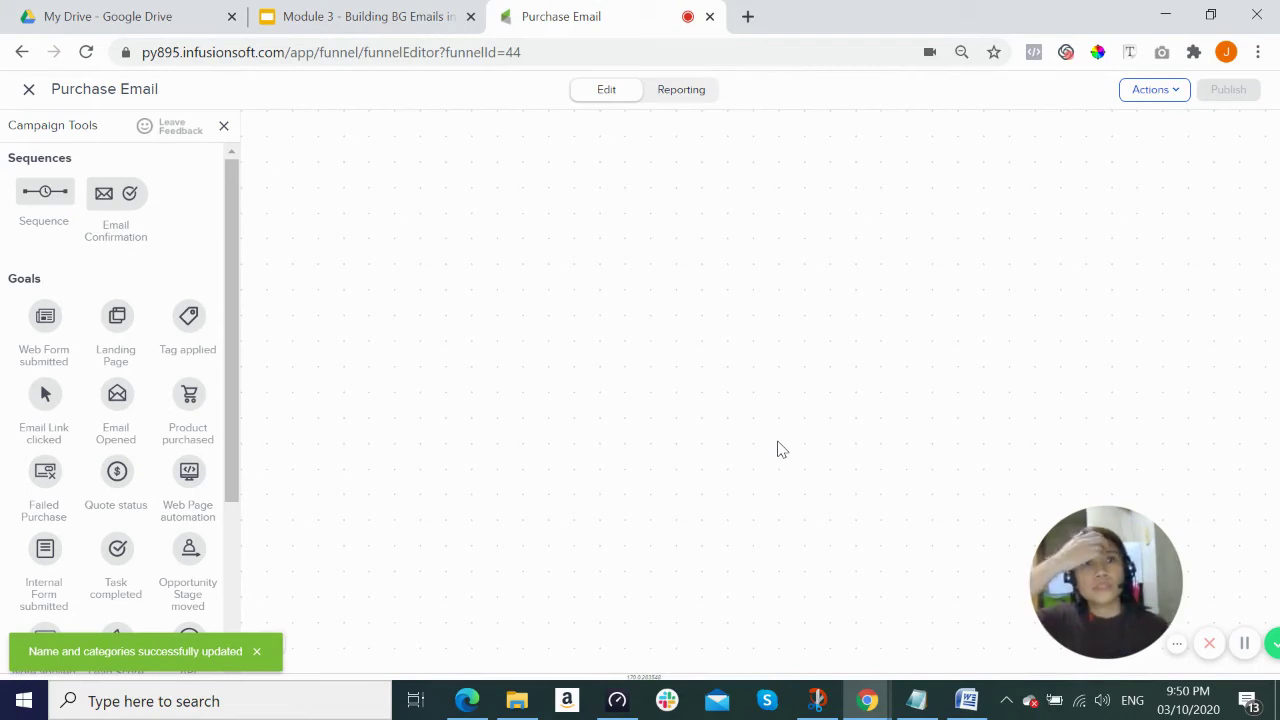
Place a Tag applied goal and a sequence, setting the goal's tag to "Funnels & Automation Academy -> Purchased Legacy Bundle (Legacy Bundle Launch)".
drag(189, 316, 433, 262)
drag(40, 193, 638, 262)
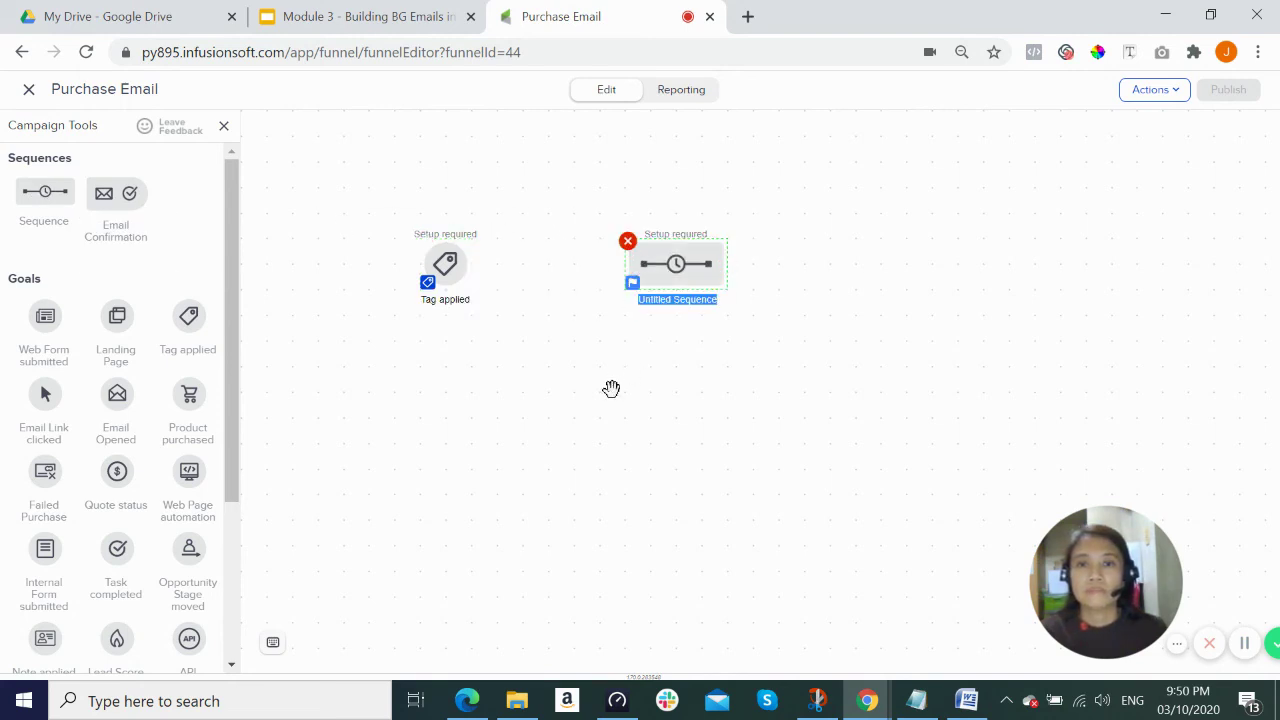
mouse_move(448, 266)
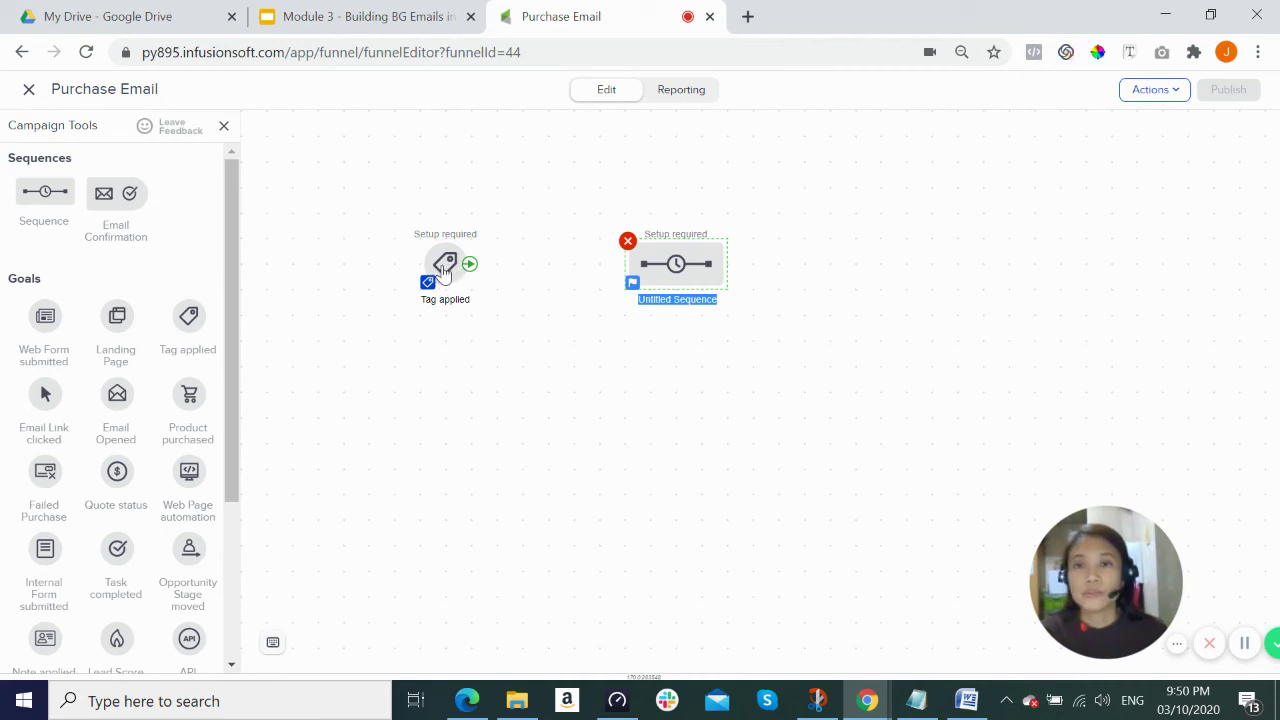
double_click(445, 268)
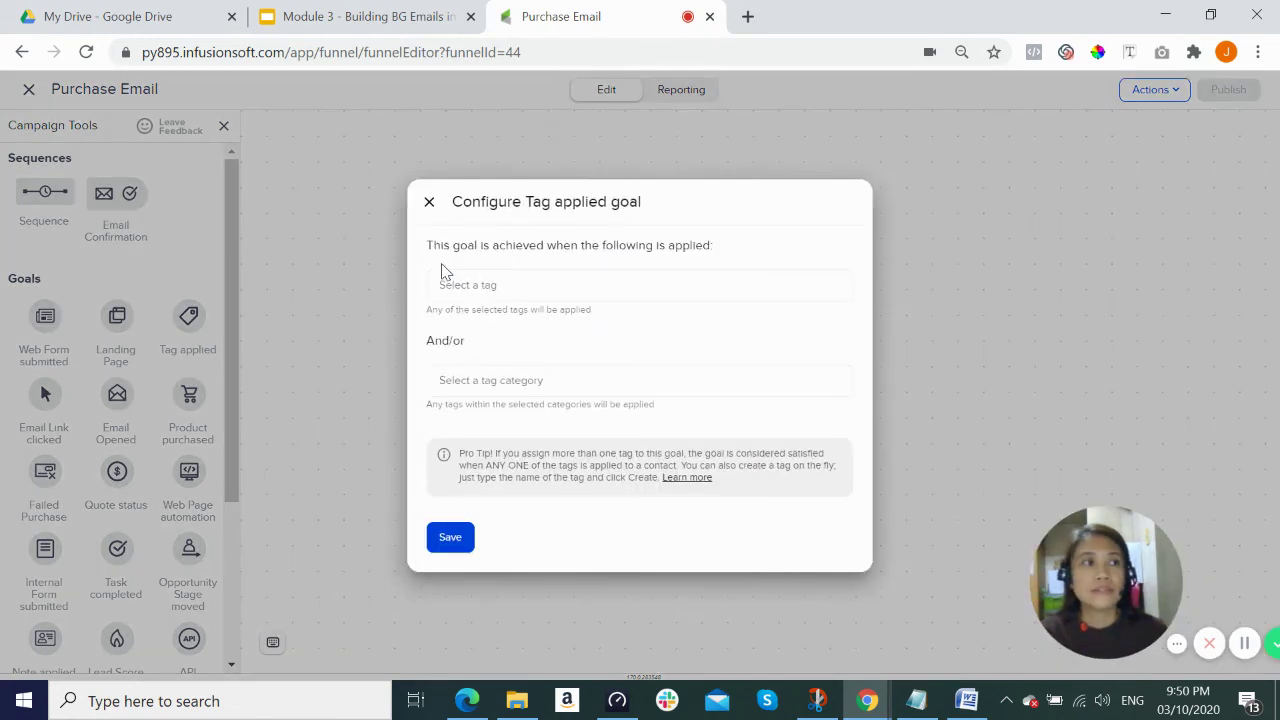
click(535, 284)
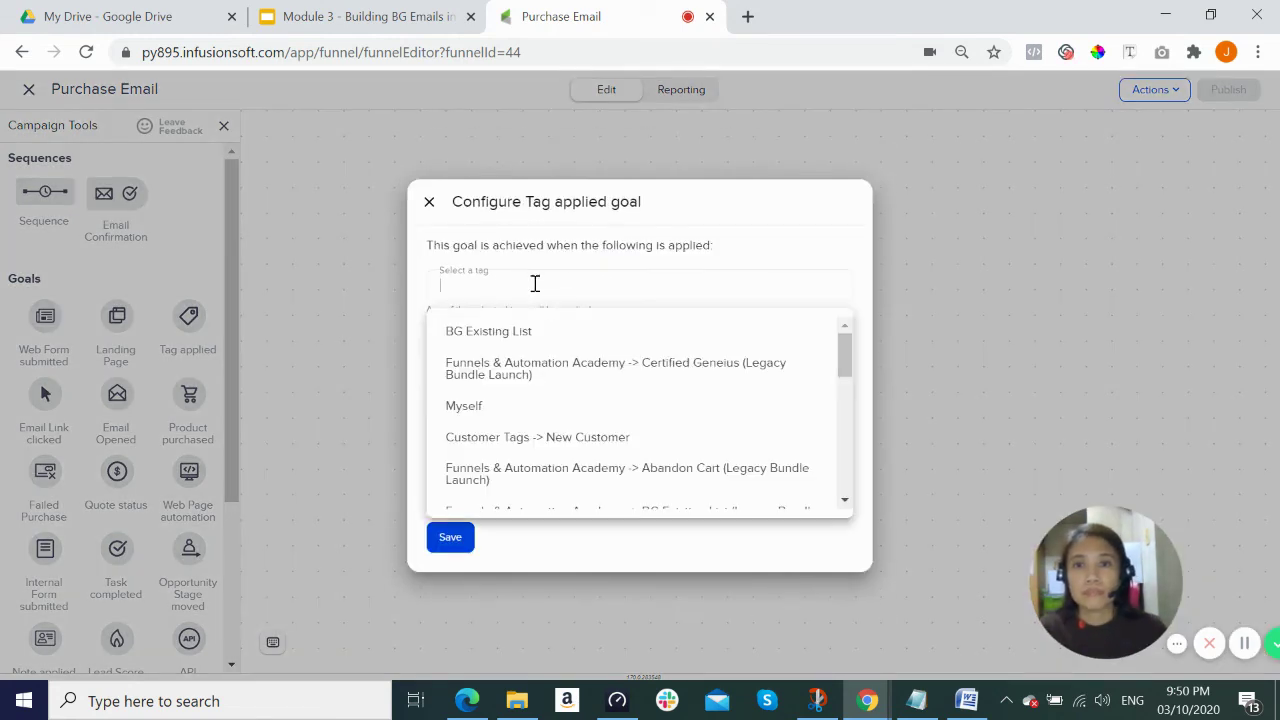
text(Purchse)
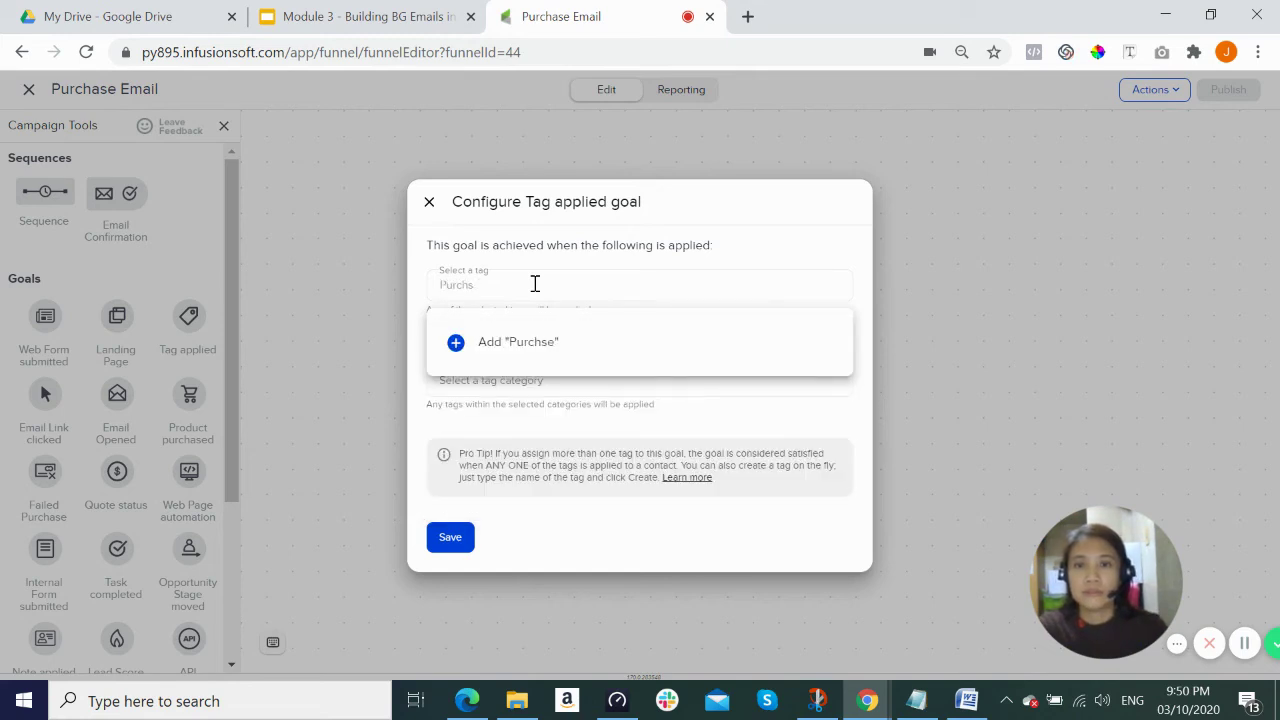
key(BackSpace)
text(ased)
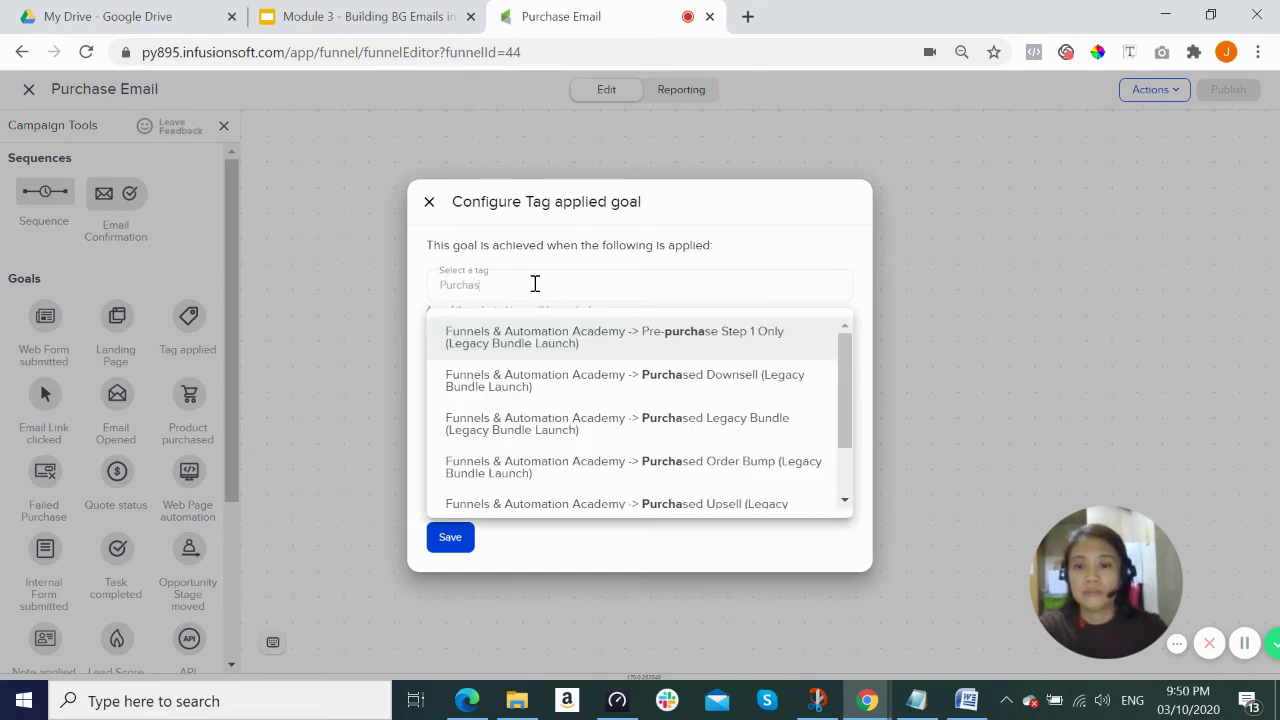
text(Lega)
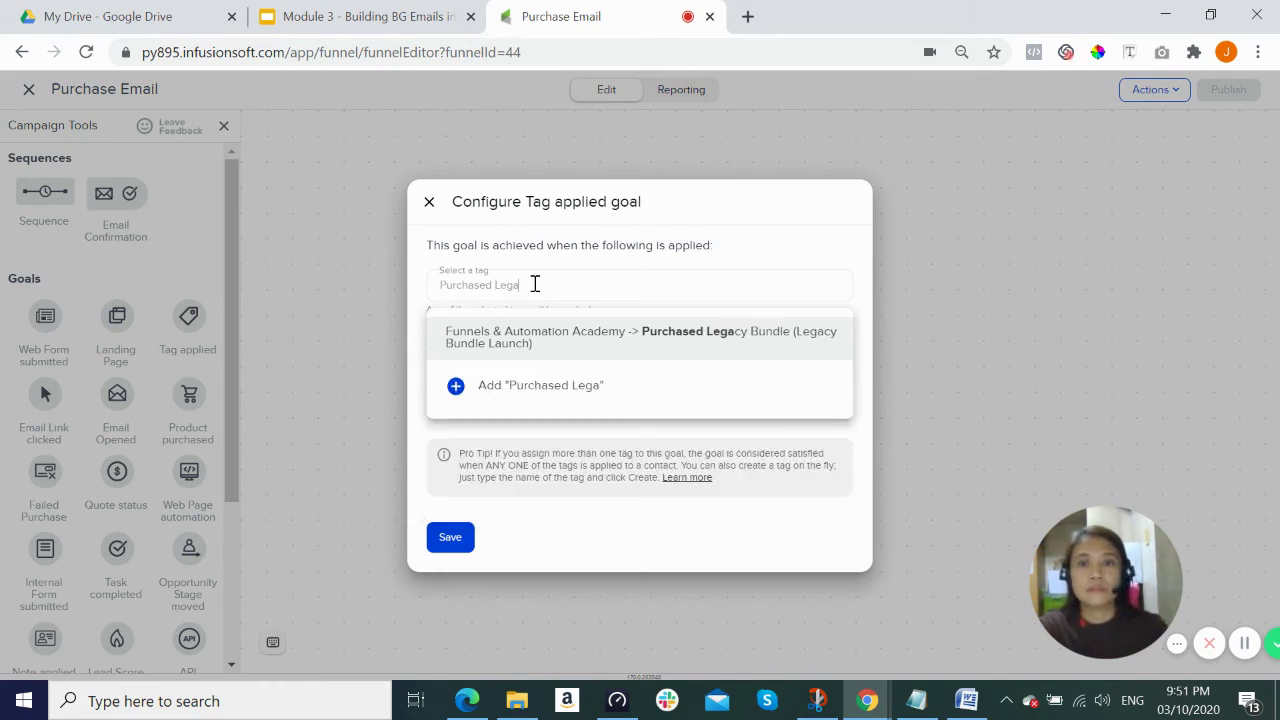
click(545, 340)
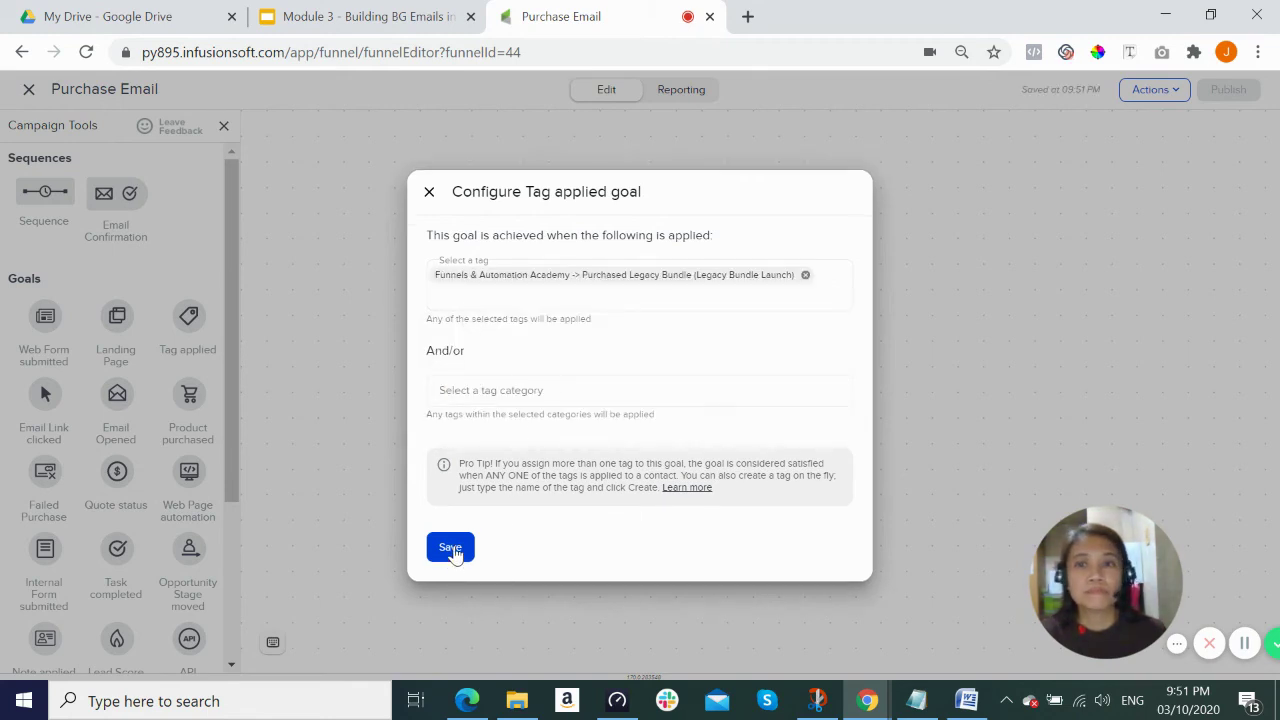
click(452, 549)
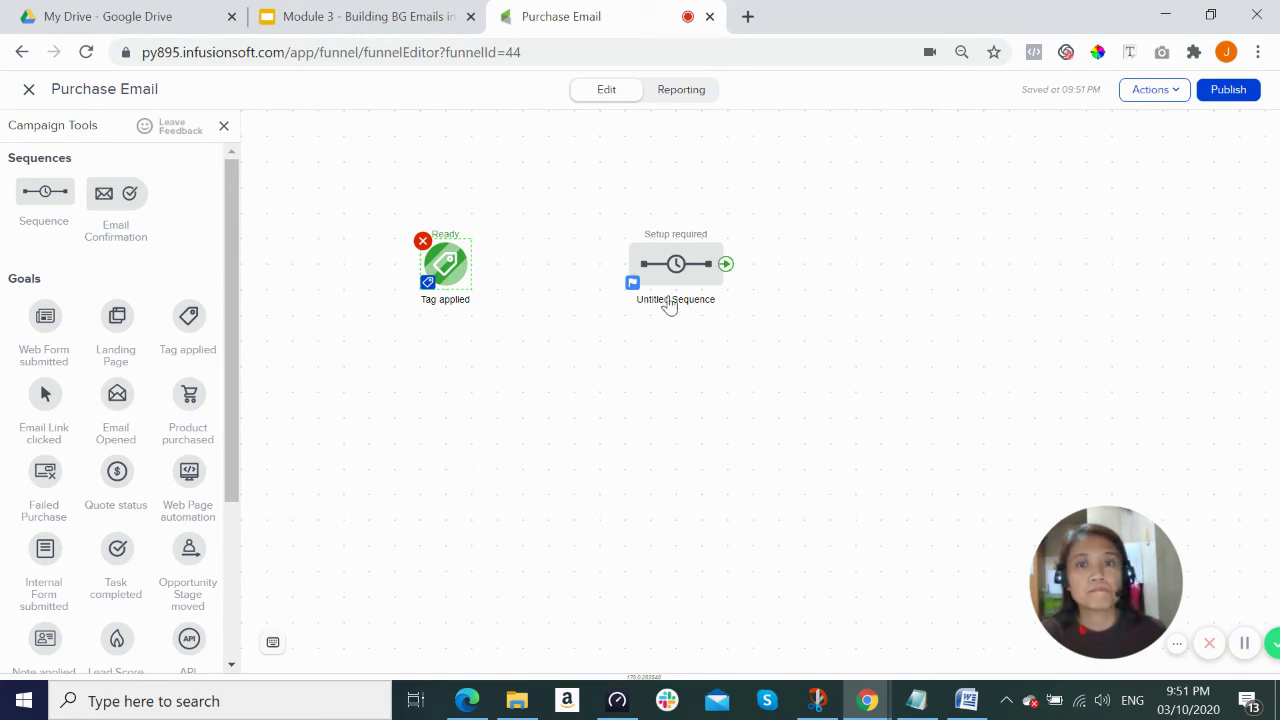
Open the untitled sequence and add a delay timer followed by an email after Start.
double_click(675, 268)
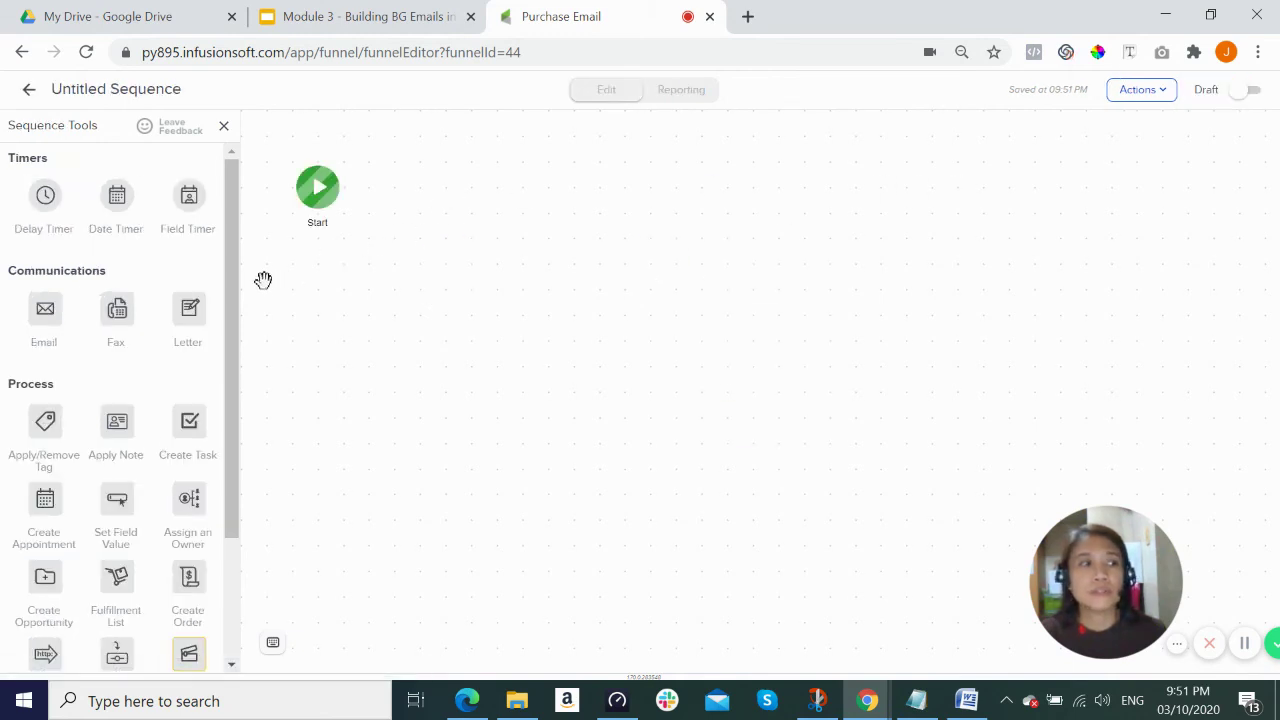
drag(44, 198, 471, 180)
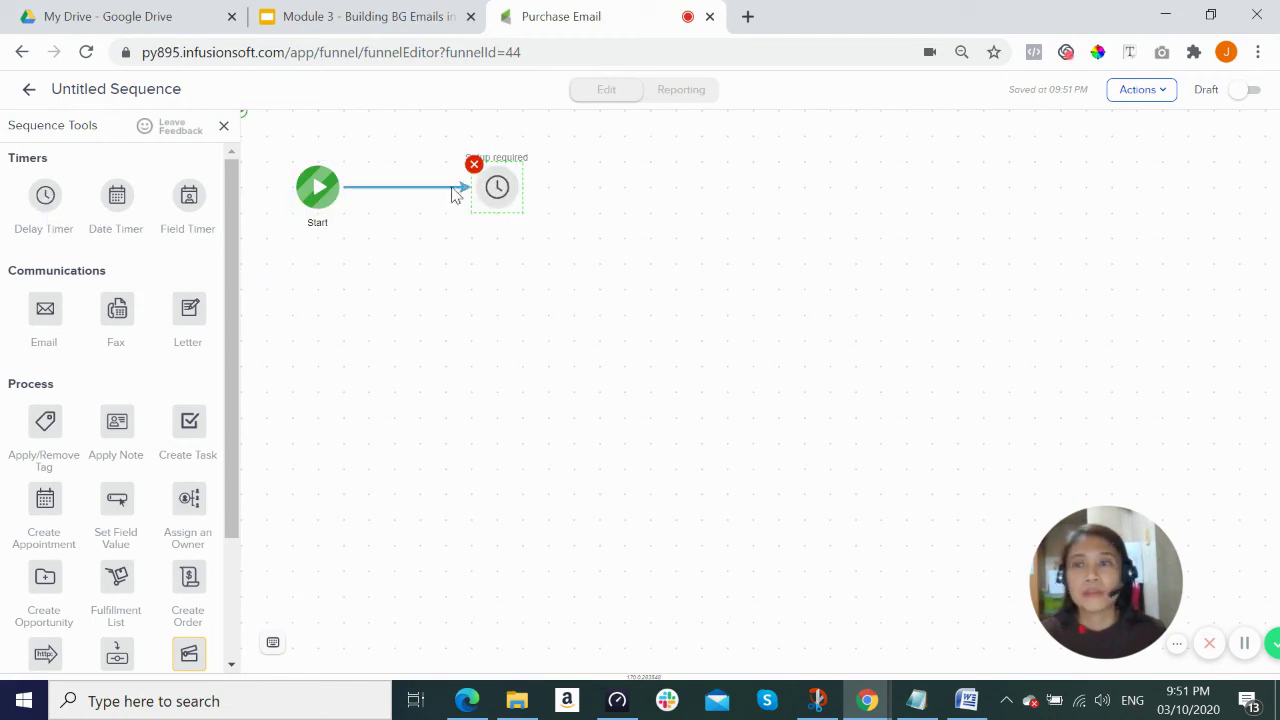
drag(44, 310, 701, 186)
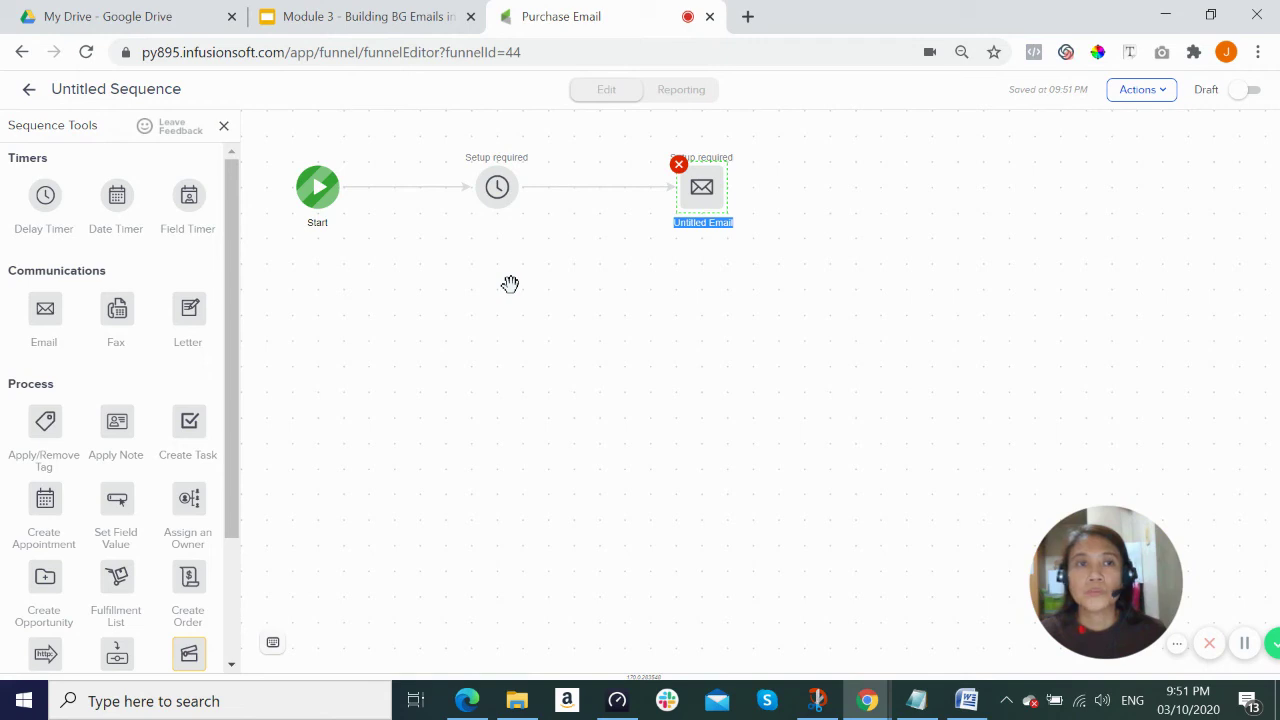
Set the delay timer to wait at least 4 hours and run on any day at any time.
double_click(497, 196)
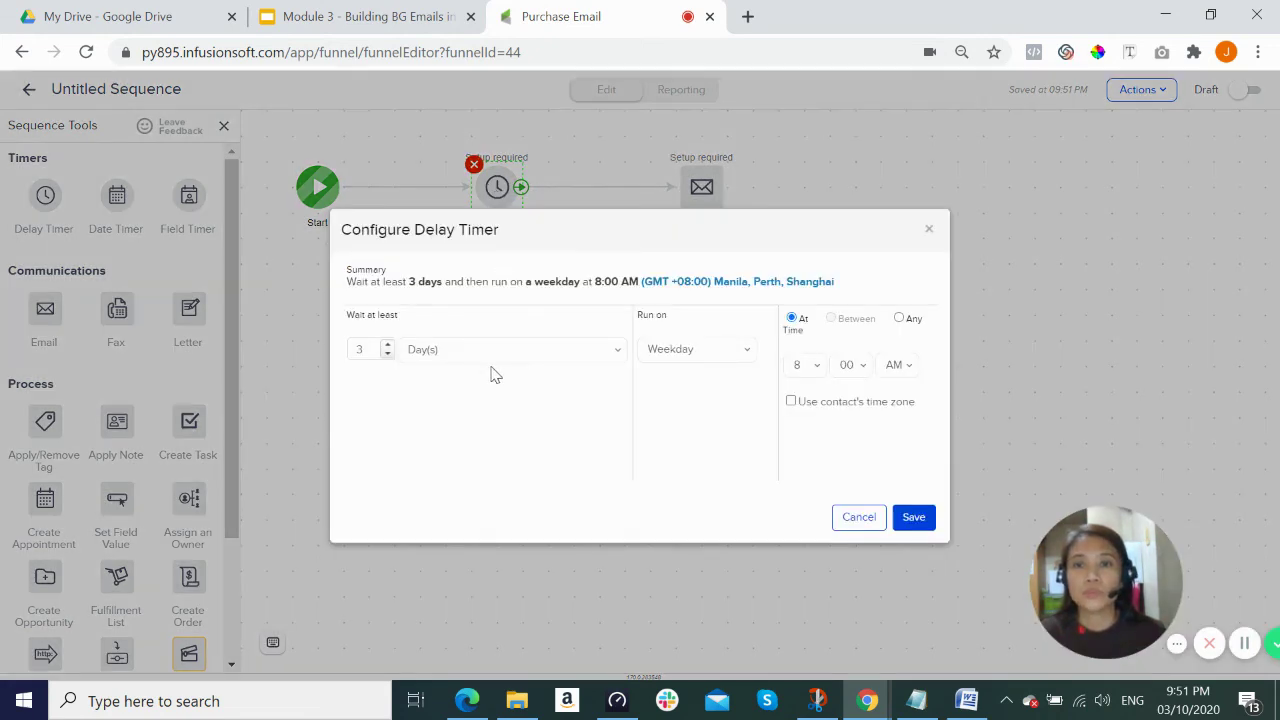
click(388, 353)
click(388, 353)
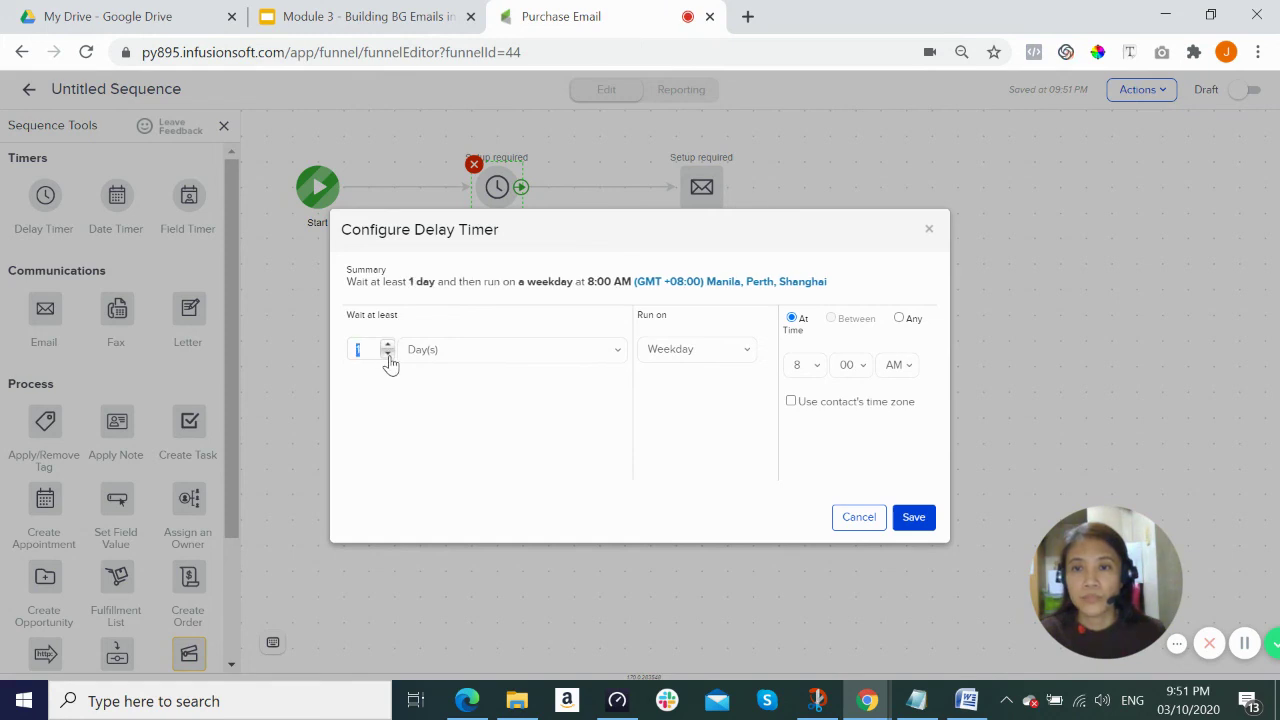
click(615, 352)
click(591, 383)
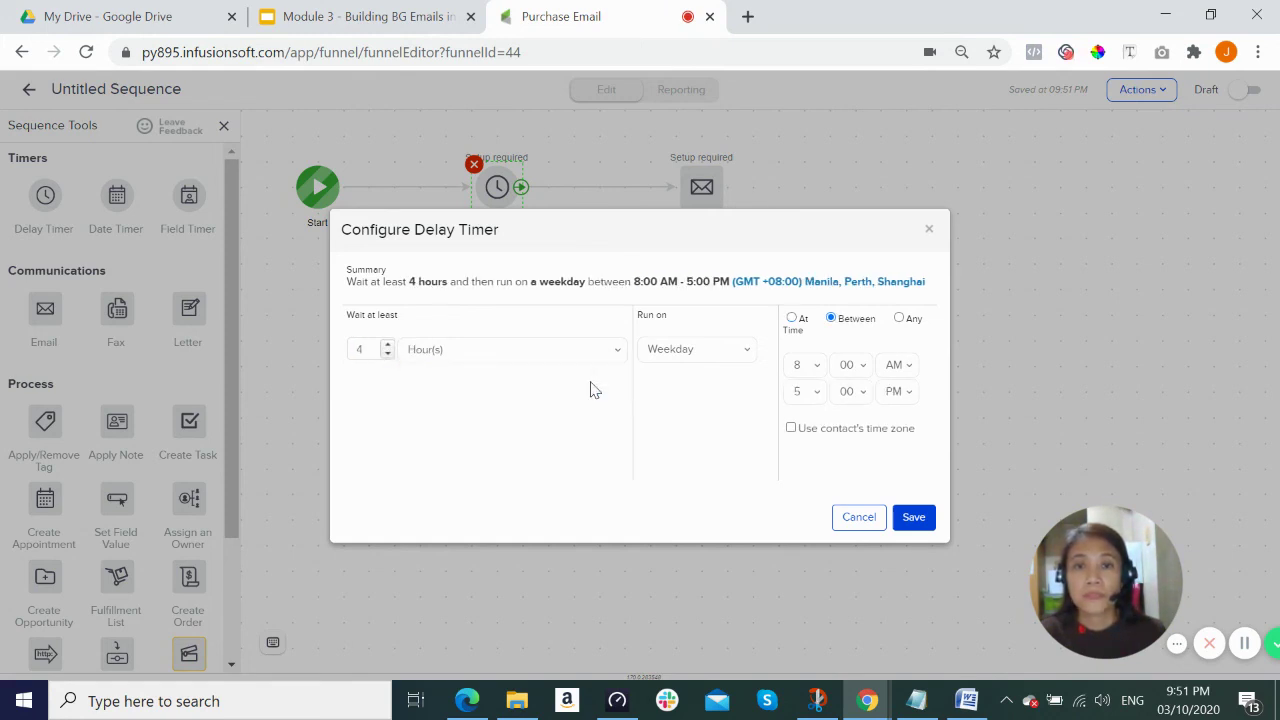
click(748, 350)
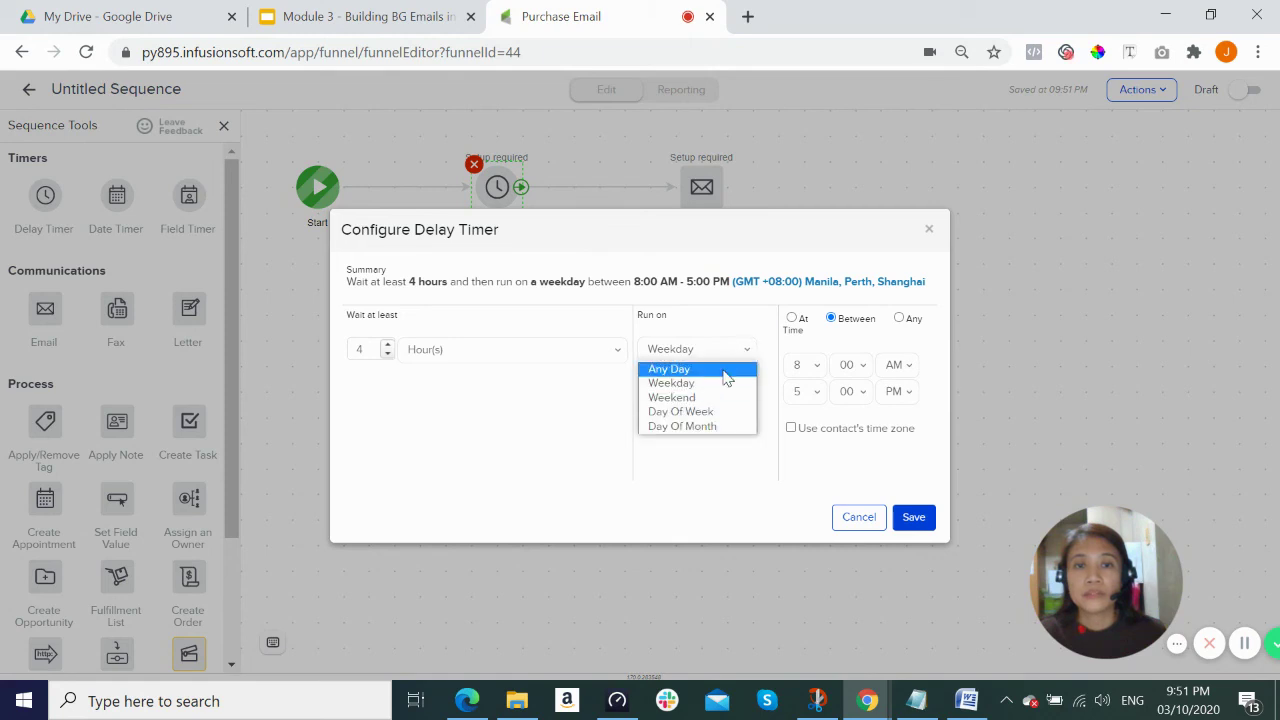
click(731, 368)
click(899, 319)
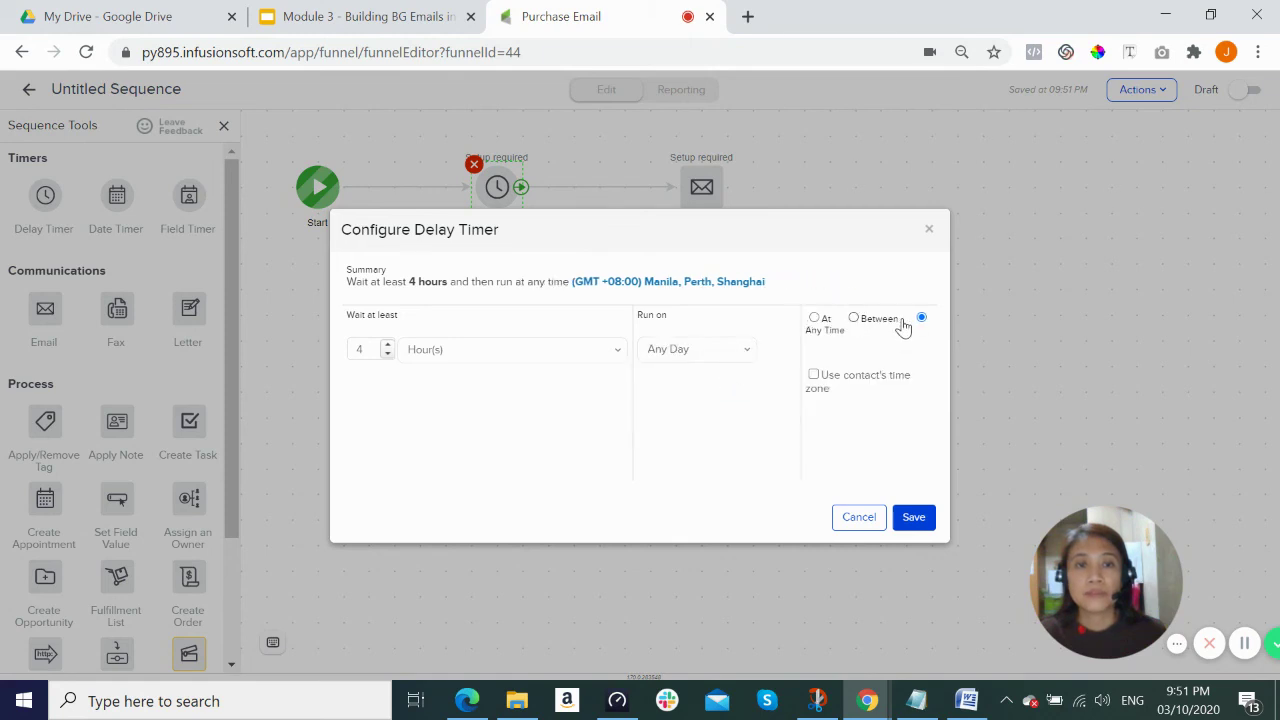
click(914, 517)
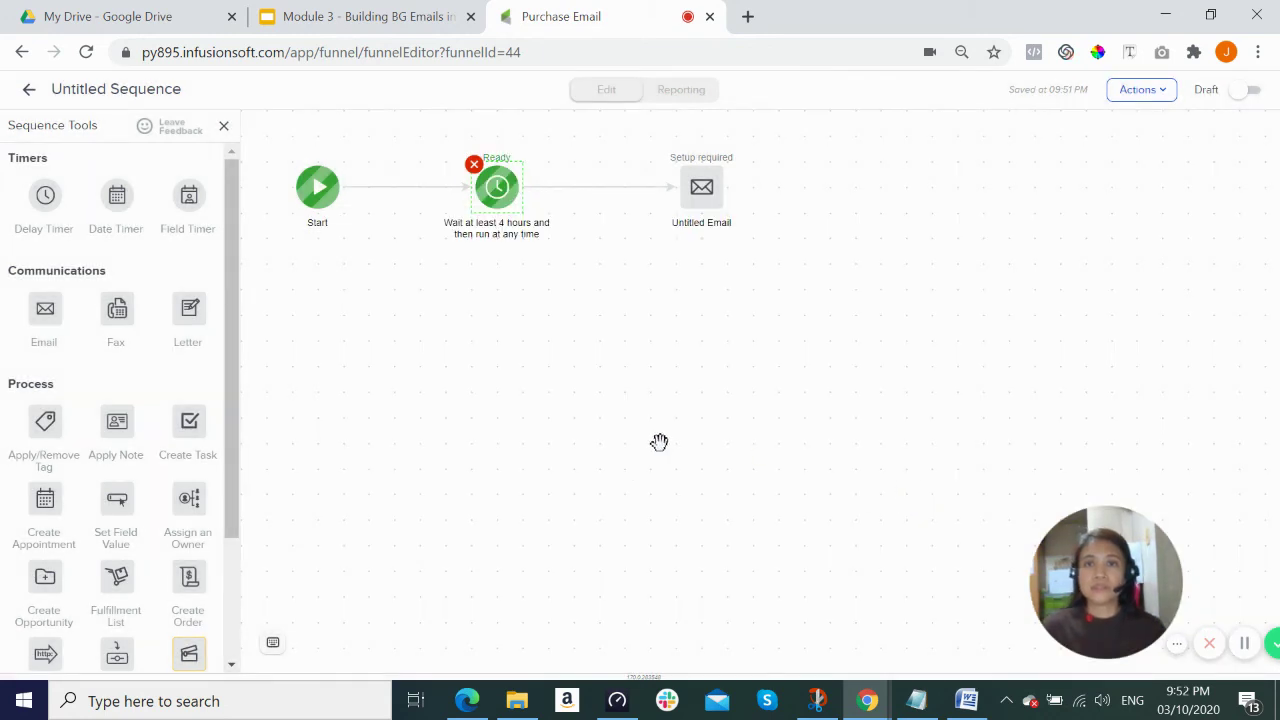
Shorten the delay timer's minimum wait to 1 hour.
double_click(497, 192)
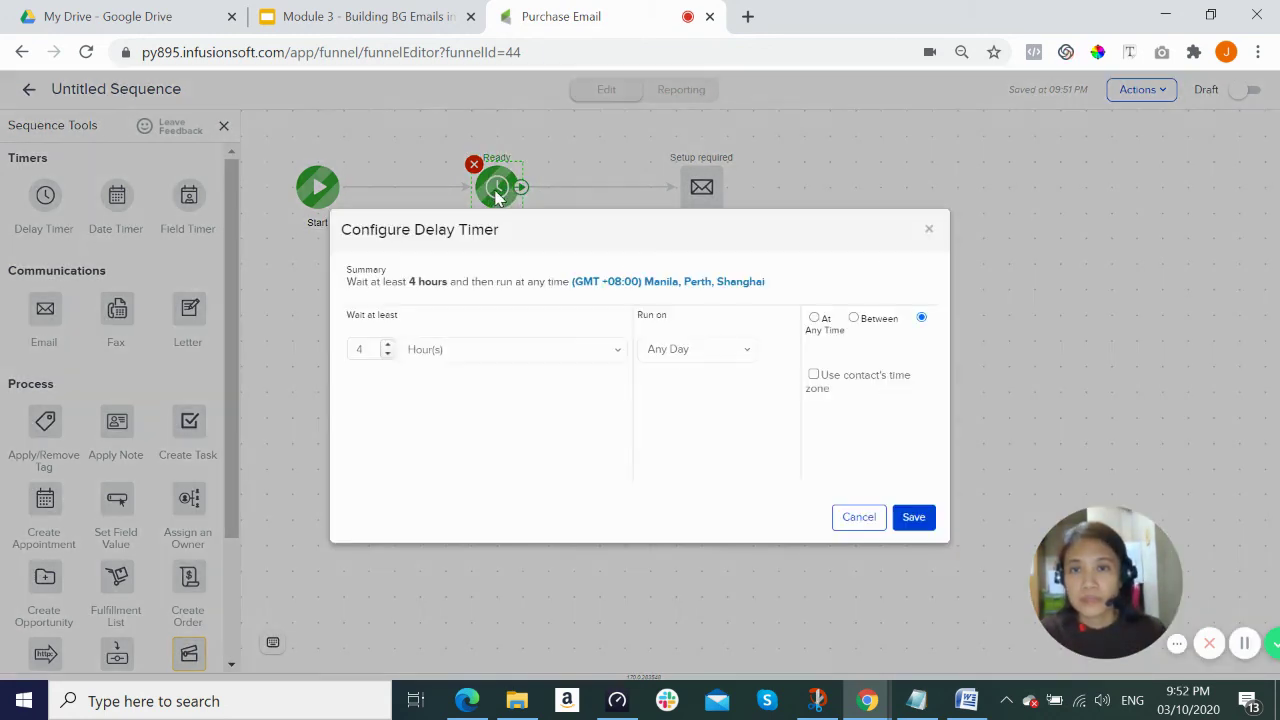
click(387, 354)
click(387, 354)
click(387, 354)
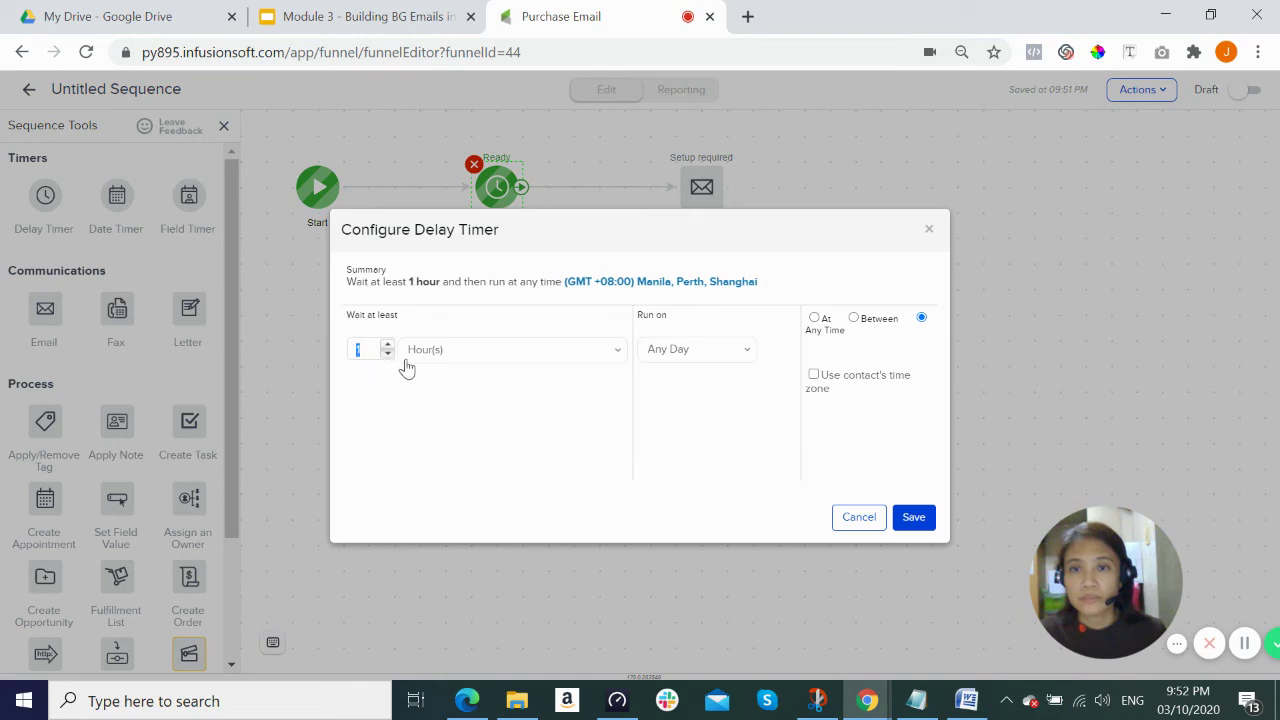
click(913, 517)
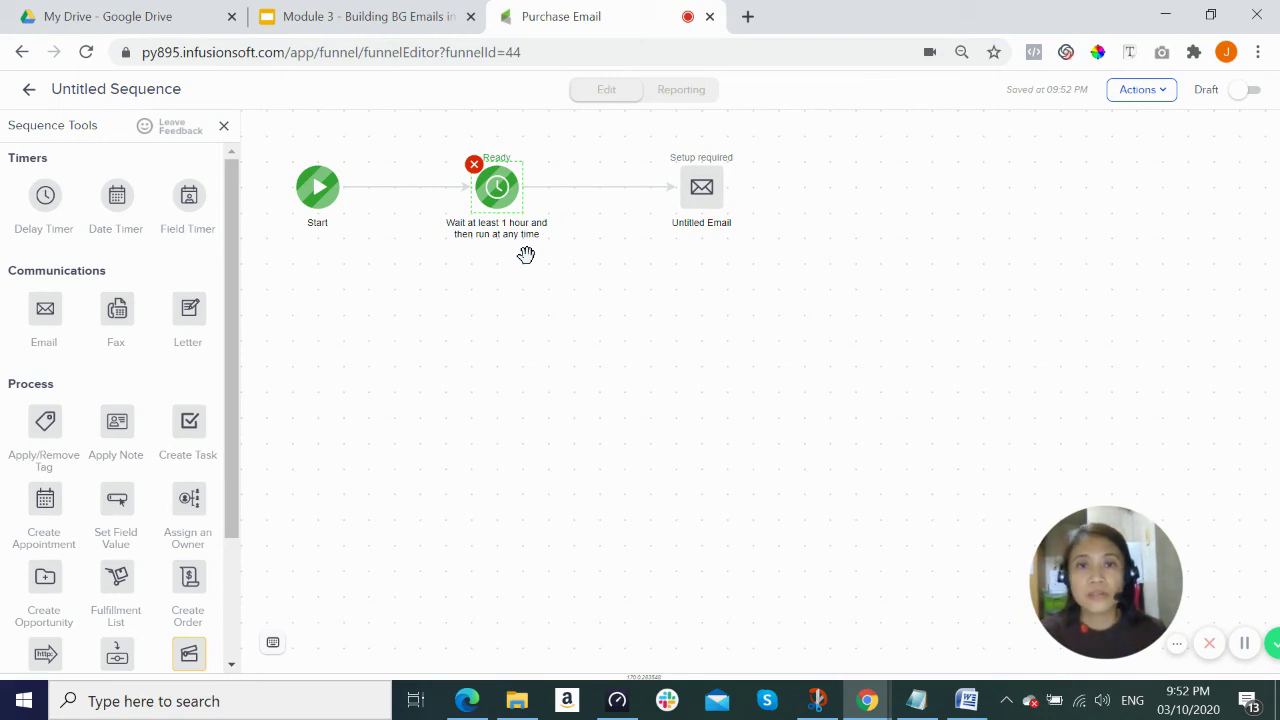
Open the untitled email and copy the subject line under Purchase Email Swipe from the Email Swipe document in Word.
double_click(698, 190)
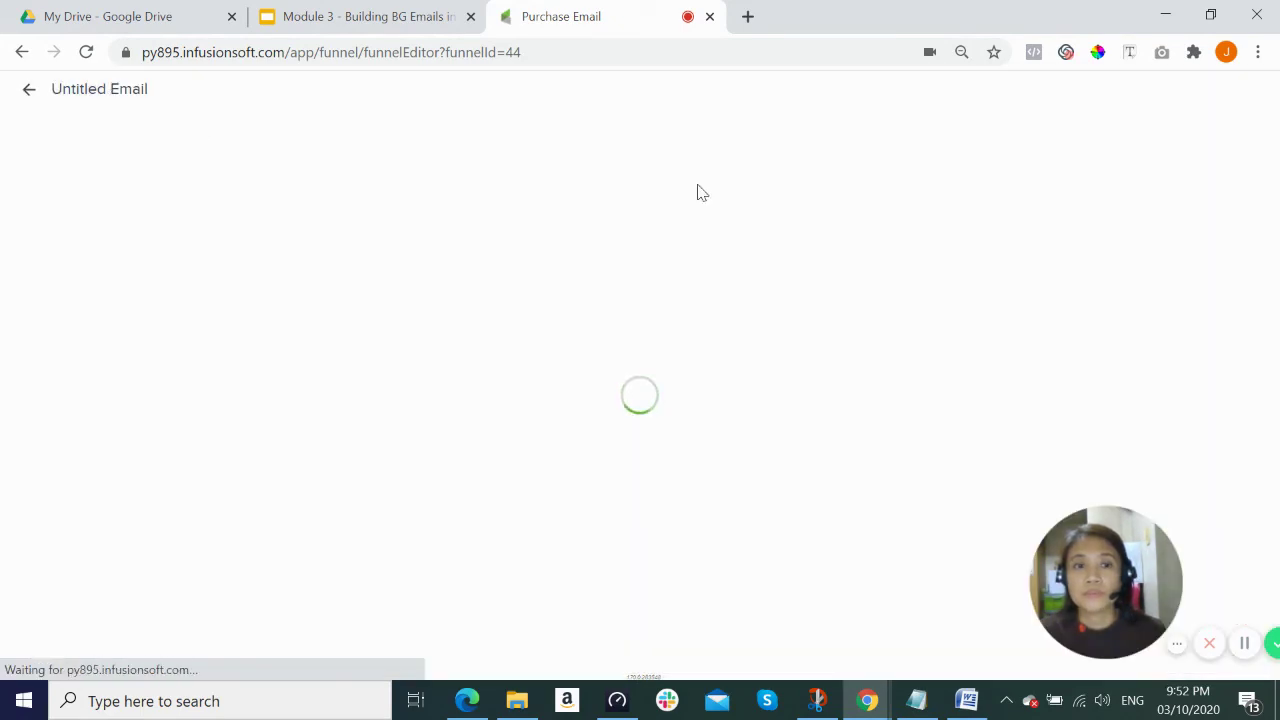
click(966, 700)
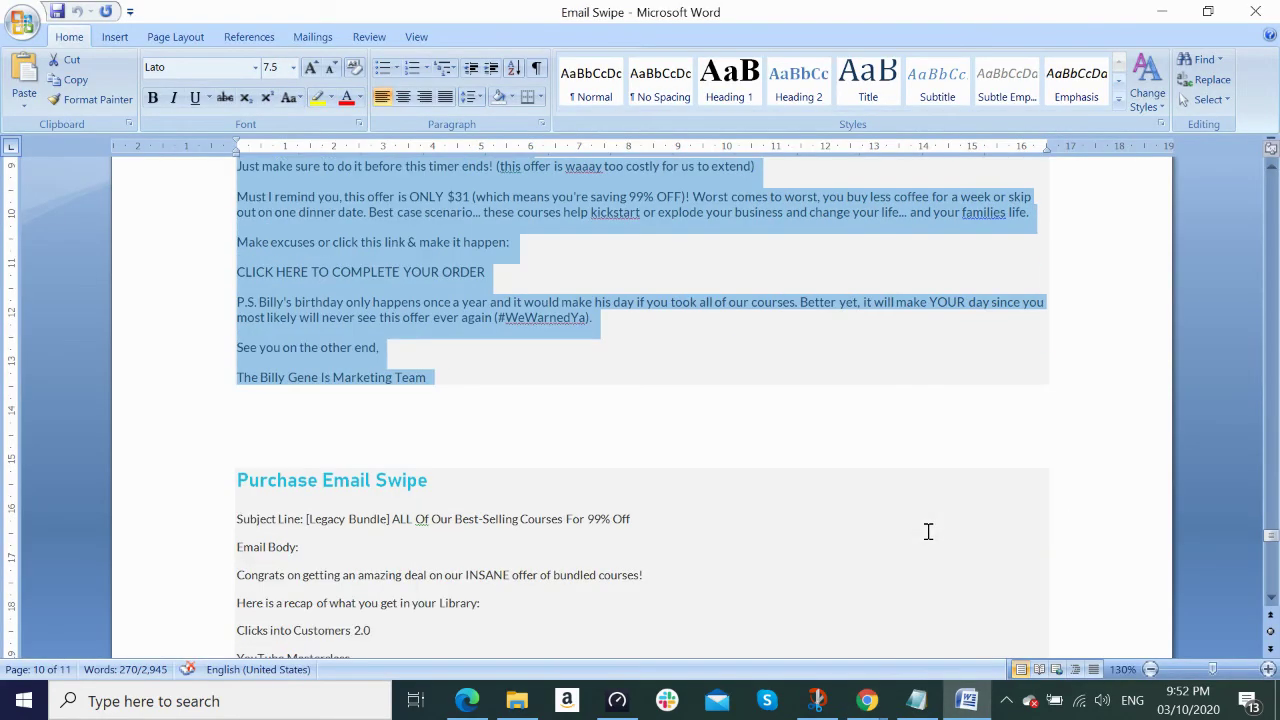
scroll(928, 531, down, 4)
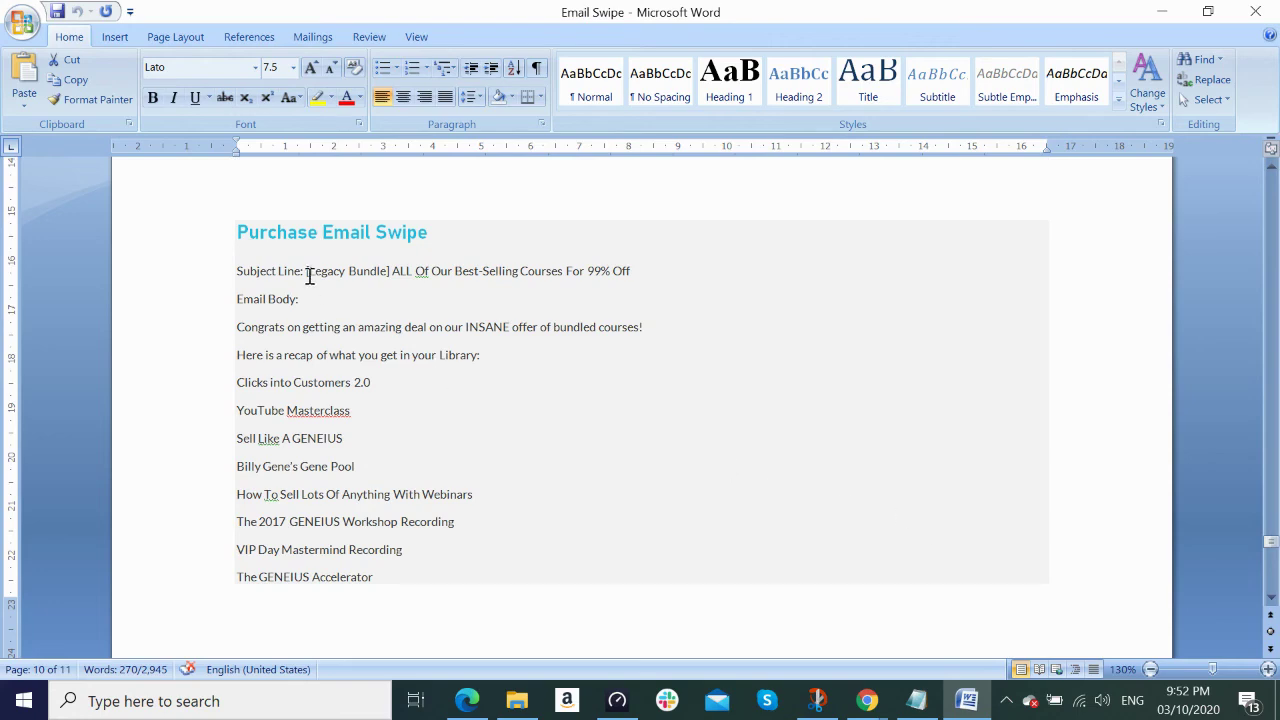
drag(307, 271, 657, 276)
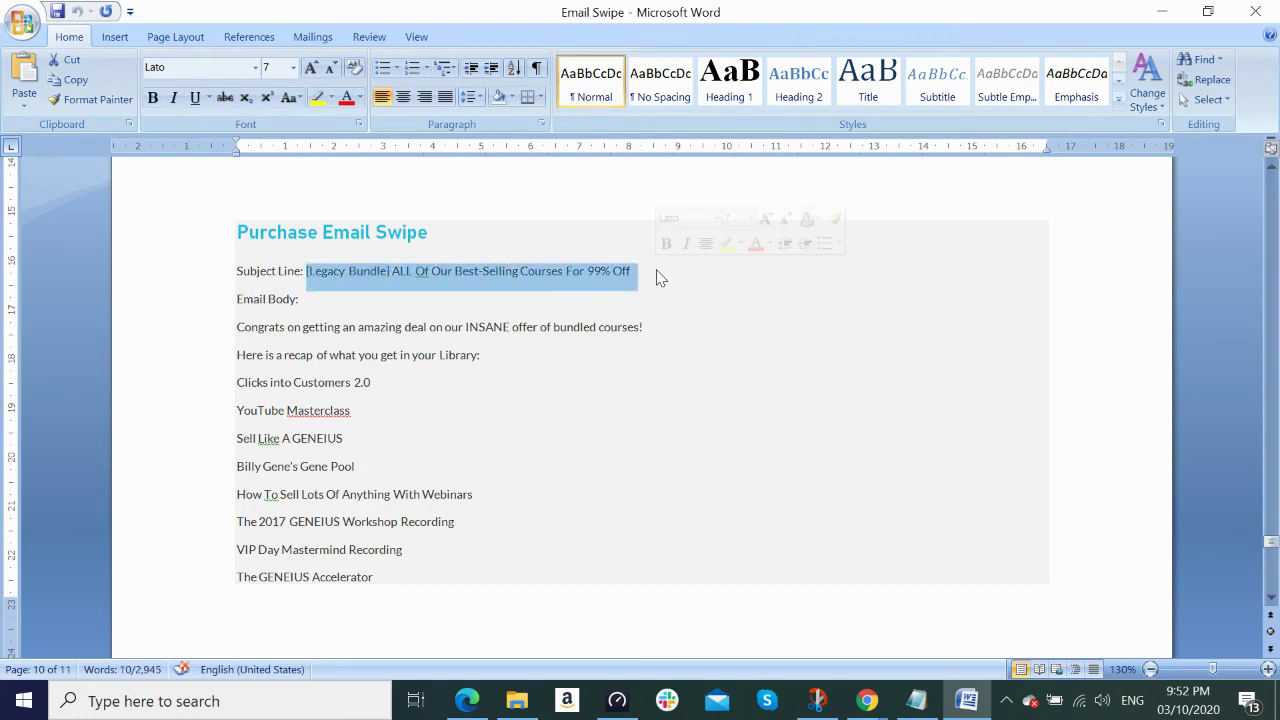
key(alt+Tab)
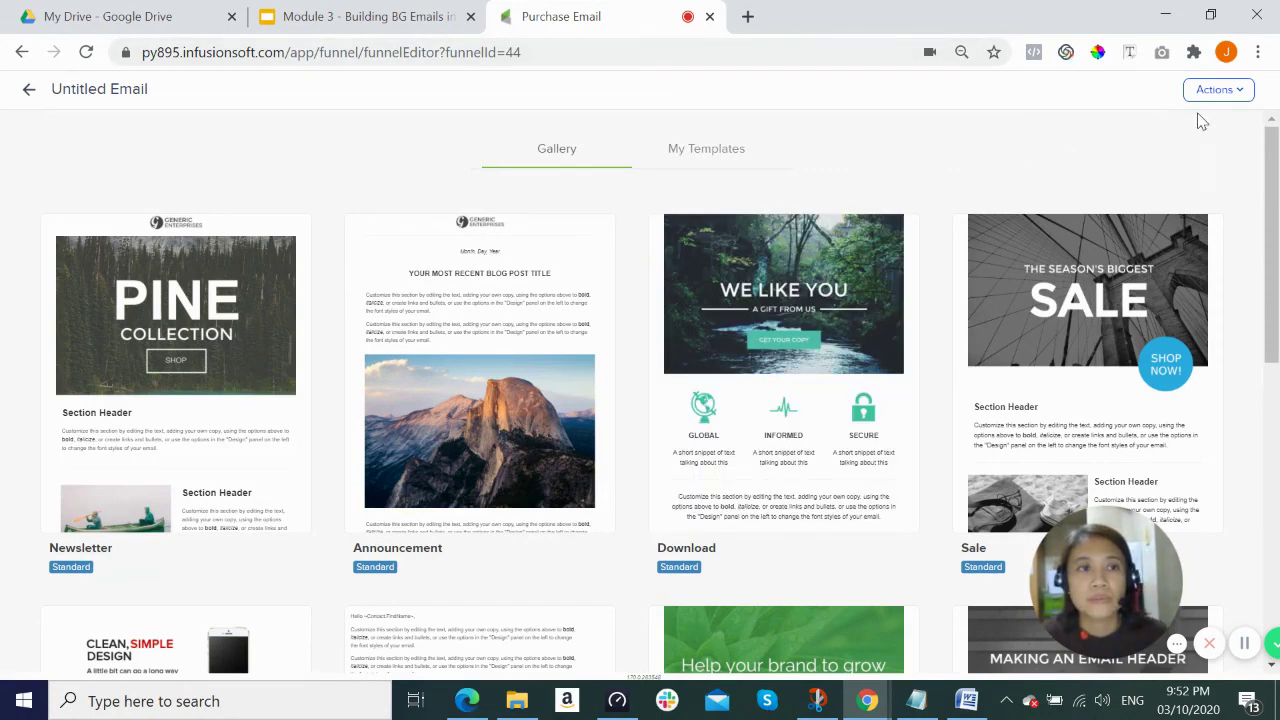
Create a blank email and set its subject to "[Legacy Bundle] ALL Of Our Best-Selling Courses For 99% Off".
click(1238, 92)
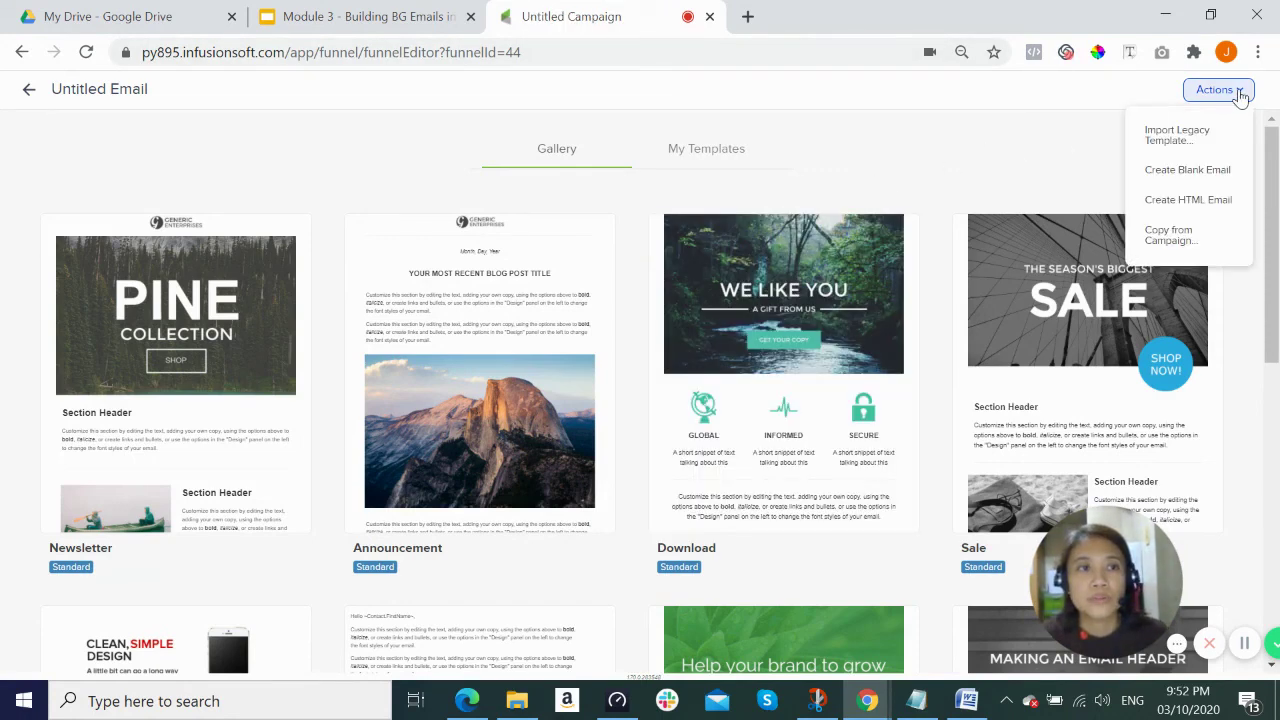
click(1187, 172)
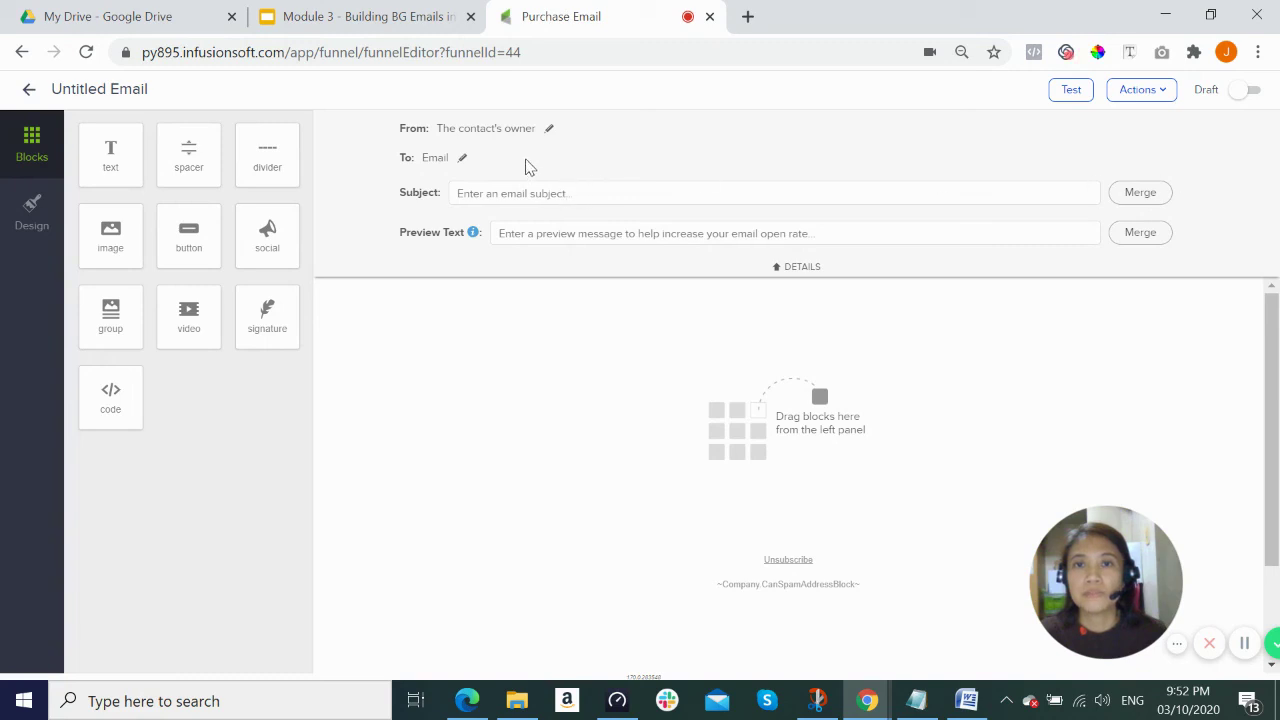
click(555, 193)
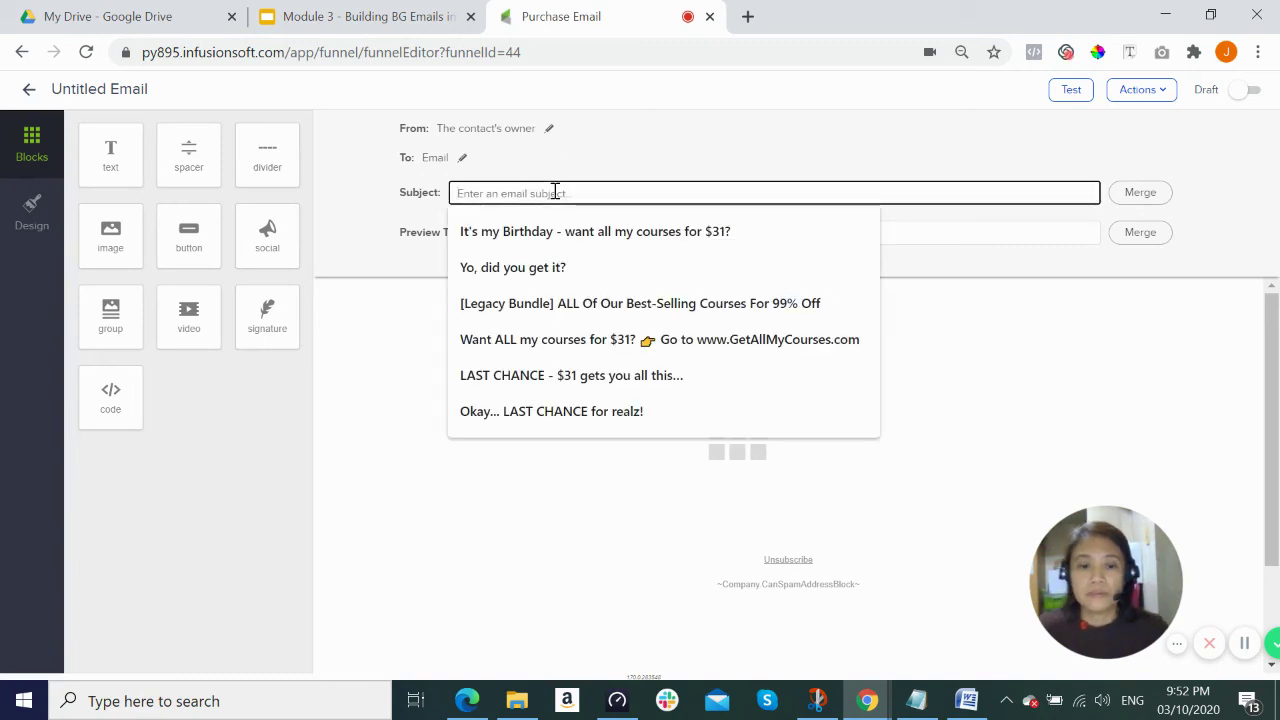
key(Down)
key(Down)
key(Down)
key(Return)
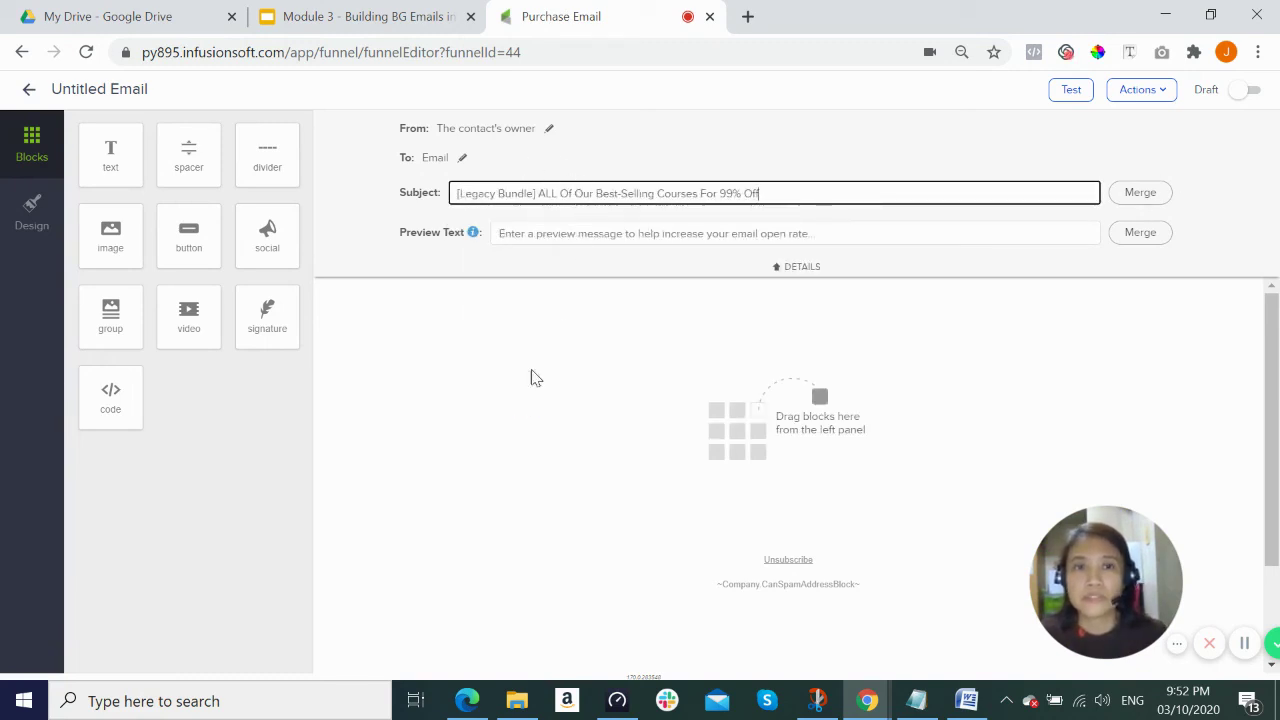
click(522, 381)
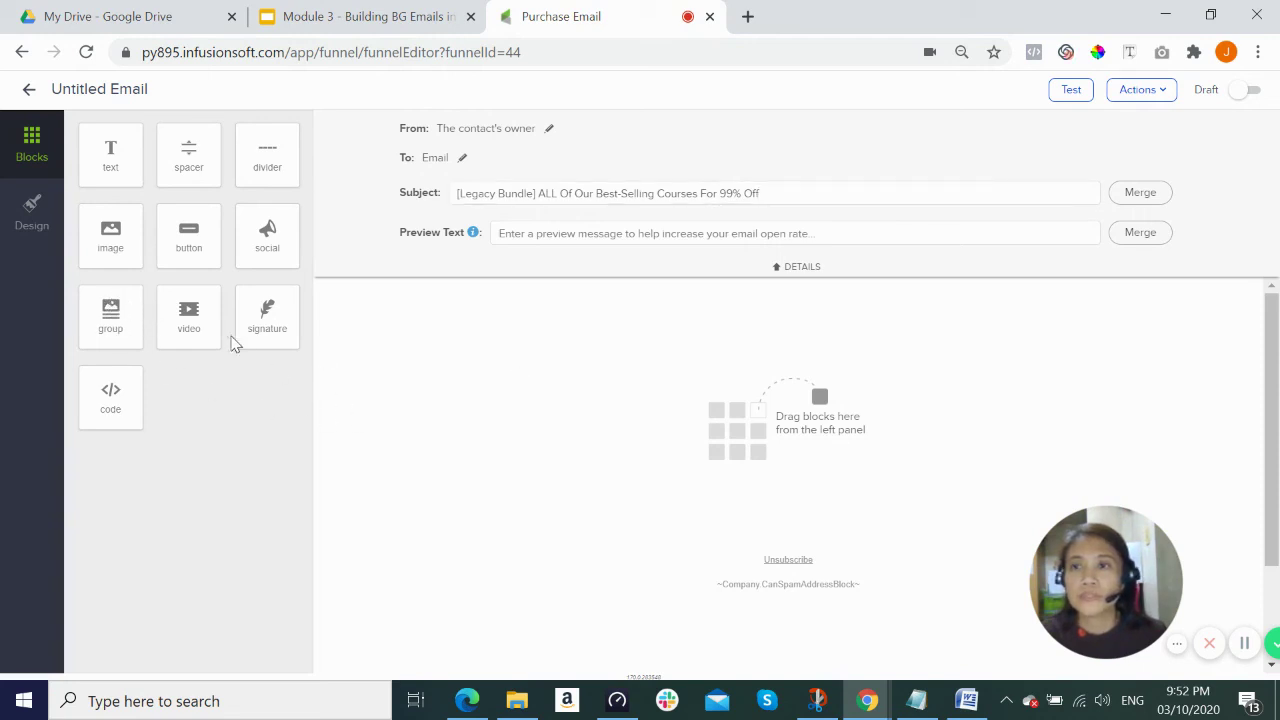
Add a text block to the email and copy the Purchase Email Swipe body, from "Congrats" to "The GENEIUS Accelerator", from Word.
drag(135, 163, 708, 350)
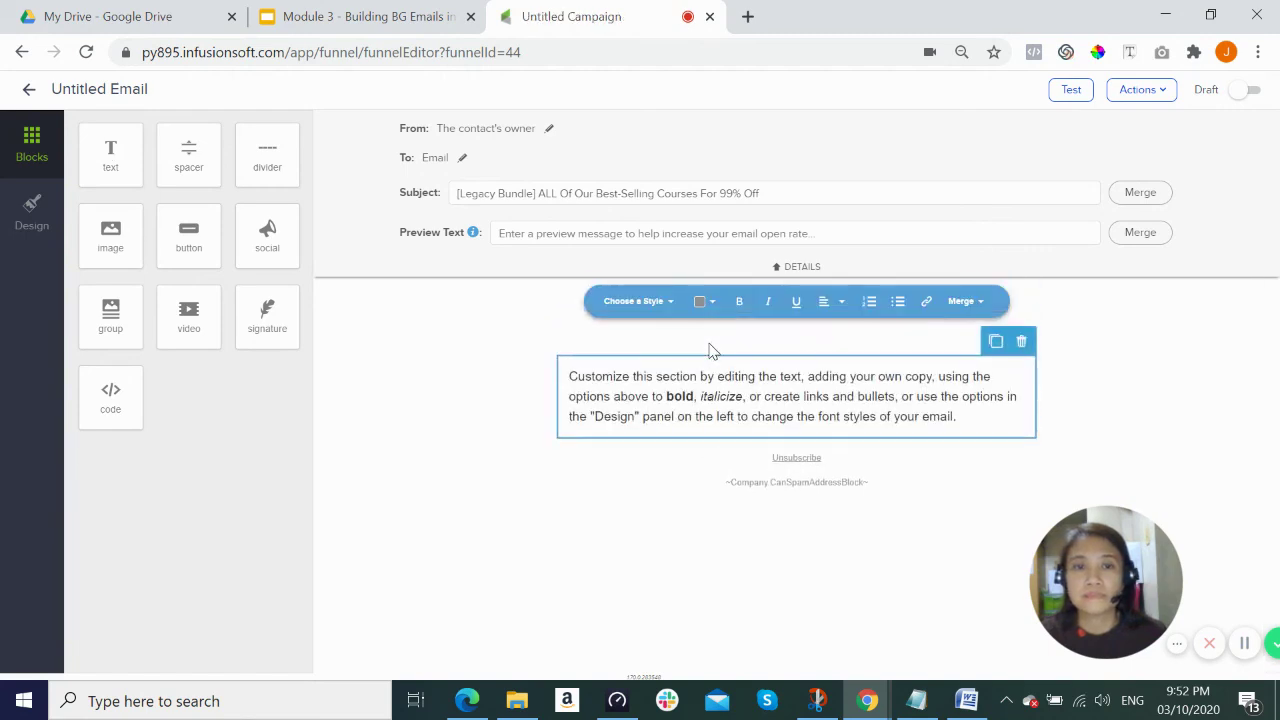
click(966, 700)
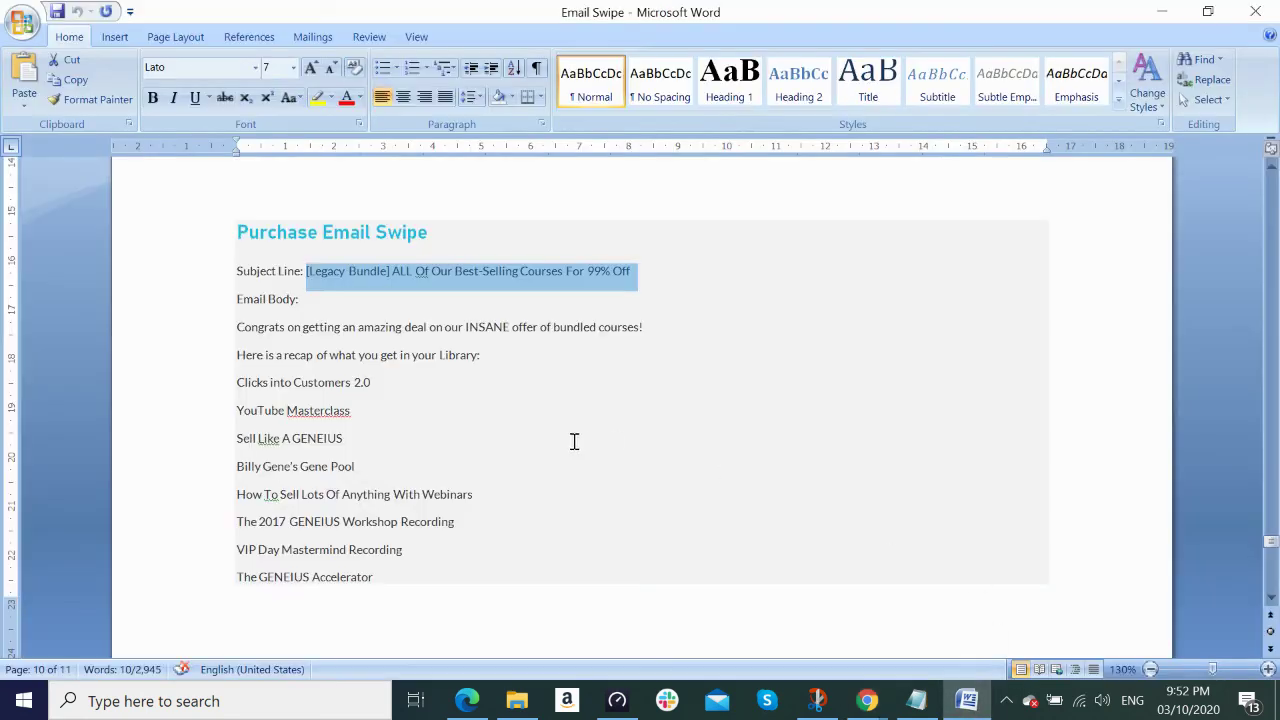
drag(236, 327, 475, 582)
key(ctrl+c)
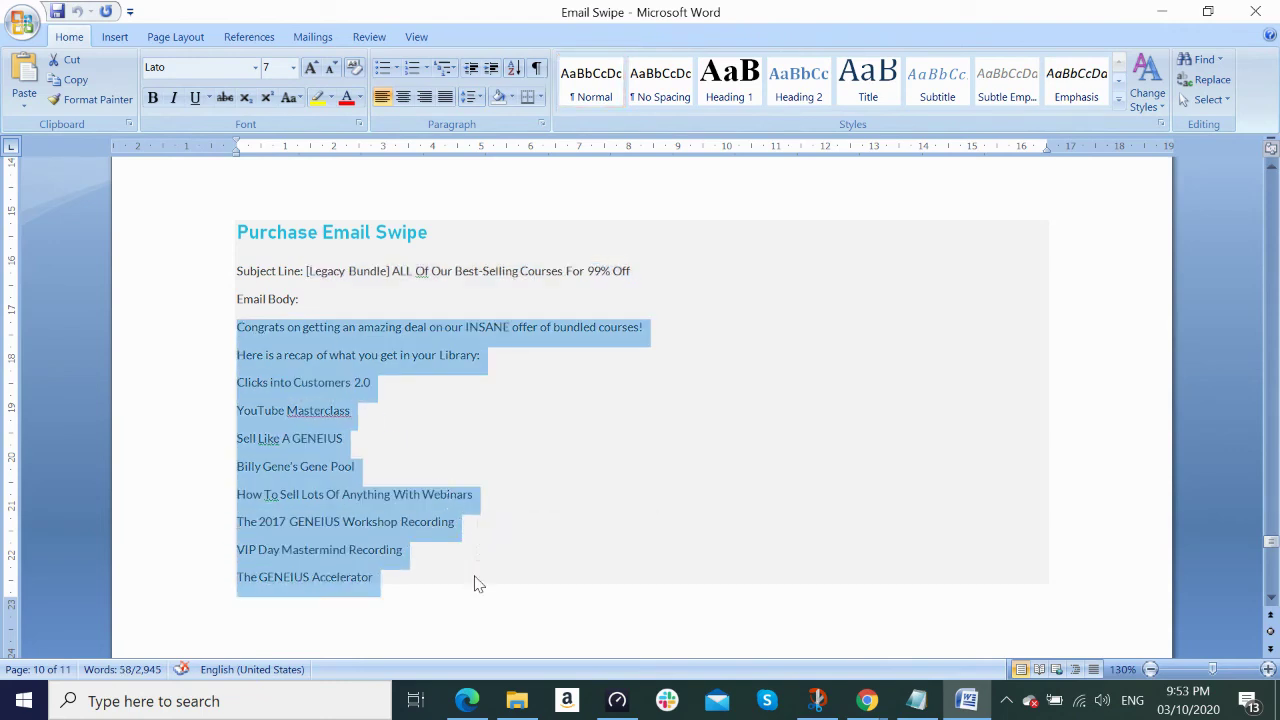
Switch back to Chrome and replace the text block's placeholder copy with the copied purchase email body.
click(867, 706)
click(774, 643)
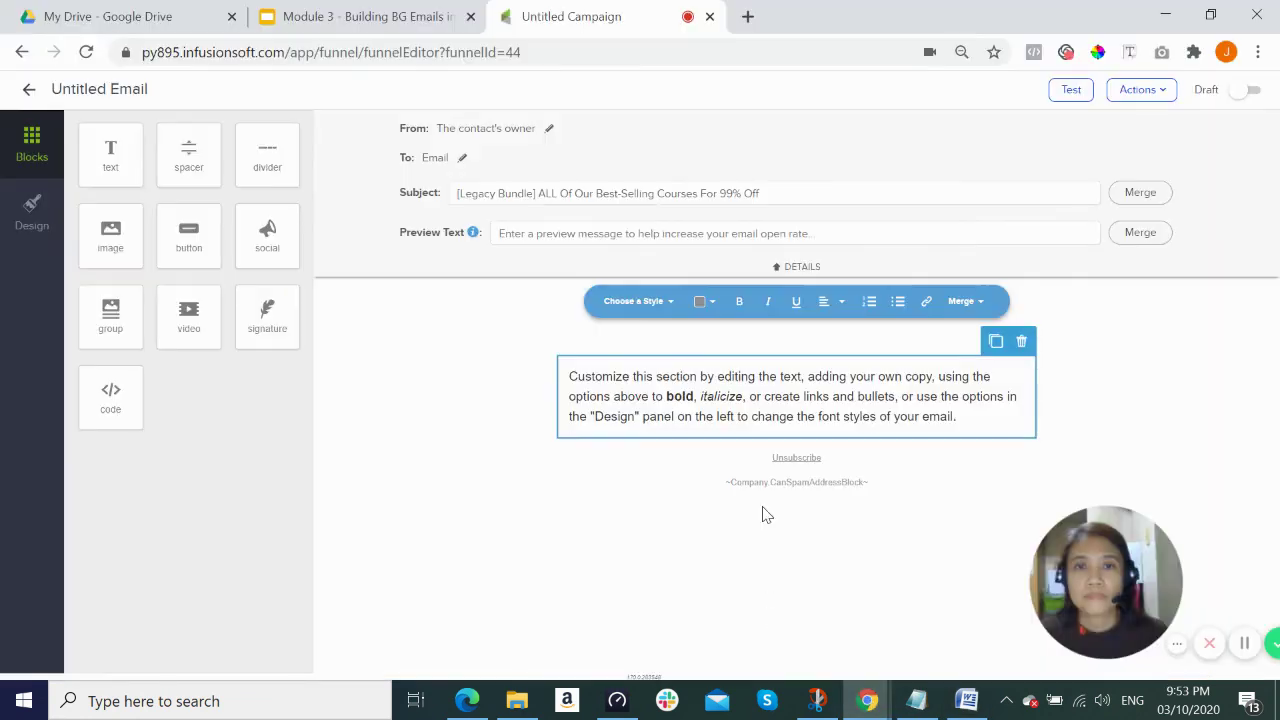
key(ctrl+a)
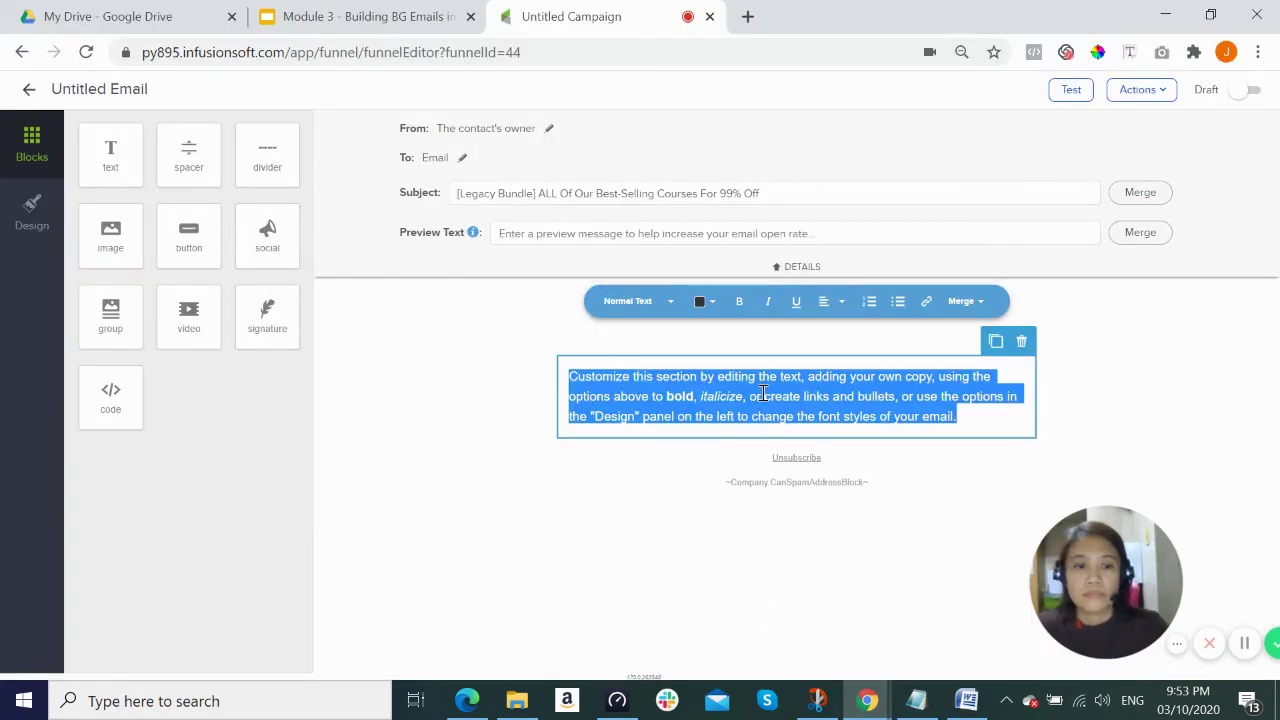
key(BackSpace)
key(ctrl+v)
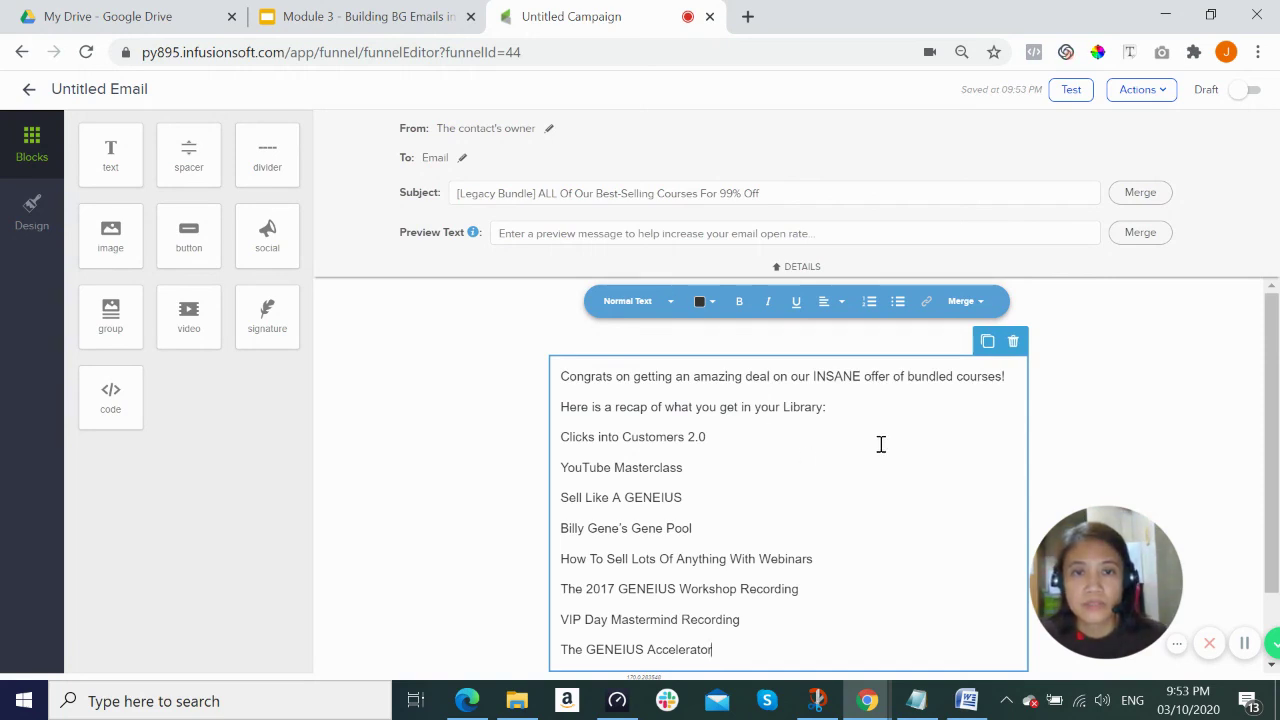
Insert the contact's First Name merge field followed by a comma after "Congrats" in the email's first line.
scroll(881, 444, down, 1)
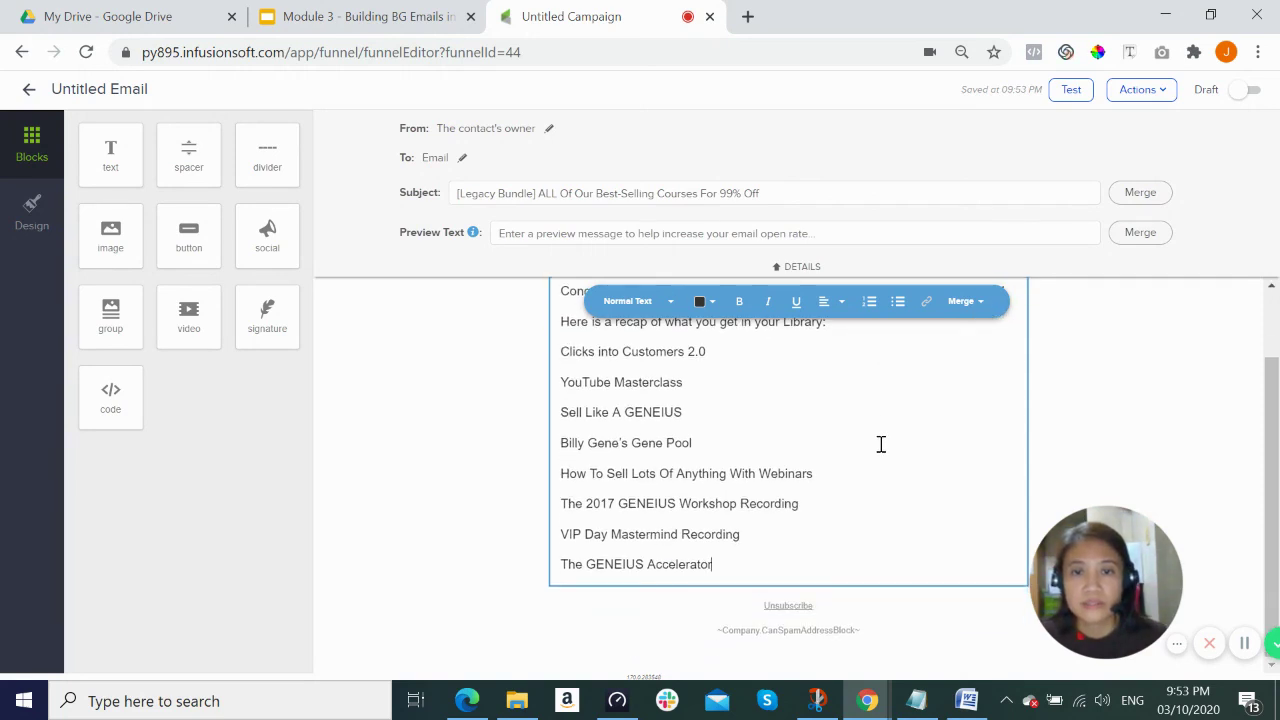
scroll(881, 444, up, 1)
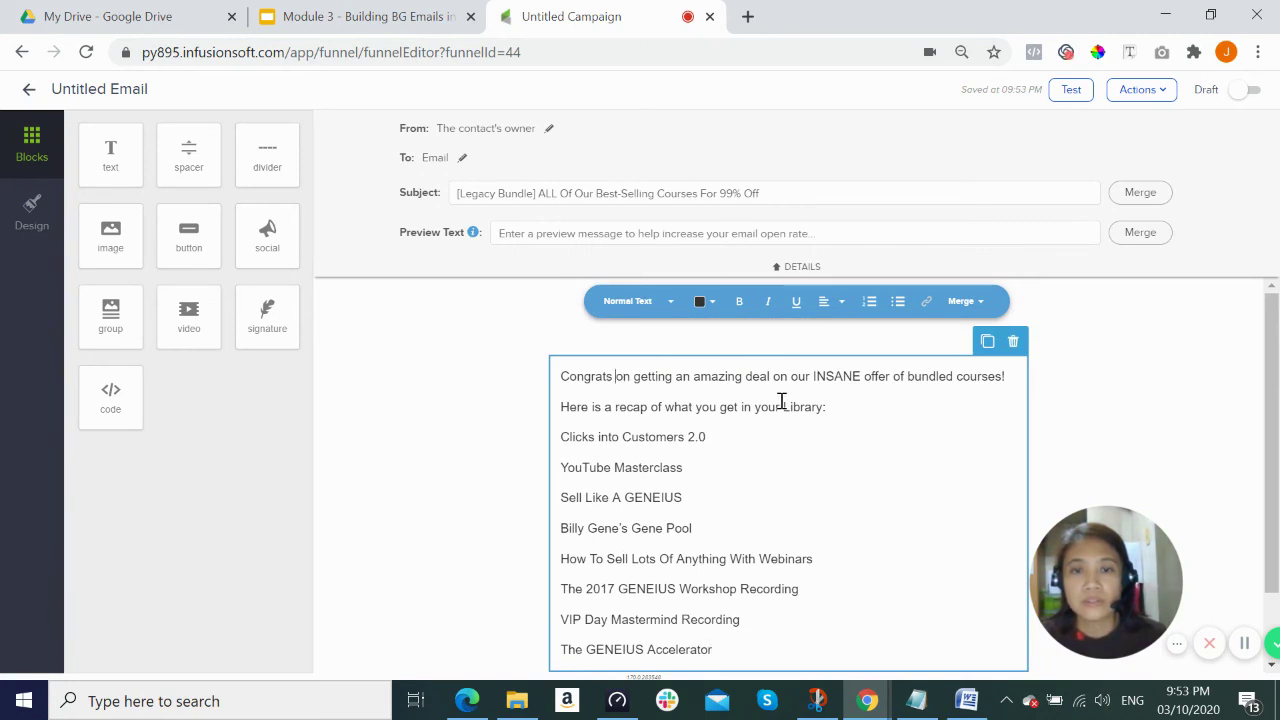
click(979, 303)
click(988, 334)
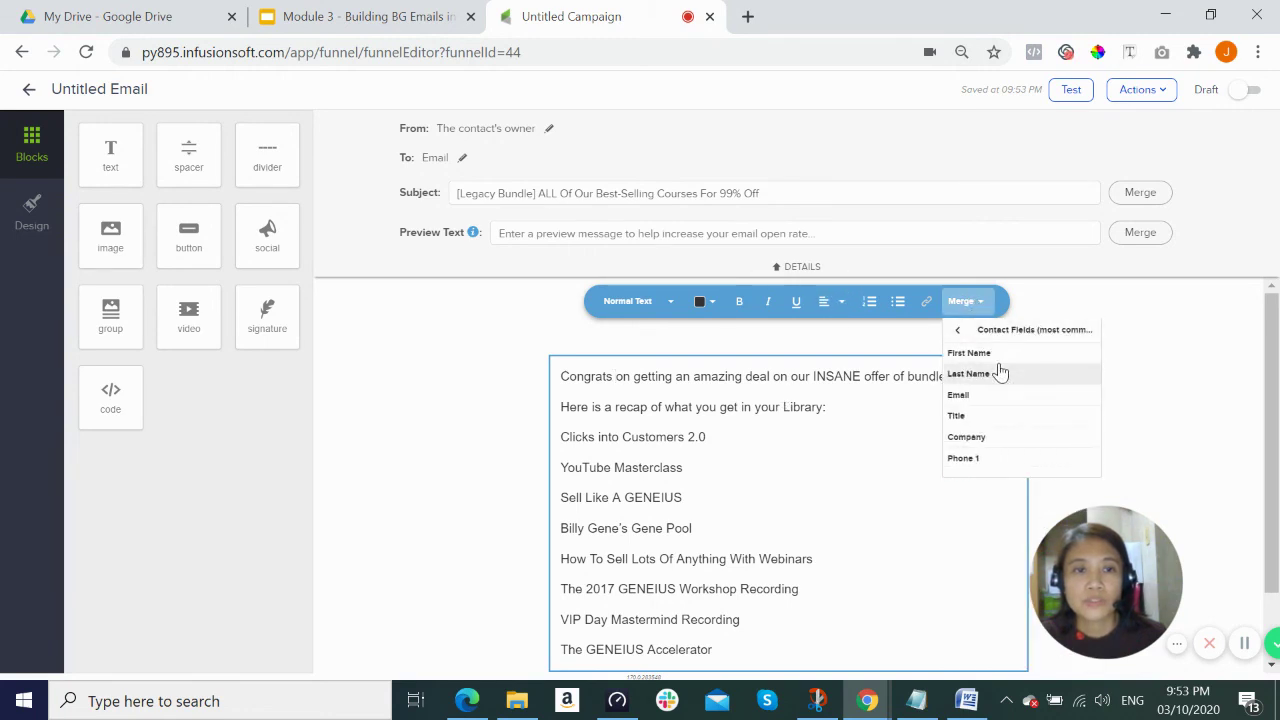
click(991, 354)
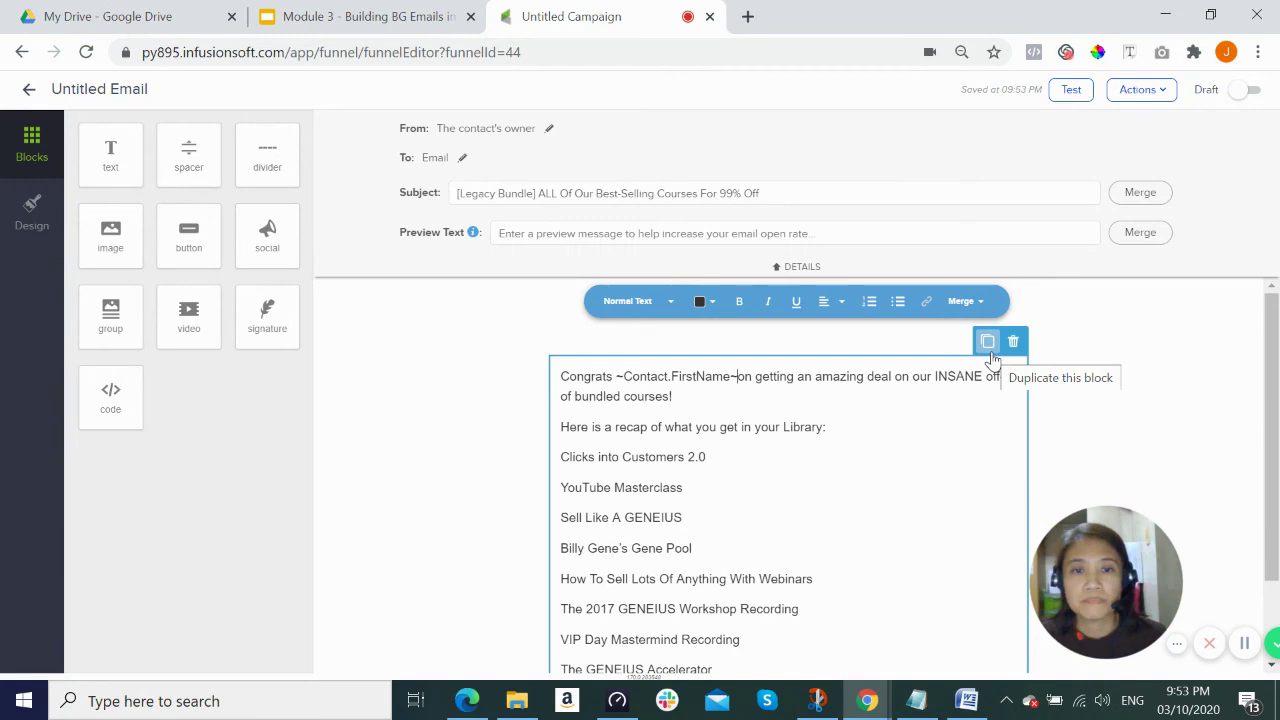
text(,)
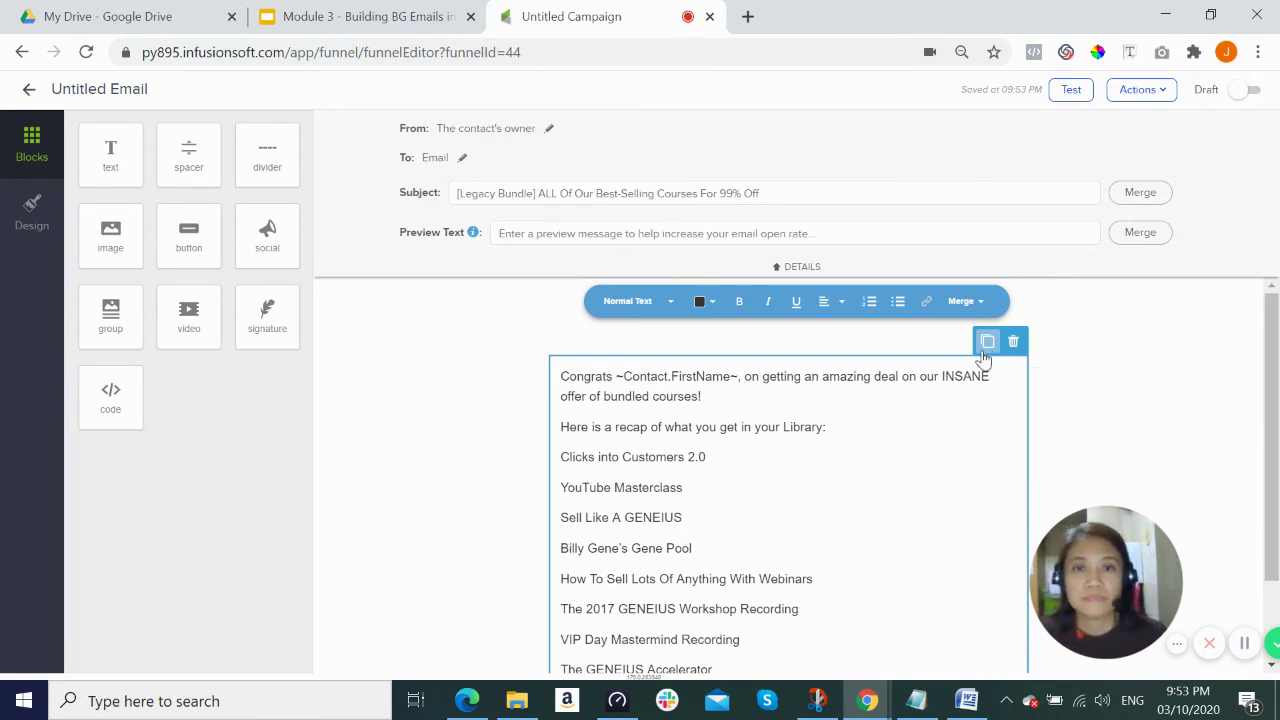
click(1170, 371)
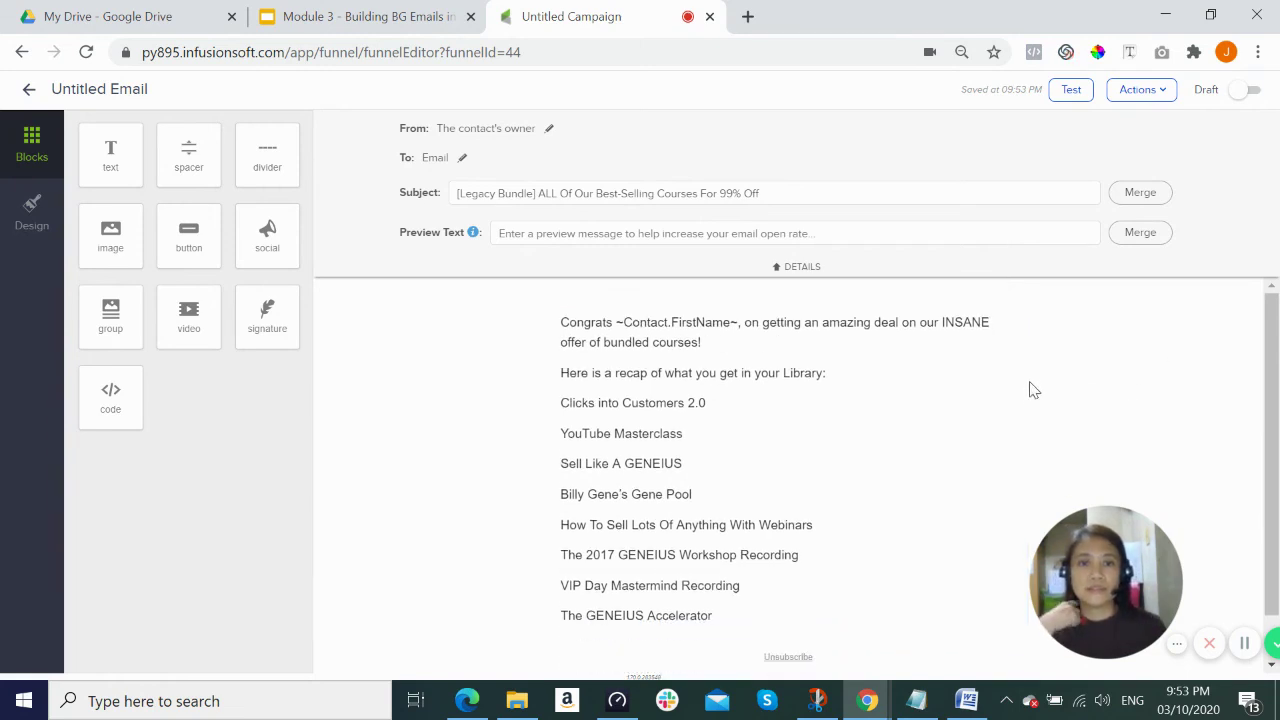
Preview the email in its desktop and mobile layouts, checking the greeting and course list, and close the preview.
click(1150, 93)
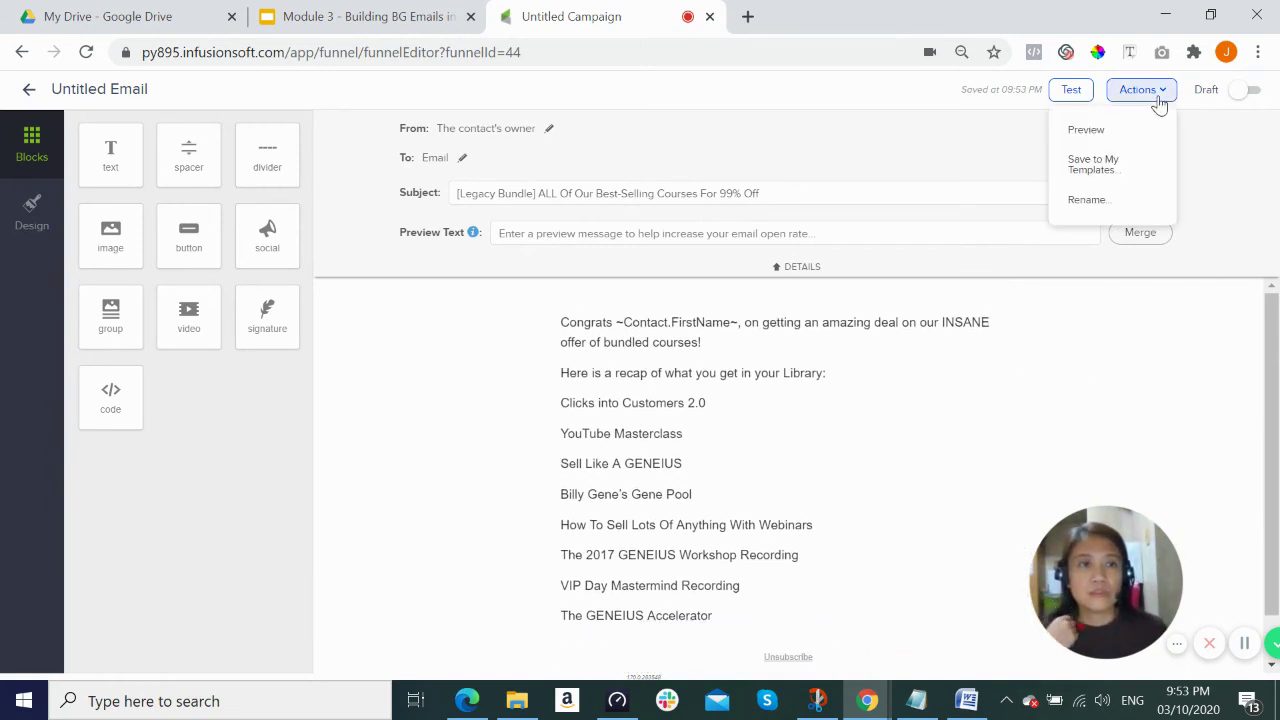
click(1086, 132)
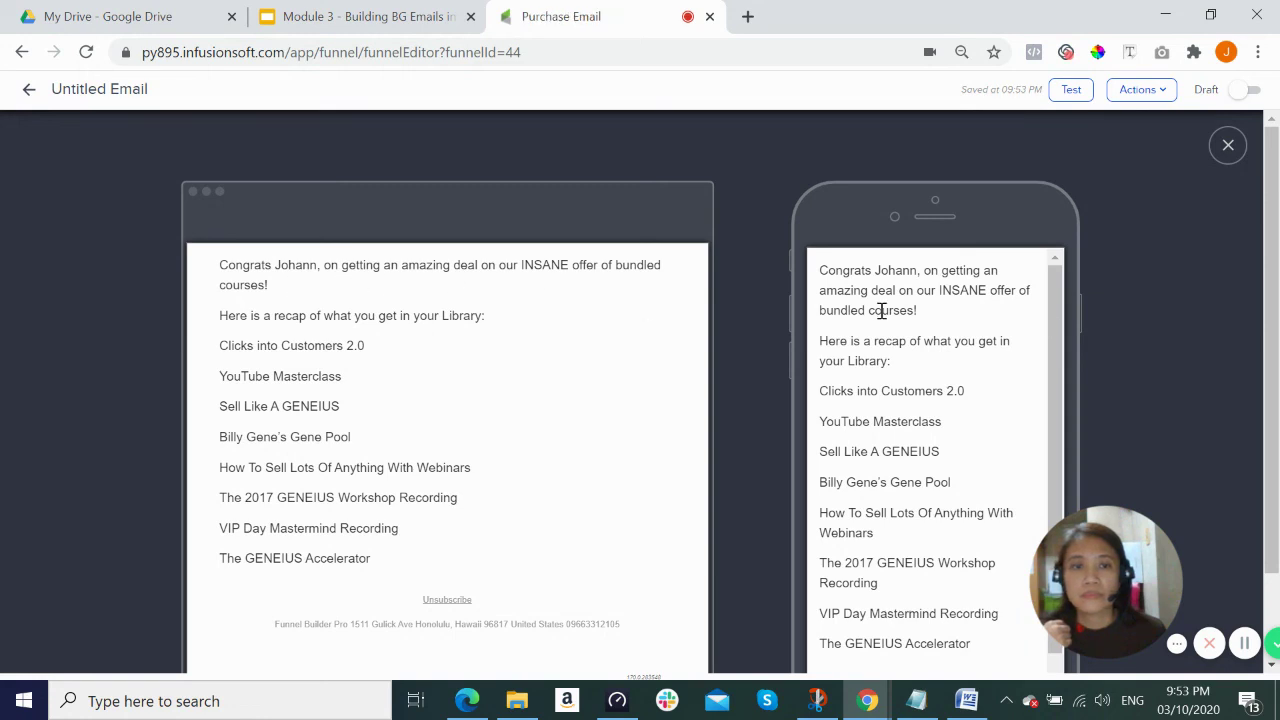
scroll(514, 466, down, 2)
scroll(1200, 143, up, 2)
click(1236, 156)
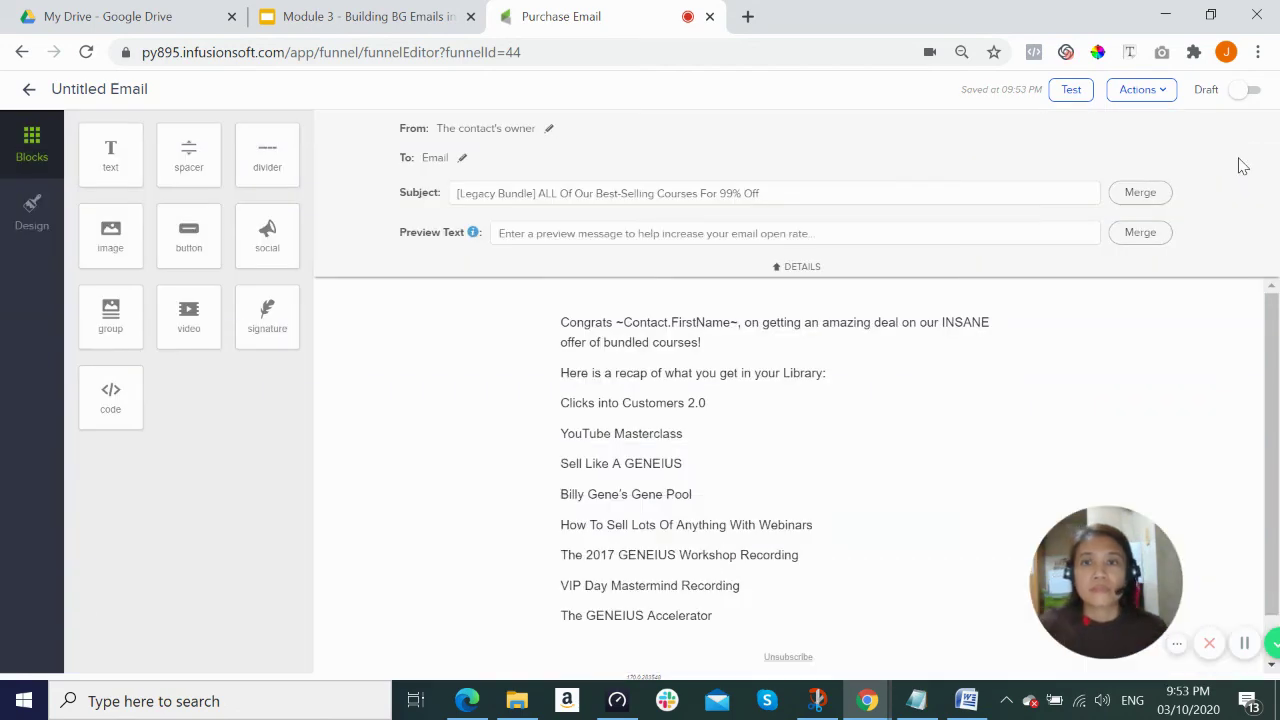
Mark the email as Ready, rename it "Purchase Email", and return to the sequence.
click(1240, 92)
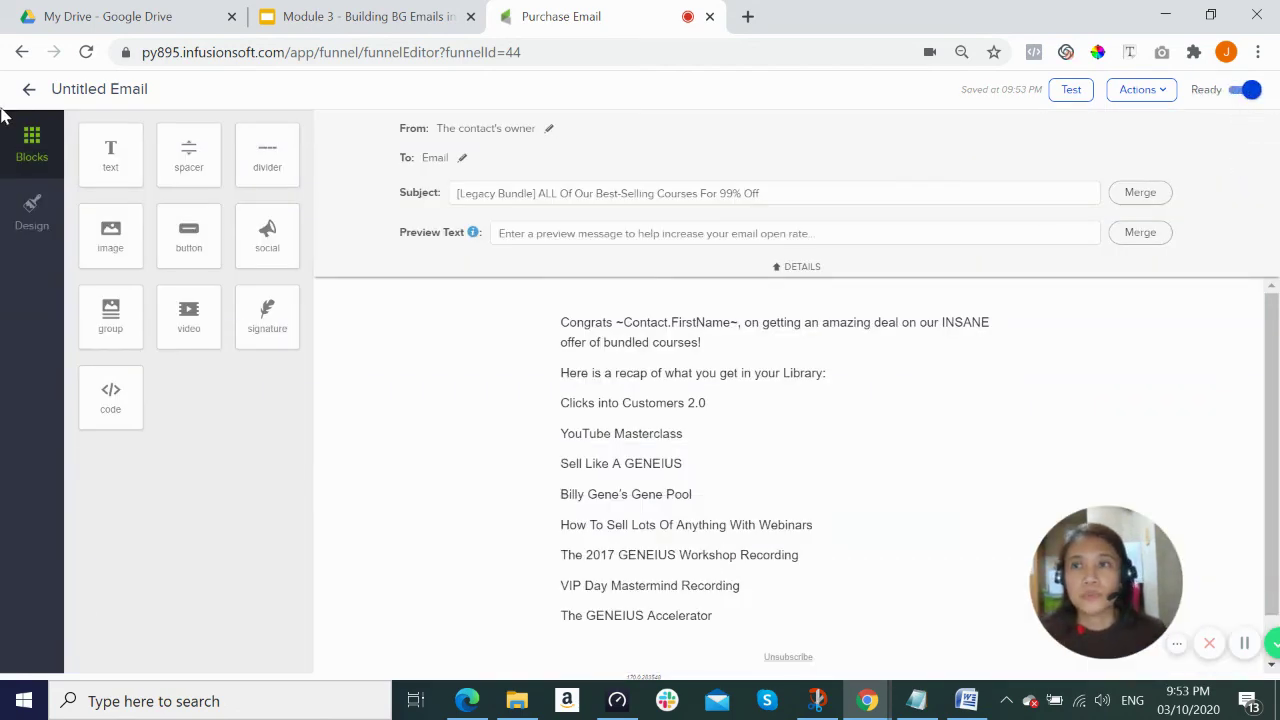
click(1145, 91)
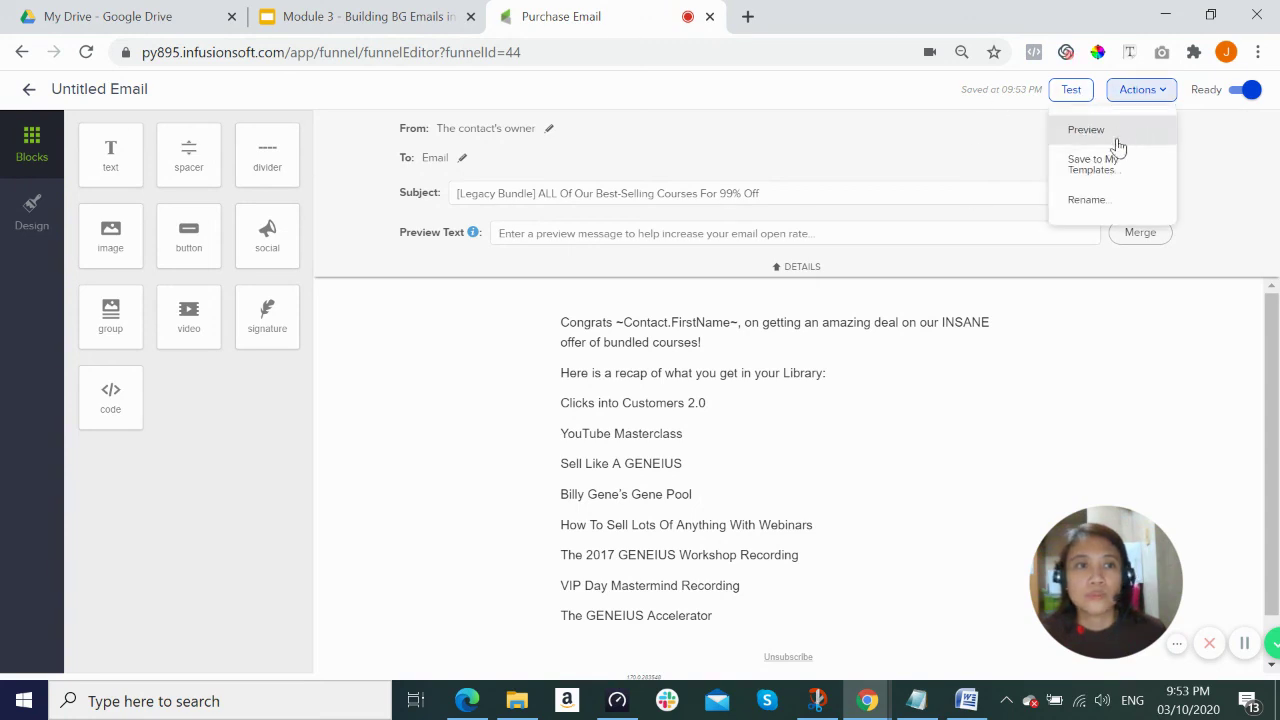
click(1090, 201)
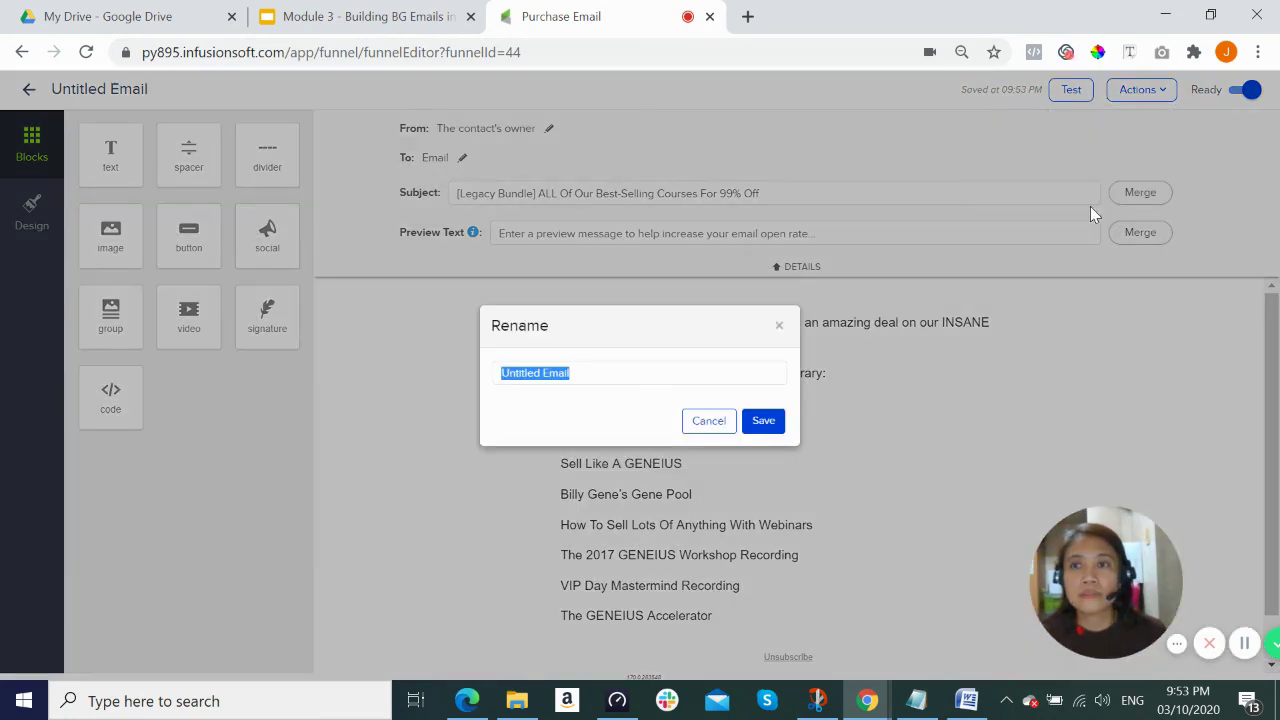
text(Purchas)
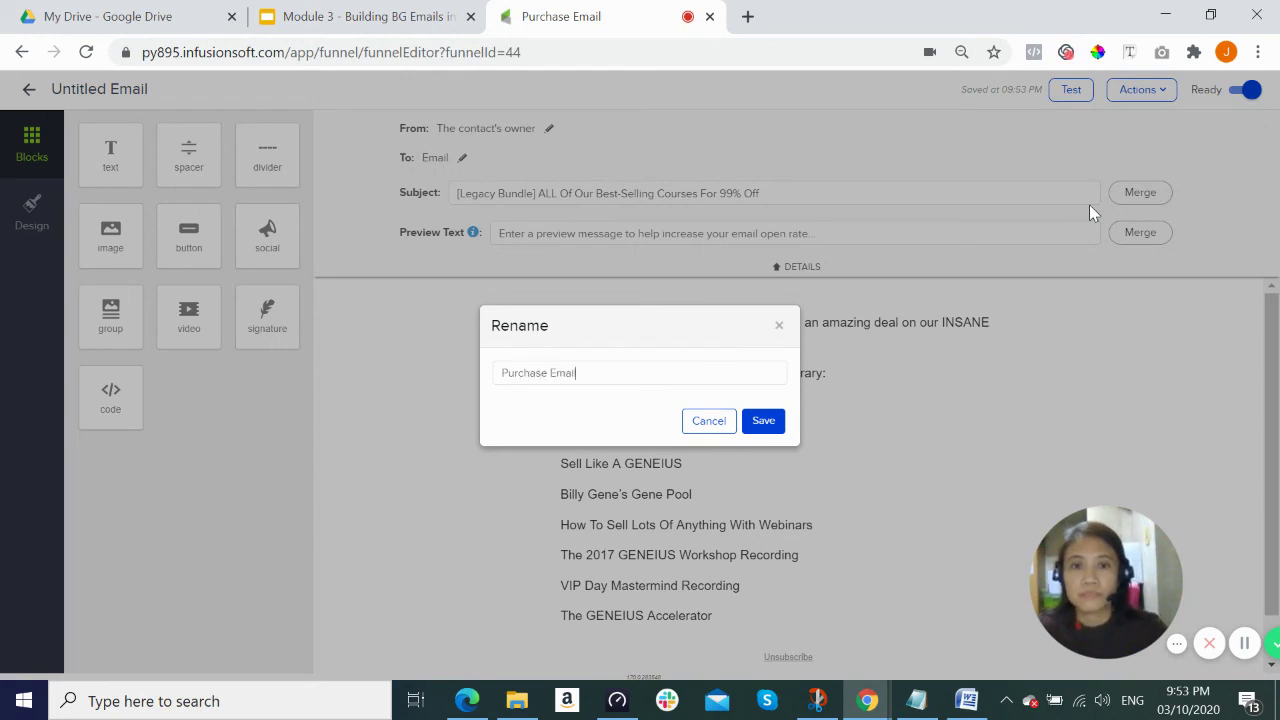
click(763, 421)
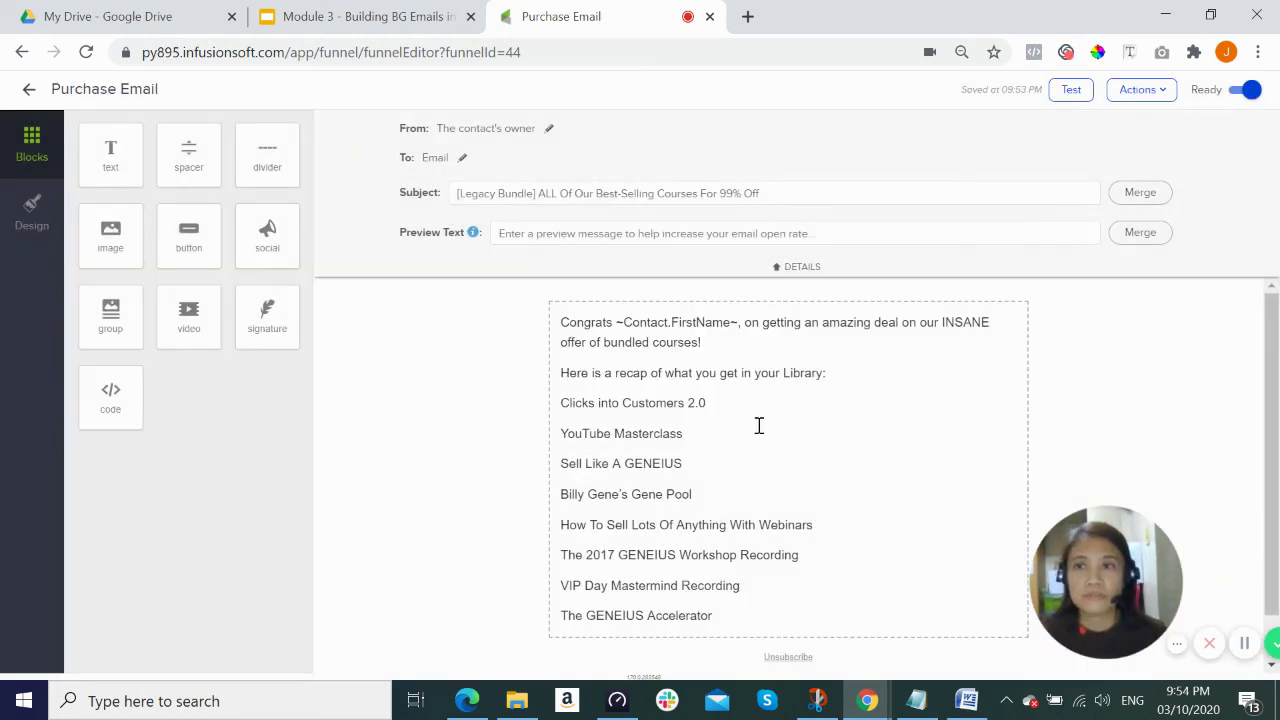
click(29, 92)
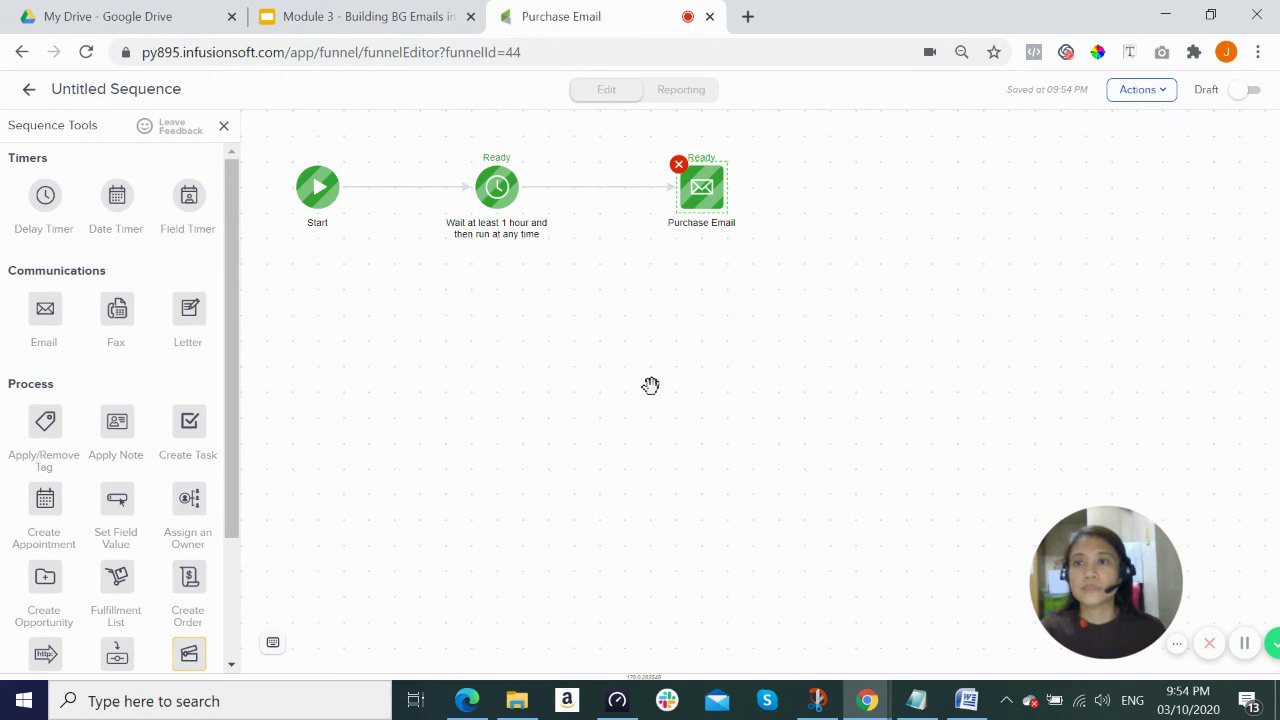
Rename the untitled sequence as "Purchase Email Sequence".
click(1134, 90)
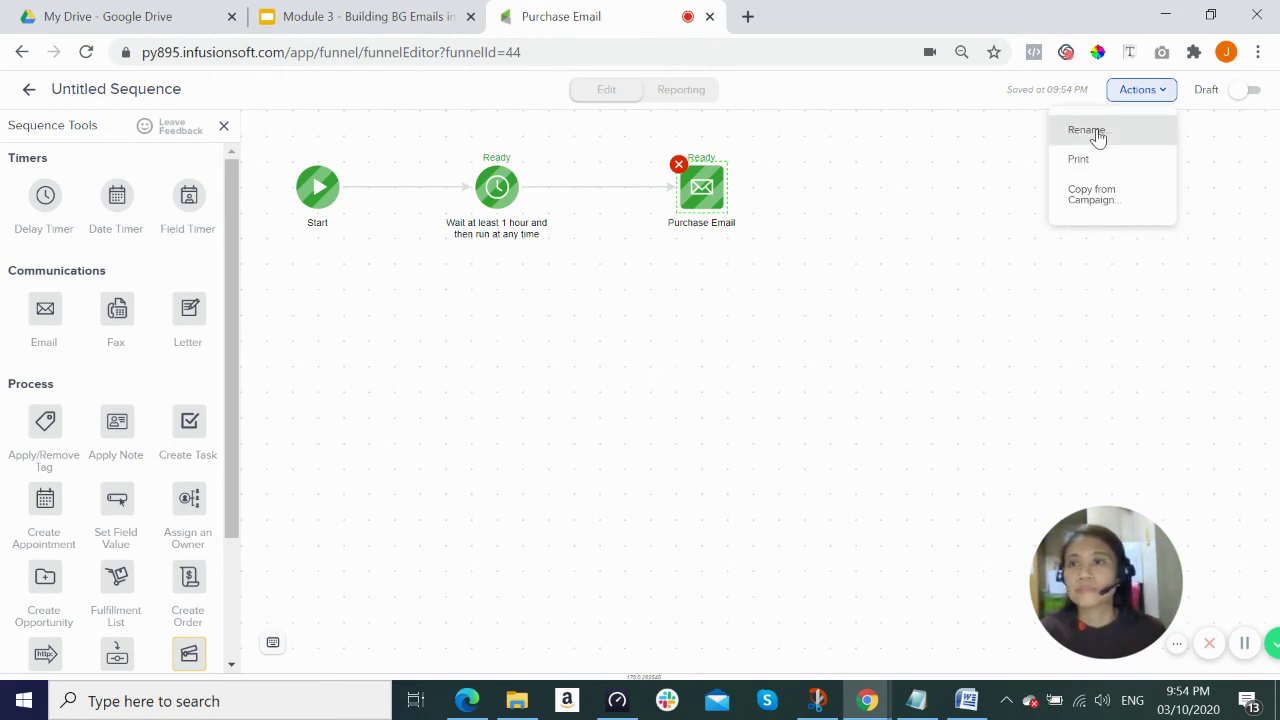
click(1086, 131)
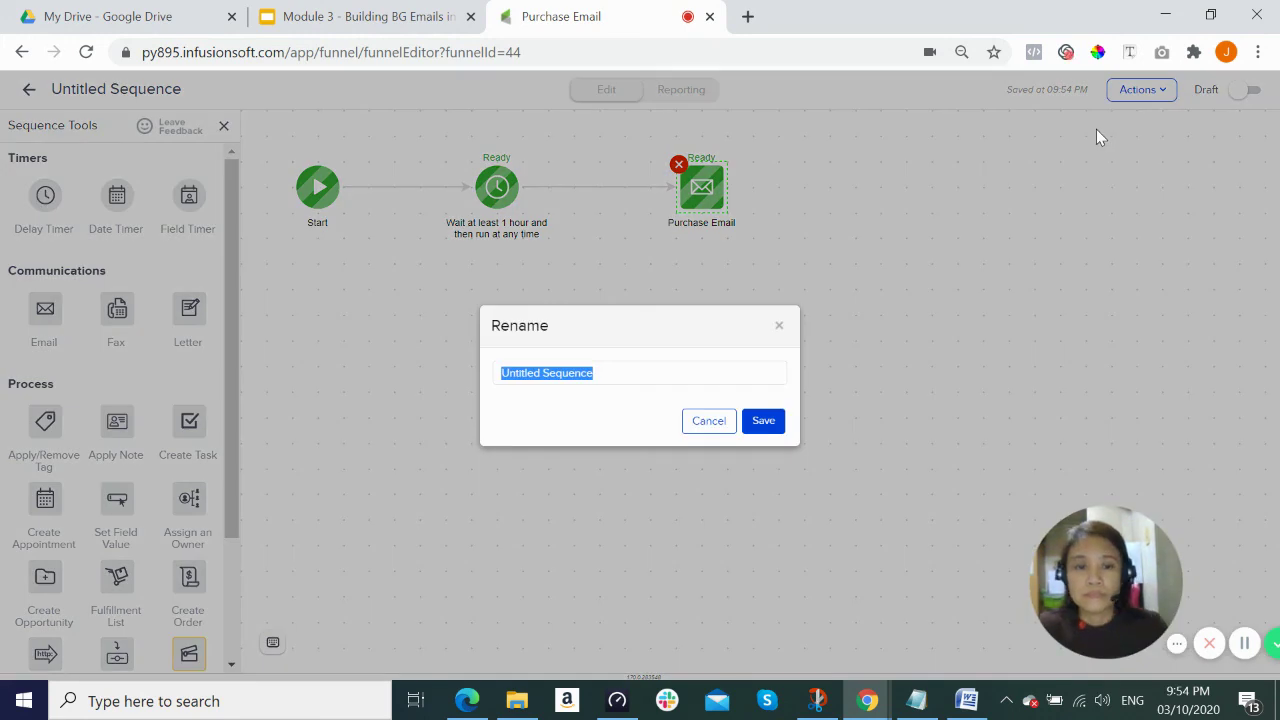
text(Purchas)
text(e Email)
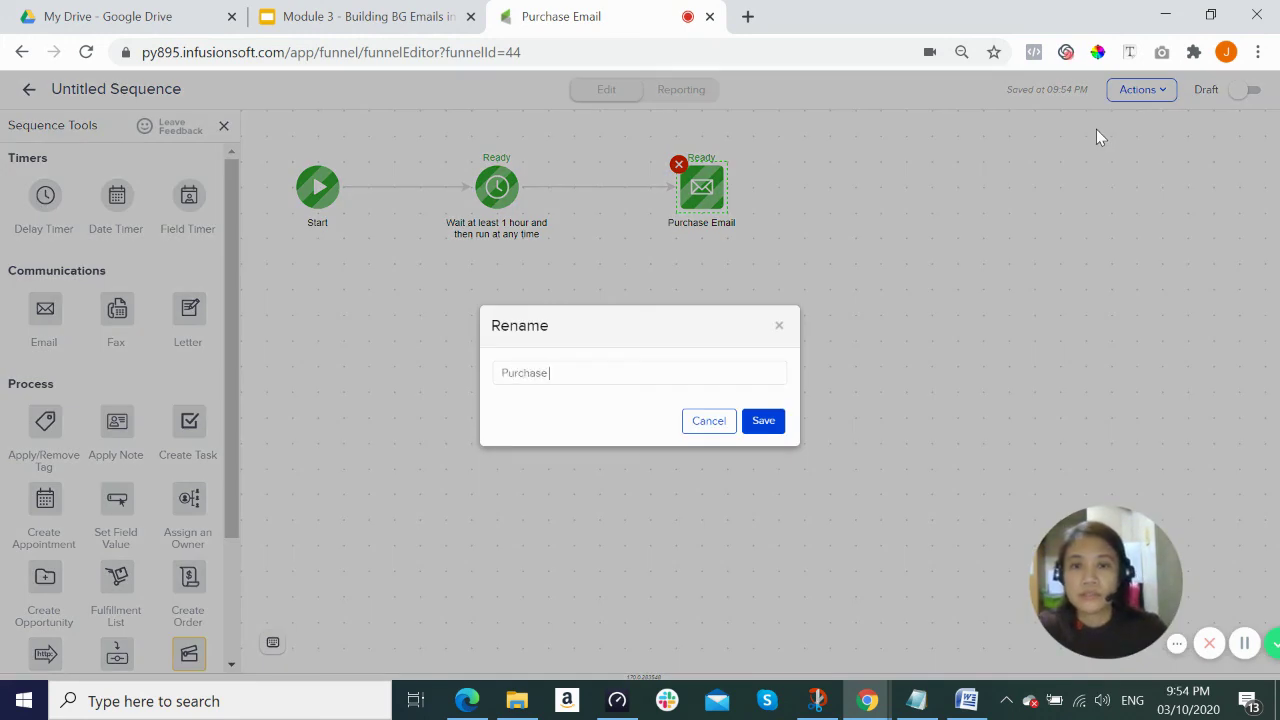
text( Sequence)
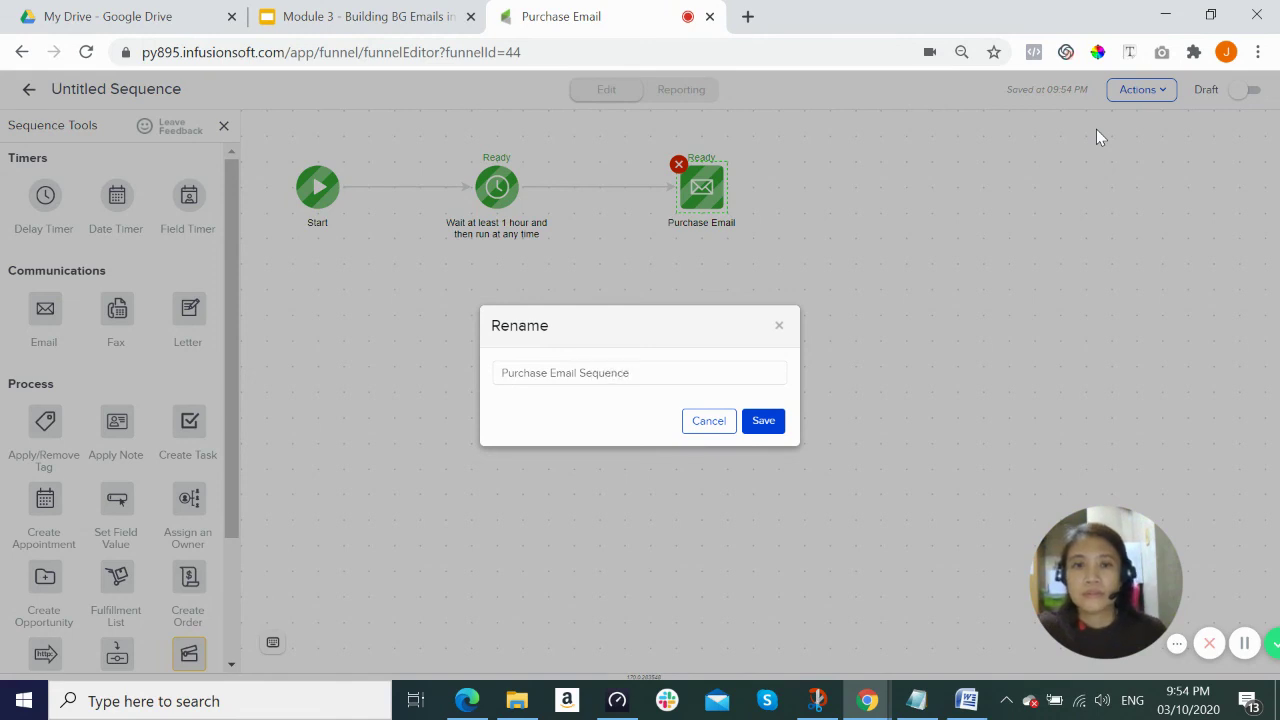
click(766, 426)
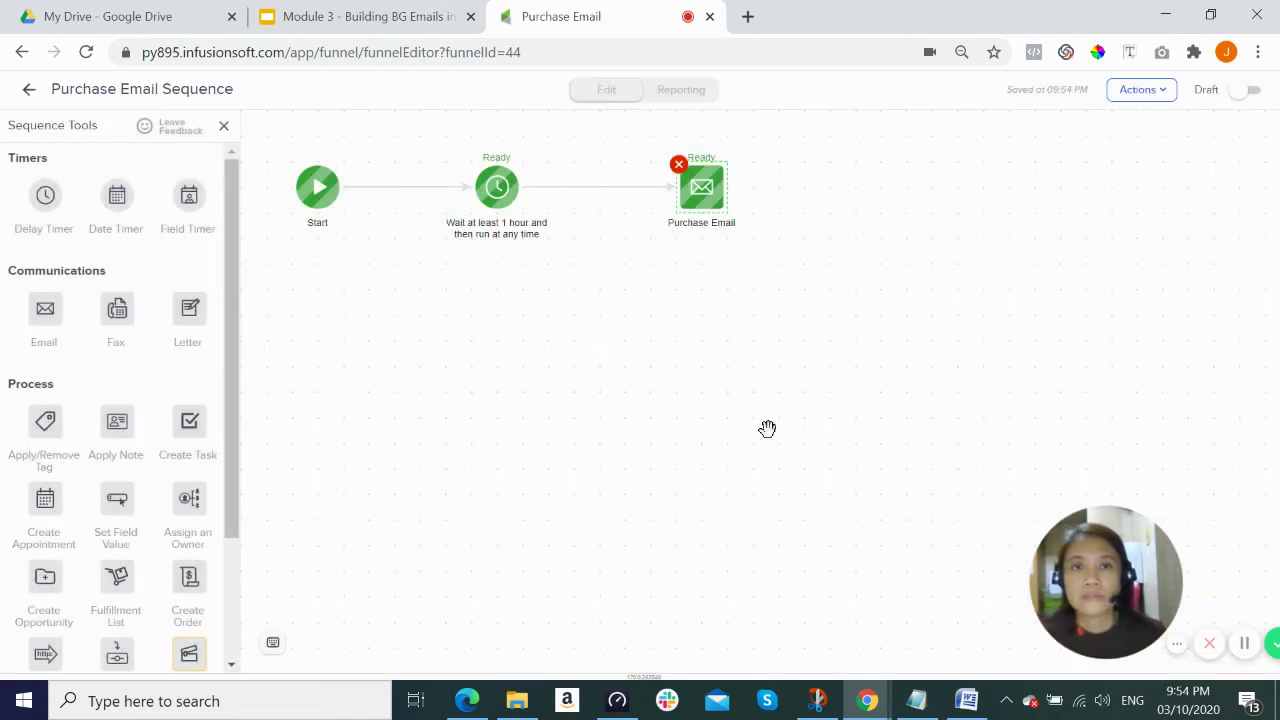
Mark the sequence as Ready and, back in the campaign, connect the Tag applied goal to it.
click(1243, 92)
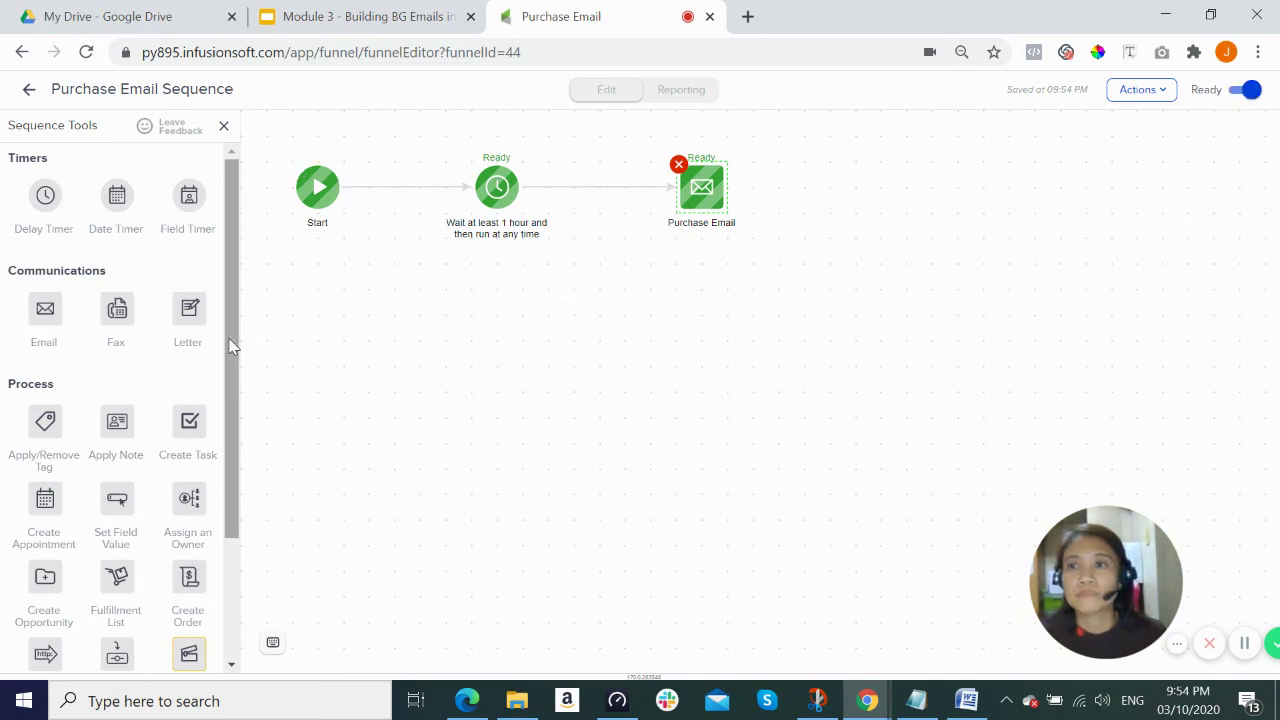
click(29, 91)
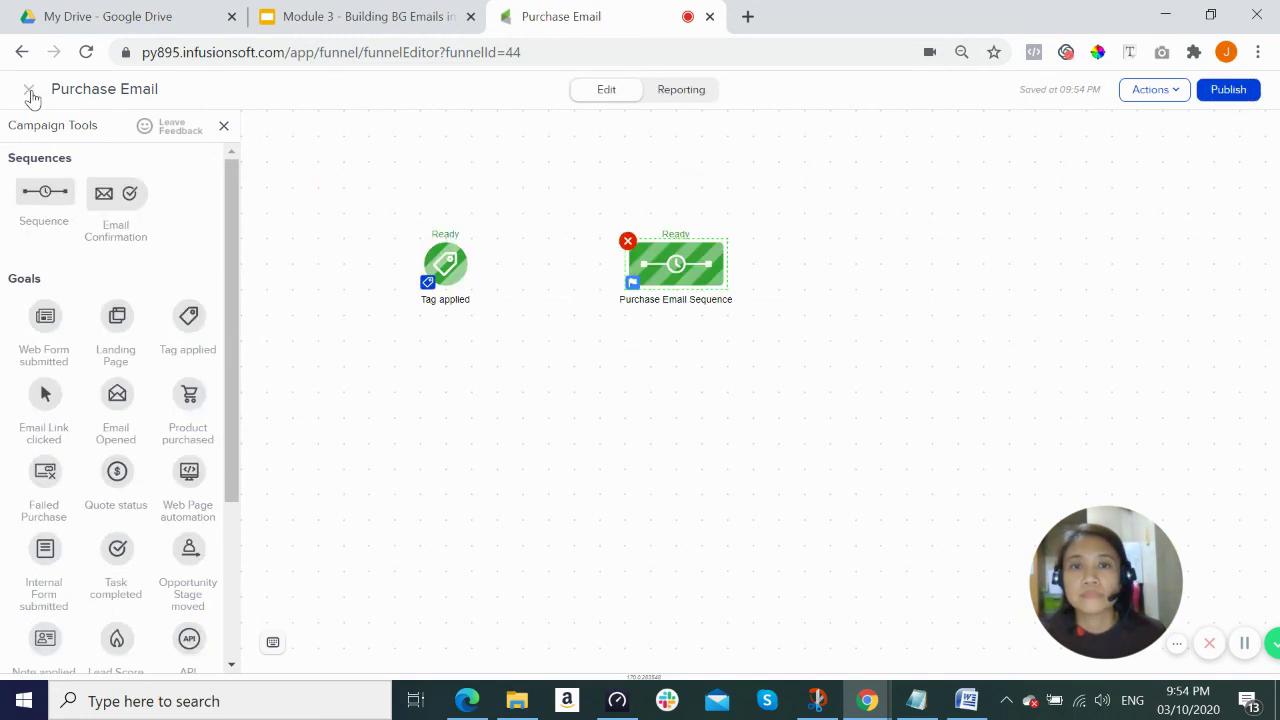
click(489, 362)
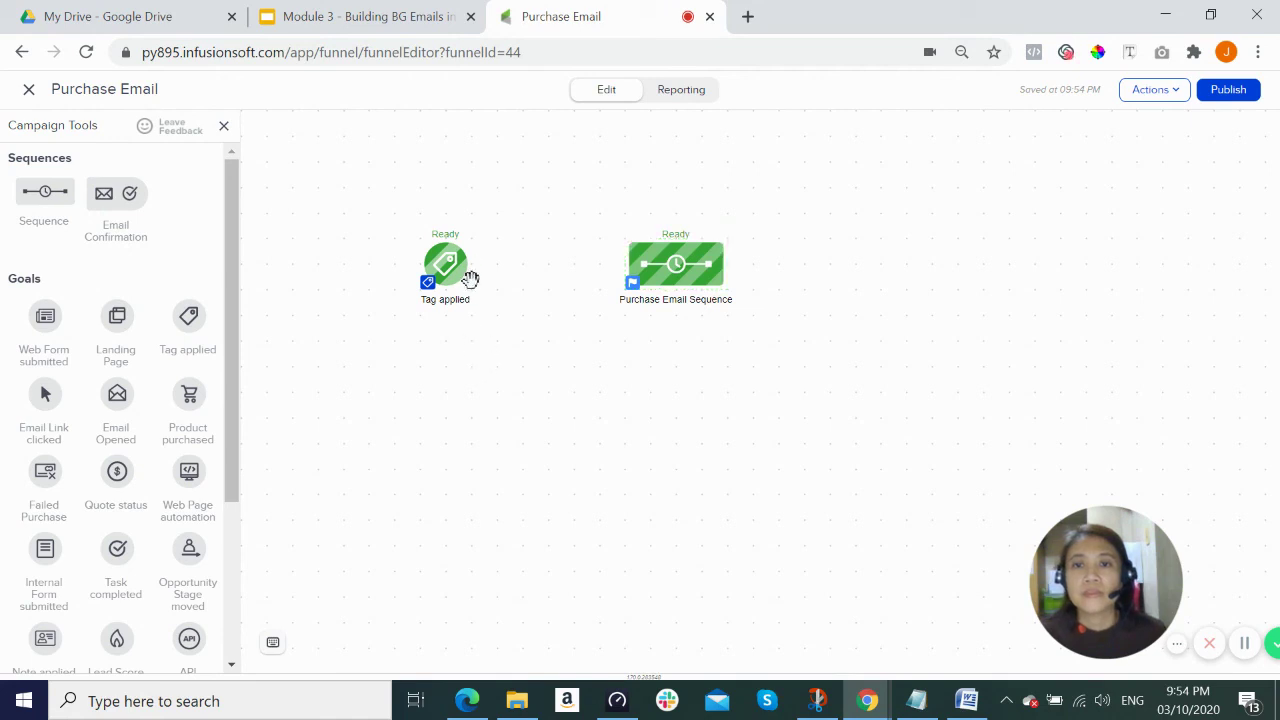
drag(476, 262, 626, 272)
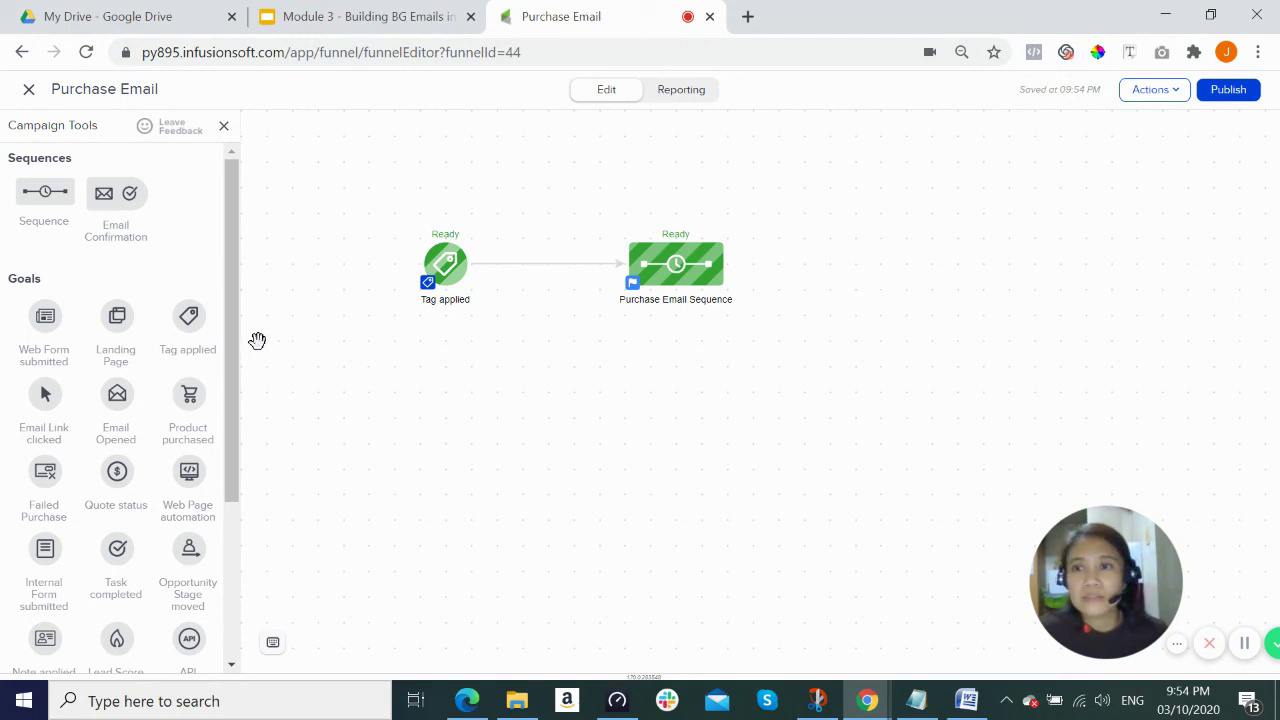
Add a second Tag applied goal after the Purchase Email Sequence and connect the sequence to it.
drag(190, 318, 863, 262)
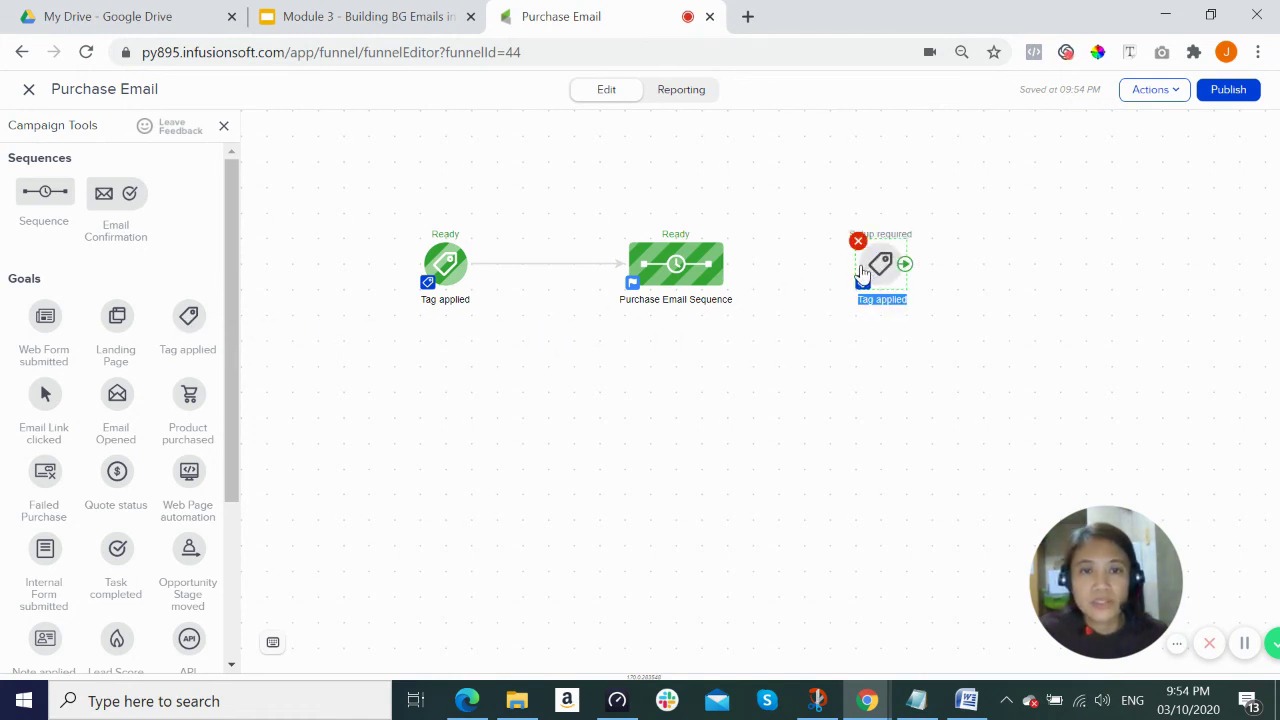
mouse_move(725, 271)
drag(727, 268, 878, 266)
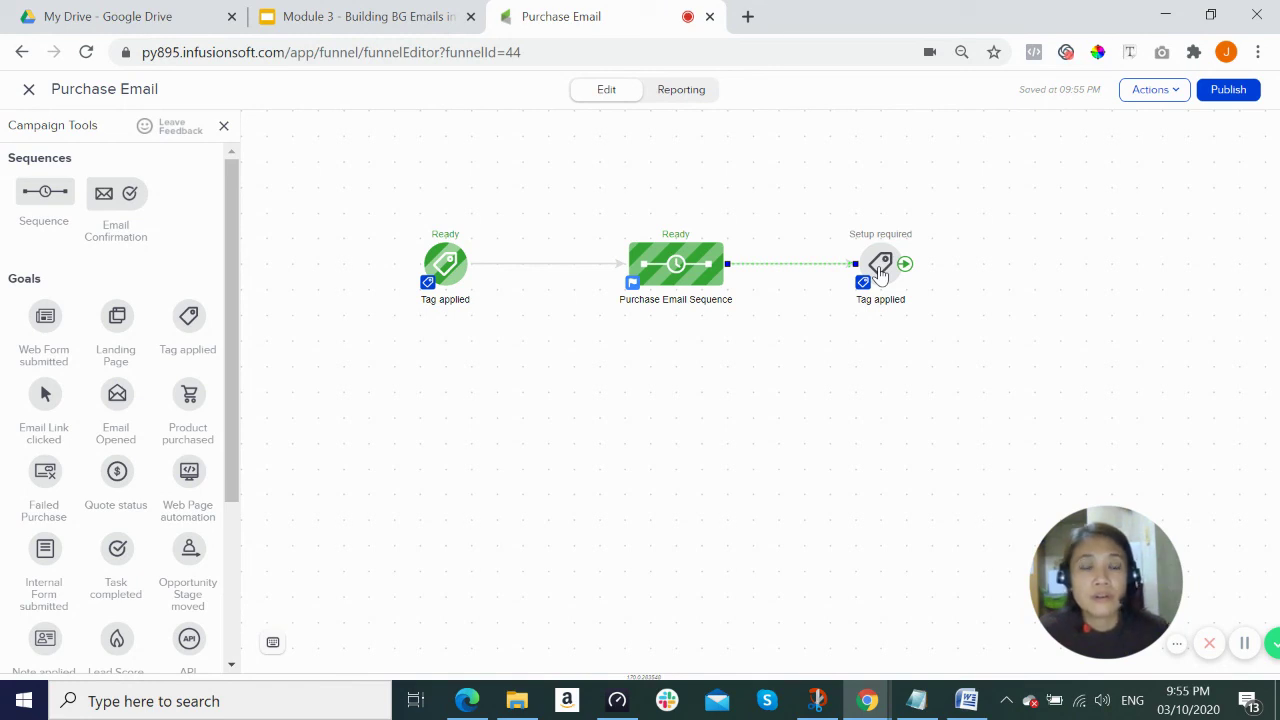
Choose "Funnels & Automation Academy -> Certified Geneius (Legacy Bundle Launch)" as the second goal's tag and close its configuration without saving.
double_click(879, 273)
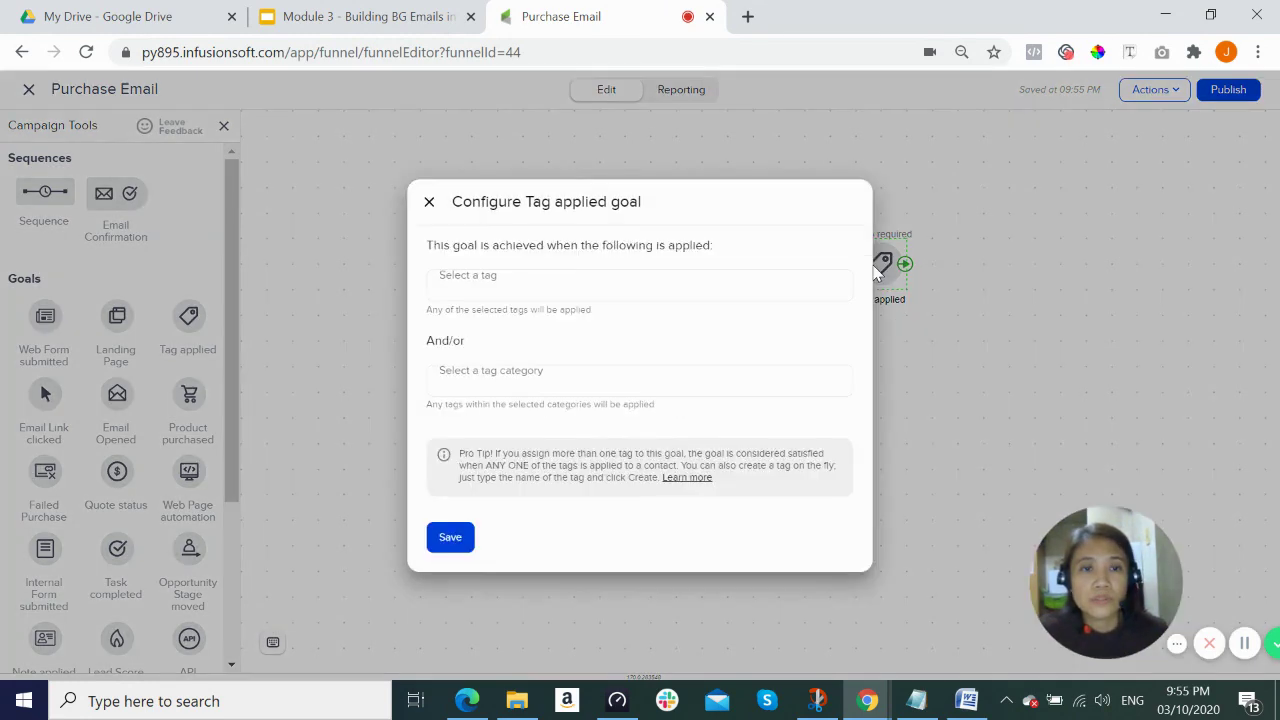
click(523, 284)
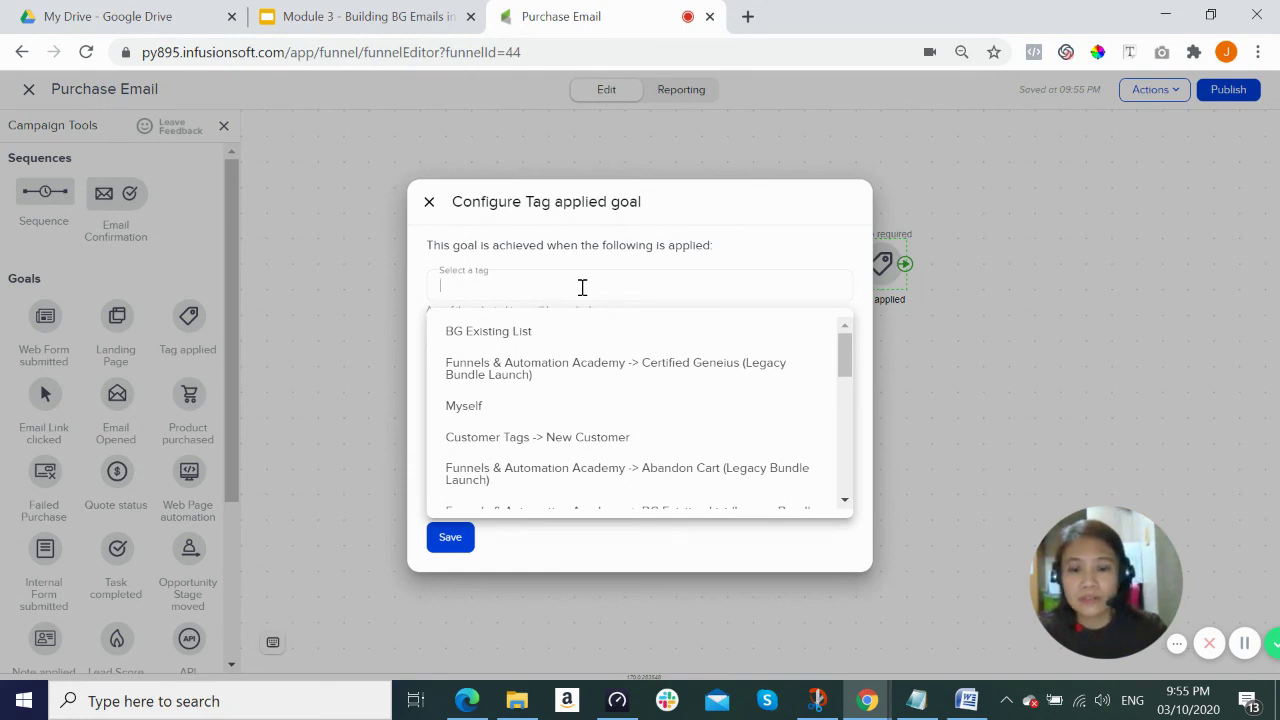
text(cert)
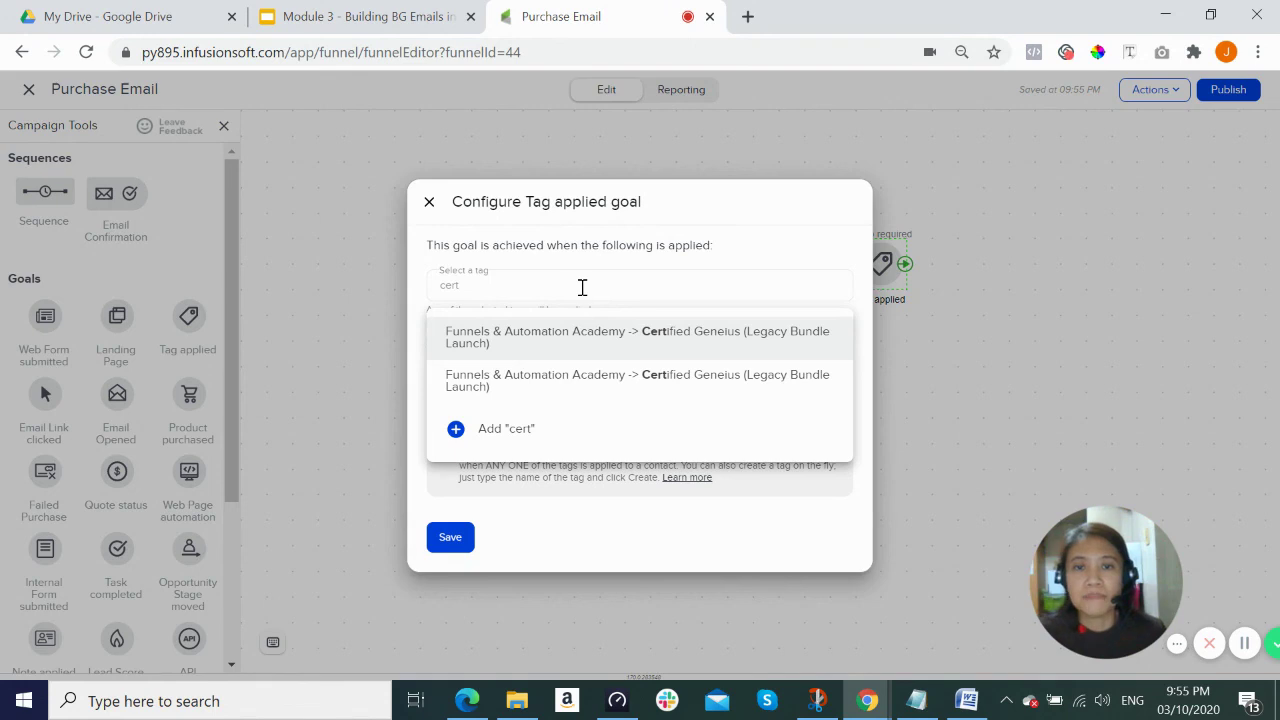
click(620, 345)
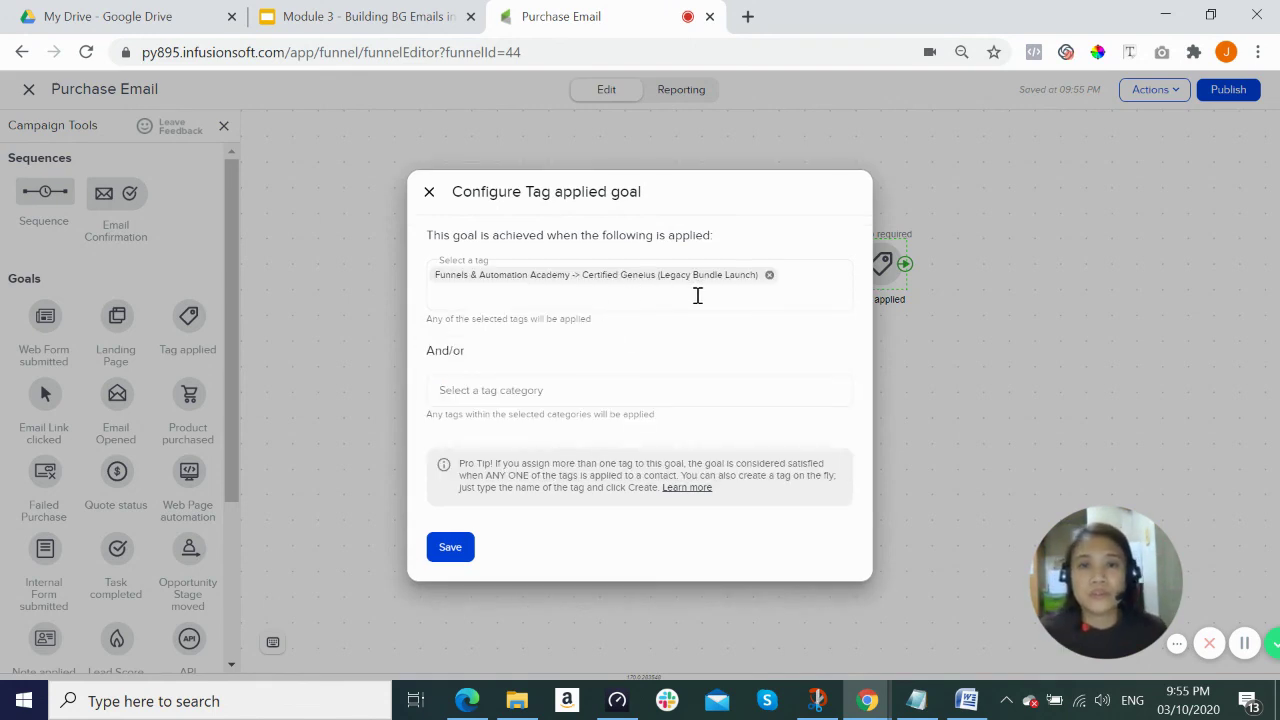
click(428, 194)
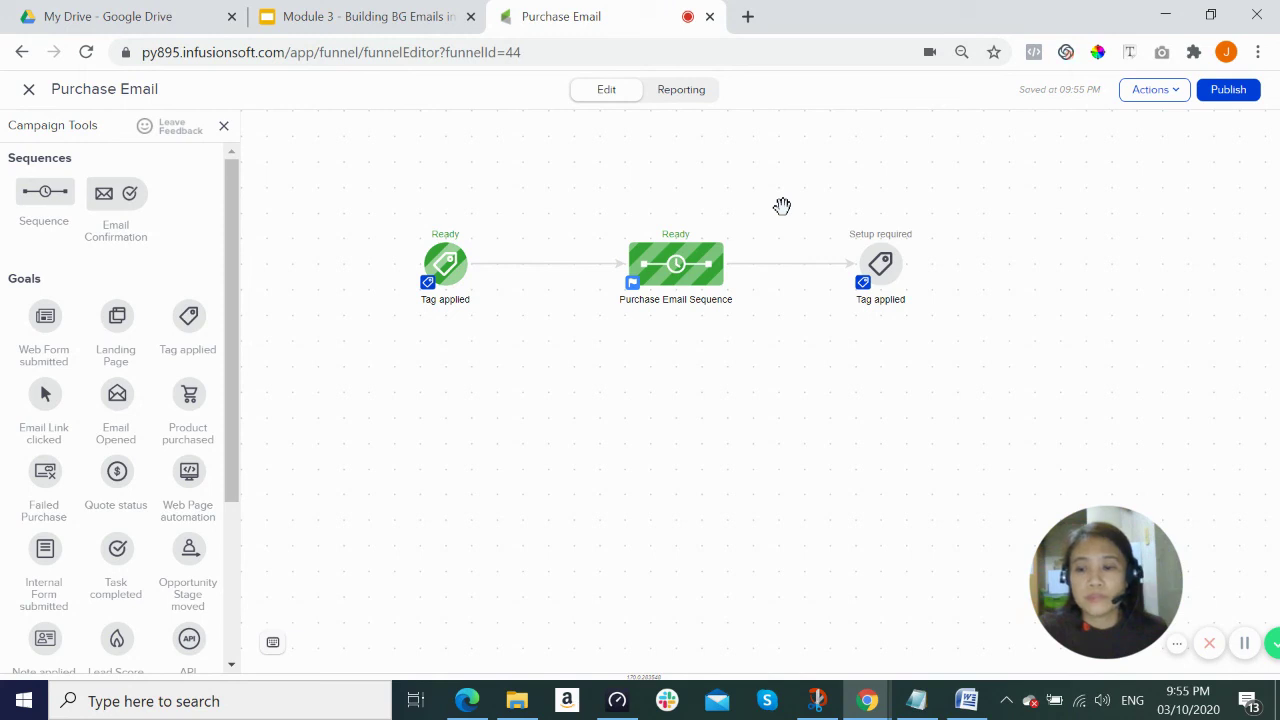
Delete the second Tag applied goal that follows the Purchase Email Sequence.
drag(800, 203, 956, 368)
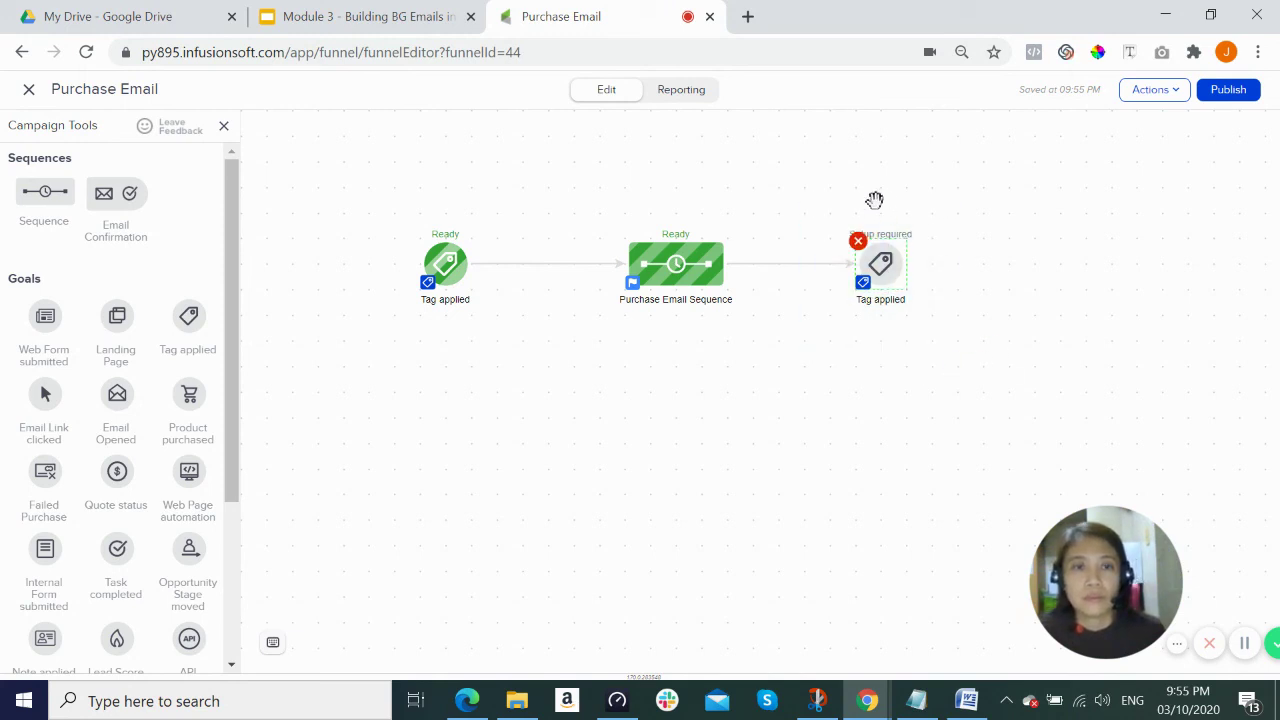
click(858, 241)
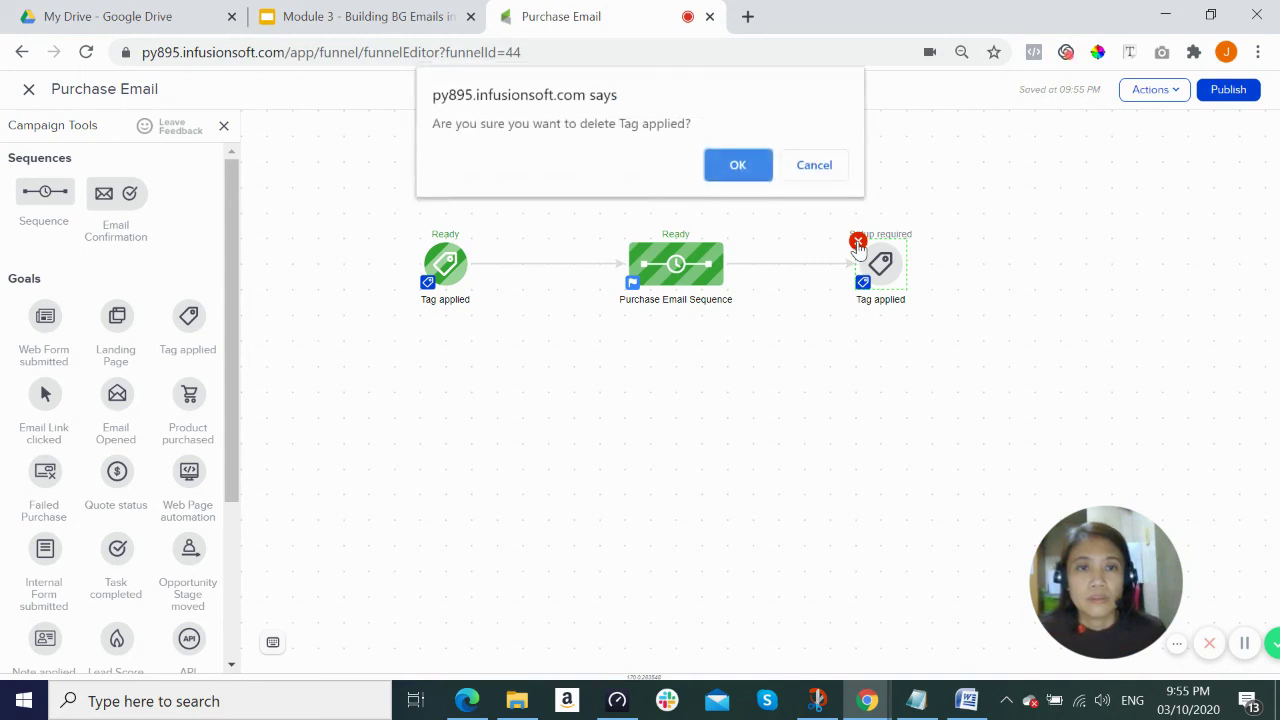
click(740, 166)
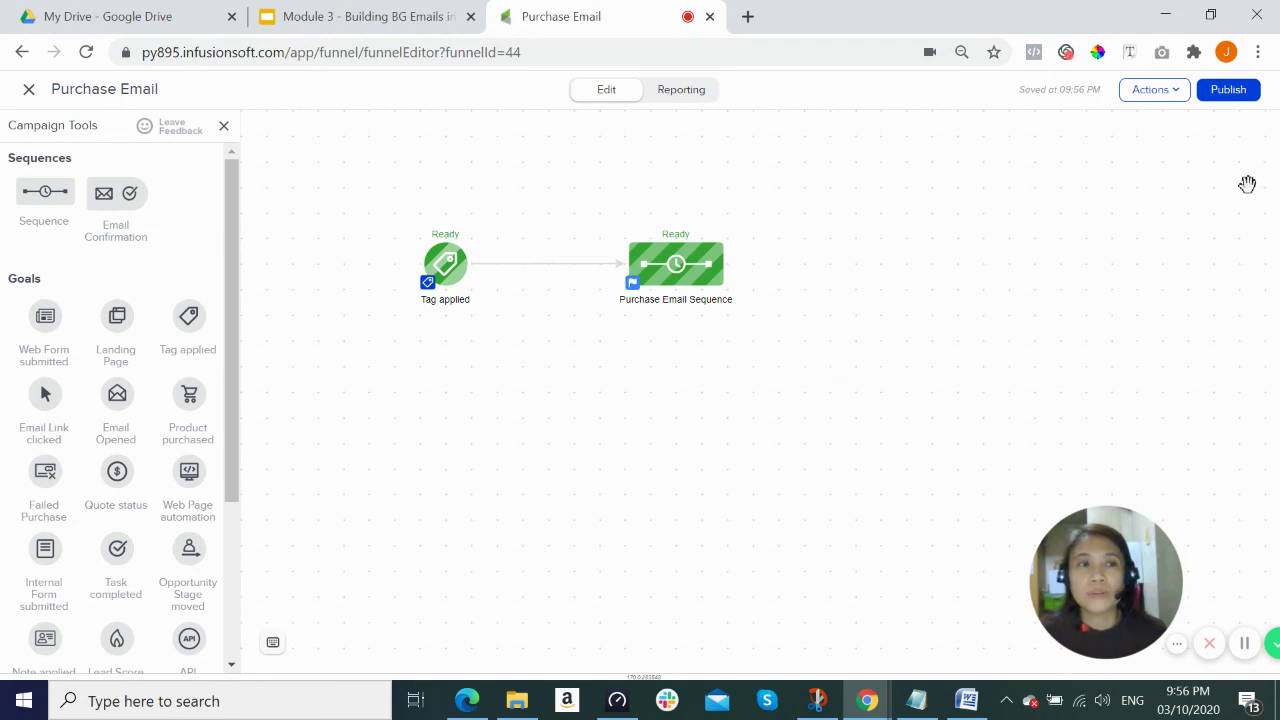
Check the campaign checklist and publish the campaign without adding the existing contacts that meet the tag goal.
click(1228, 90)
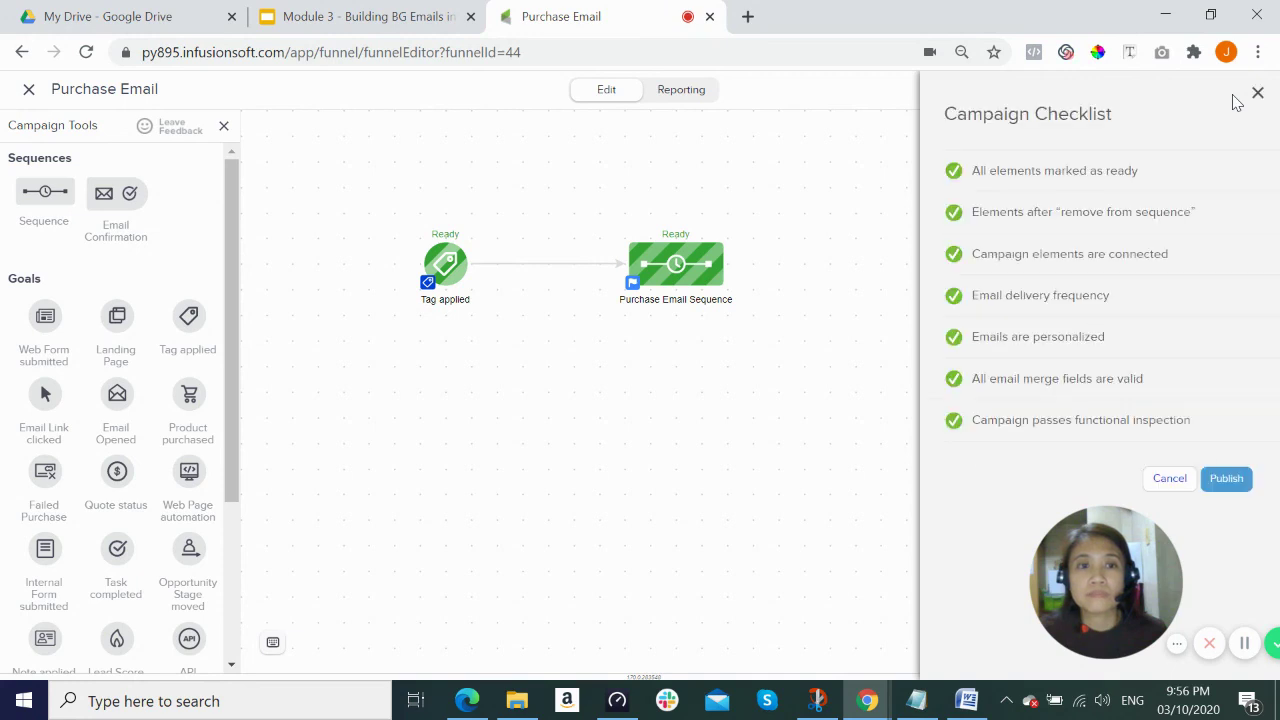
mouse_move(1229, 309)
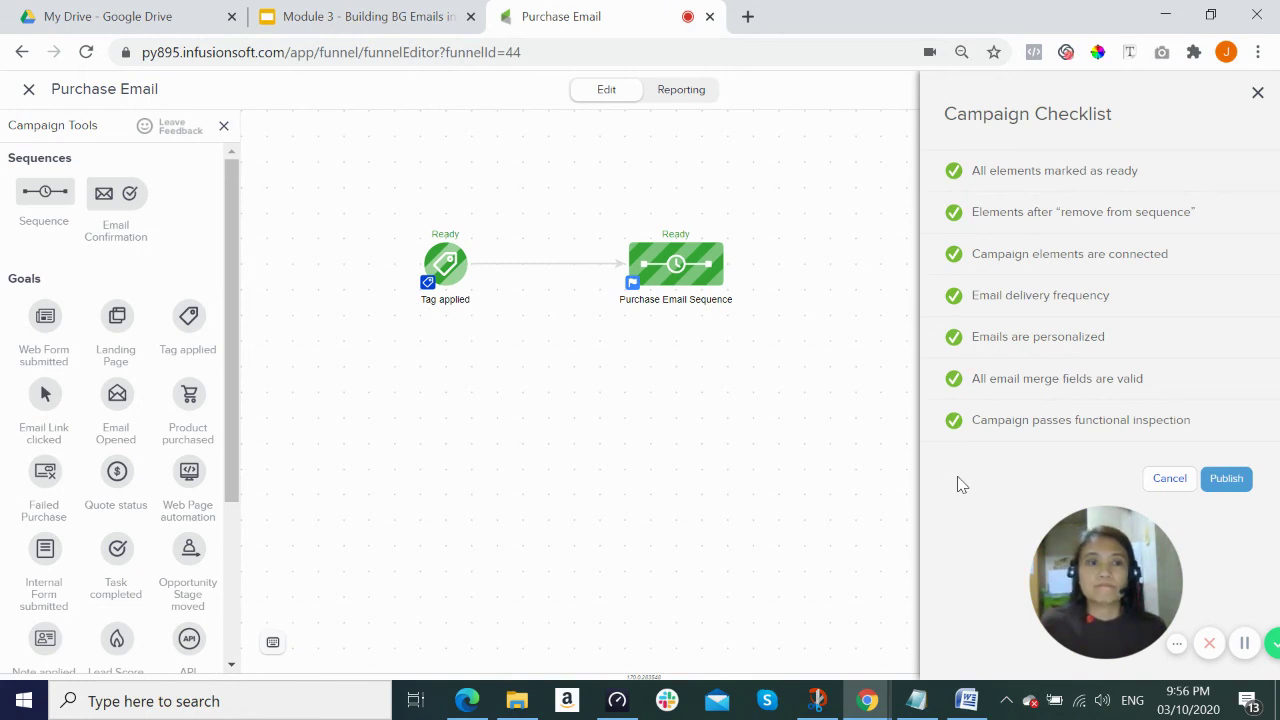
click(1228, 479)
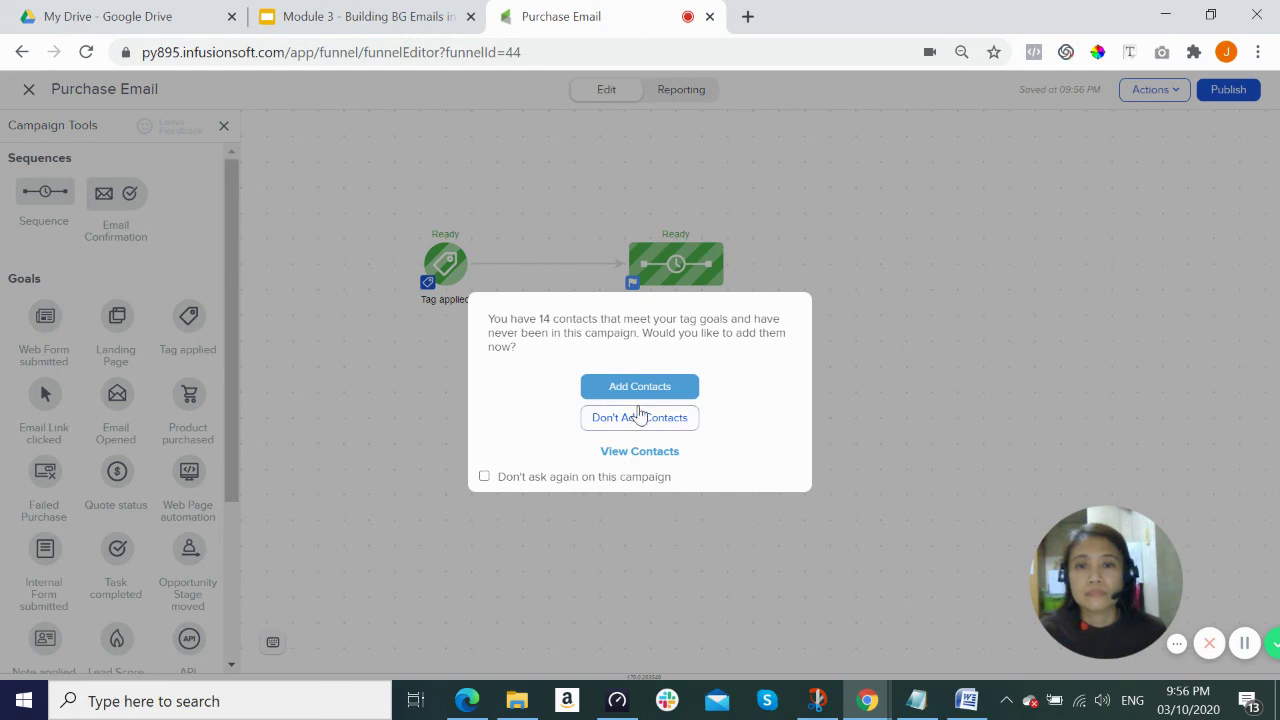
click(659, 430)
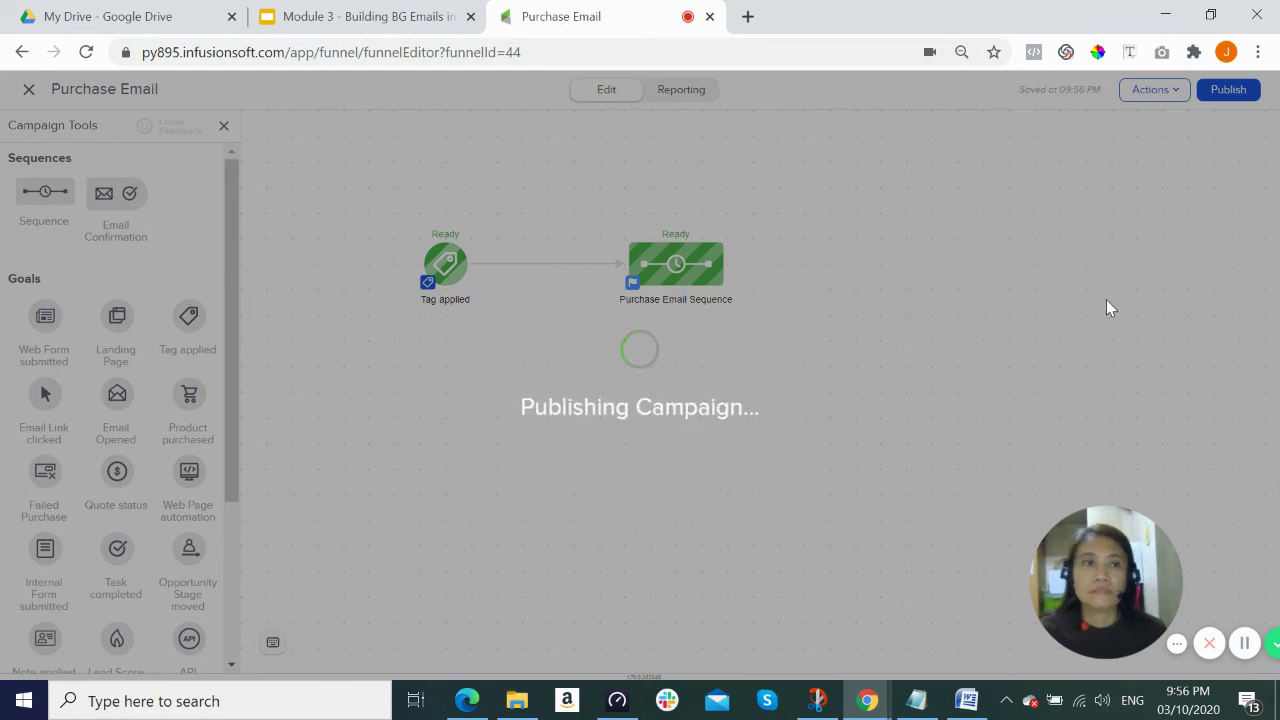